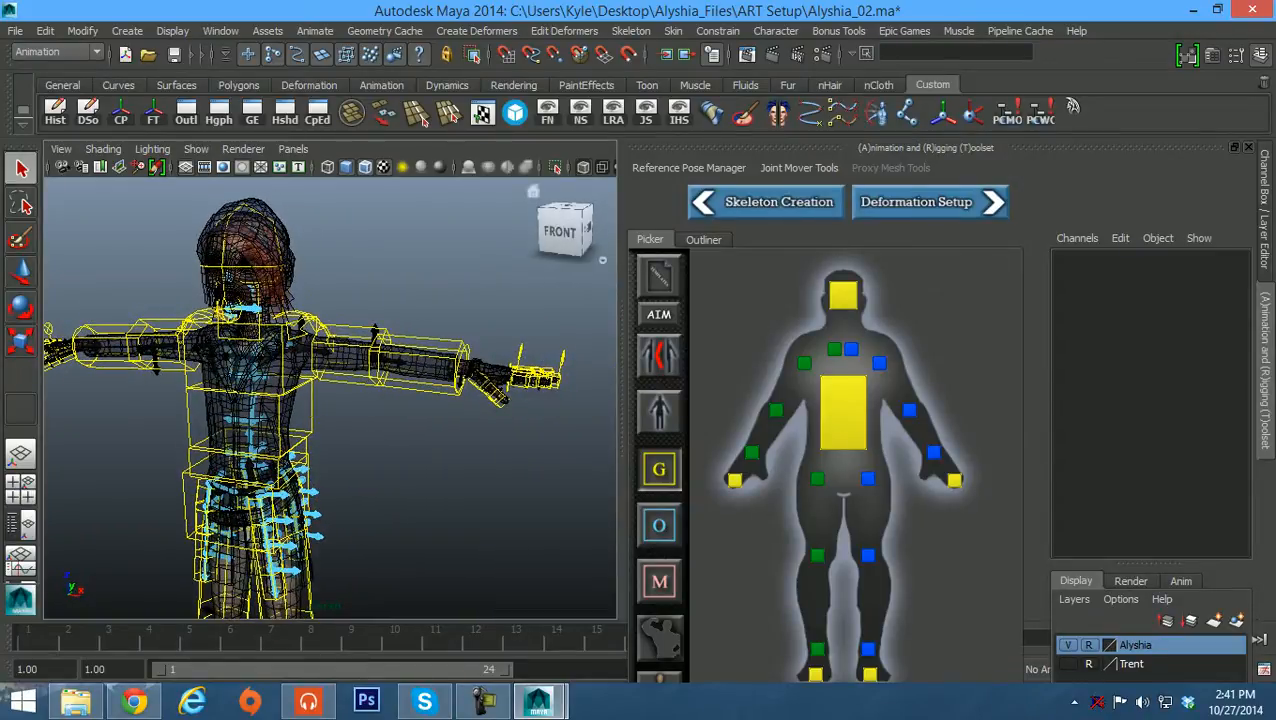
# Float the Animation and Rigging Toolset window beside the viewport and frame the character's upper body with its joint movers
pyautogui.moveTo(800, 148); pyautogui.dragTo(945, 75)
pyautogui.moveTo(420, 400)
pyautogui.keyDown('alt'); pyautogui.mouseDown()
pyautogui.moveTo(450, 398)
pyautogui.moveTo(410, 402)
pyautogui.mouseUp(); pyautogui.keyUp('alt')
pyautogui.keyDown('alt'); pyautogui.moveTo(410, 402); pyautogui.dragTo(340, 400, button='right'); pyautogui.keyUp('alt')
pyautogui.keyDown('alt'); pyautogui.moveTo(420, 400); pyautogui.dragTo(345, 420, button='middle'); pyautogui.keyUp('alt')
pyautogui.moveTo(345, 420)
pyautogui.keyDown('alt'); pyautogui.mouseDown()
pyautogui.moveTo(385, 422)
pyautogui.moveTo(322, 418)
pyautogui.mouseUp(); pyautogui.keyUp('alt')
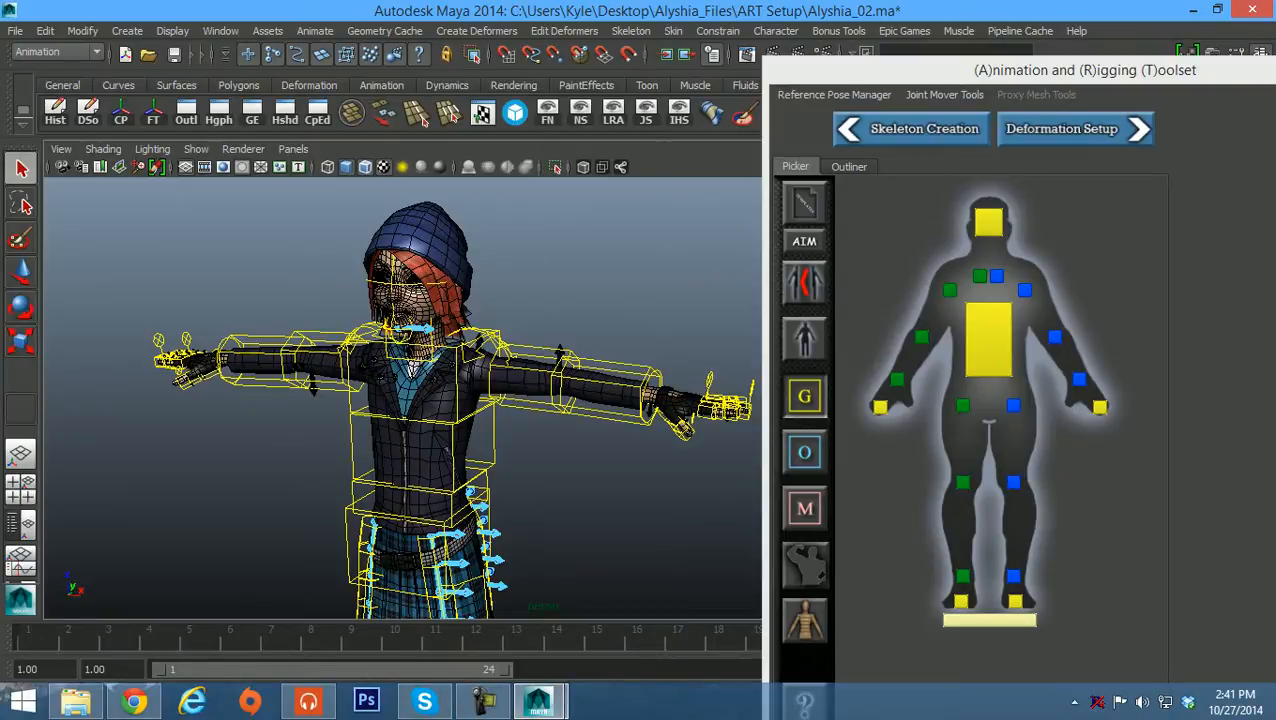
pyautogui.keyDown('alt'); pyautogui.moveTo(322, 418); pyautogui.dragTo(285, 410); pyautogui.keyUp('alt')
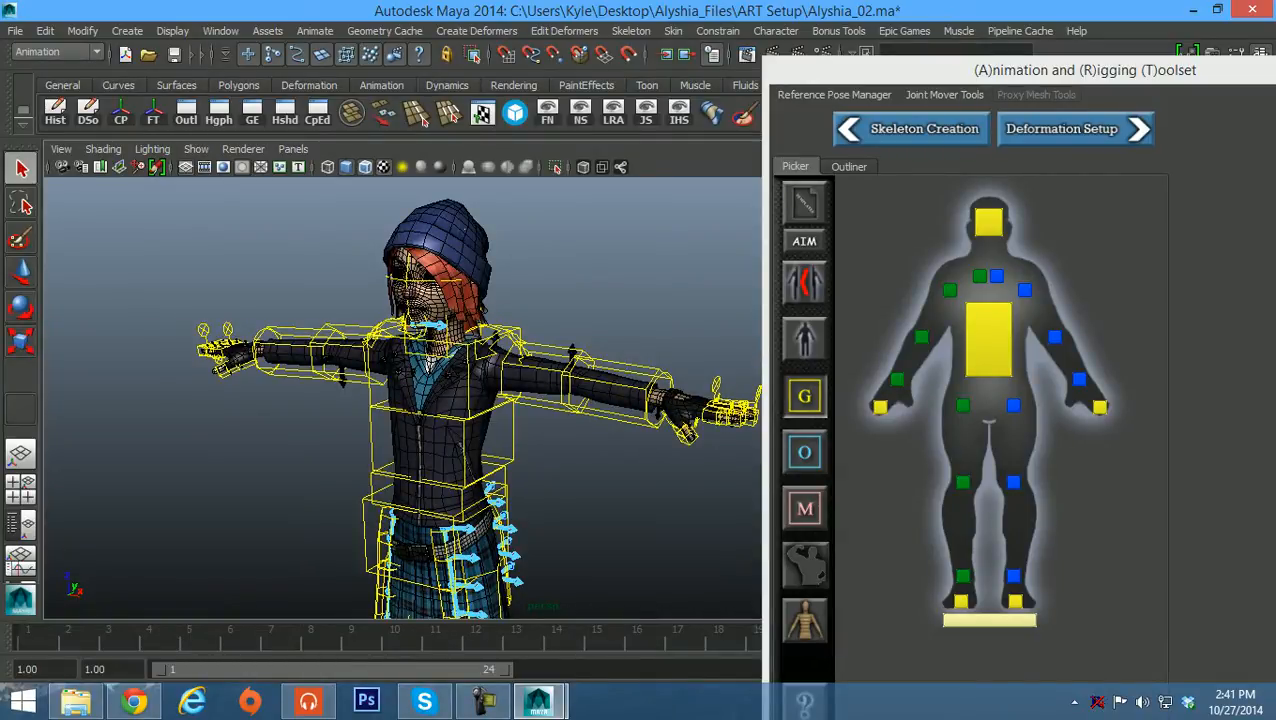
pyautogui.moveTo(900, 70); pyautogui.dragTo(929, 62)
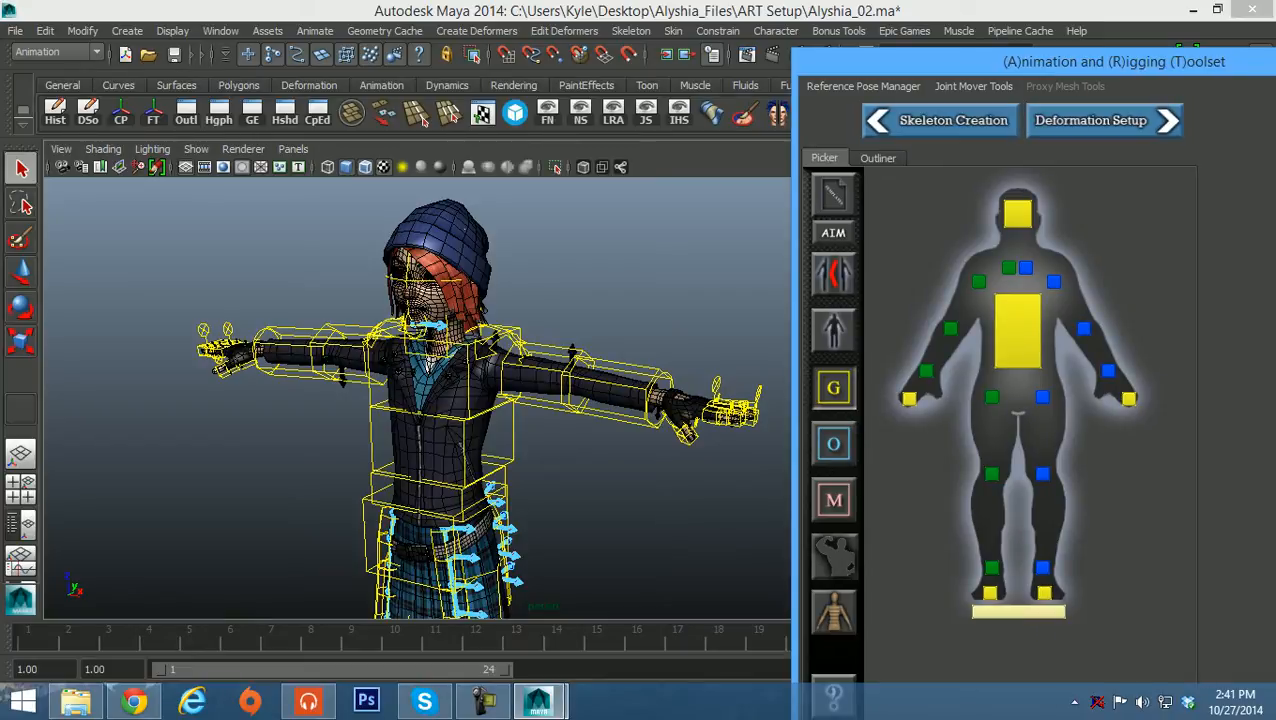
pyautogui.keyDown('alt'); pyautogui.moveTo(580, 460); pyautogui.dragTo(562, 453, button='middle'); pyautogui.keyUp('alt')
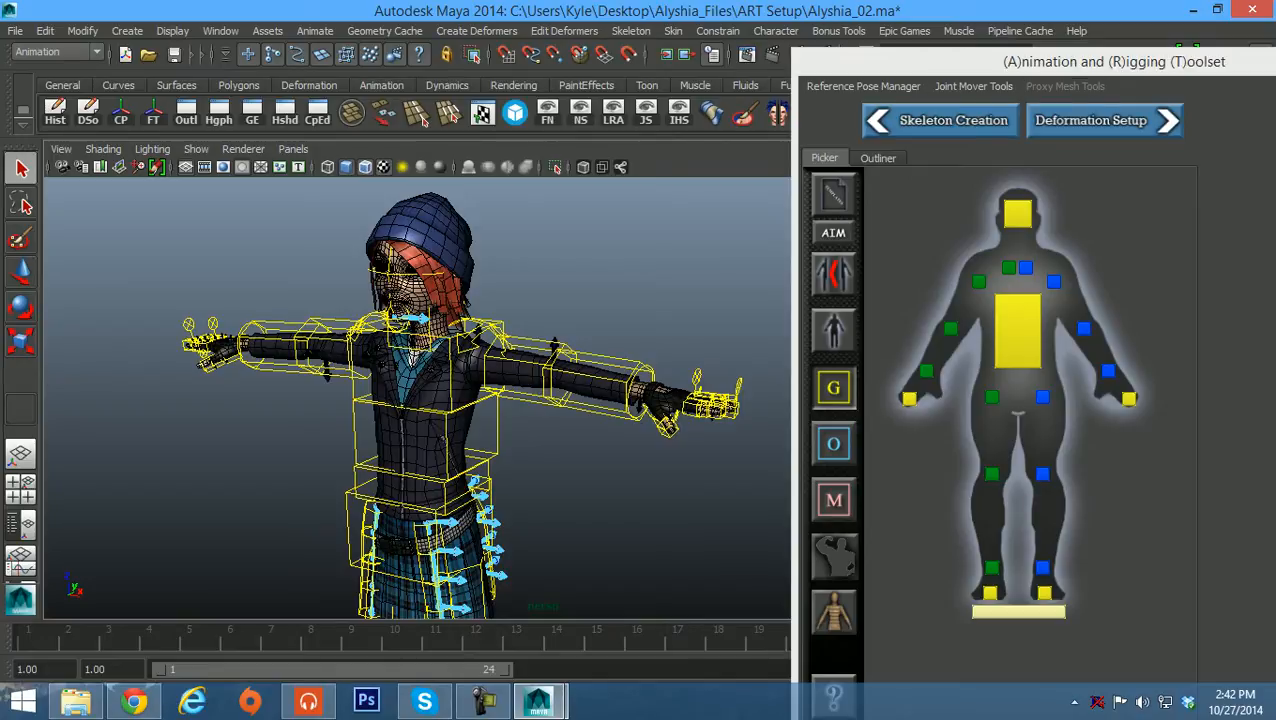
# Close the Animation and Rigging Toolset window and reopen it with the Character Rig Creator
pyautogui.moveTo(968, 62); pyautogui.dragTo(700, 61)
pyautogui.click(1152, 60)
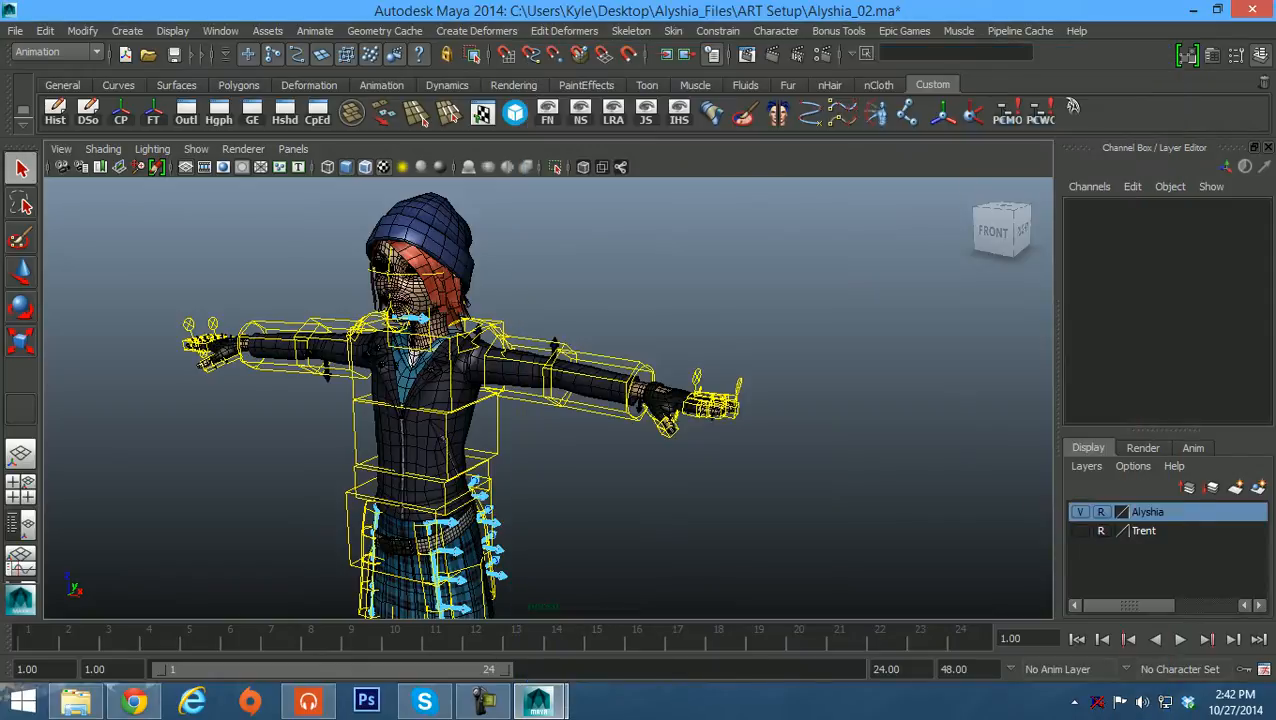
pyautogui.keyDown('alt'); pyautogui.moveTo(445, 440); pyautogui.dragTo(493, 442, button='middle'); pyautogui.keyUp('alt')
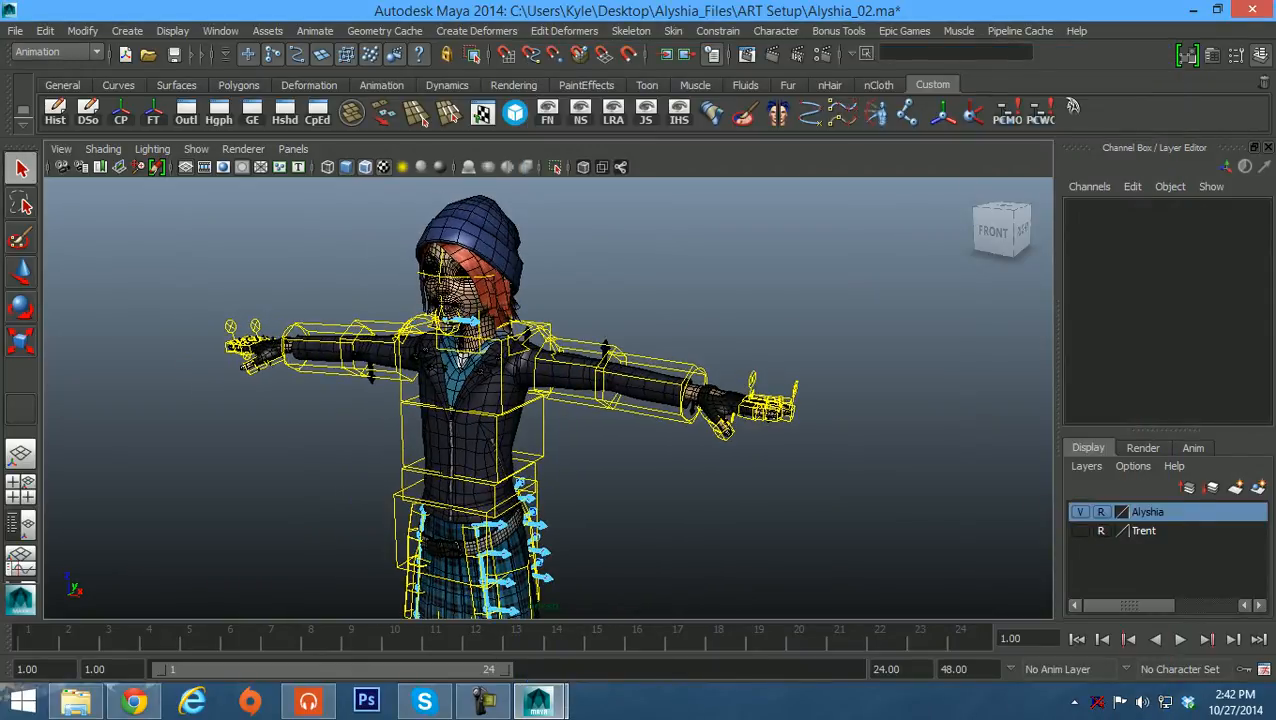
pyautogui.click(904, 31)
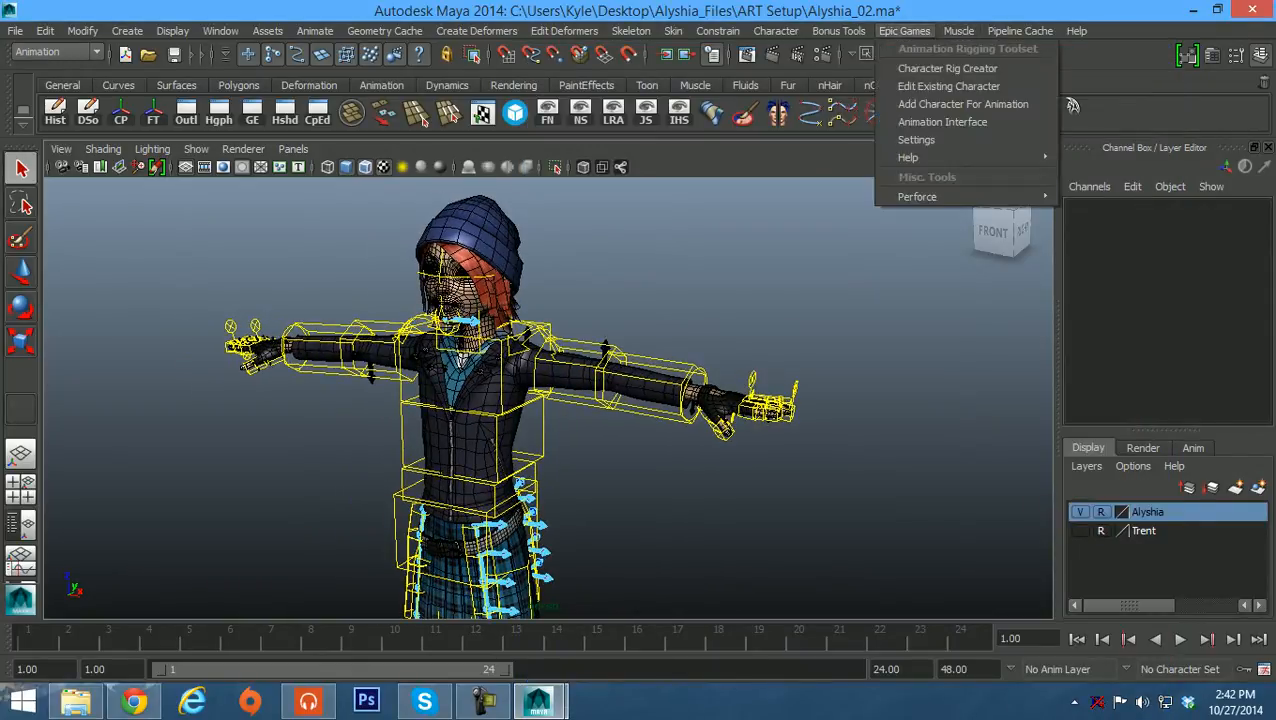
pyautogui.click(947, 68)
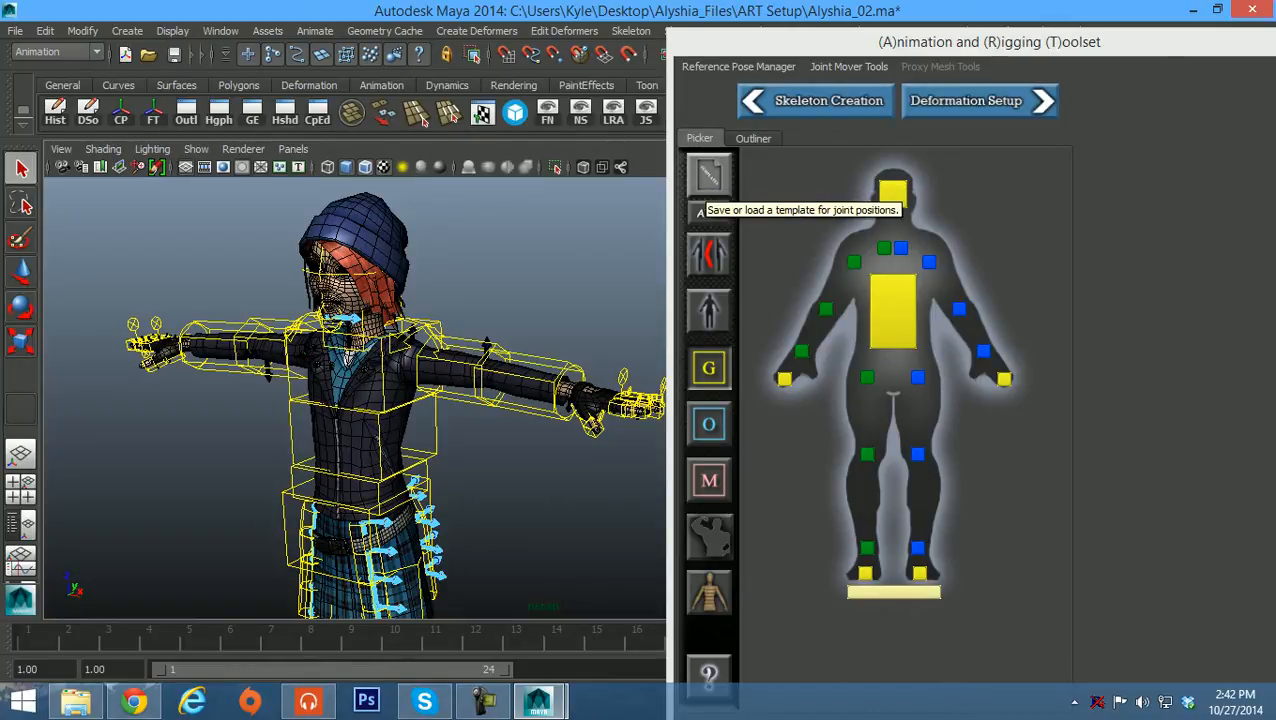
# Save the joint positions as a template, overwriting Alyshia_Skel_Template.txt
pyautogui.click(709, 178)
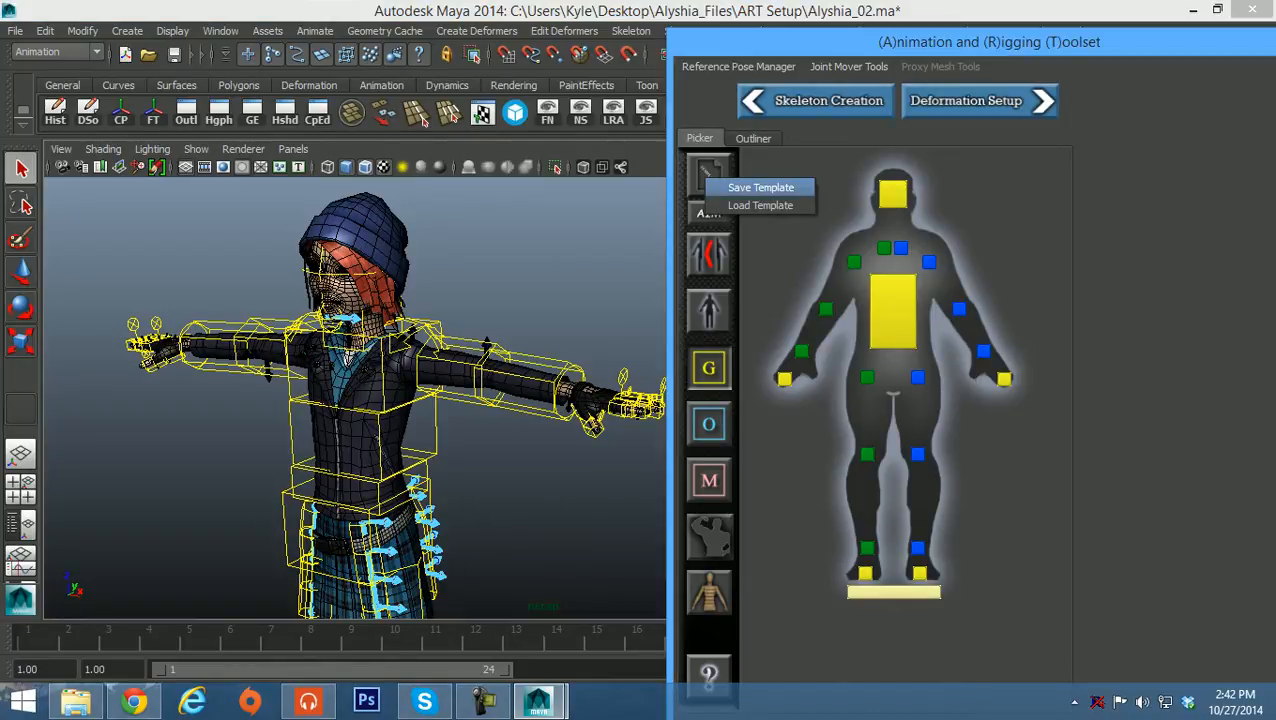
pyautogui.click(745, 183)
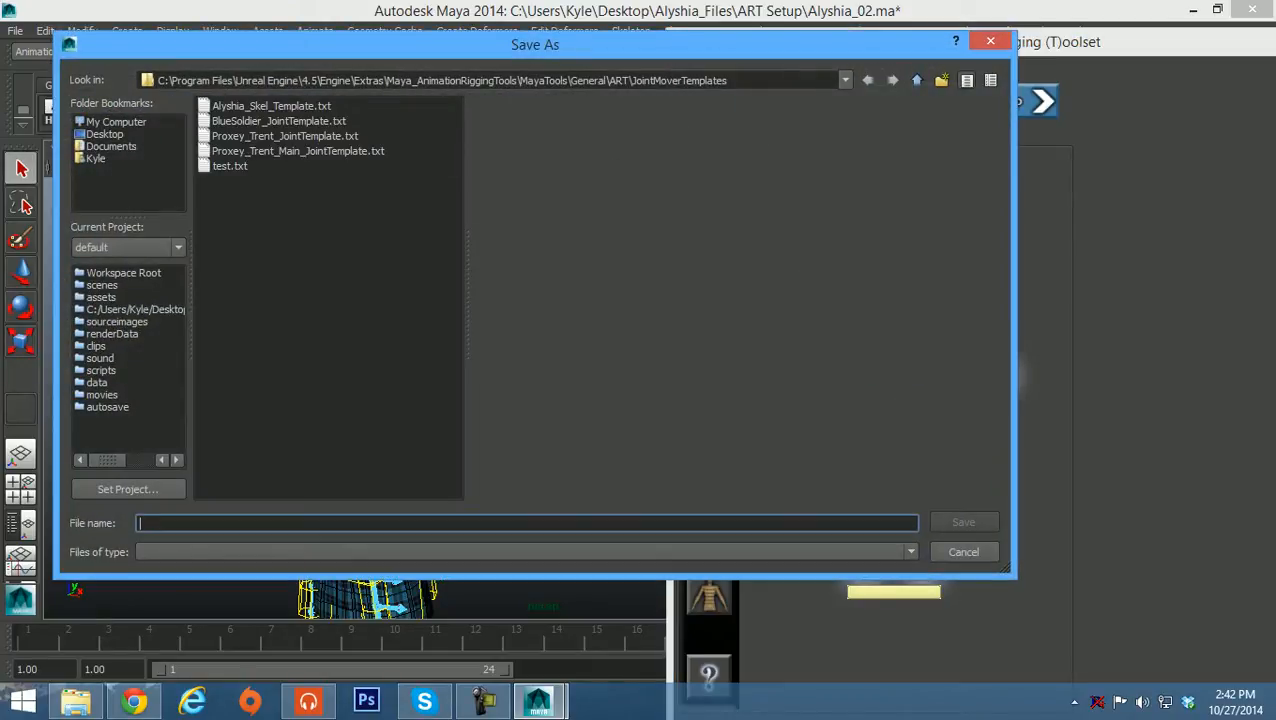
pyautogui.click(271, 106)
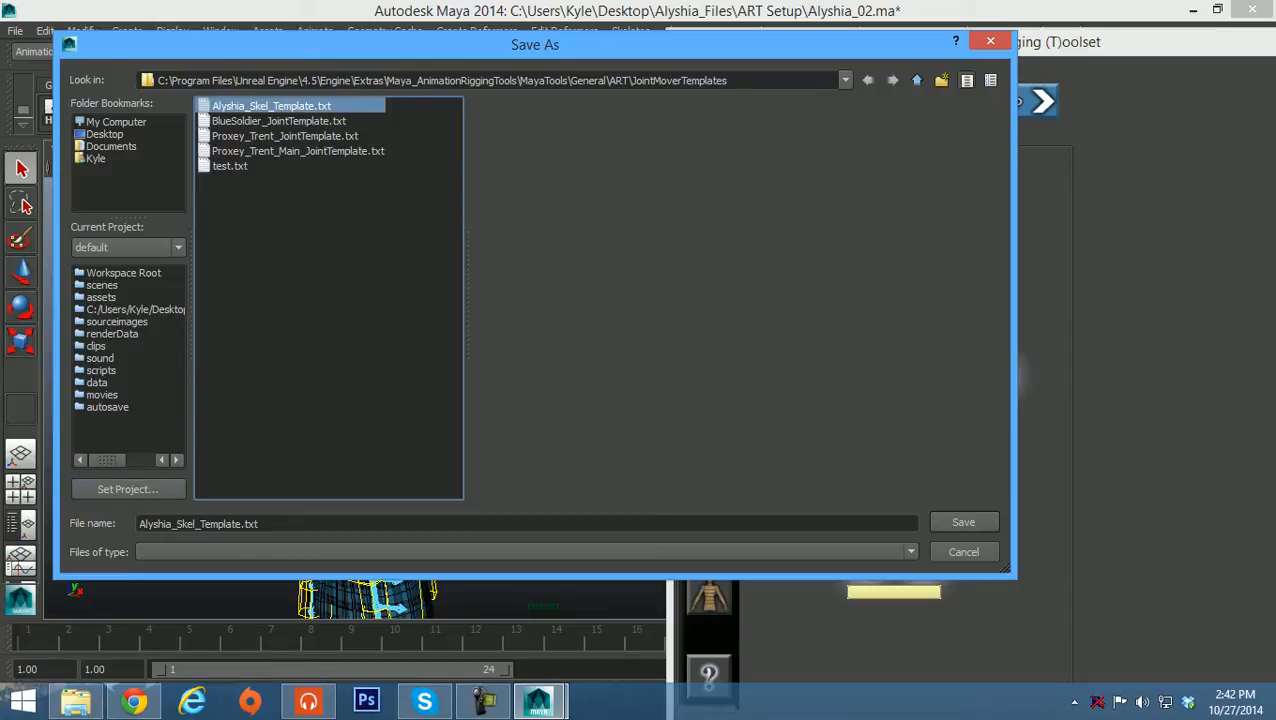
pyautogui.click(963, 522)
pyautogui.click(490, 329)
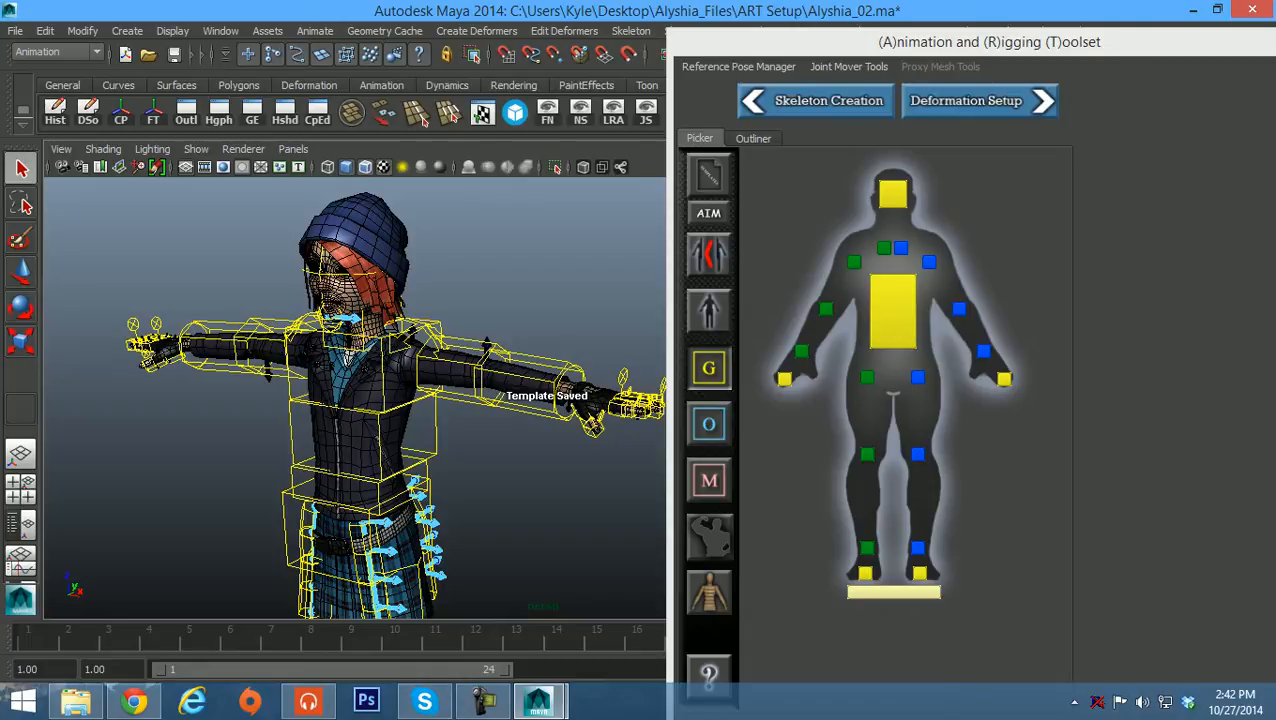
# Proceed to Deformation Setup, create the rig pose with the automatic T-pose and save it
pyautogui.keyDown('alt'); pyautogui.moveTo(500, 410); pyautogui.dragTo(485, 344, button='middle'); pyautogui.keyUp('alt')
pyautogui.keyDown('alt'); pyautogui.moveTo(485, 344); pyautogui.dragTo(420, 350, button='right'); pyautogui.keyUp('alt')
pyautogui.keyDown('alt'); pyautogui.moveTo(420, 350); pyautogui.dragTo(378, 346, button='middle'); pyautogui.keyUp('alt')
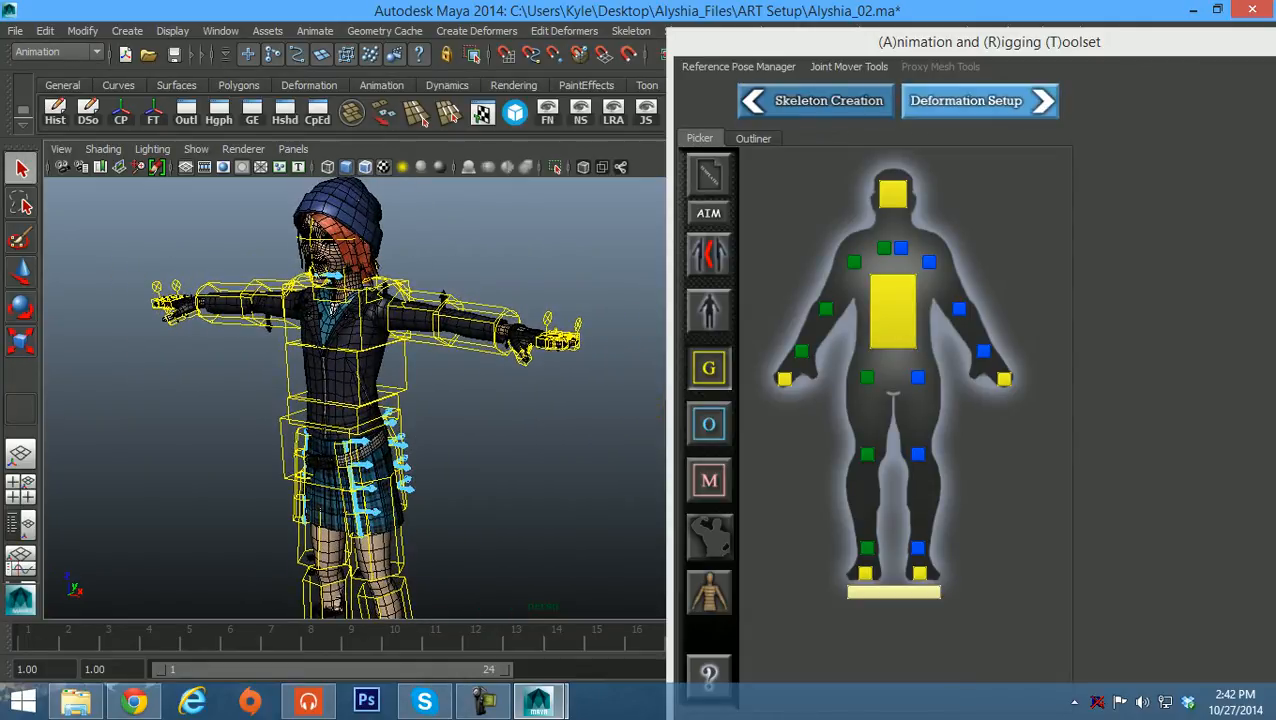
pyautogui.click(965, 100)
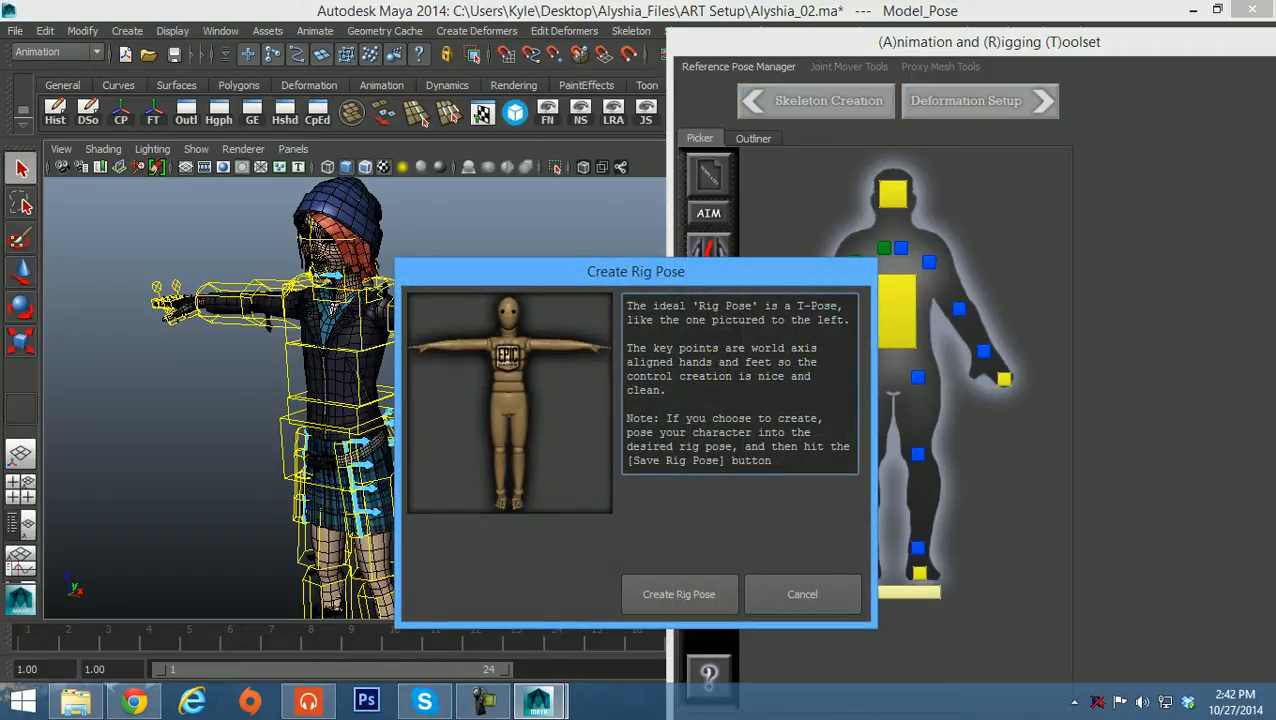
pyautogui.click(679, 594)
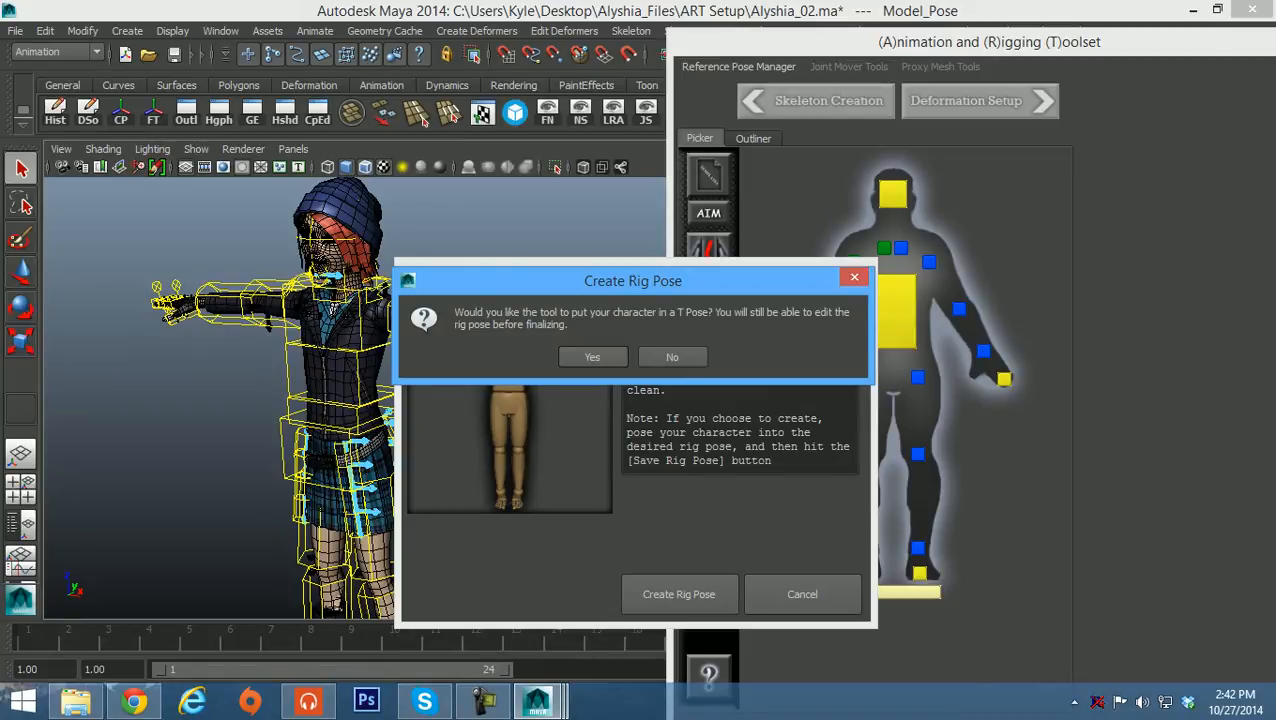
pyautogui.click(592, 357)
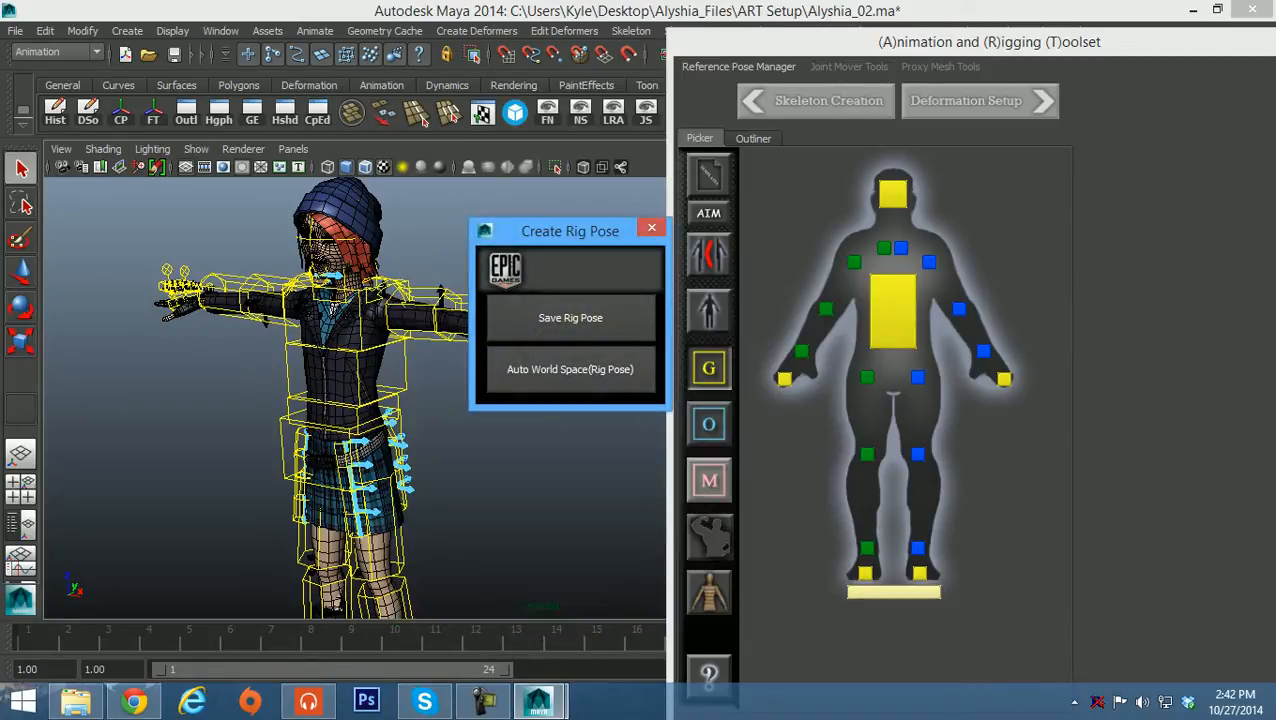
pyautogui.click(570, 317)
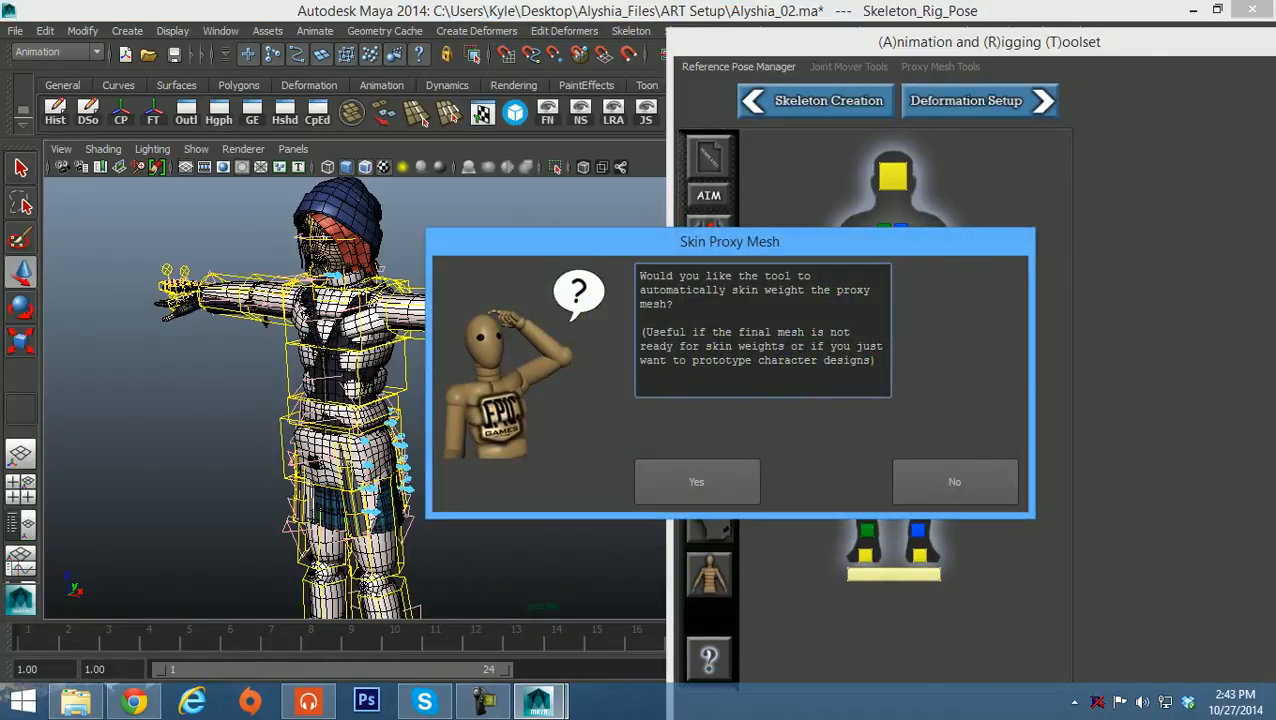
# Decline automatic skin weighting of the proxy mesh
pyautogui.moveTo(700, 242); pyautogui.dragTo(793, 156)
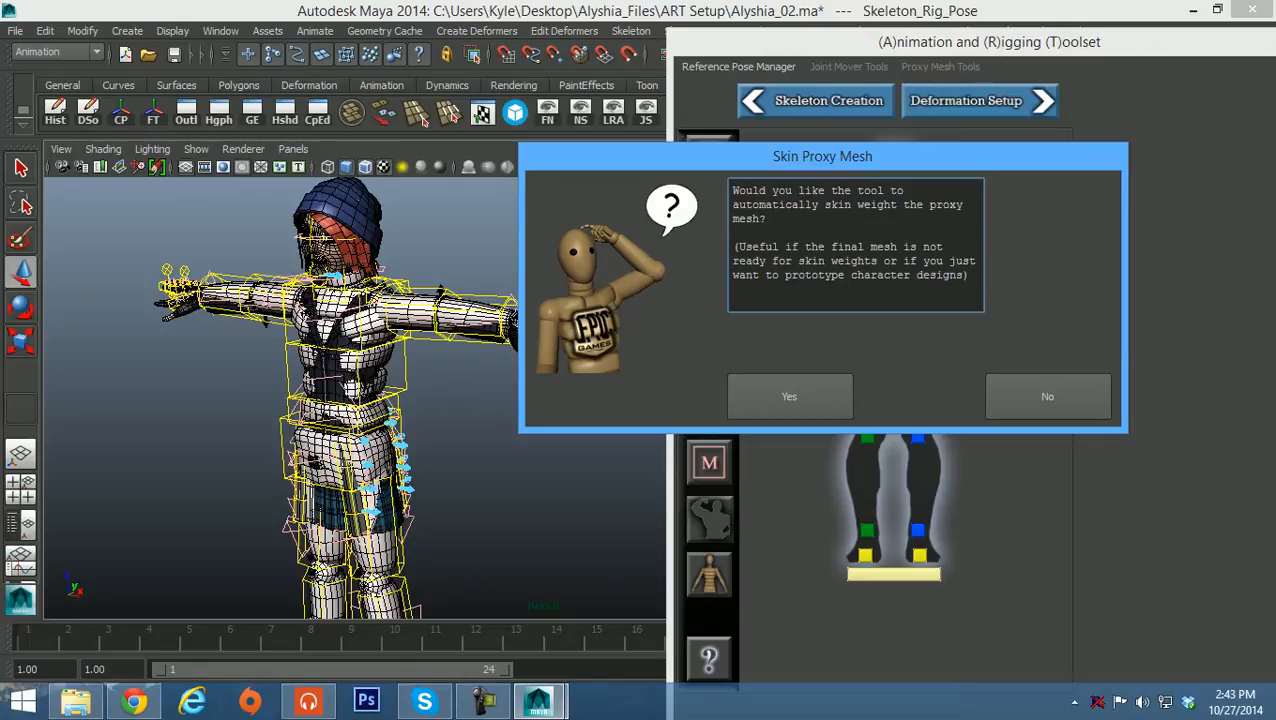
pyautogui.click(1047, 396)
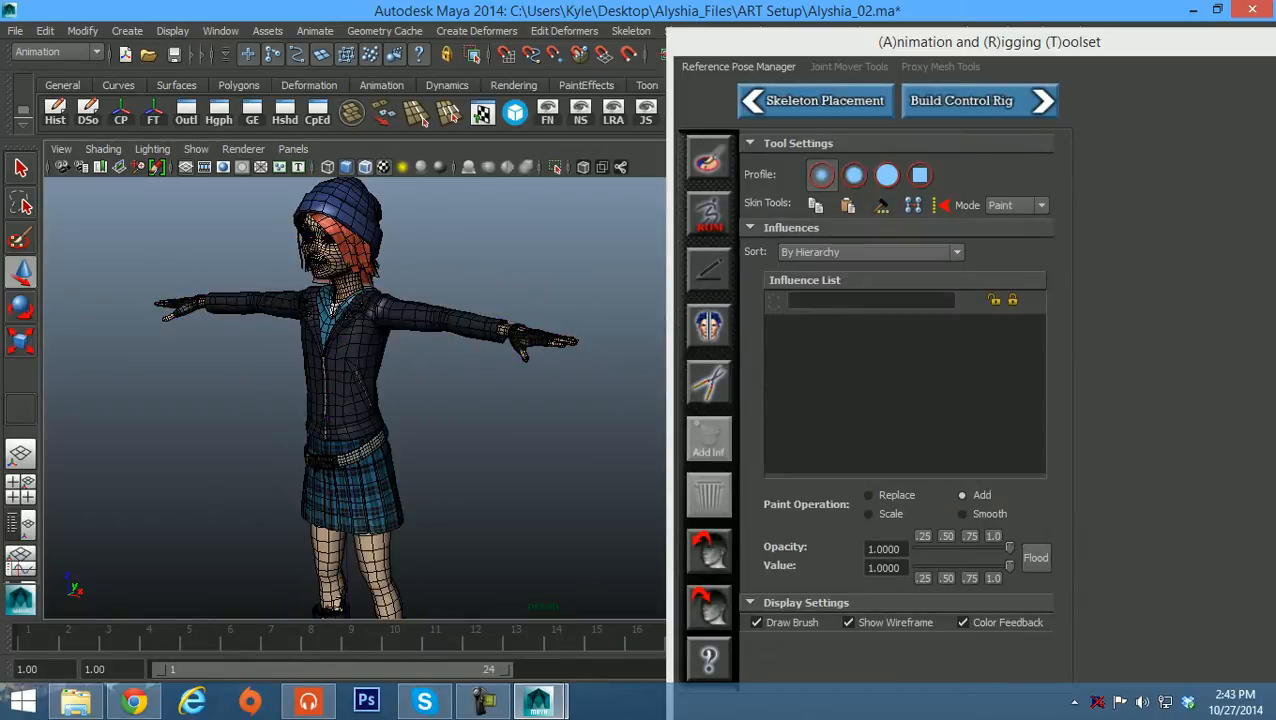
# Turn off the reference display mode of the Alyshia layer so the character mesh can be selected
pyautogui.keyDown('alt'); pyautogui.moveTo(380, 400); pyautogui.dragTo(408, 404); pyautogui.keyUp('alt')
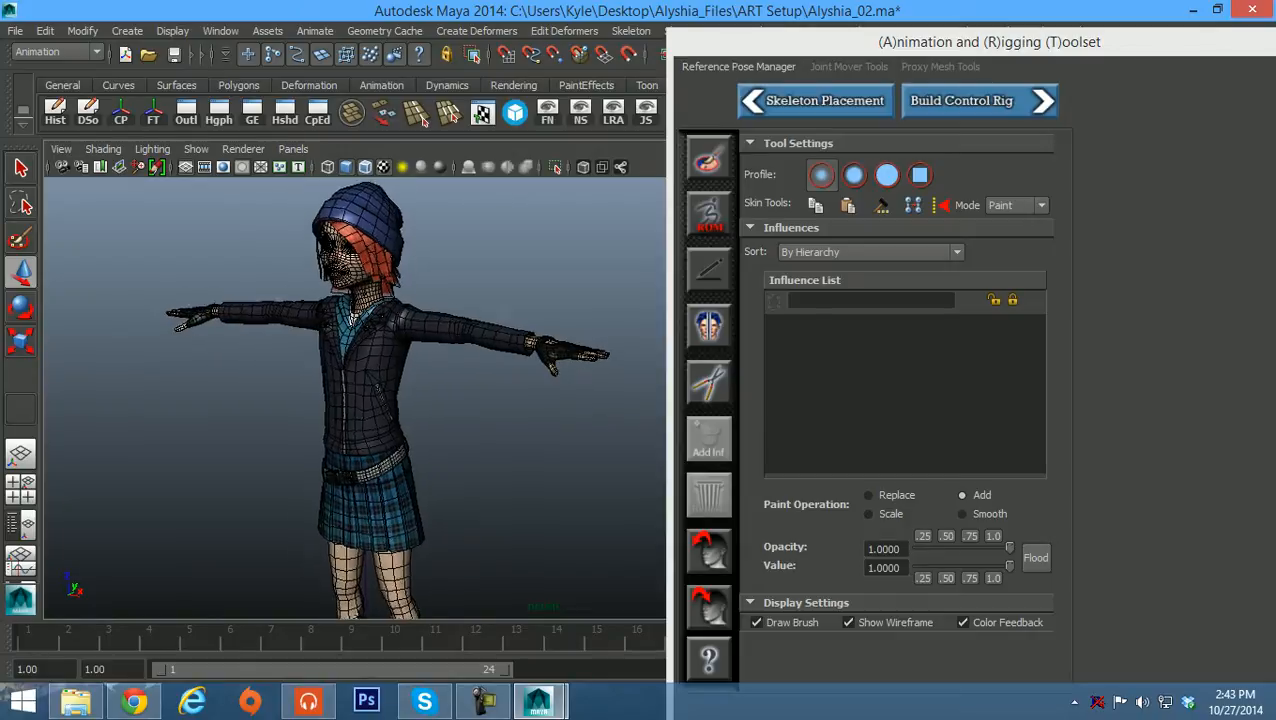
pyautogui.keyDown('alt'); pyautogui.moveTo(380, 400); pyautogui.dragTo(450, 402, button='right'); pyautogui.keyUp('alt')
pyautogui.keyDown('alt'); pyautogui.moveTo(380, 370); pyautogui.dragTo(445, 418, button='middle'); pyautogui.keyUp('alt')
pyautogui.keyDown('alt'); pyautogui.moveTo(380, 400); pyautogui.dragTo(425, 402, button='right'); pyautogui.keyUp('alt')
pyautogui.keyDown('alt'); pyautogui.moveTo(400, 400); pyautogui.dragTo(370, 398); pyautogui.keyUp('alt')
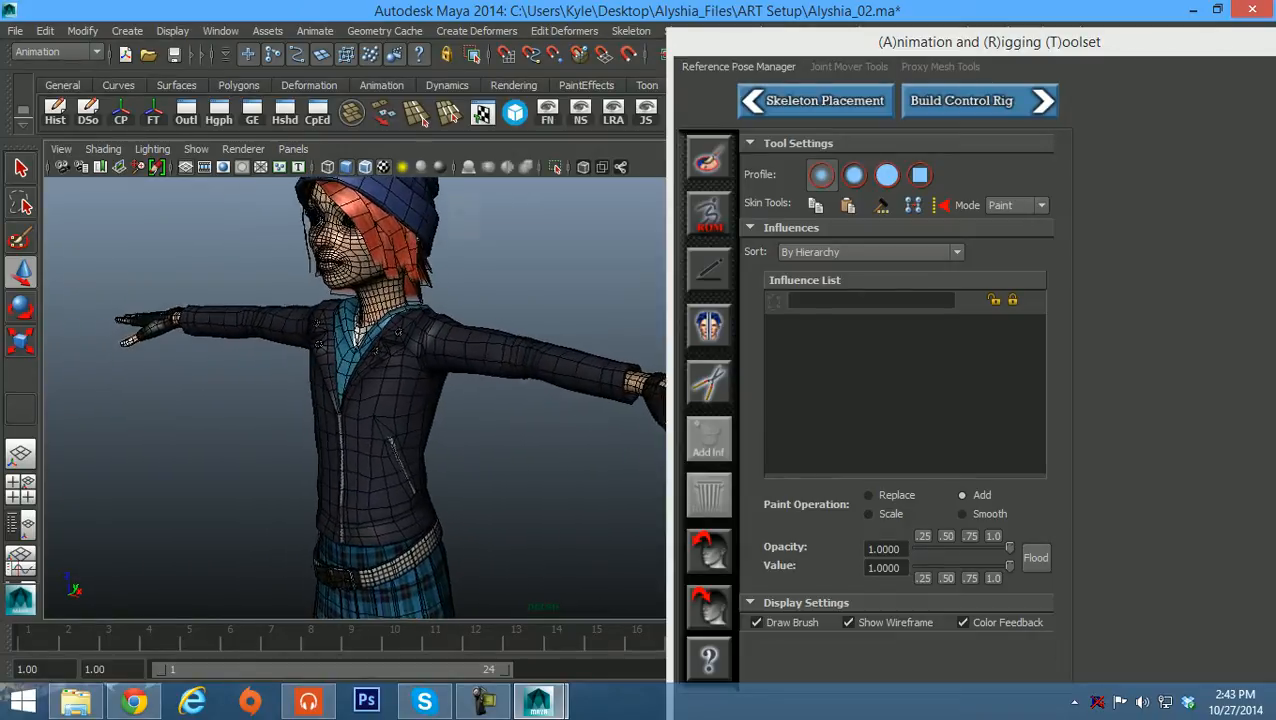
pyautogui.keyDown('alt'); pyautogui.moveTo(380, 400); pyautogui.dragTo(300, 392, button='middle'); pyautogui.keyUp('alt')
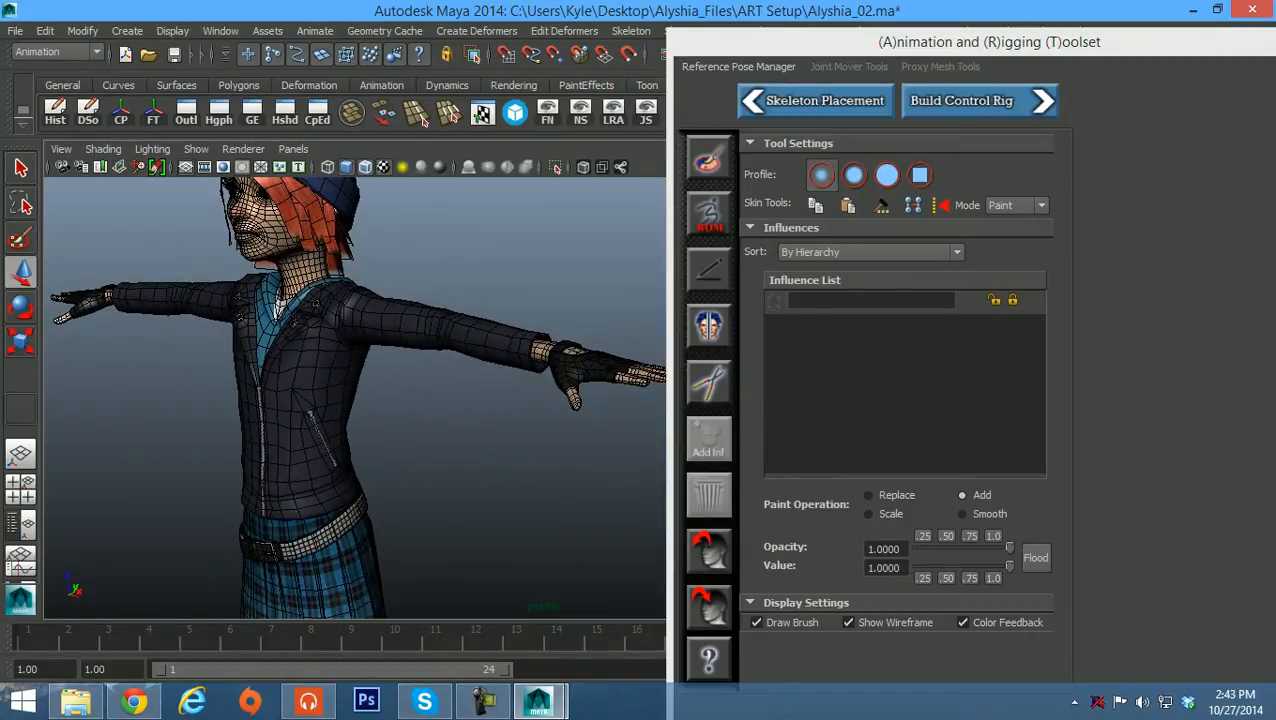
pyautogui.moveTo(989, 41); pyautogui.dragTo(974, 92)
pyautogui.click(1101, 511)
pyautogui.click(468, 335)
pyautogui.keyDown('alt'); pyautogui.moveTo(482, 345); pyautogui.dragTo(510, 352); pyautogui.keyUp('alt')
pyautogui.click(510, 430)
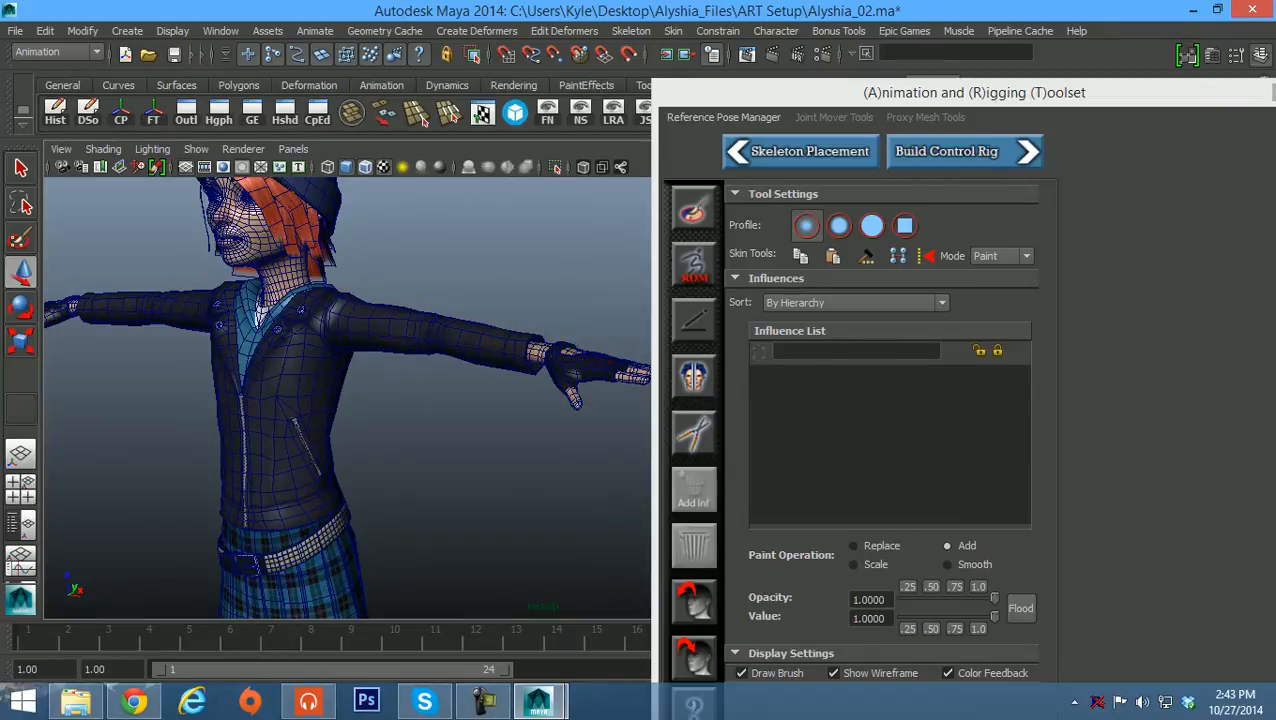
# Select the character mesh and activate the skin weight painting tool
pyautogui.keyDown('alt'); pyautogui.moveTo(430, 400); pyautogui.dragTo(478, 427, button='middle'); pyautogui.keyUp('alt')
pyautogui.keyDown('alt'); pyautogui.moveTo(478, 427); pyautogui.dragTo(430, 425, button='right'); pyautogui.keyUp('alt')
pyautogui.keyDown('alt'); pyautogui.moveTo(430, 425); pyautogui.dragTo(405, 434, button='middle'); pyautogui.keyUp('alt')
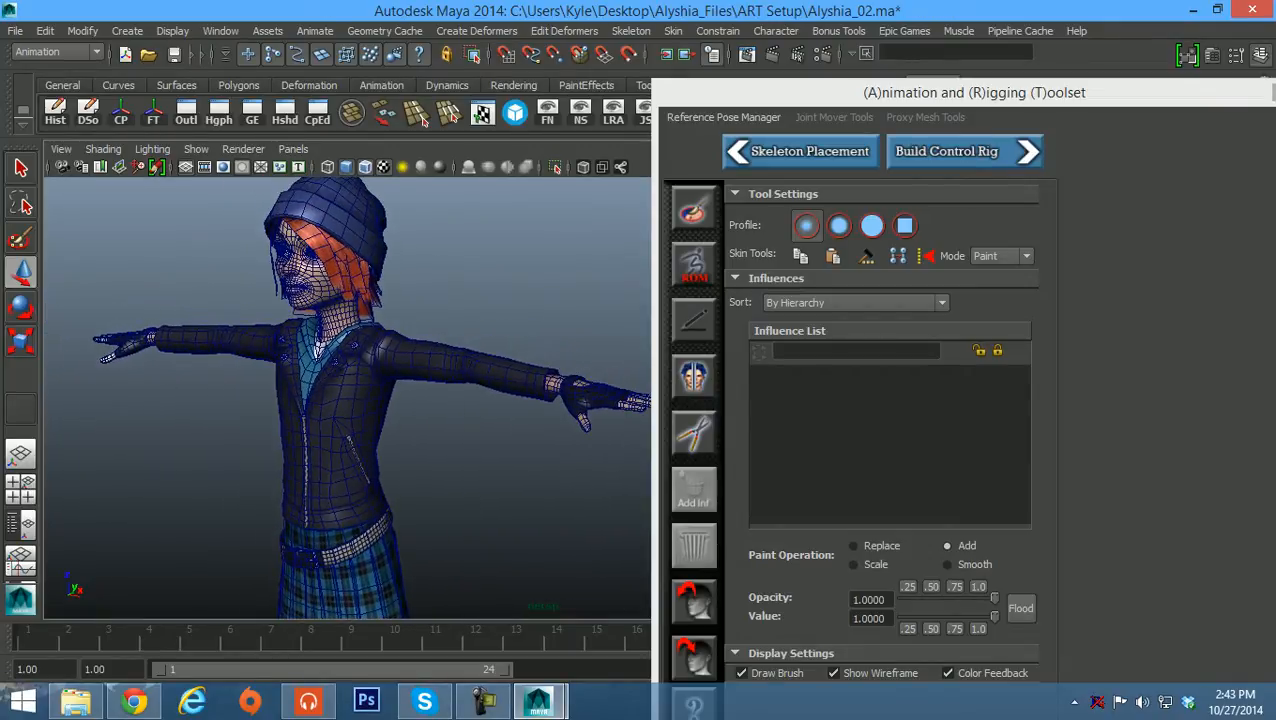
pyautogui.keyDown('alt'); pyautogui.moveTo(405, 434); pyautogui.dragTo(428, 436, button='right'); pyautogui.keyUp('alt')
pyautogui.keyDown('alt'); pyautogui.moveTo(428, 436); pyautogui.dragTo(438, 460); pyautogui.keyUp('alt')
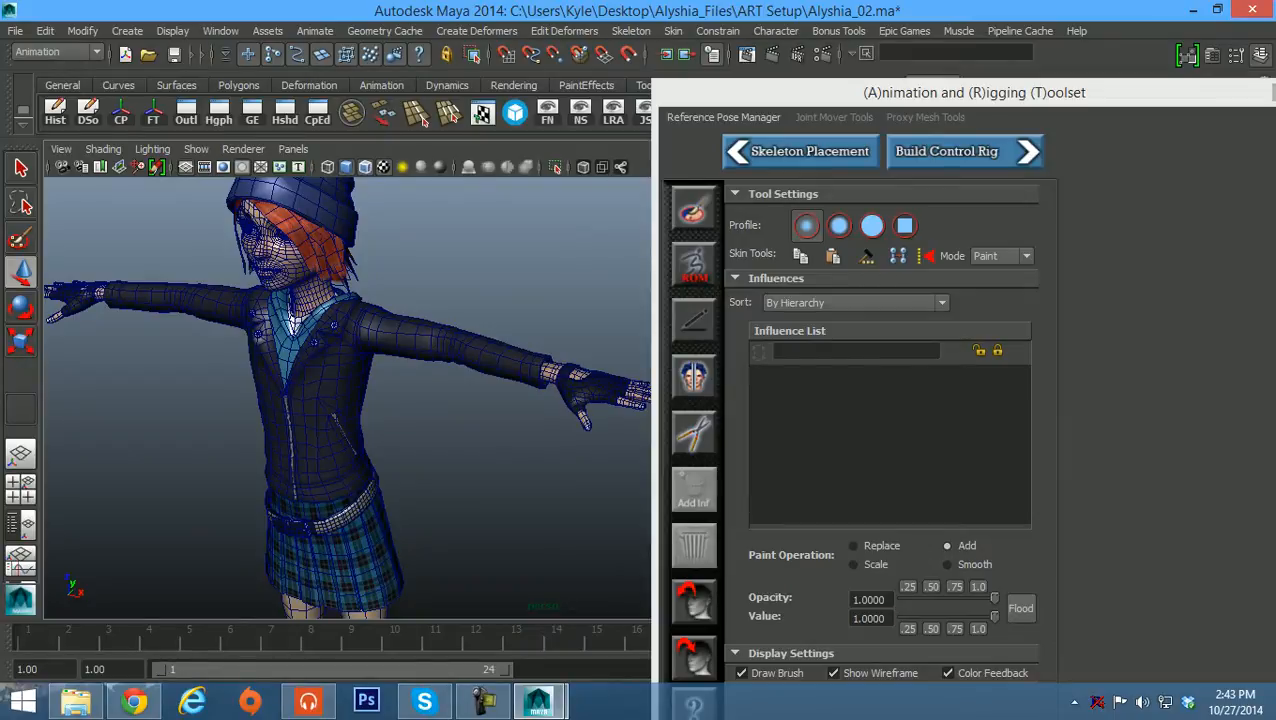
pyautogui.click(694, 208)
pyautogui.click(335, 400)
pyautogui.keyDown('alt'); pyautogui.moveTo(335, 400); pyautogui.dragTo(344, 404, button='middle'); pyautogui.keyUp('alt')
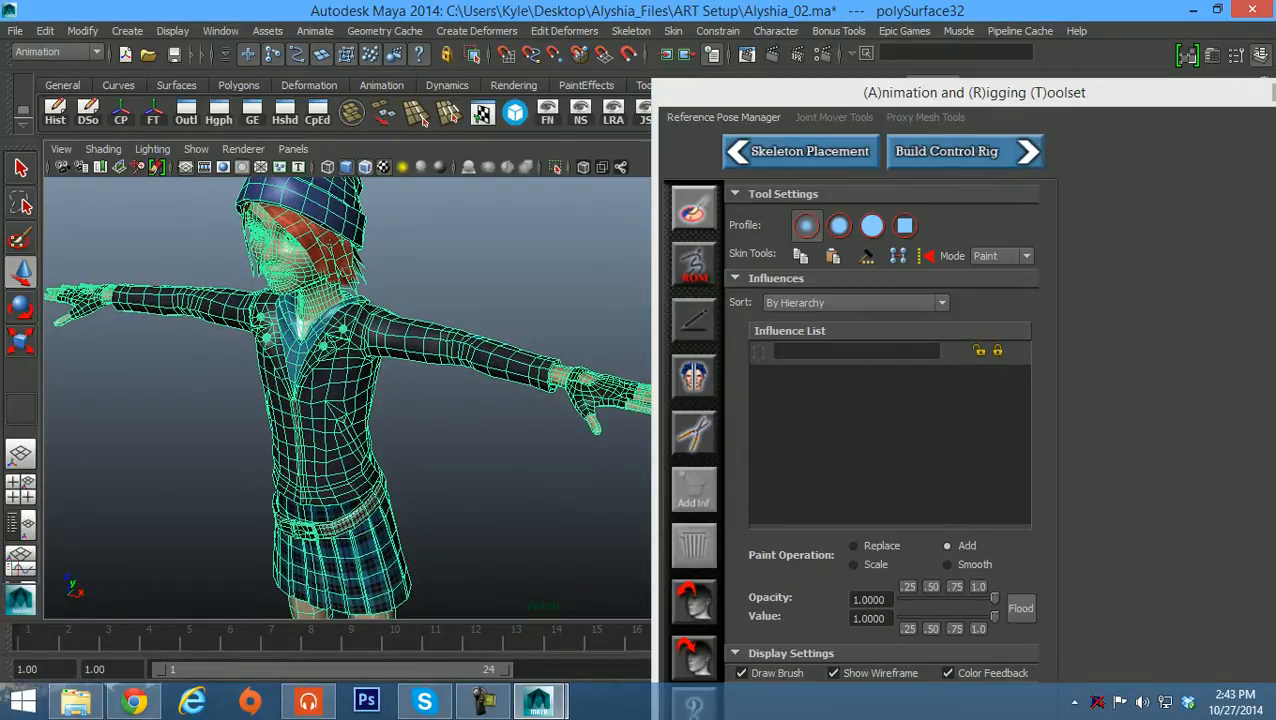
pyautogui.click(694, 208)
pyautogui.click(632, 357)
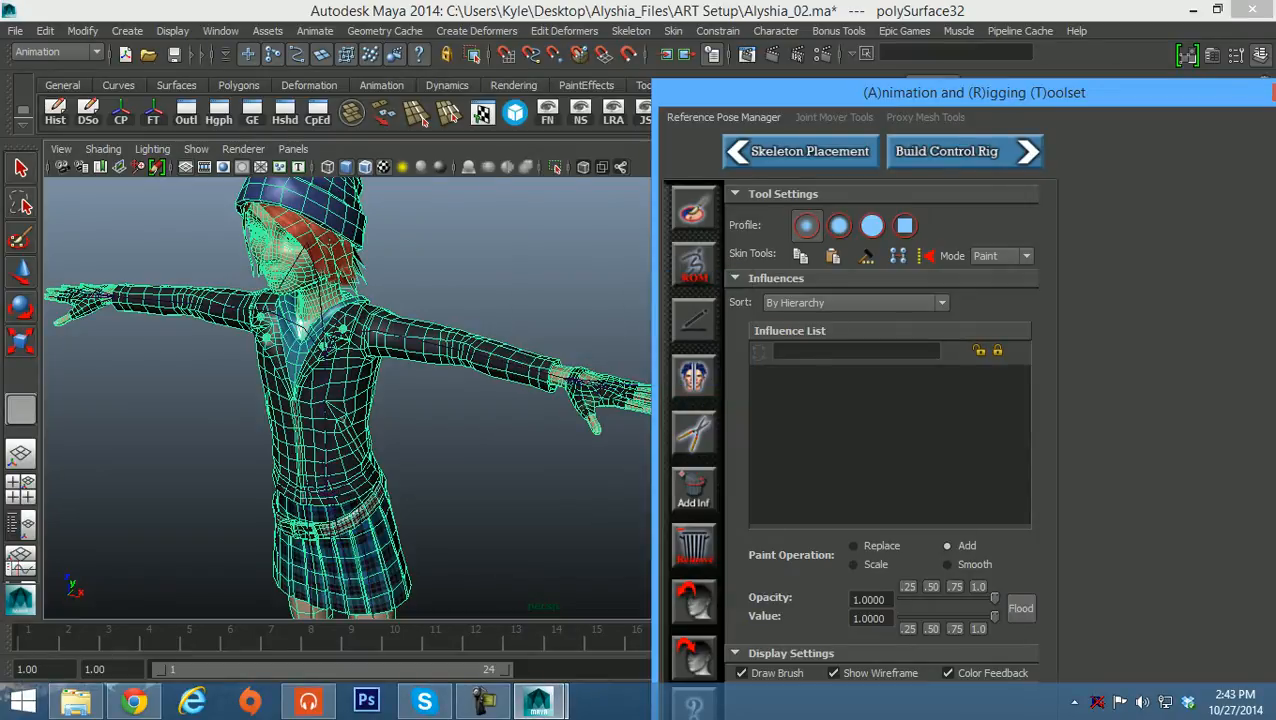
# Return to the Move tool, examine the character's skirt, legs and boots, and clear the mesh selection
pyautogui.keyDown('alt'); pyautogui.moveTo(420, 430); pyautogui.dragTo(443, 329, button='middle'); pyautogui.keyUp('alt')
pyautogui.press('w')
pyautogui.keyDown('alt'); pyautogui.moveTo(400, 400); pyautogui.dragTo(455, 395); pyautogui.keyUp('alt')
pyautogui.keyDown('alt'); pyautogui.moveTo(400, 440); pyautogui.dragTo(440, 350, button='middle'); pyautogui.keyUp('alt')
pyautogui.keyDown('alt'); pyautogui.moveTo(400, 380); pyautogui.dragTo(450, 385, button='right'); pyautogui.keyUp('alt')
pyautogui.keyDown('alt'); pyautogui.moveTo(400, 400); pyautogui.dragTo(425, 396); pyautogui.keyUp('alt')
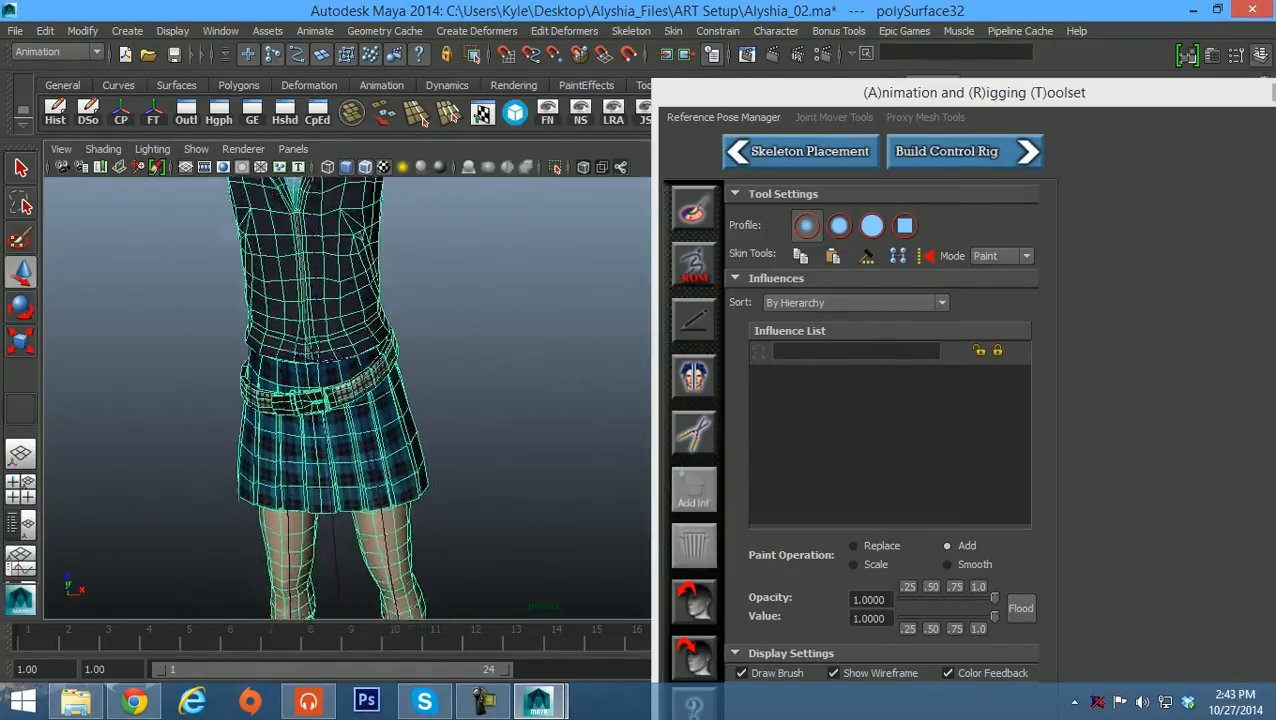
pyautogui.keyDown('alt'); pyautogui.moveTo(400, 450); pyautogui.dragTo(390, 256, button='middle'); pyautogui.keyUp('alt')
pyautogui.keyDown('alt'); pyautogui.moveTo(400, 400); pyautogui.dragTo(415, 412); pyautogui.keyUp('alt')
pyautogui.keyDown('alt'); pyautogui.moveTo(415, 412); pyautogui.dragTo(420, 370, button='middle'); pyautogui.keyUp('alt')
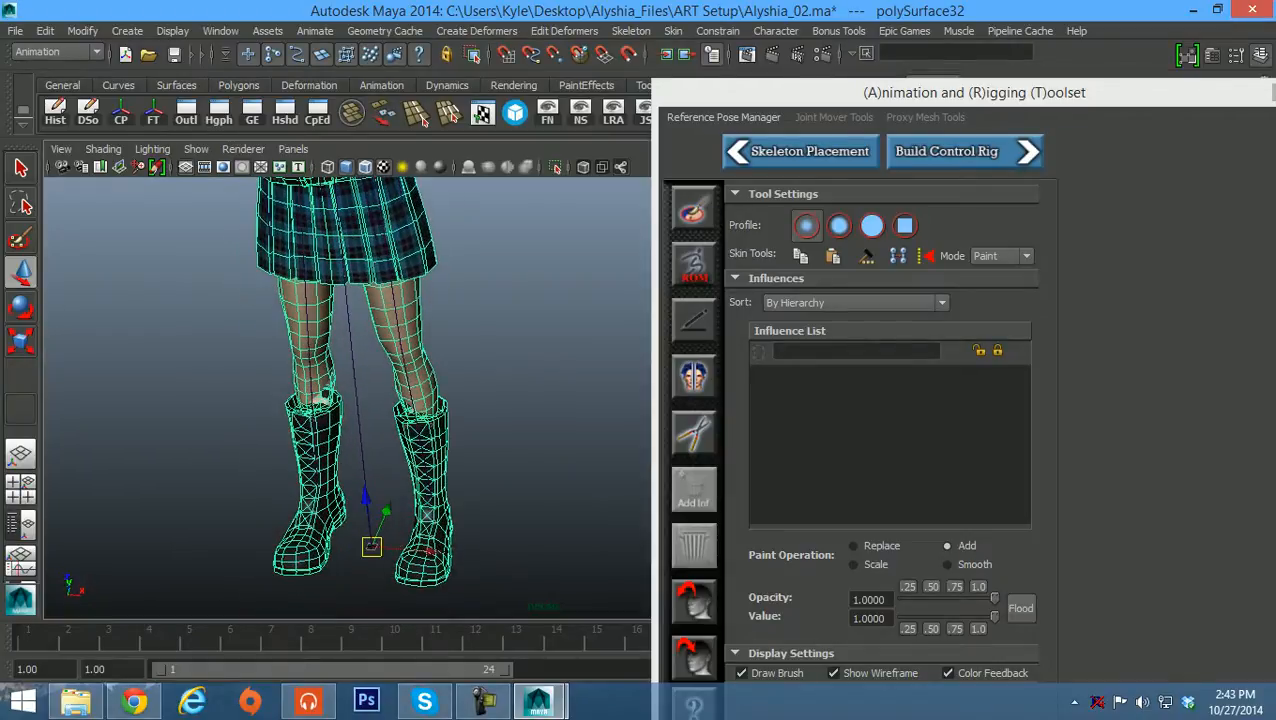
pyautogui.click(520, 400)
pyautogui.keyDown('alt'); pyautogui.moveTo(400, 300); pyautogui.dragTo(408, 452, button='middle'); pyautogui.keyUp('alt')
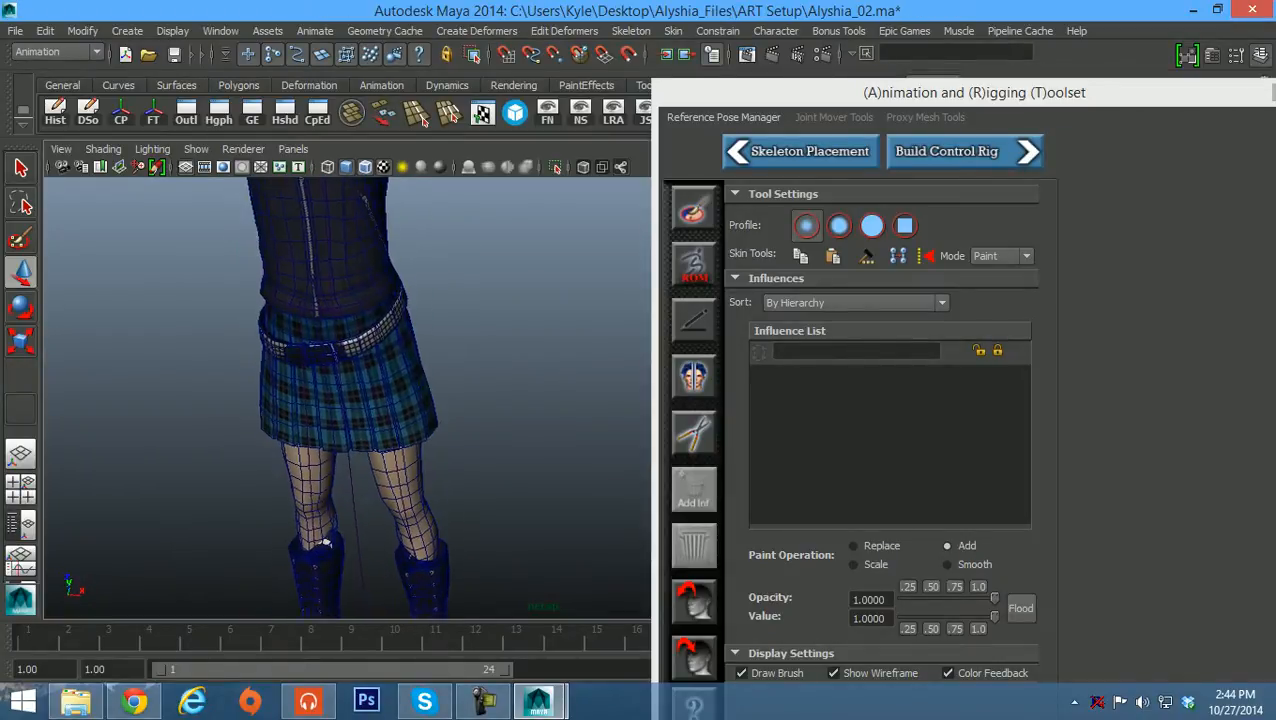
# Examine the character's torso, jacket and belt geometry from close up and from the side
pyautogui.keyDown('alt'); pyautogui.moveTo(408, 452); pyautogui.dragTo(370, 448, button='right'); pyautogui.keyUp('alt')
pyautogui.keyDown('alt'); pyautogui.moveTo(390, 330); pyautogui.dragTo(365, 482, button='middle'); pyautogui.keyUp('alt')
pyautogui.keyDown('alt'); pyautogui.moveTo(380, 400); pyautogui.dragTo(520, 404); pyautogui.keyUp('alt')
pyautogui.keyDown('alt'); pyautogui.moveTo(380, 400); pyautogui.dragTo(460, 402, button='right'); pyautogui.keyUp('alt')
pyautogui.keyDown('alt'); pyautogui.moveTo(460, 402); pyautogui.dragTo(310, 405, button='middle'); pyautogui.keyUp('alt')
pyautogui.keyDown('alt'); pyautogui.moveTo(310, 405); pyautogui.dragTo(360, 408, button='right'); pyautogui.keyUp('alt')
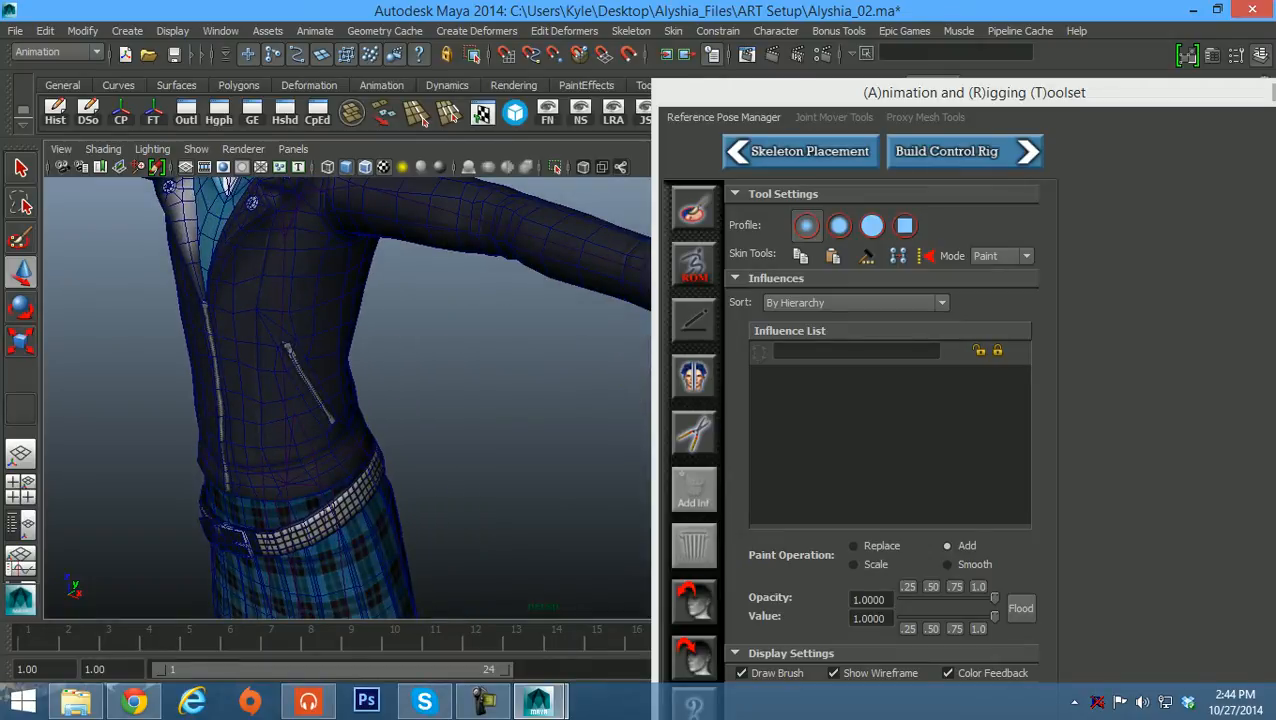
pyautogui.keyDown('alt'); pyautogui.moveTo(350, 430); pyautogui.dragTo(375, 366, button='middle'); pyautogui.keyUp('alt')
pyautogui.keyDown('alt'); pyautogui.moveTo(400, 380); pyautogui.dragTo(320, 378, button='right'); pyautogui.keyUp('alt')
pyautogui.keyDown('alt'); pyautogui.moveTo(390, 380); pyautogui.dragTo(352, 388, button='middle'); pyautogui.keyUp('alt')
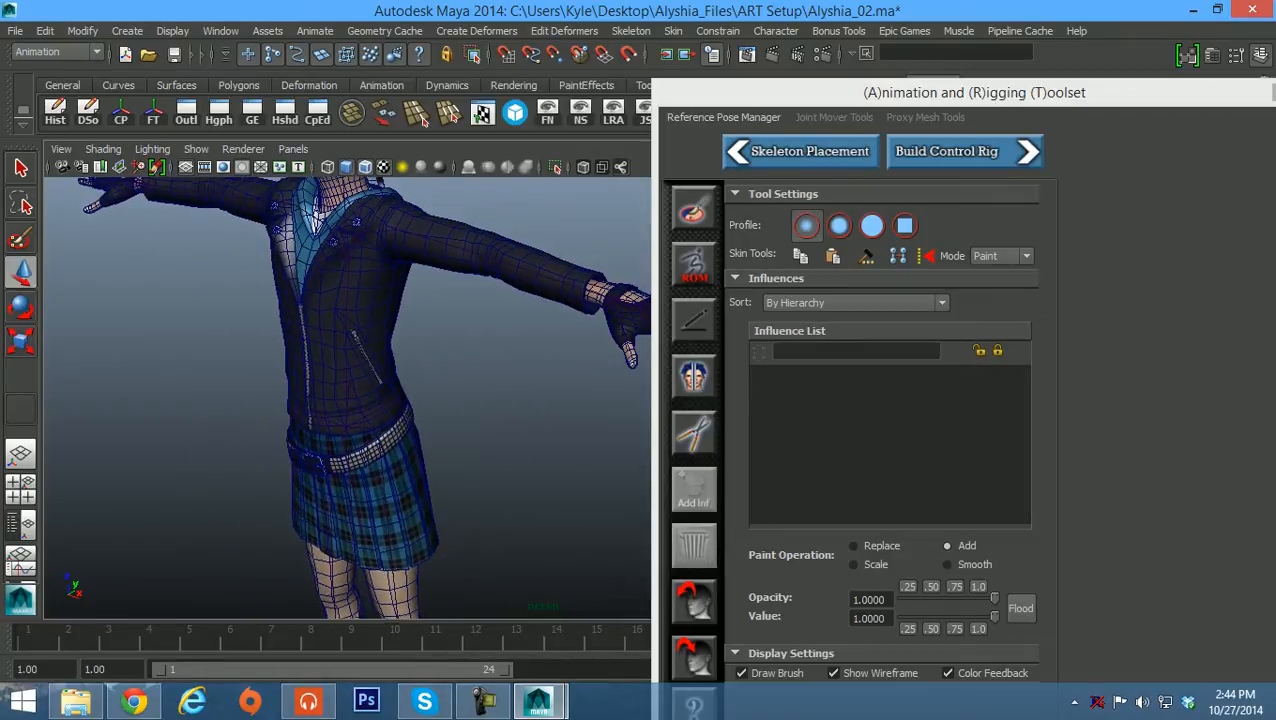
# Move the toolset window clear of the viewport and increase the joint display size so the skeleton can be seen
pyautogui.moveTo(975, 92); pyautogui.dragTo(911, 505)
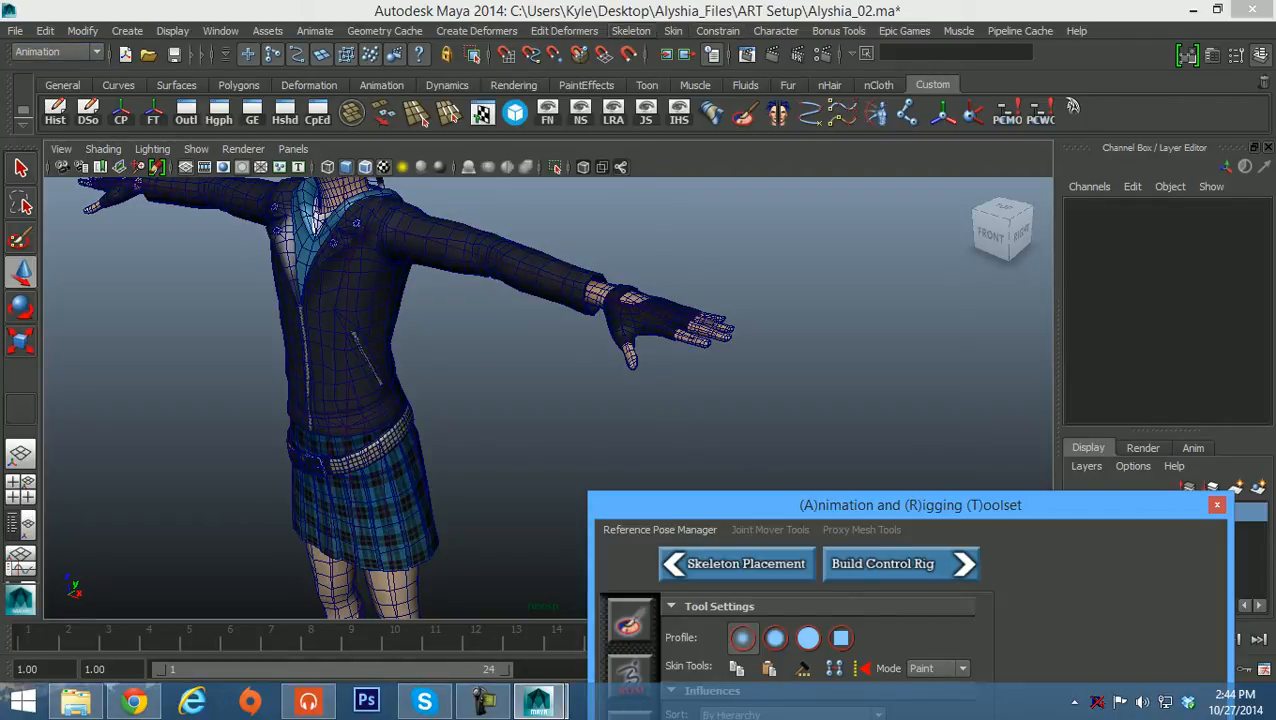
pyautogui.click(631, 31)
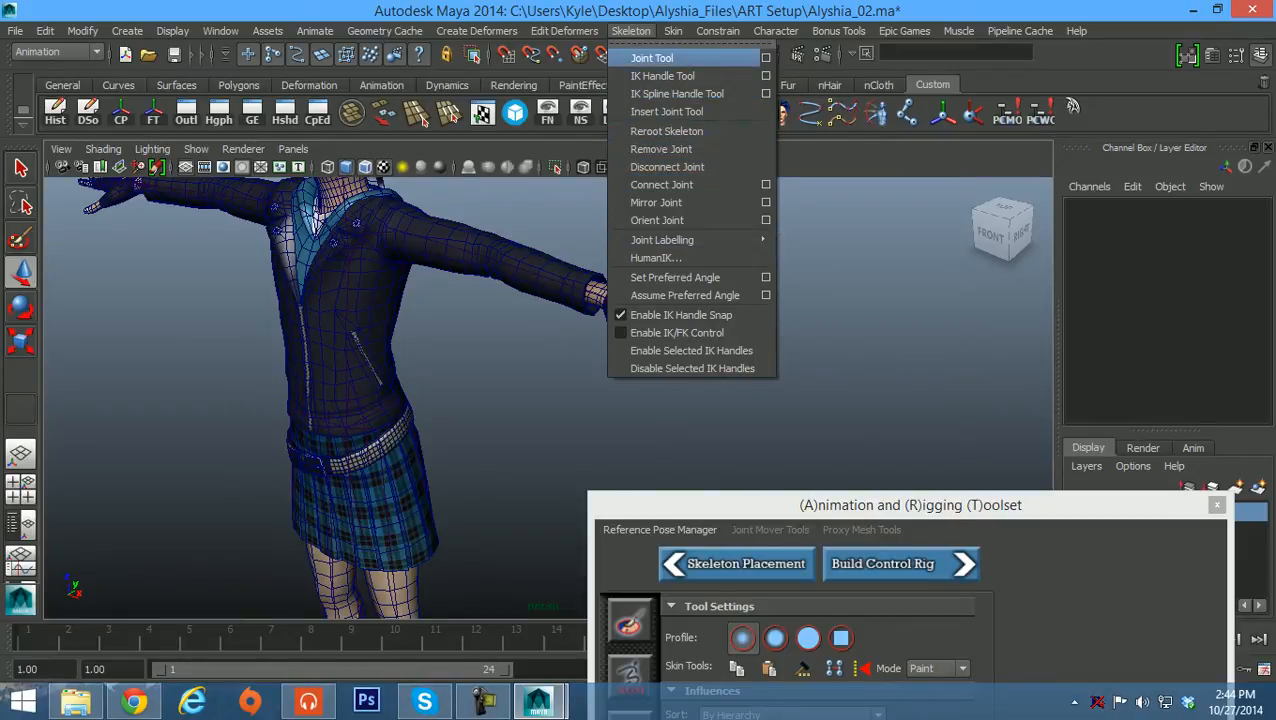
pyautogui.click(631, 31)
pyautogui.click(172, 31)
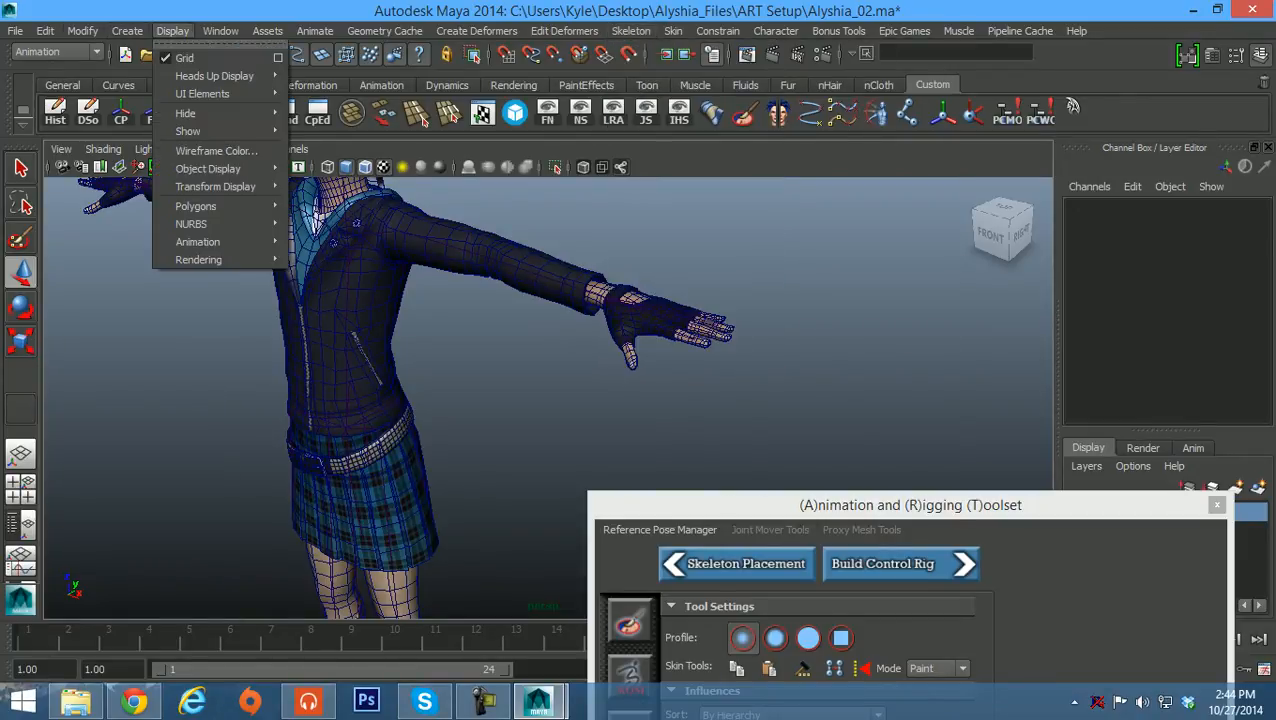
pyautogui.moveTo(200, 224)
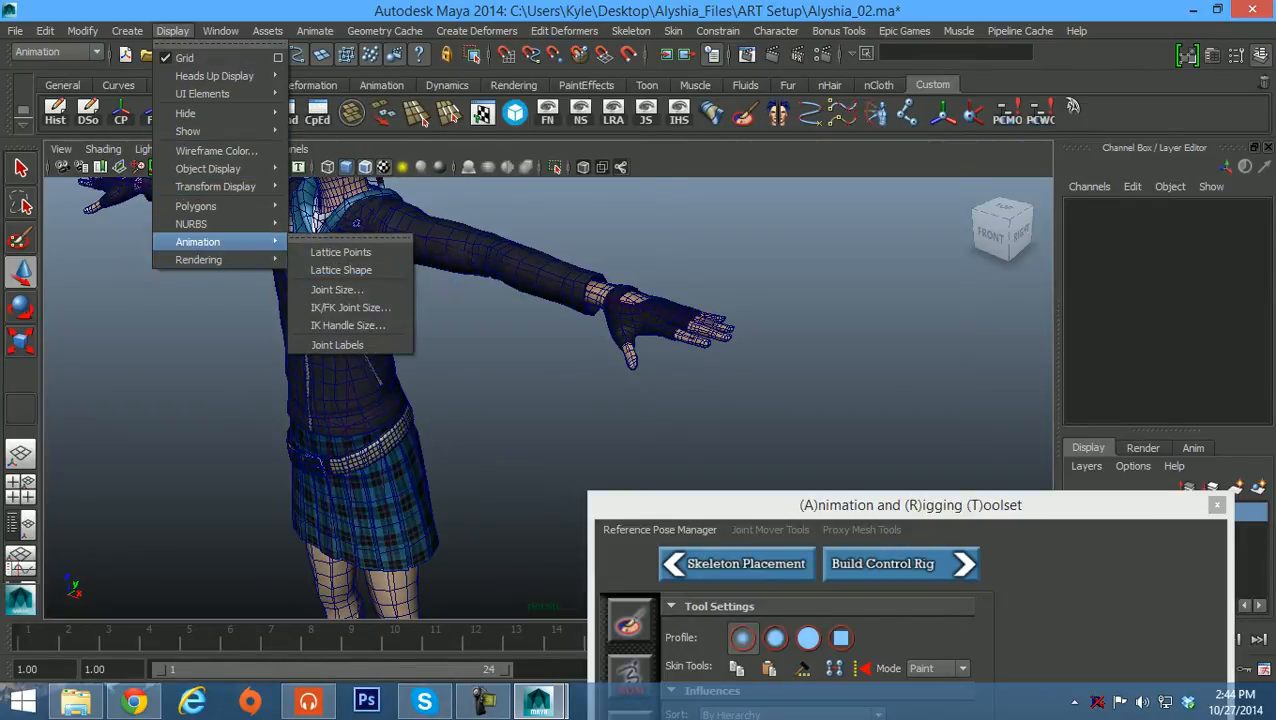
pyautogui.click(337, 289)
pyautogui.moveTo(519, 288); pyautogui.dragTo(531, 288)
pyautogui.click(645, 237)
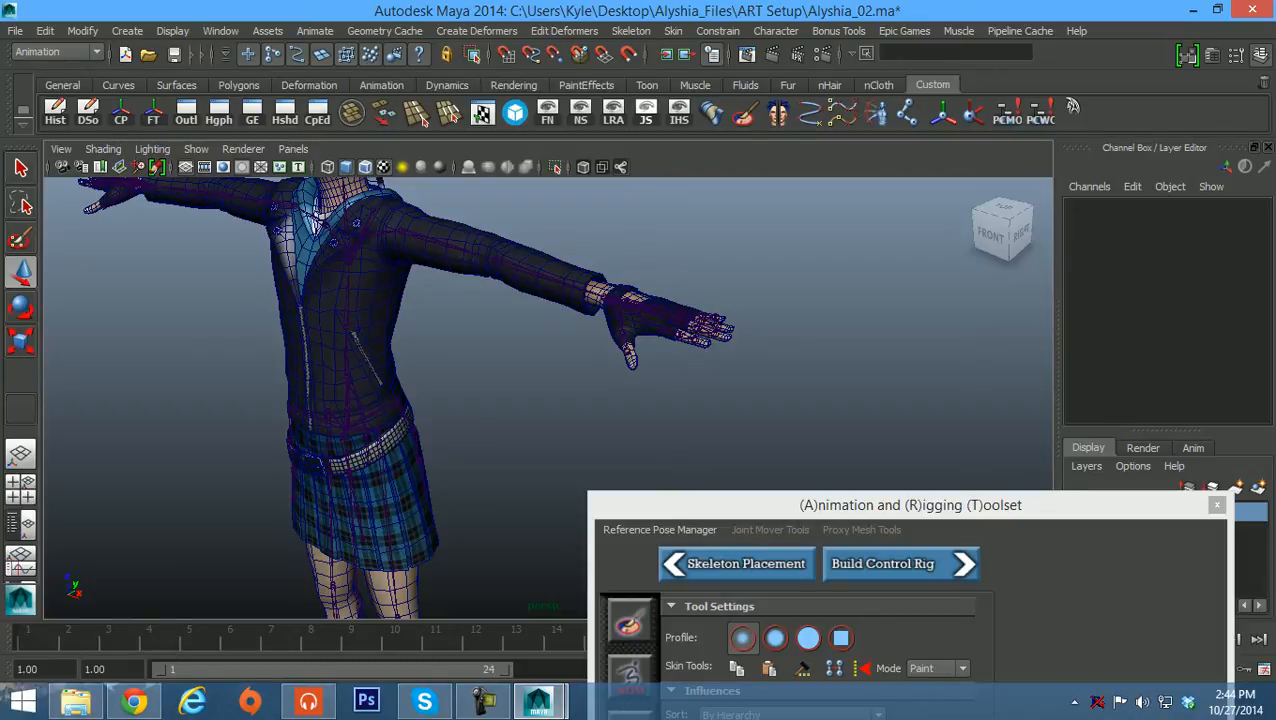
# Add a Joint Size shortcut to the Custom shelf, and delete that duplicate from the shelf
pyautogui.click(172, 31)
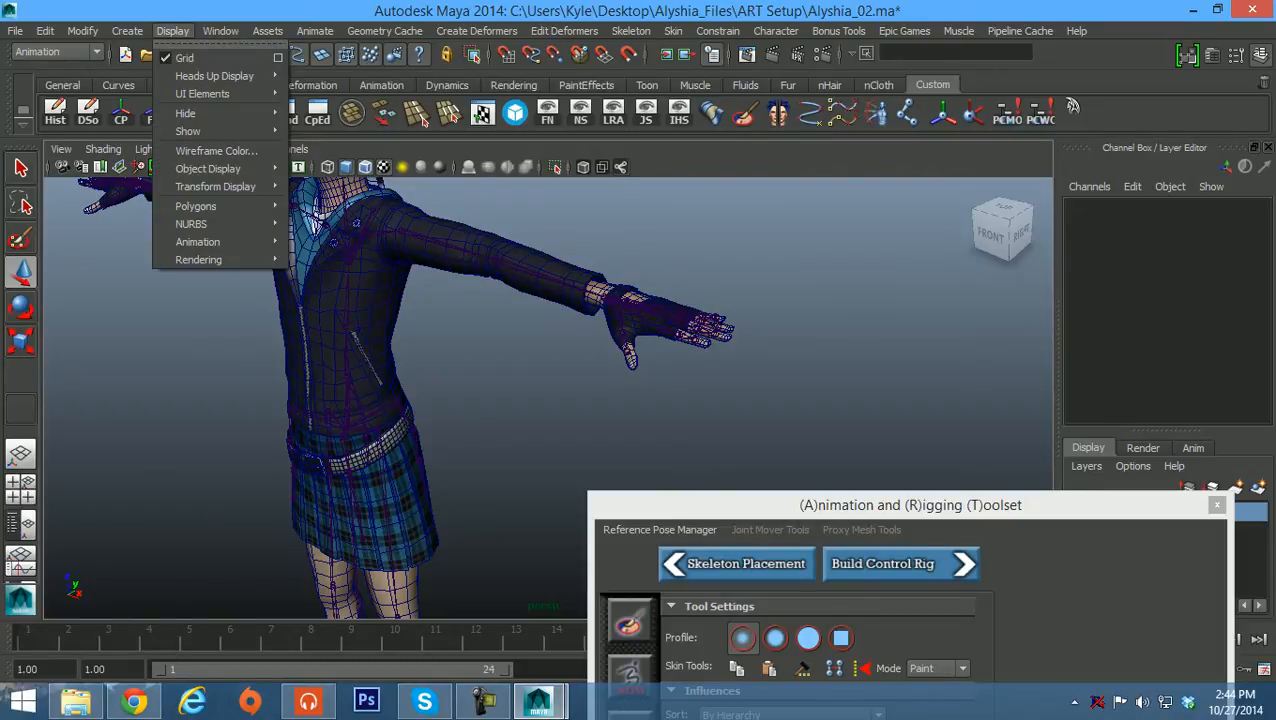
pyautogui.moveTo(220, 242)
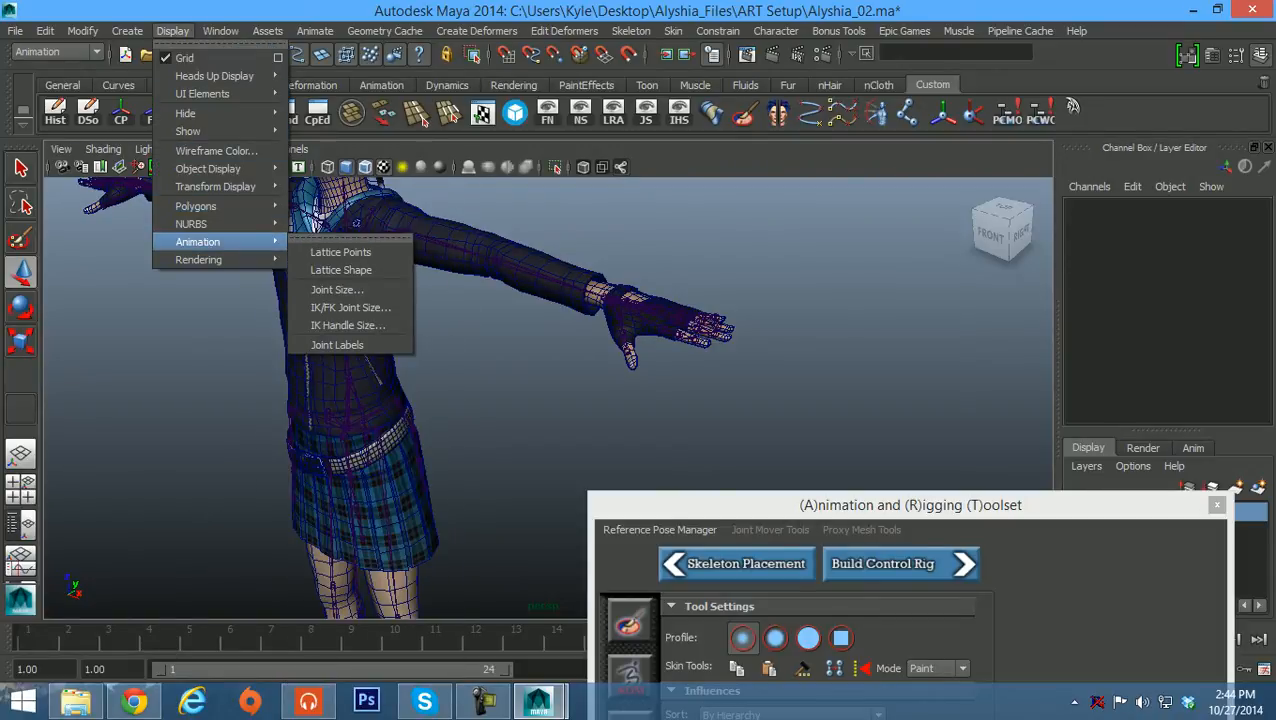
pyautogui.keyDown('ctrl'); pyautogui.keyDown('shift'); pyautogui.click(337, 289); pyautogui.keyUp('shift'); pyautogui.keyUp('ctrl')
pyautogui.press('Escape')
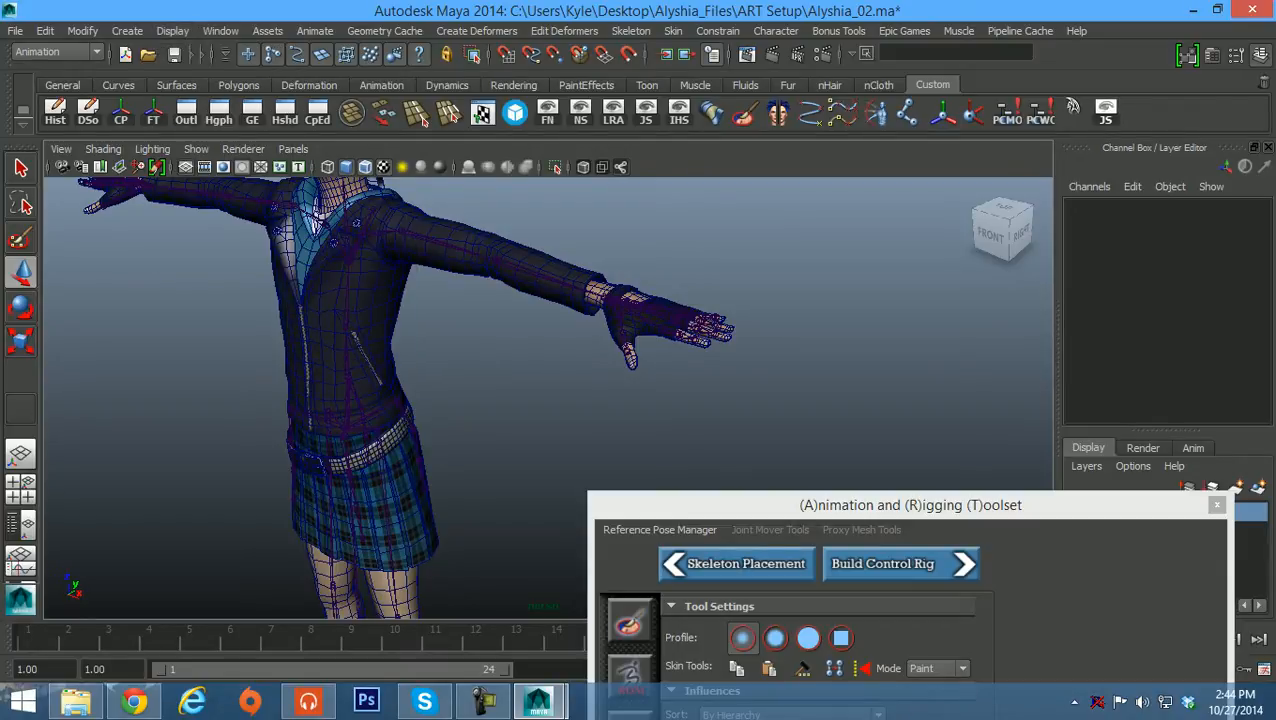
pyautogui.rightClick(1105, 110)
pyautogui.click(1142, 170)
# Select the character mesh and examine the joints inside the skirt and legs from several angles
pyautogui.moveTo(700, 505); pyautogui.dragTo(702, 50)
pyautogui.keyDown('alt'); pyautogui.moveTo(364, 480); pyautogui.dragTo(314, 330, button='middle'); pyautogui.keyUp('alt')
pyautogui.click(318, 345)
pyautogui.keyDown('alt'); pyautogui.moveTo(318, 450); pyautogui.dragTo(330, 373, button='middle'); pyautogui.keyUp('alt')
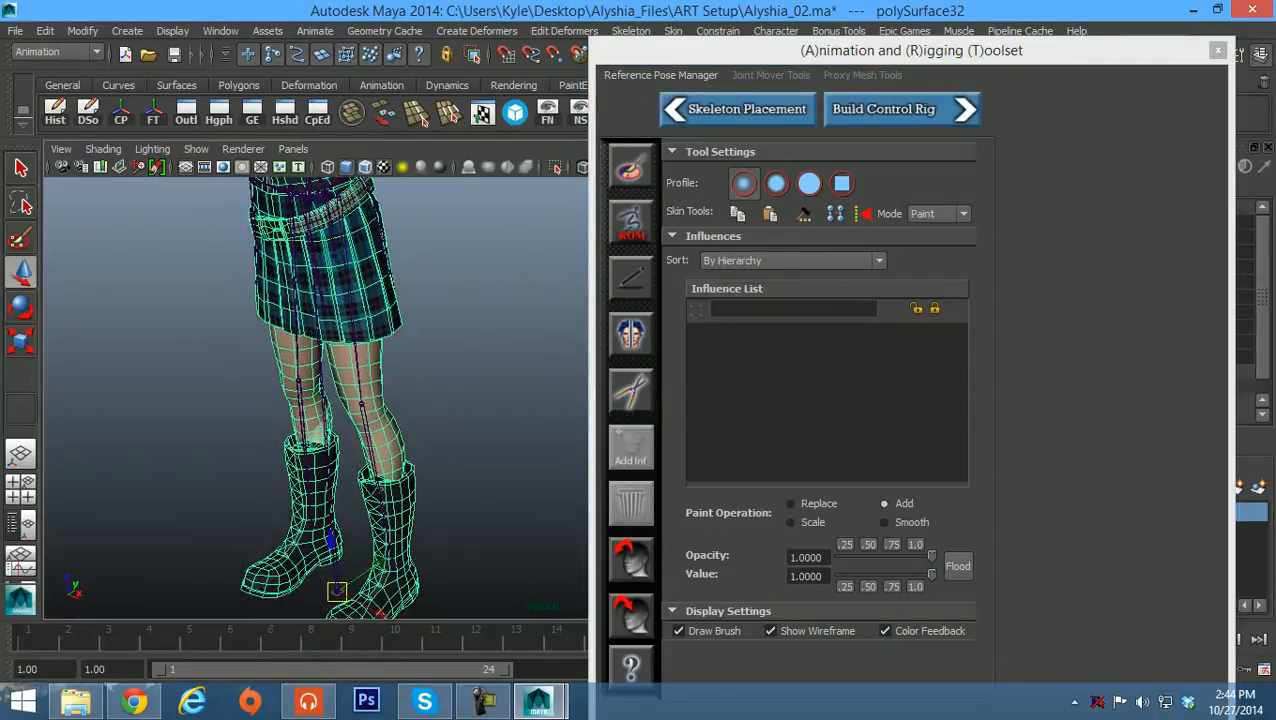
pyautogui.keyDown('alt'); pyautogui.moveTo(330, 373); pyautogui.dragTo(358, 390); pyautogui.keyUp('alt')
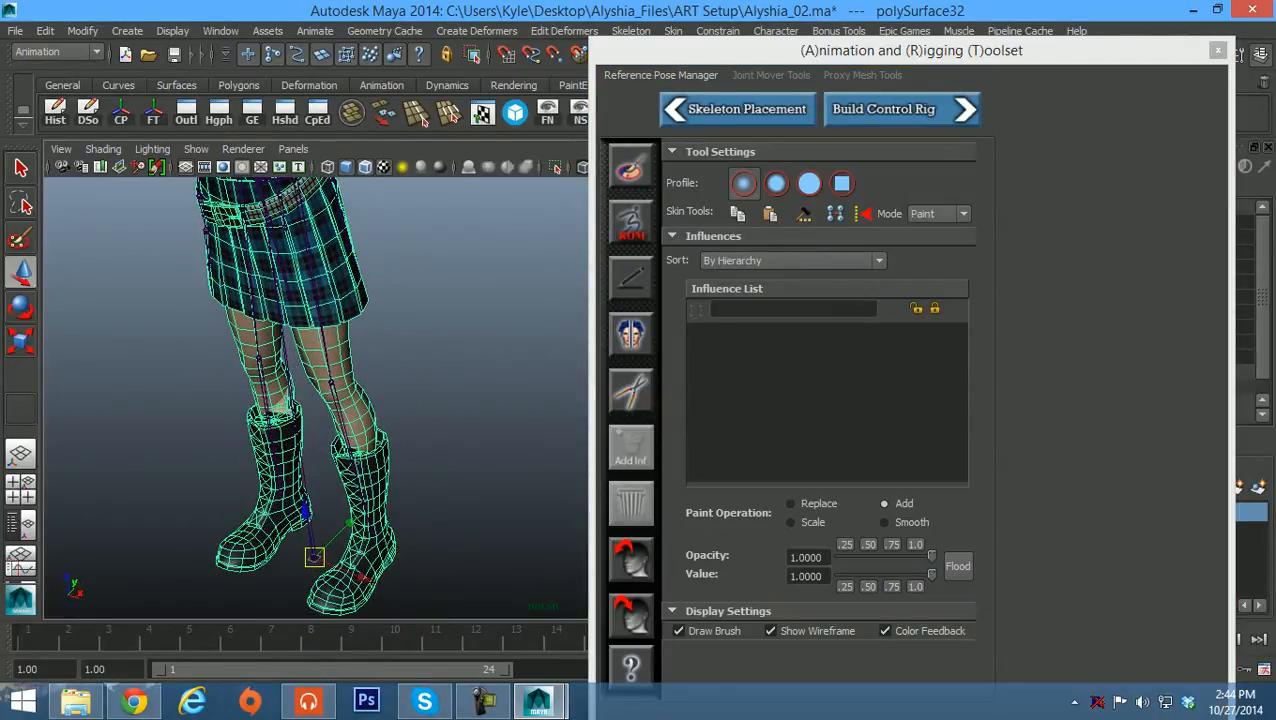
pyautogui.keyDown('alt'); pyautogui.moveTo(315, 400); pyautogui.dragTo(358, 392, button='middle'); pyautogui.keyUp('alt')
pyautogui.keyDown('alt'); pyautogui.moveTo(358, 392); pyautogui.dragTo(405, 388); pyautogui.keyUp('alt')
pyautogui.keyDown('alt'); pyautogui.moveTo(405, 388); pyautogui.dragTo(350, 448, button='middle'); pyautogui.keyUp('alt')
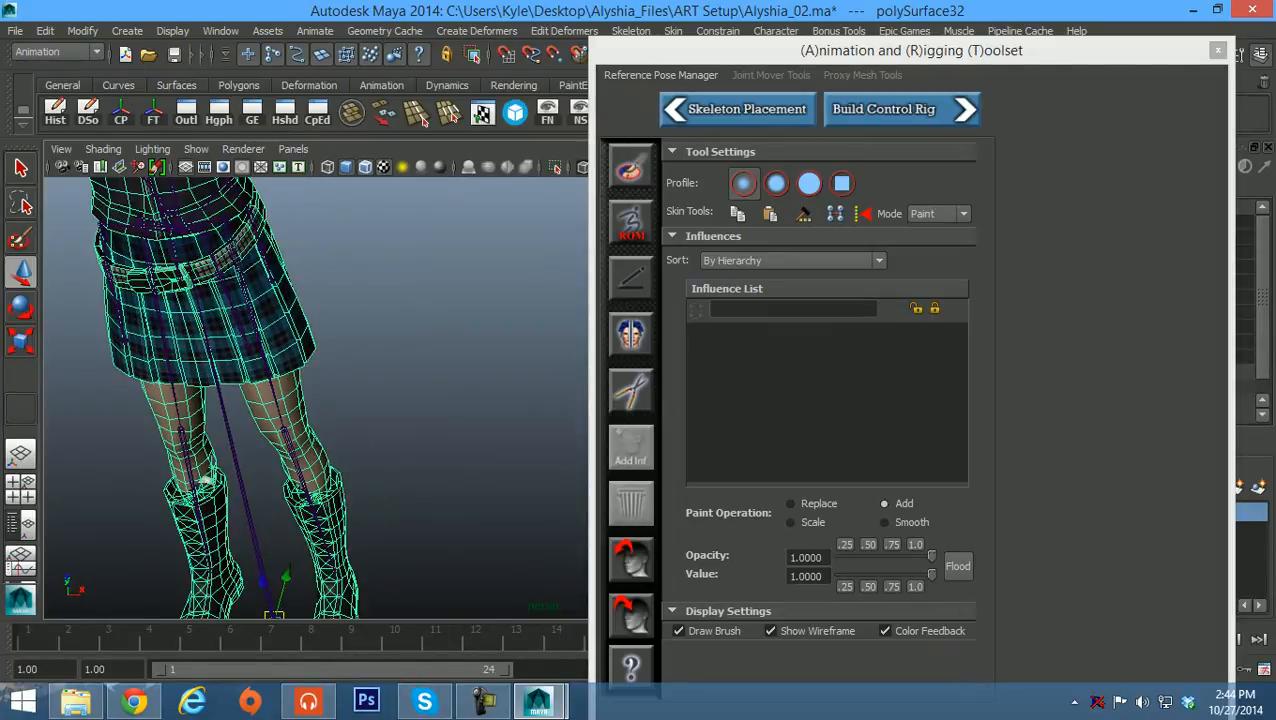
pyautogui.keyDown('alt'); pyautogui.moveTo(320, 400); pyautogui.dragTo(341, 454, button='middle'); pyautogui.keyUp('alt')
pyautogui.keyDown('alt'); pyautogui.moveTo(341, 454); pyautogui.dragTo(290, 385); pyautogui.keyUp('alt')
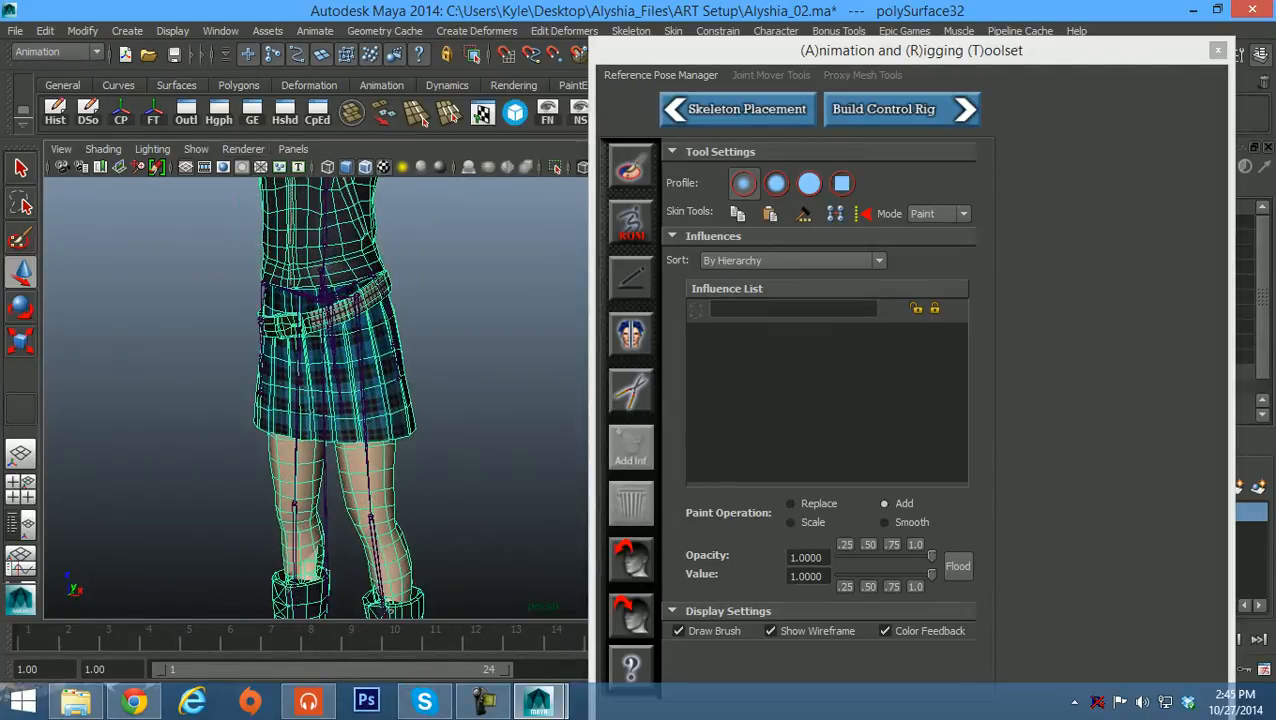
# Open the Hypergraph hierarchy and find the joint skeleton that starts at root
pyautogui.click(218, 110)
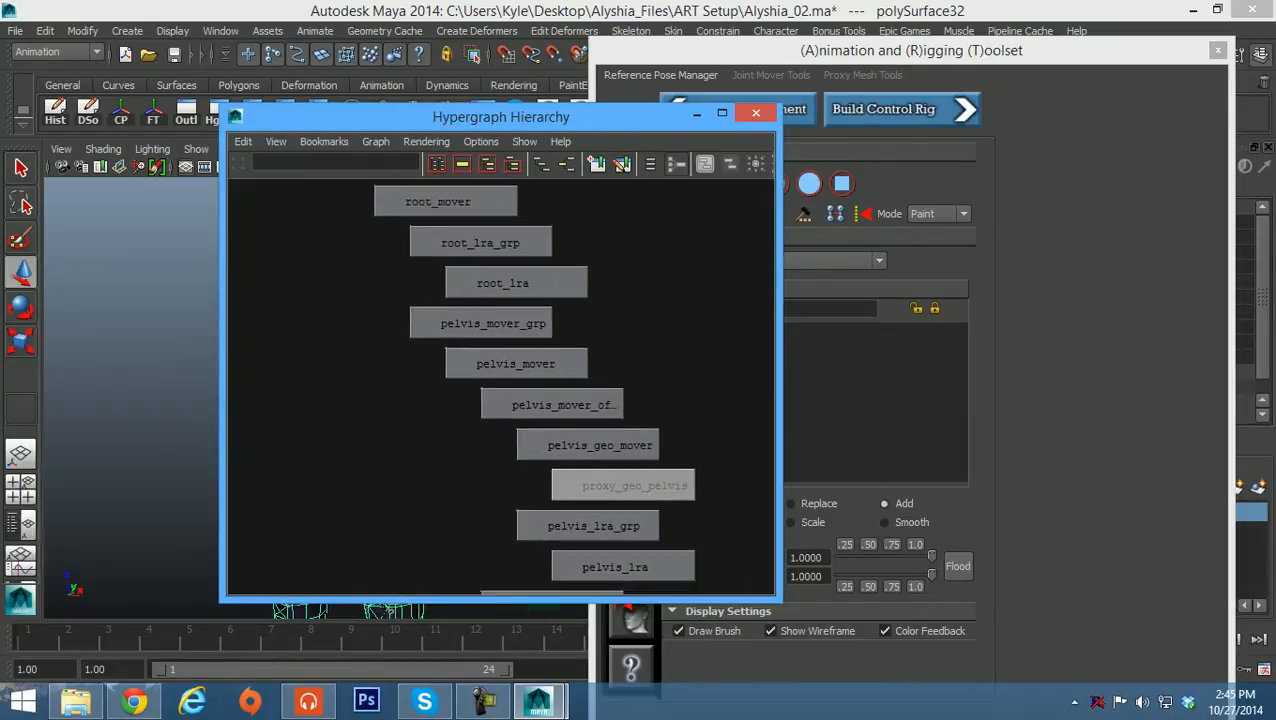
pyautogui.keyDown('alt'); pyautogui.moveTo(560, 400); pyautogui.dragTo(421, 367, button='middle'); pyautogui.keyUp('alt')
pyautogui.scroll(-8, 500, 386)
pyautogui.keyDown('alt'); pyautogui.moveTo(600, 420); pyautogui.dragTo(246, 437, button='middle'); pyautogui.keyUp('alt')
pyautogui.scroll(8, 500, 386)
pyautogui.keyDown('alt'); pyautogui.moveTo(420, 386); pyautogui.dragTo(533, 393, button='middle'); pyautogui.keyUp('alt')
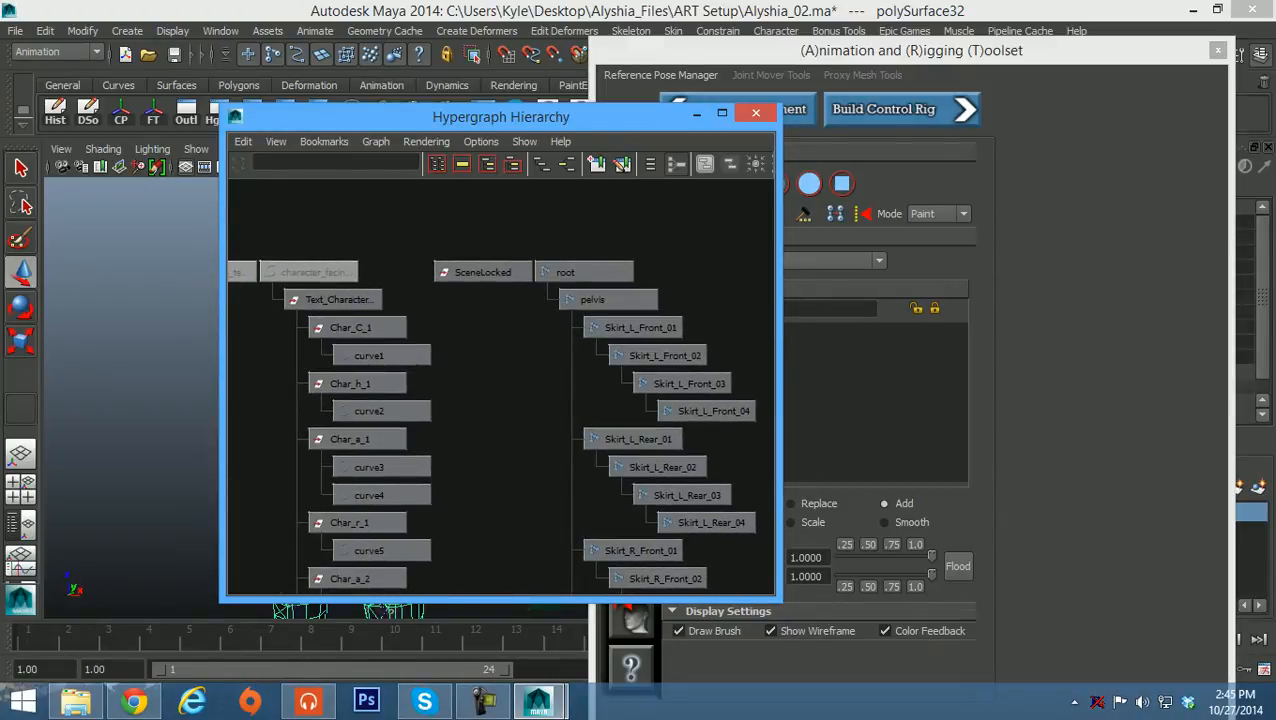
pyautogui.keyDown('alt'); pyautogui.moveTo(681, 383); pyautogui.dragTo(617, 376, button='middle'); pyautogui.keyUp('alt')
pyautogui.scroll(-8, 617, 376)
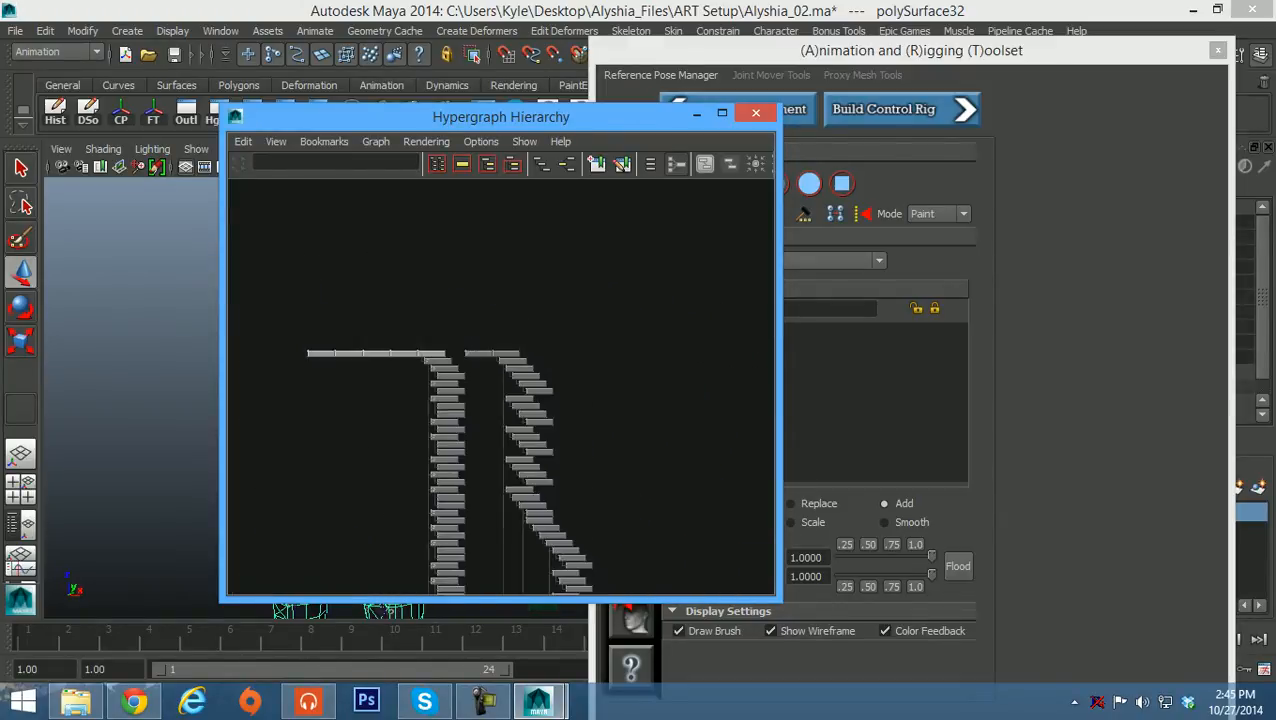
pyautogui.scroll(-6, 500, 386)
pyautogui.keyDown('alt'); pyautogui.moveTo(349, 373); pyautogui.dragTo(343, 323, button='middle'); pyautogui.keyUp('alt')
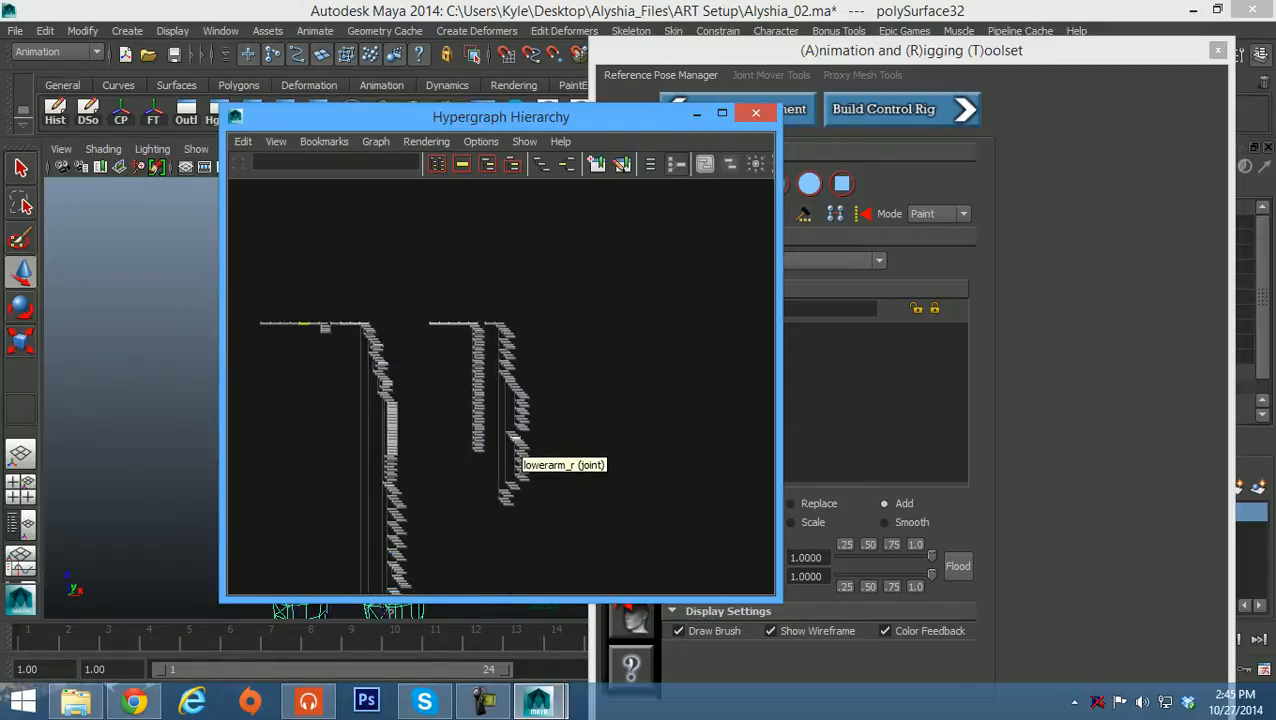
# Examine the root skeleton's hierarchy from the skirt joints through the spine and both arms
pyautogui.scroll(10, 501, 494)
pyautogui.keyDown('alt'); pyautogui.moveTo(515, 440); pyautogui.dragTo(501, 376, button='middle'); pyautogui.keyUp('alt')
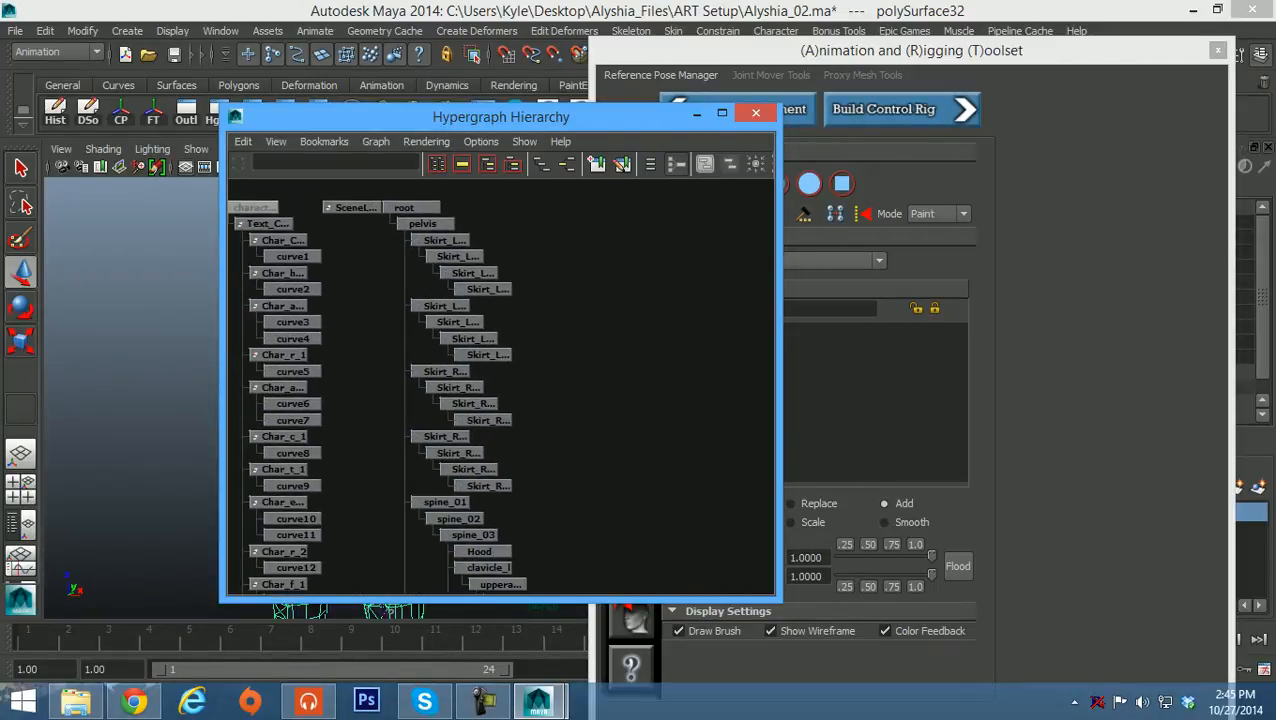
pyautogui.scroll(3, 500, 386)
pyautogui.keyDown('alt'); pyautogui.moveTo(500, 460); pyautogui.dragTo(496, 310, button='middle'); pyautogui.keyUp('alt')
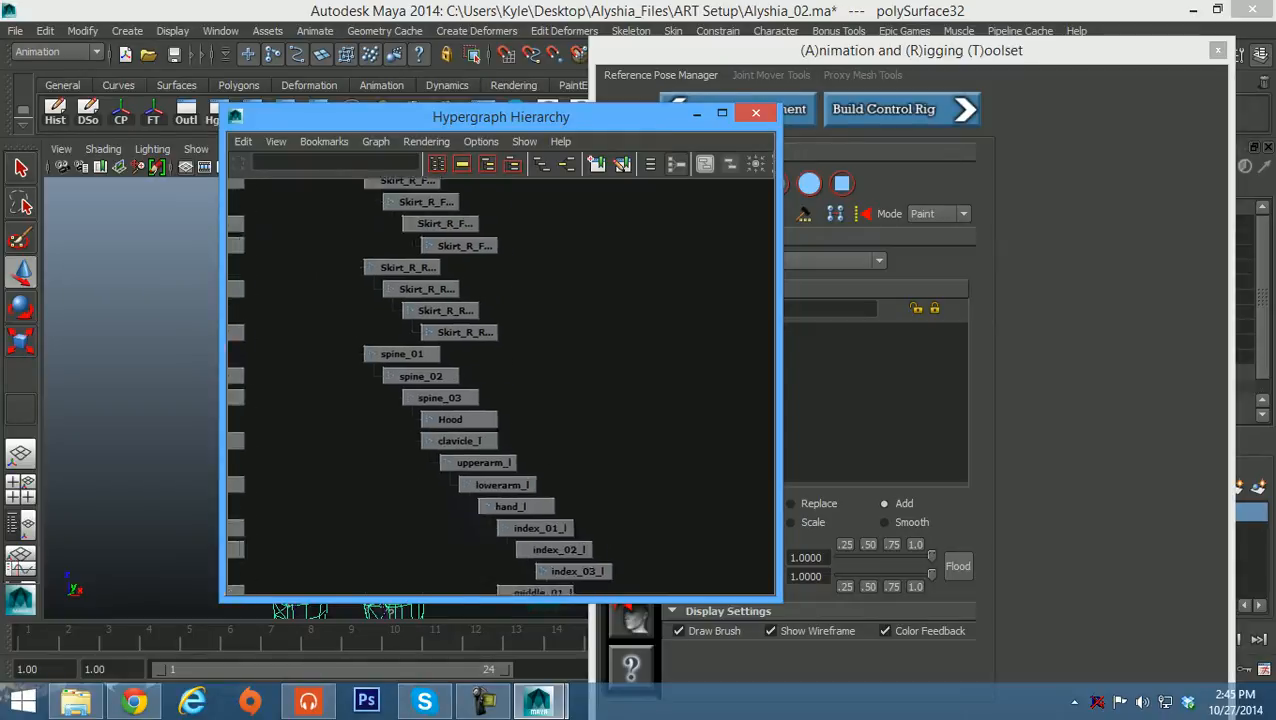
pyautogui.keyDown('alt'); pyautogui.moveTo(560, 560); pyautogui.dragTo(534, 388, button='middle'); pyautogui.keyUp('alt')
pyautogui.keyDown('alt'); pyautogui.moveTo(510, 550); pyautogui.dragTo(476, 382, button='middle'); pyautogui.keyUp('alt')
pyautogui.keyDown('alt'); pyautogui.moveTo(447, 558); pyautogui.dragTo(416, 384, button='middle'); pyautogui.keyUp('alt')
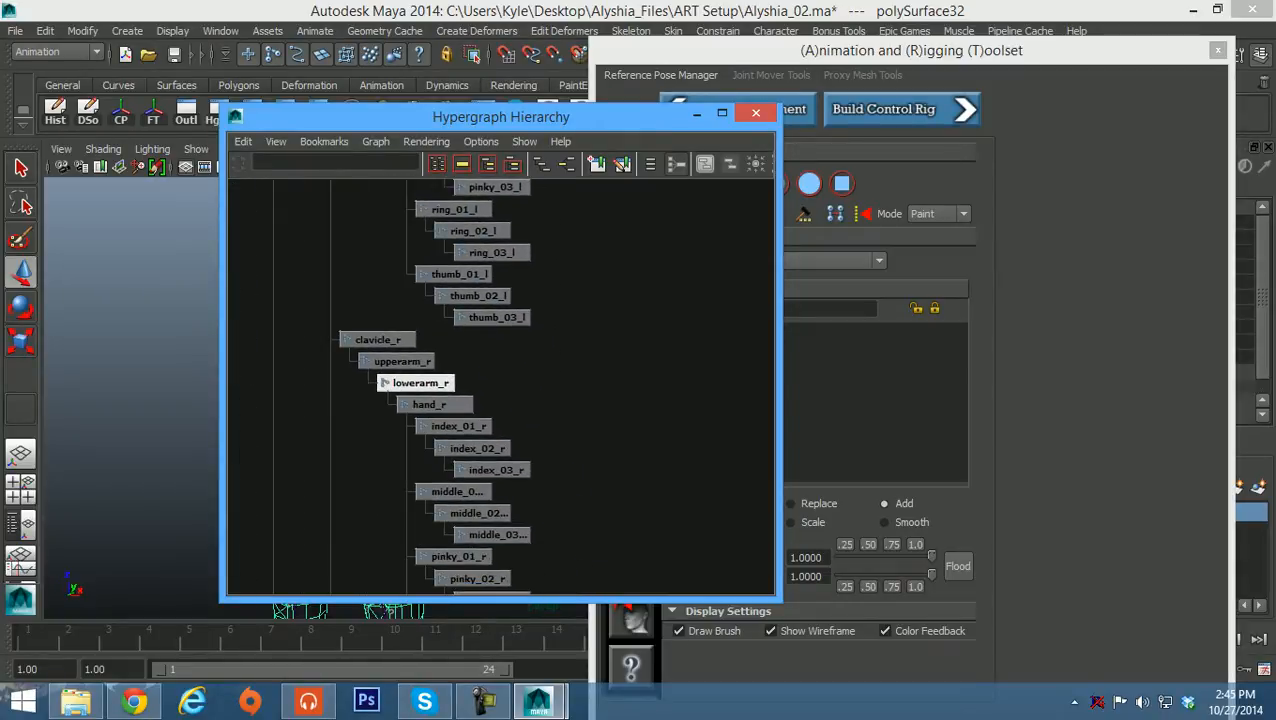
# Add the root joint and every joint beneath it to the mesh selection in the Hypergraph, and close it
pyautogui.scroll(-6, 416, 384)
pyautogui.keyDown('alt'); pyautogui.moveTo(440, 262); pyautogui.dragTo(510, 560, button='middle'); pyautogui.keyUp('alt')
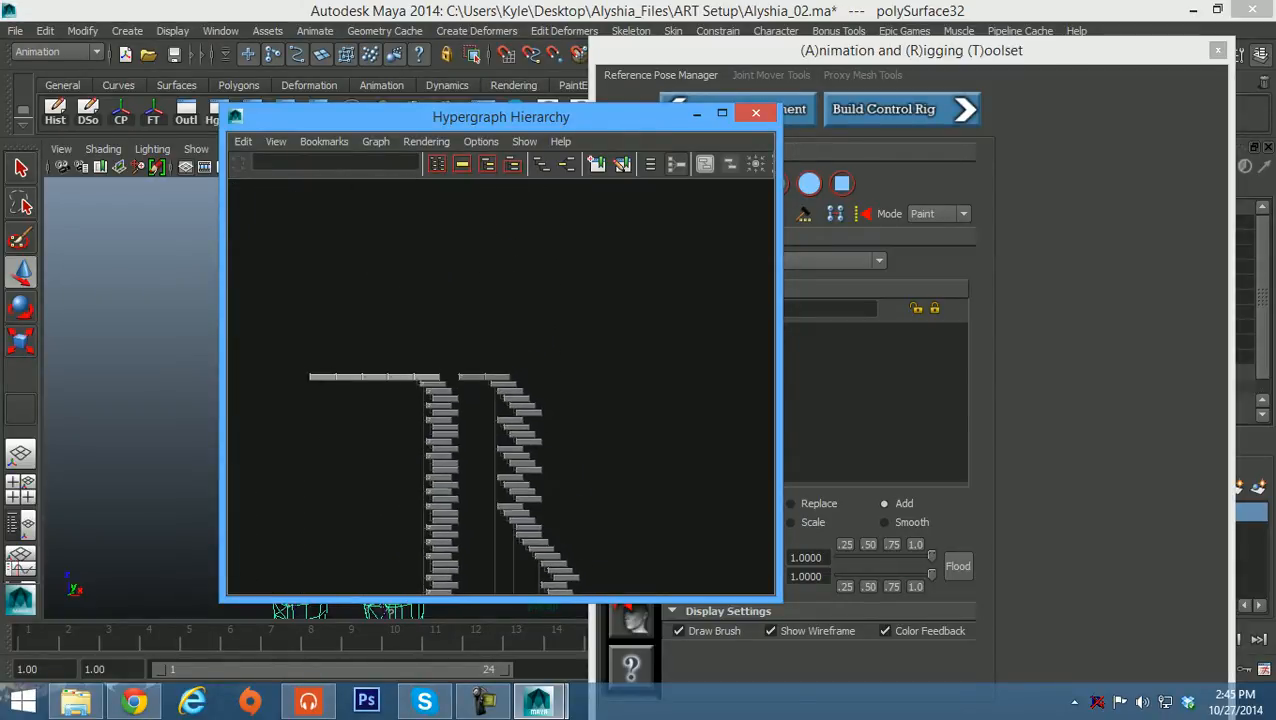
pyautogui.scroll(5, 510, 560)
pyautogui.scroll(1, 478, 378)
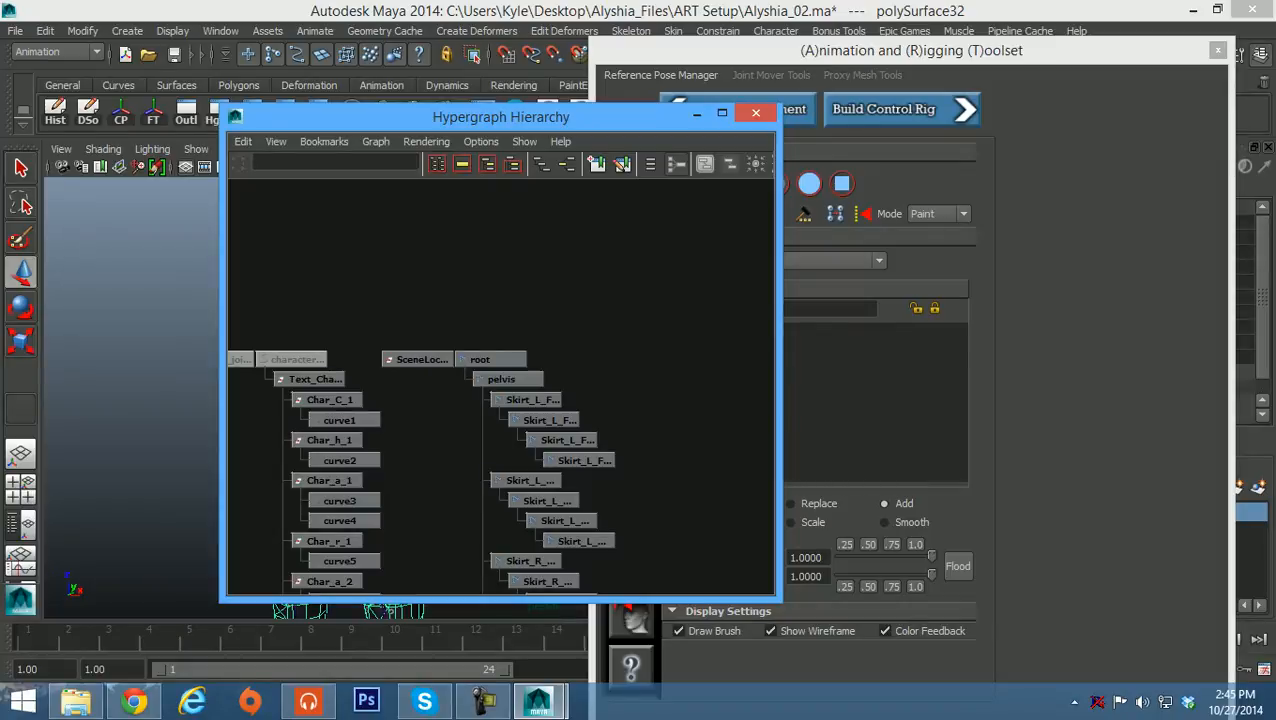
pyautogui.click(490, 359)
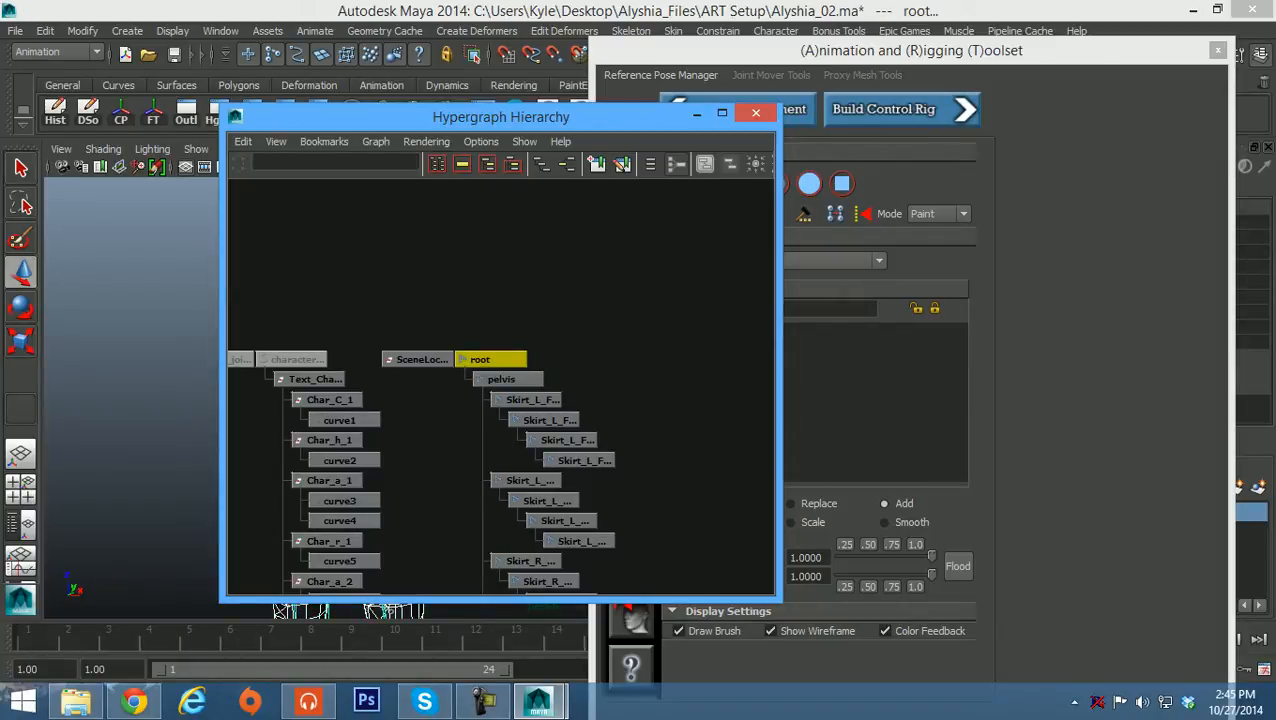
pyautogui.scroll(-6, 480, 380)
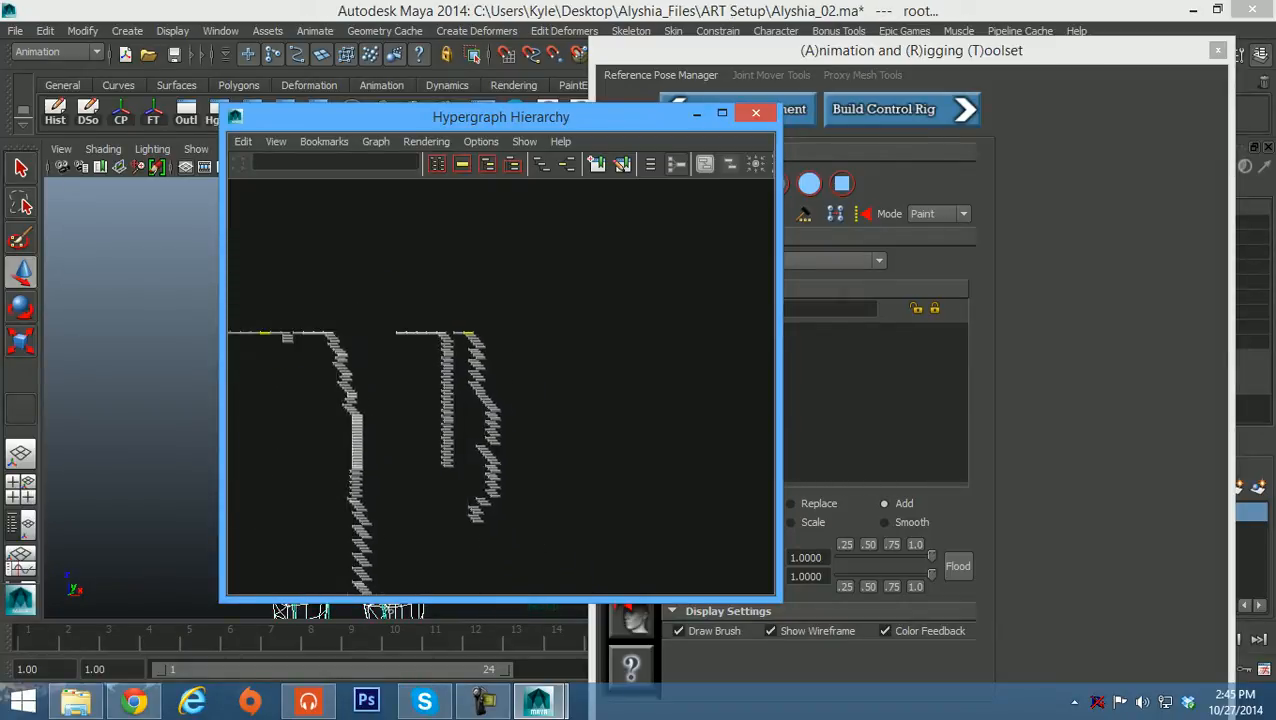
pyautogui.keyDown('alt'); pyautogui.moveTo(480, 380); pyautogui.dragTo(462, 344, button='middle'); pyautogui.keyUp('alt')
pyautogui.moveTo(454, 281); pyautogui.dragTo(555, 513)
pyautogui.scroll(3, 555, 513)
pyautogui.scroll(1, 555, 420)
pyautogui.keyDown('alt'); pyautogui.moveTo(555, 420); pyautogui.dragTo(539, 506, button='middle'); pyautogui.keyUp('alt')
pyautogui.scroll(4, 539, 480)
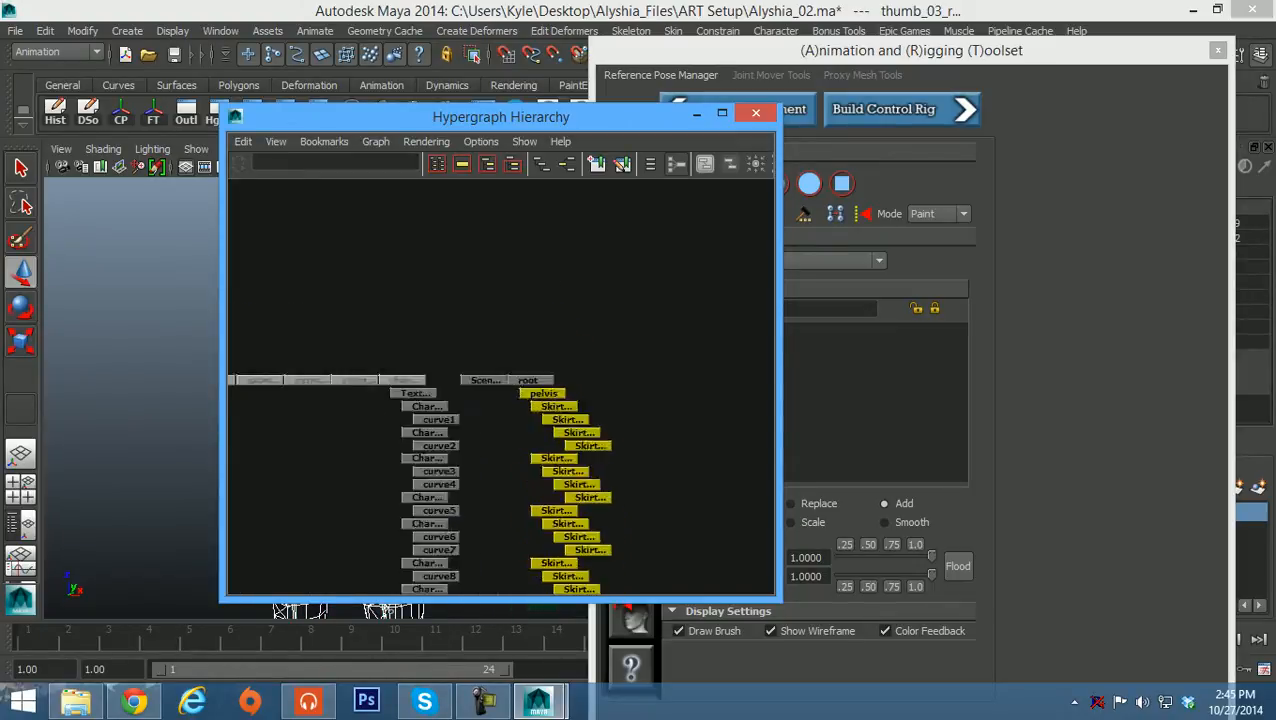
pyautogui.keyDown('shift'); pyautogui.click(549, 377); pyautogui.keyUp('shift')
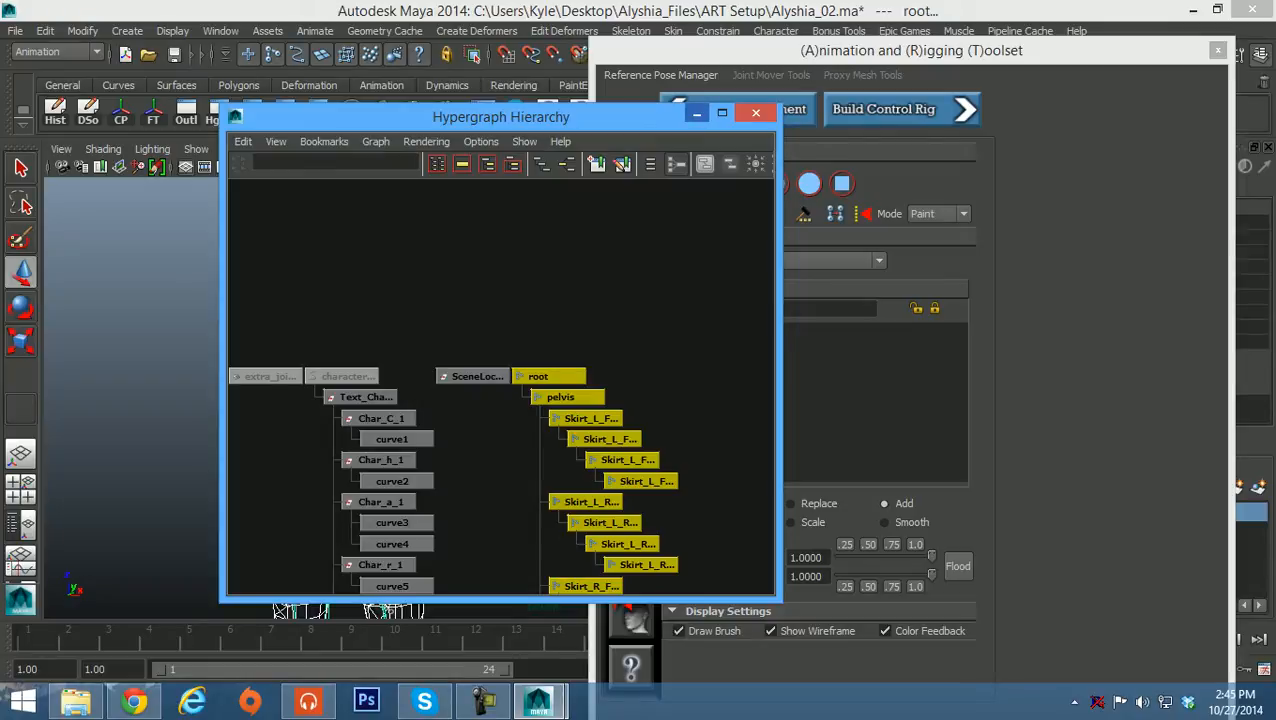
pyautogui.click(756, 112)
# Smooth bind the character mesh to the selected joints, inspect the coloured skeleton, and clear the selection
pyautogui.moveTo(760, 50); pyautogui.dragTo(770, 376)
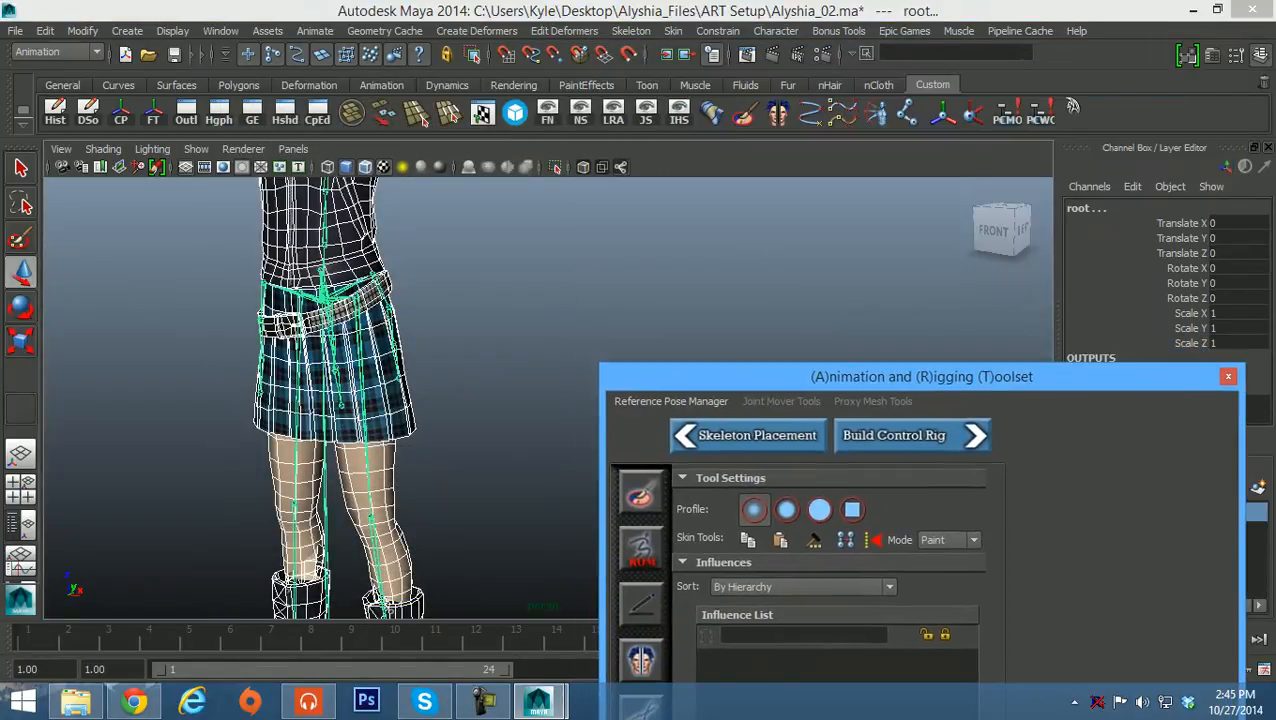
pyautogui.keyDown('alt'); pyautogui.moveTo(500, 310); pyautogui.dragTo(508, 588, button='middle'); pyautogui.keyUp('alt')
pyautogui.scroll(-1, 498, 423)
pyautogui.scroll(-1, 498, 423)
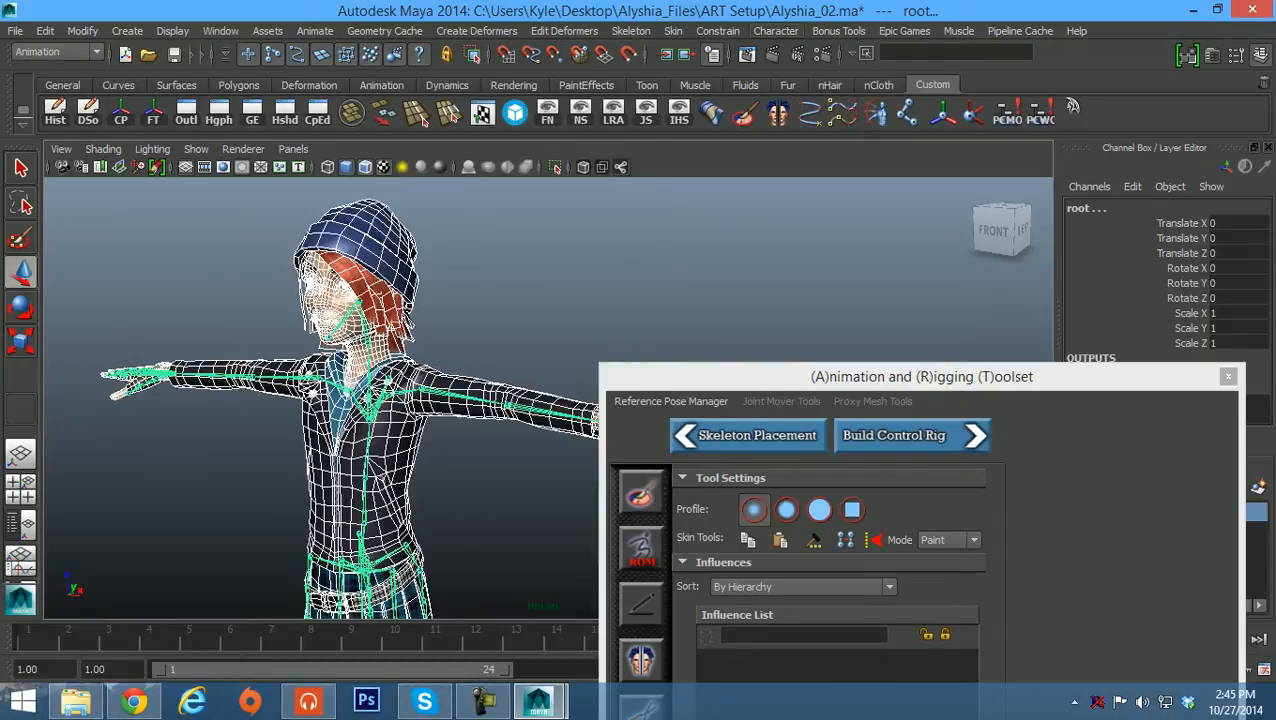
pyautogui.click(673, 31)
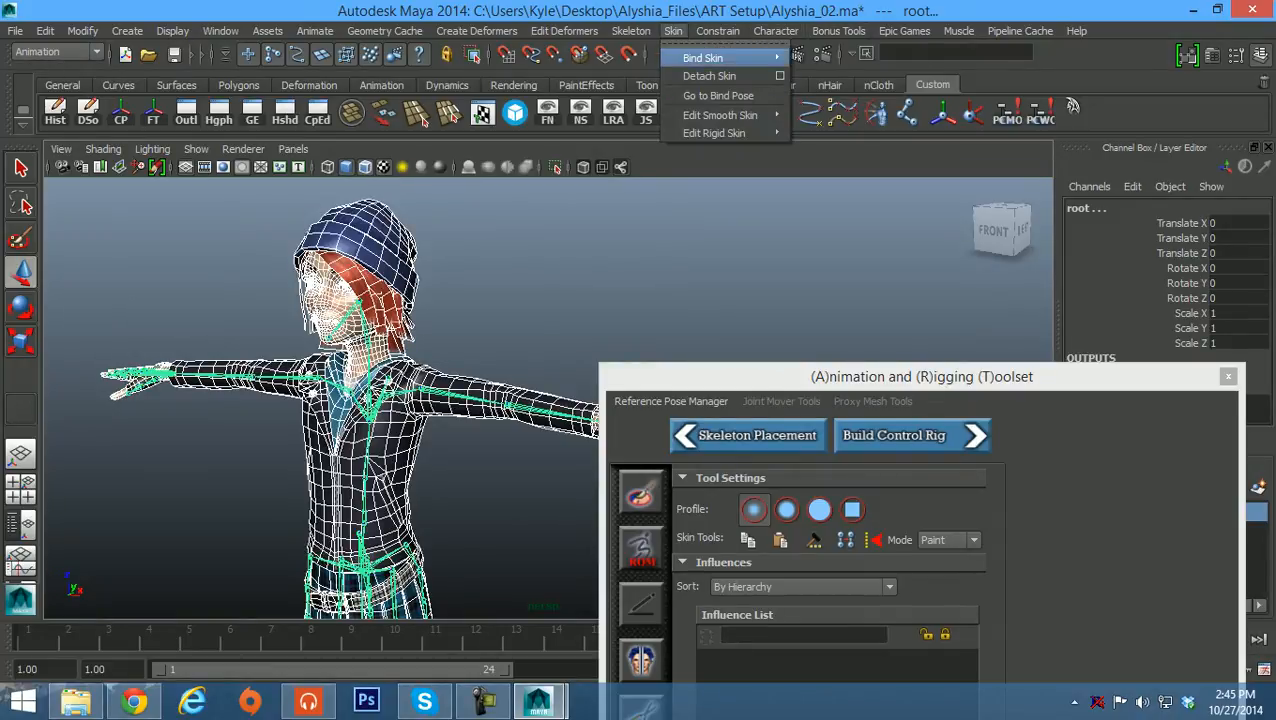
pyautogui.moveTo(703, 58)
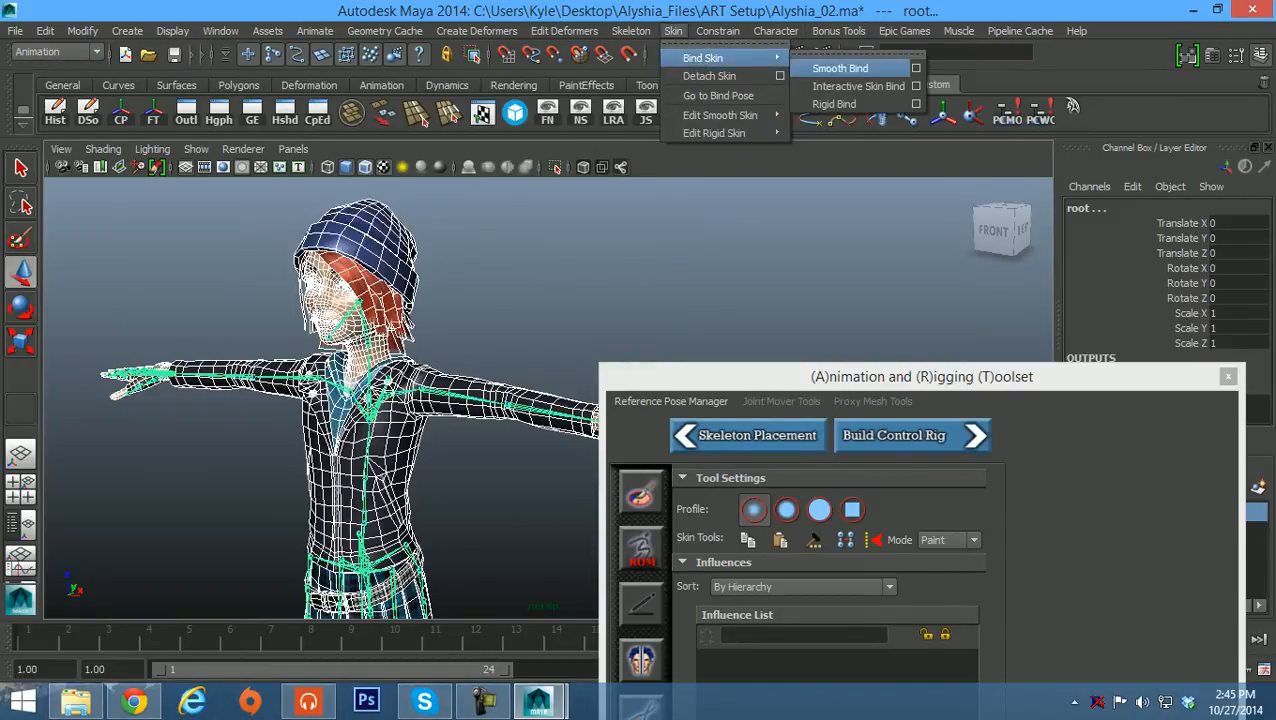
pyautogui.click(840, 68)
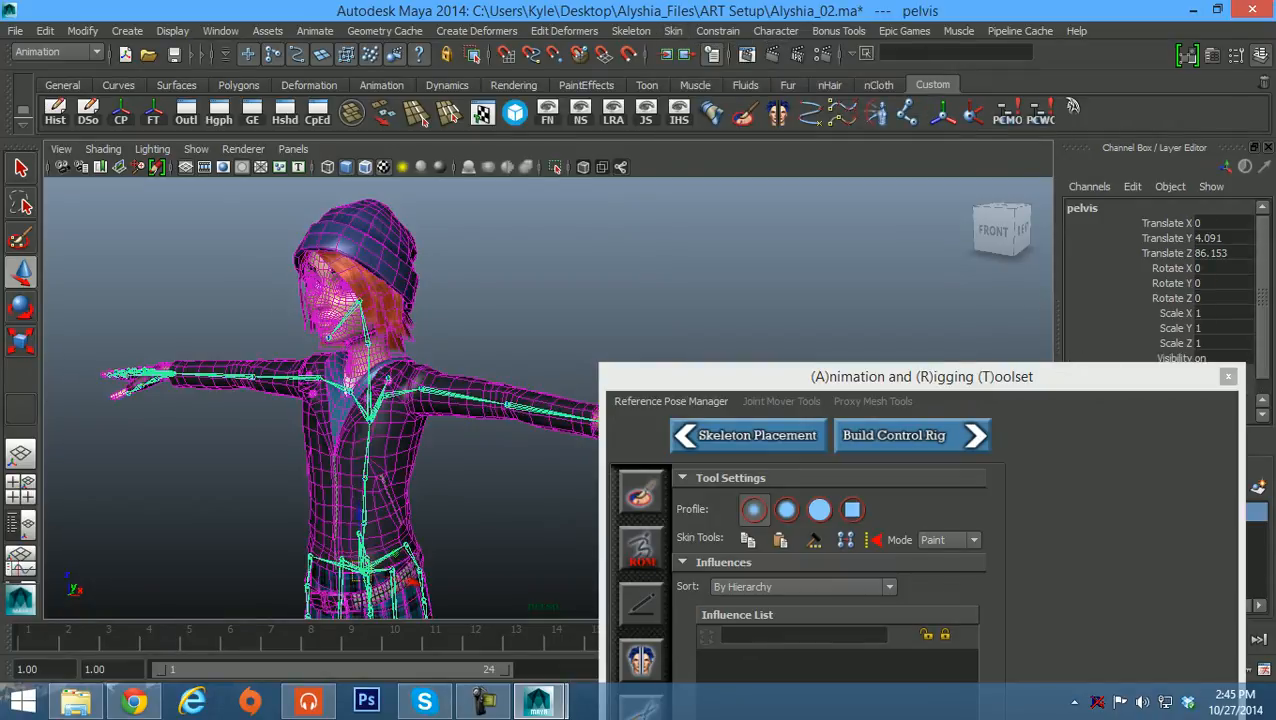
pyautogui.keyDown('alt'); pyautogui.moveTo(440, 460); pyautogui.dragTo(416, 438, button='middle'); pyautogui.keyUp('alt')
pyautogui.keyDown('alt'); pyautogui.moveTo(416, 438); pyautogui.dragTo(440, 425); pyautogui.keyUp('alt')
pyautogui.keyDown('alt'); pyautogui.moveTo(440, 425); pyautogui.dragTo(472, 404, button='middle'); pyautogui.keyUp('alt')
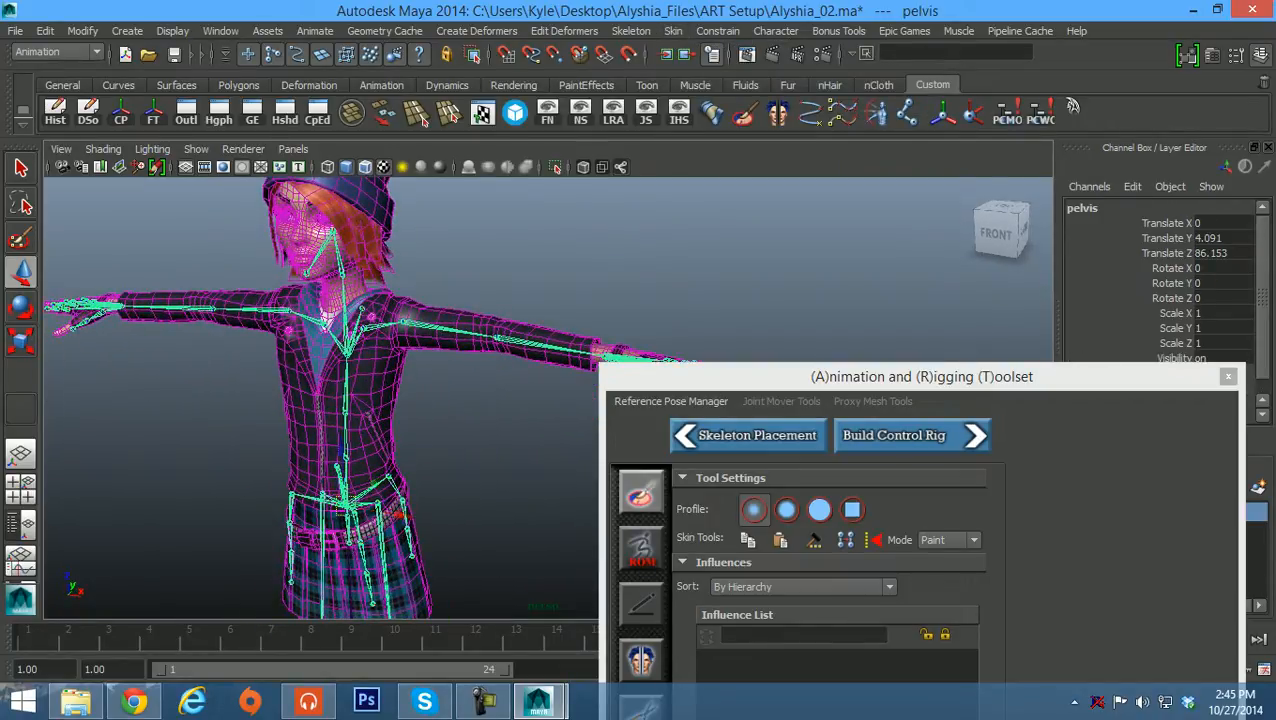
pyautogui.click(520, 452)
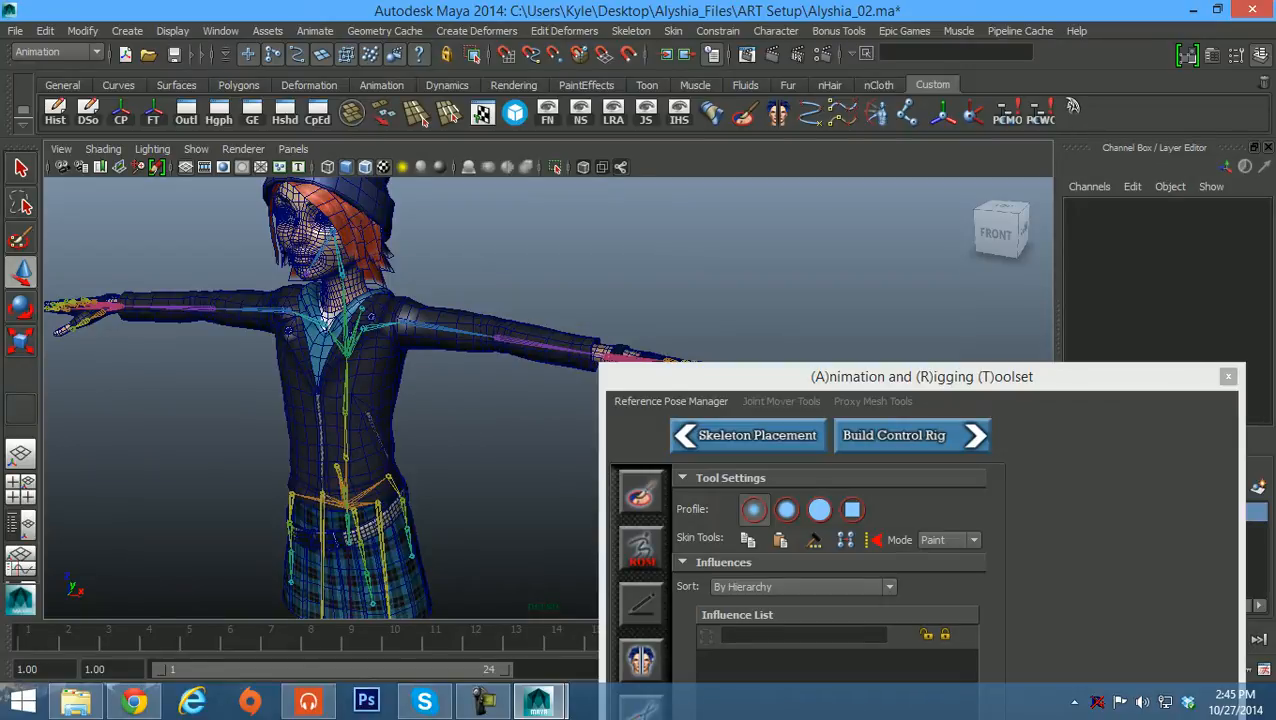
# Select the bound character mesh, activate the skin weight painting tool, and view the root influence on the skirt and legs
pyautogui.click(347, 353)
pyautogui.click(322, 315)
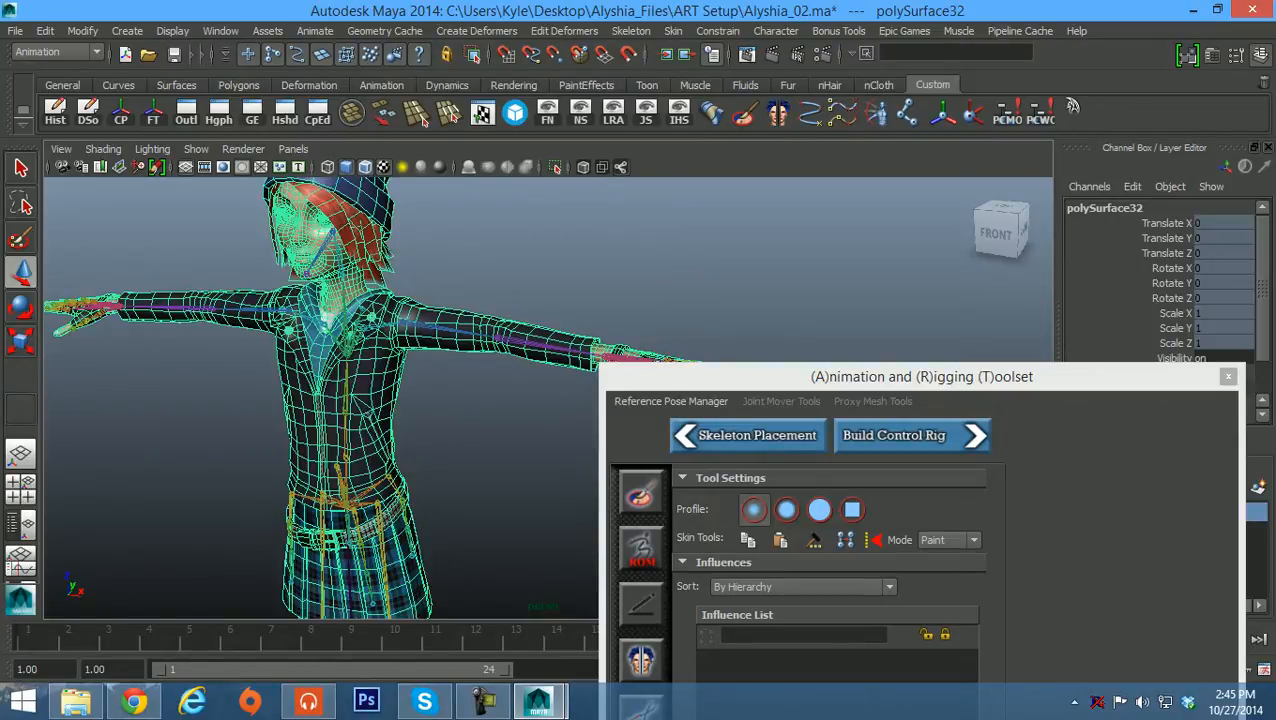
pyautogui.click(641, 493)
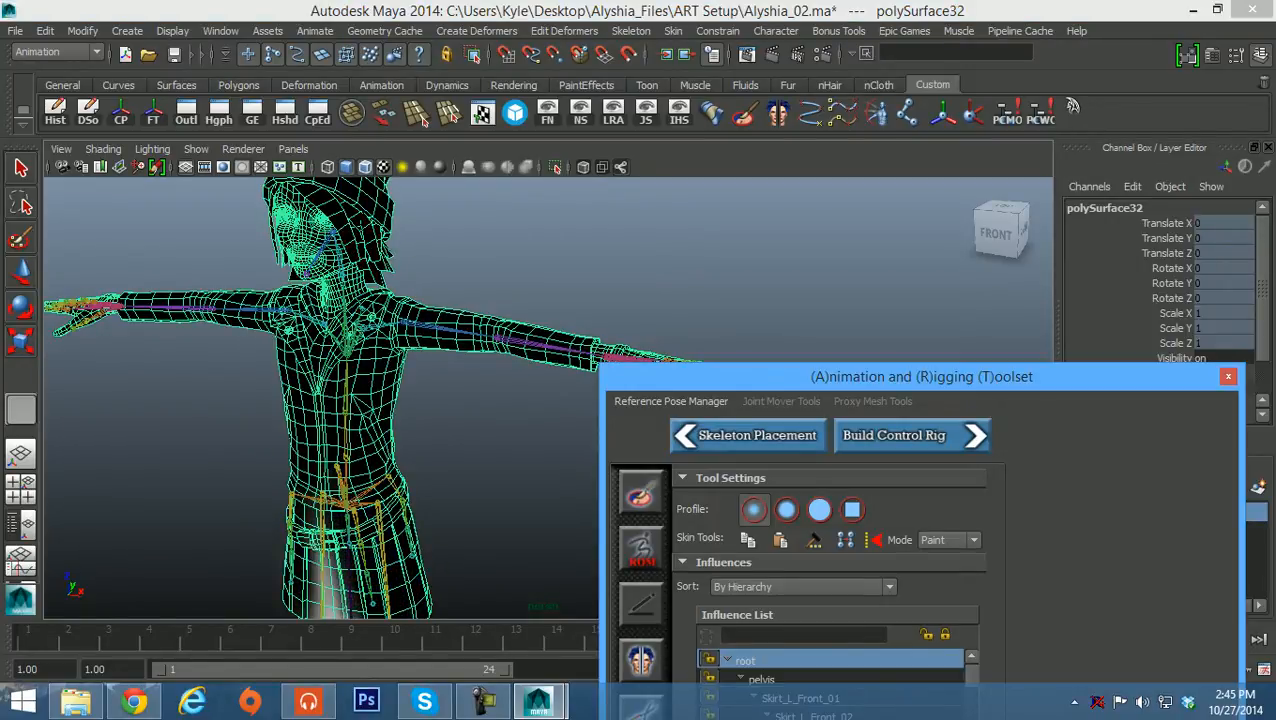
pyautogui.moveTo(760, 377); pyautogui.dragTo(807, 49)
pyautogui.keyDown('alt'); pyautogui.moveTo(440, 460); pyautogui.dragTo(444, 248, button='middle'); pyautogui.keyUp('alt')
pyautogui.moveTo(384, 378)
pyautogui.keyDown('alt'); pyautogui.mouseDown()
pyautogui.moveTo(275, 426)
pyautogui.moveTo(353, 405)
pyautogui.mouseUp(); pyautogui.keyUp('alt')
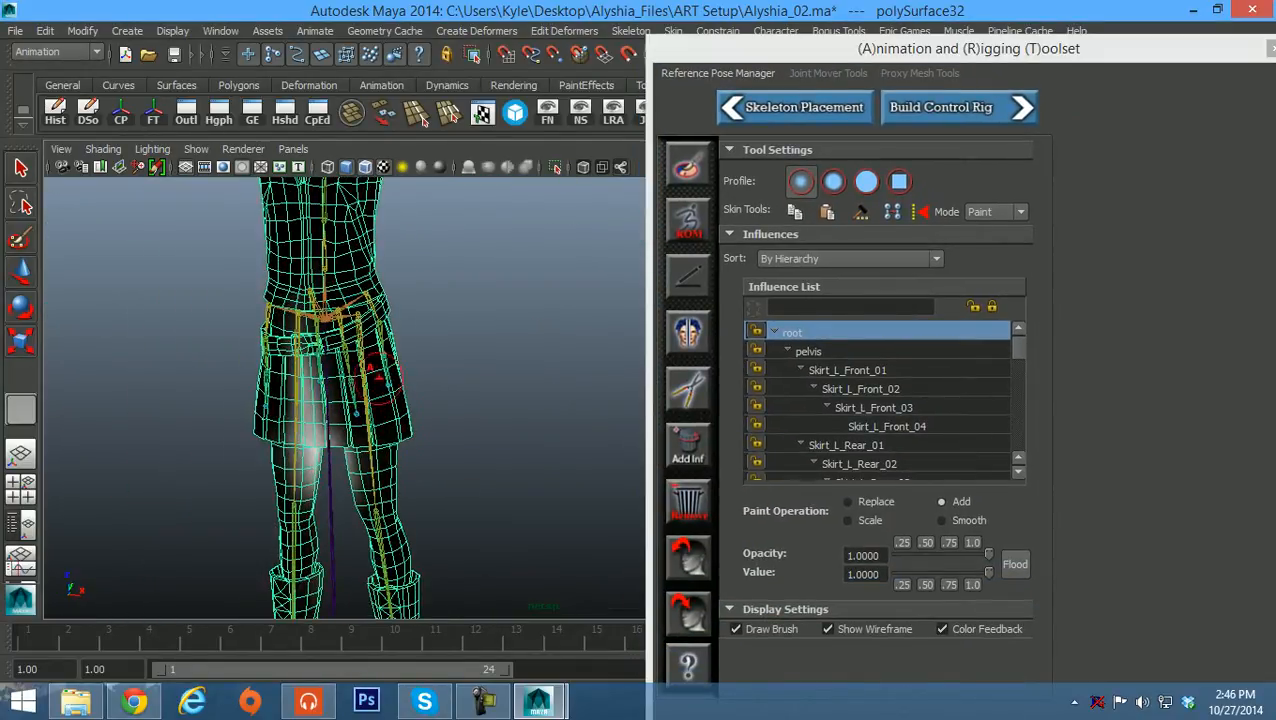
# Examine the root joint's influence on the skirt, legs and boots from several angles
pyautogui.keyDown('alt'); pyautogui.moveTo(360, 462); pyautogui.dragTo(358, 362, button='middle'); pyautogui.keyUp('alt')
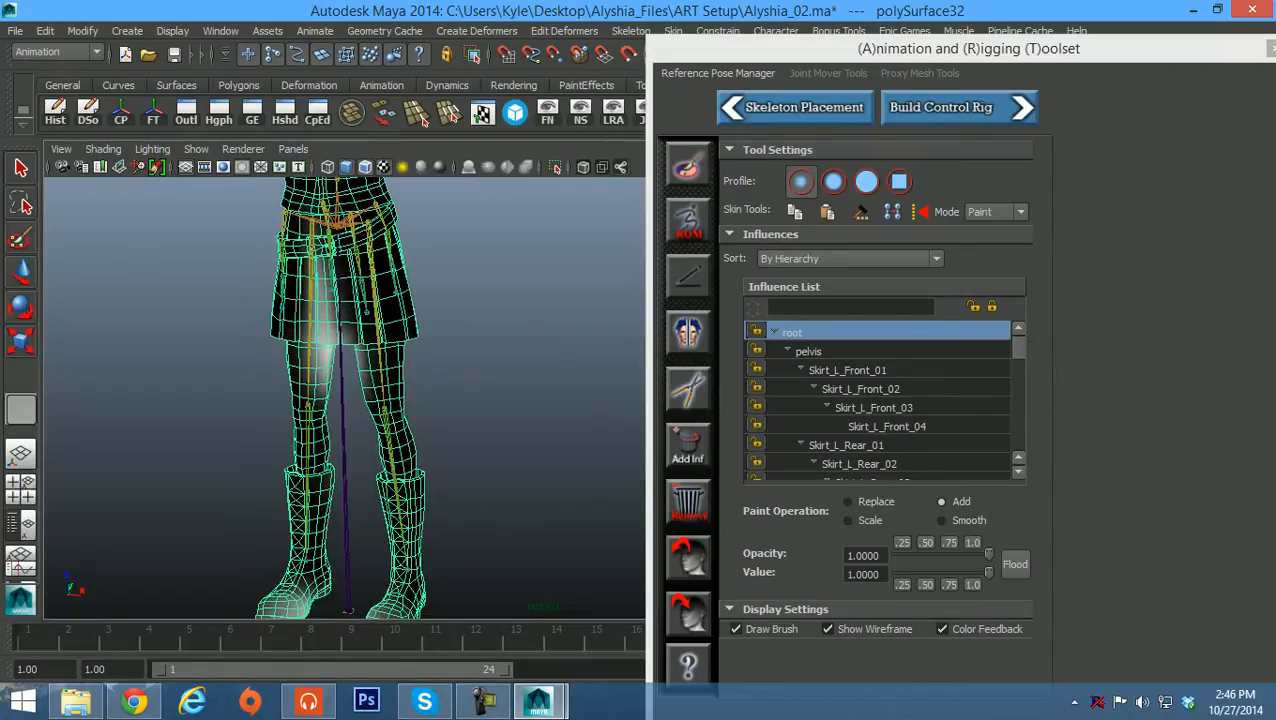
pyautogui.moveTo(358, 362)
pyautogui.keyDown('alt'); pyautogui.mouseDown()
pyautogui.moveTo(408, 402)
pyautogui.moveTo(368, 384)
pyautogui.mouseUp(); pyautogui.keyUp('alt')
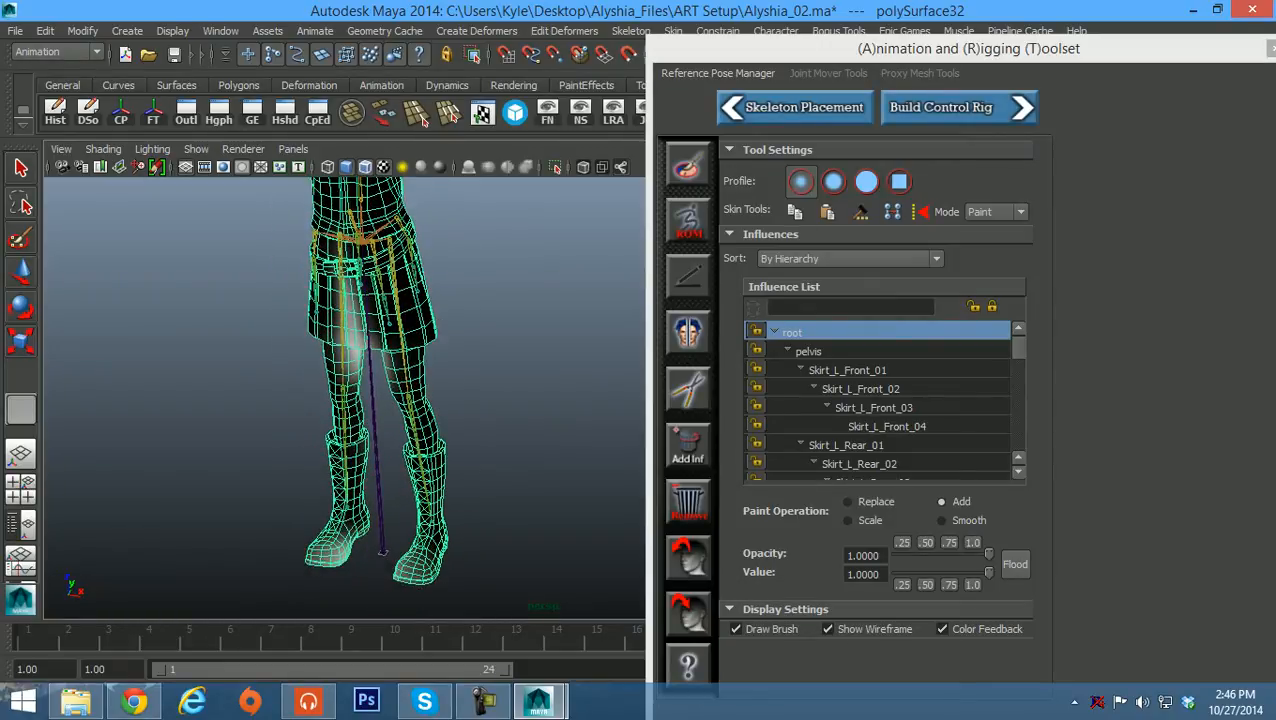
pyautogui.keyDown('alt'); pyautogui.moveTo(368, 384); pyautogui.dragTo(388, 552, button='middle'); pyautogui.keyUp('alt')
pyautogui.keyDown('alt'); pyautogui.moveTo(388, 552); pyautogui.dragTo(362, 556); pyautogui.keyUp('alt')
pyautogui.keyDown('alt'); pyautogui.moveTo(362, 556); pyautogui.dragTo(355, 468, button='middle'); pyautogui.keyUp('alt')
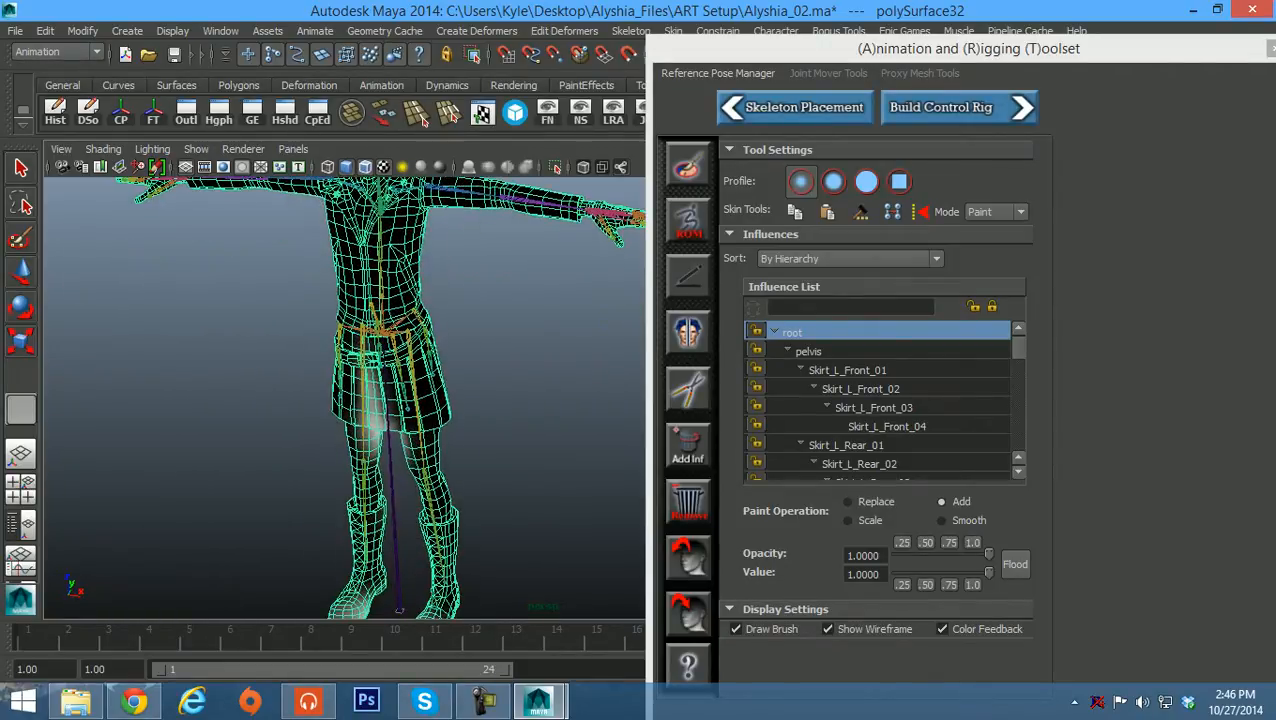
# Leave skin weight painting and switch the character mesh to vertex selection mode
pyautogui.press('w')
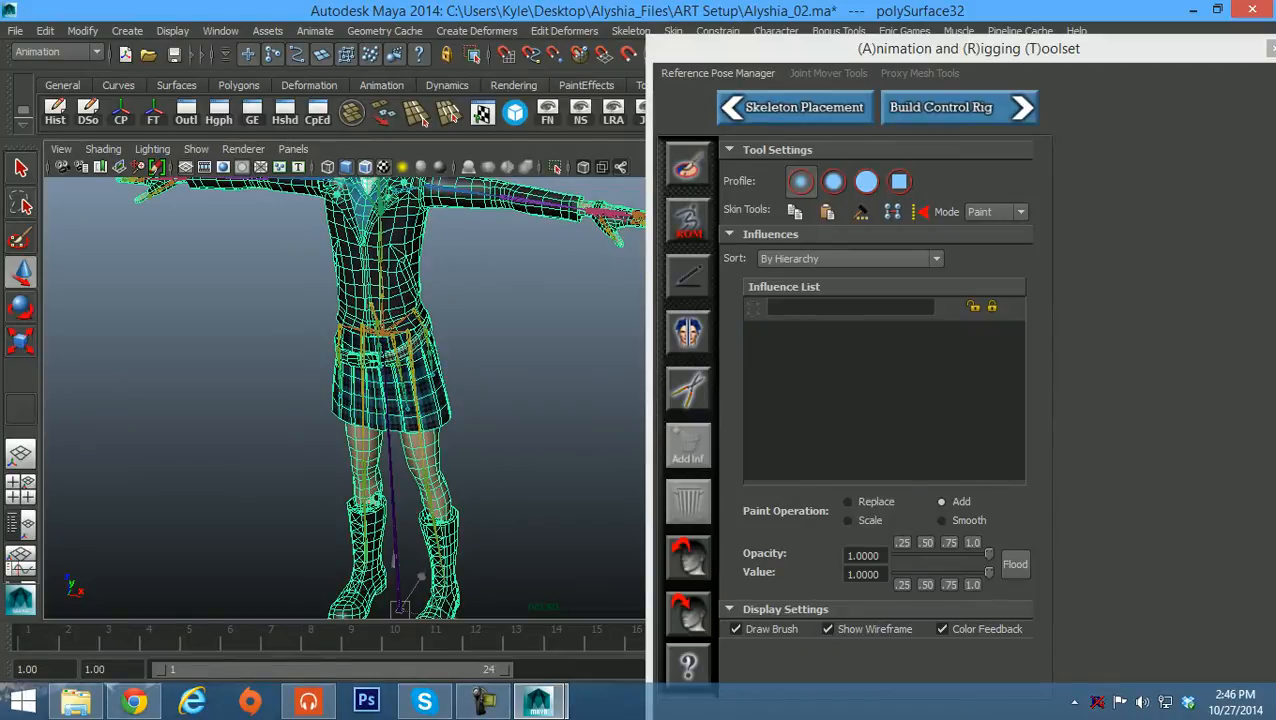
pyautogui.moveTo(436, 290); pyautogui.dragTo(360, 291, button='right')
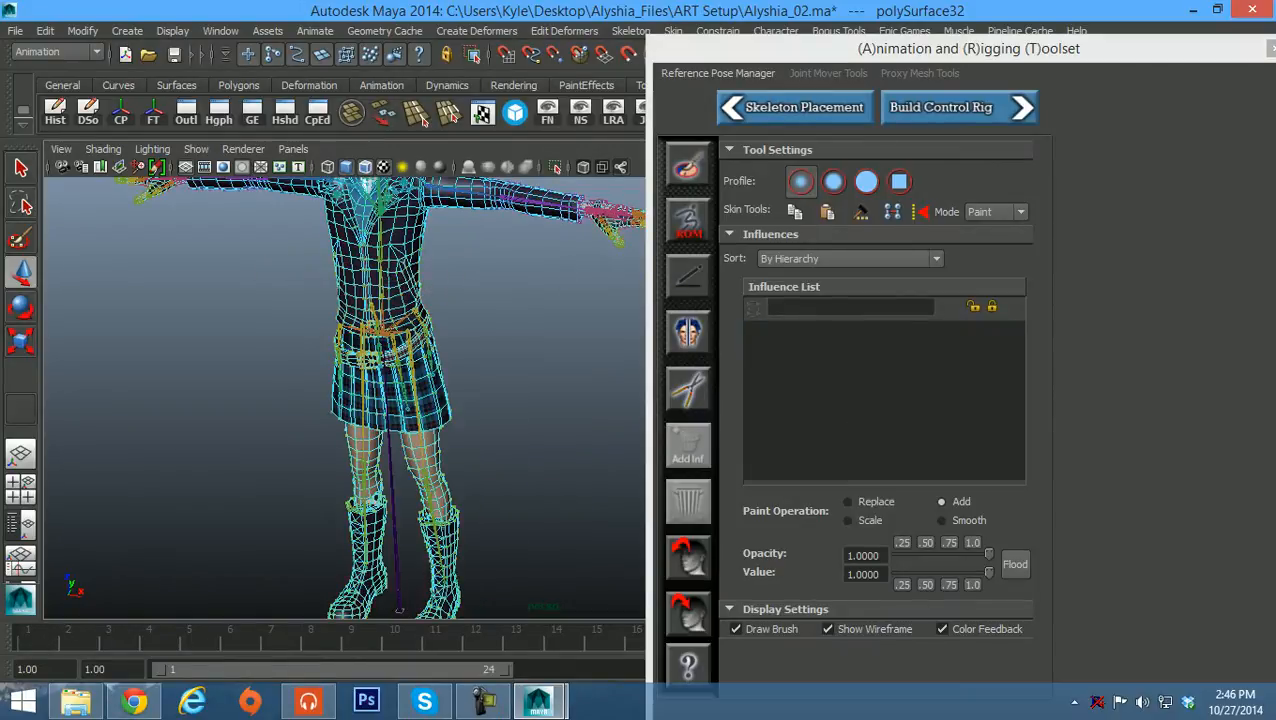
pyautogui.rightClick(438, 291)
pyautogui.moveTo(438, 291); pyautogui.dragTo(438, 291, button='right')
pyautogui.keyDown('alt'); pyautogui.moveTo(438, 291); pyautogui.dragTo(405, 295); pyautogui.keyUp('alt')
pyautogui.keyDown('alt'); pyautogui.moveTo(405, 295); pyautogui.dragTo(320, 300, button='right'); pyautogui.keyUp('alt')
pyautogui.moveTo(272, 335); pyautogui.dragTo(466, 482)
pyautogui.keyDown('alt'); pyautogui.moveTo(466, 482); pyautogui.dragTo(450, 488, button='middle'); pyautogui.keyUp('alt')
pyautogui.hotkey('ctrl', 'z')
pyautogui.keyDown('alt'); pyautogui.moveTo(463, 467); pyautogui.dragTo(540, 467, button='right'); pyautogui.keyUp('alt')
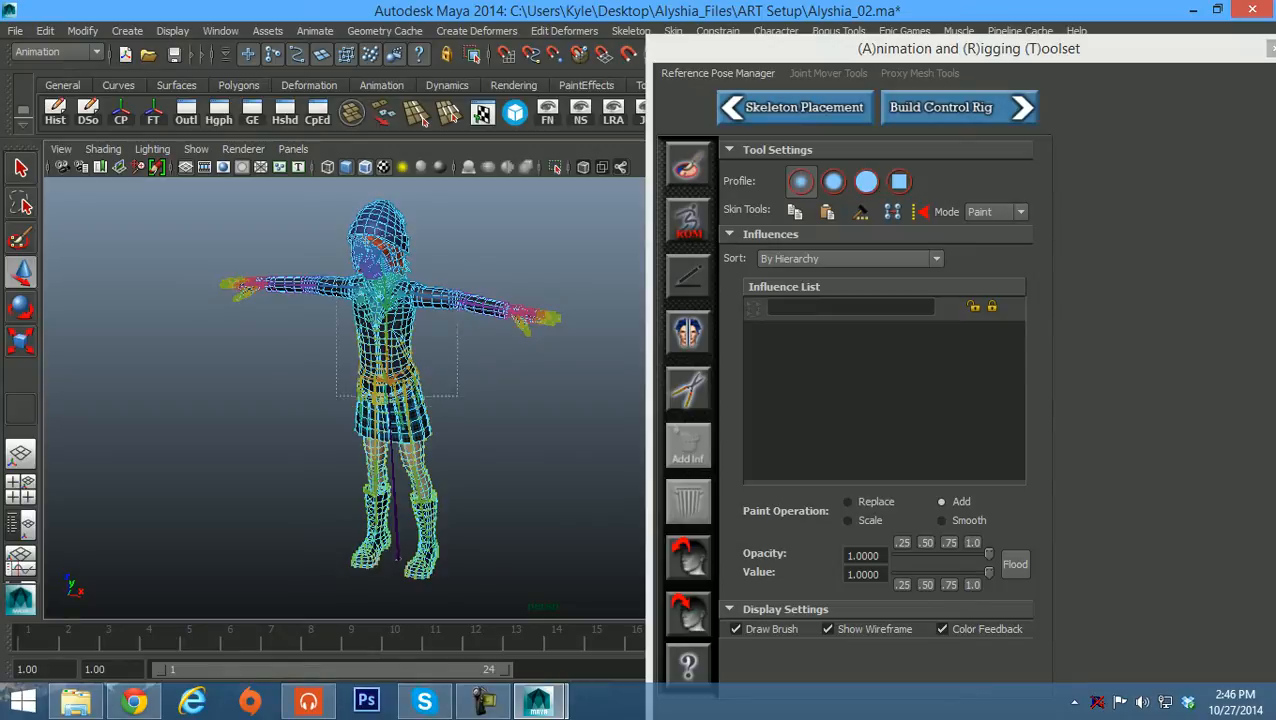
pyautogui.moveTo(457, 396); pyautogui.dragTo(509, 541)
pyautogui.hotkey('ctrl', 'z')
pyautogui.moveTo(462, 374); pyautogui.dragTo(464, 376)
pyautogui.hotkey('ctrl', 'z')
# Select a scattered group of vertices along the character's left side of the jacket torso
pyautogui.keyDown('alt'); pyautogui.moveTo(464, 376); pyautogui.dragTo(388, 396, button='middle'); pyautogui.keyUp('alt')
pyautogui.keyDown('alt'); pyautogui.moveTo(388, 396); pyautogui.dragTo(480, 396, button='right'); pyautogui.keyUp('alt')
pyautogui.keyDown('alt'); pyautogui.moveTo(480, 396); pyautogui.dragTo(537, 376, button='middle'); pyautogui.keyUp('alt')
pyautogui.keyDown('alt'); pyautogui.moveTo(537, 376); pyautogui.dragTo(617, 376, button='right'); pyautogui.keyUp('alt')
pyautogui.keyDown('alt'); pyautogui.moveTo(617, 376); pyautogui.dragTo(550, 338, button='middle'); pyautogui.keyUp('alt')
pyautogui.moveTo(476, 532); pyautogui.dragTo(392, 424)
pyautogui.keyDown('alt'); pyautogui.moveTo(392, 424); pyautogui.dragTo(420, 278, button='middle'); pyautogui.keyUp('alt')
pyautogui.keyDown('shift'); pyautogui.moveTo(444, 492); pyautogui.dragTo(431, 473); pyautogui.keyUp('shift')
pyautogui.keyDown('alt'); pyautogui.moveTo(431, 360); pyautogui.dragTo(468, 650, button='middle'); pyautogui.keyUp('alt')
pyautogui.keyDown('alt'); pyautogui.moveTo(466, 604); pyautogui.dragTo(470, 690, button='middle'); pyautogui.keyUp('alt')
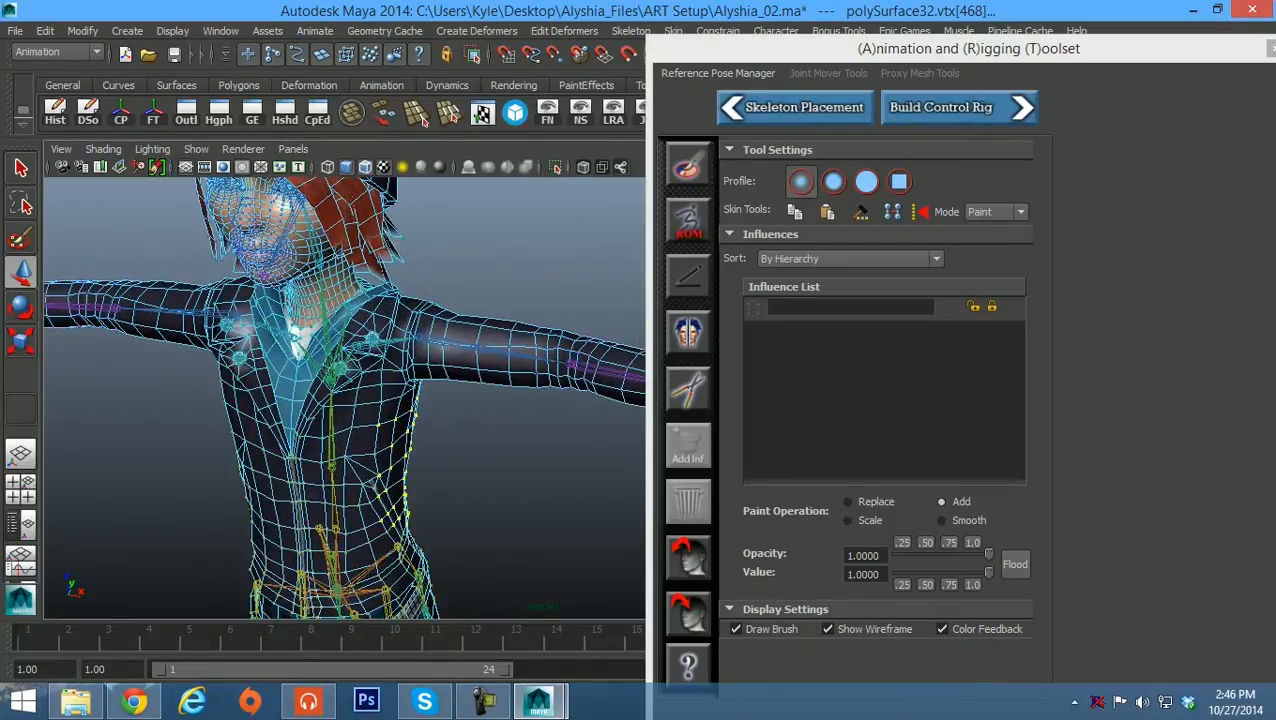
# Add vertices on the left upper arm, the hat brim, the right elbow and the right thumb to the selection
pyautogui.keyDown('alt'); pyautogui.moveTo(375, 487); pyautogui.dragTo(471, 641, button='middle'); pyautogui.keyUp('alt')
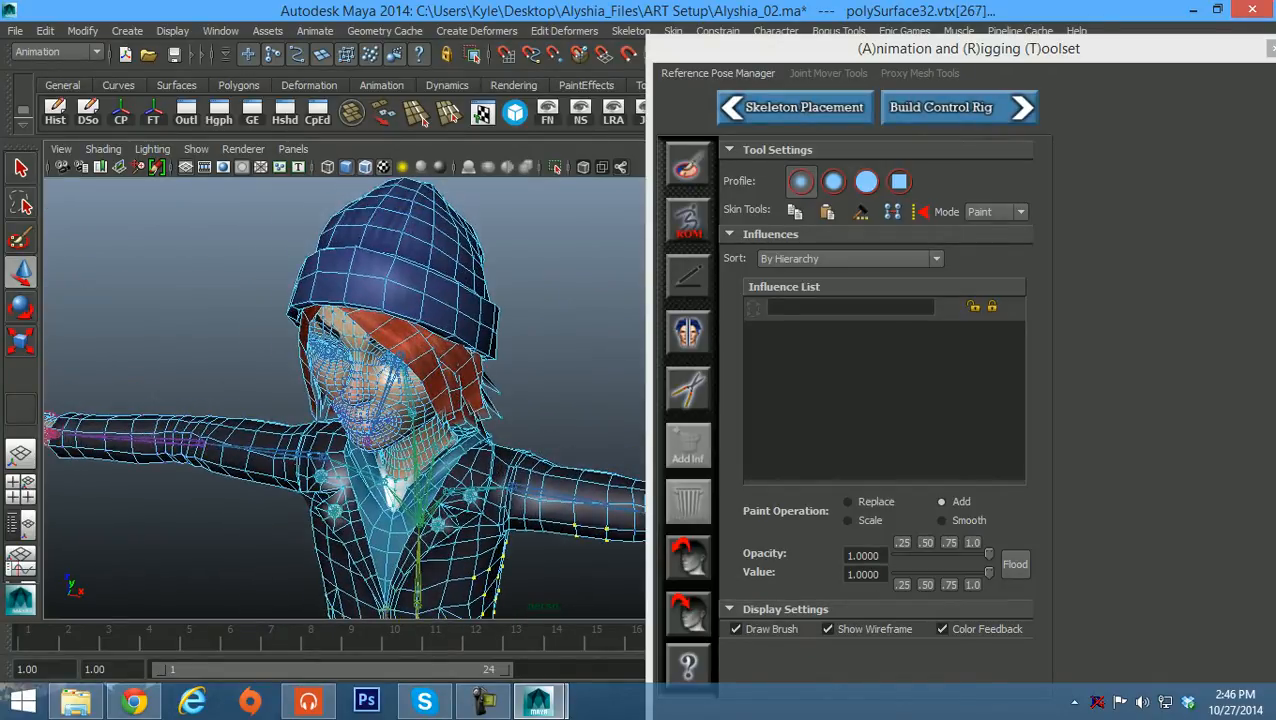
pyautogui.keyDown('alt'); pyautogui.moveTo(348, 300); pyautogui.dragTo(533, 230, button='middle'); pyautogui.keyUp('alt')
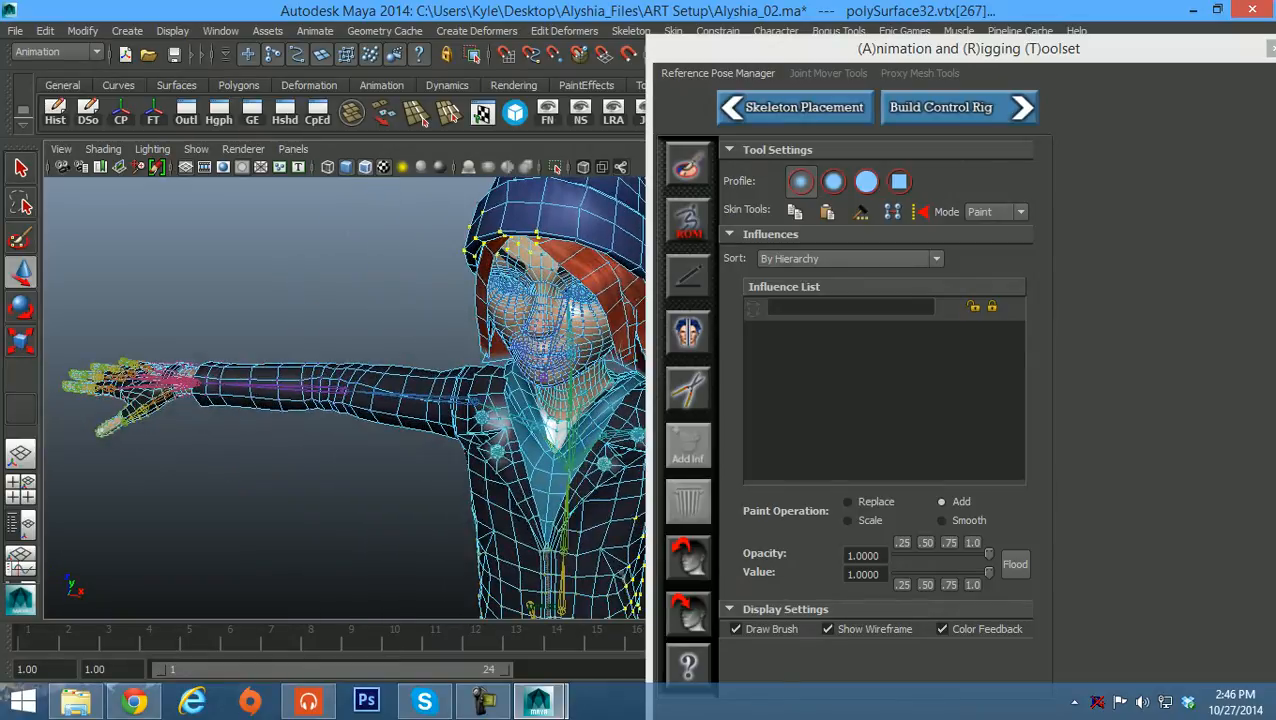
pyautogui.keyDown('shift'); pyautogui.moveTo(344, 374); pyautogui.dragTo(376, 385); pyautogui.keyUp('shift')
pyautogui.keyDown('alt'); pyautogui.moveTo(376, 385); pyautogui.dragTo(606, 392, button='middle'); pyautogui.keyUp('alt')
pyautogui.keyDown('alt'); pyautogui.moveTo(606, 392); pyautogui.dragTo(700, 392, button='right'); pyautogui.keyUp('alt')
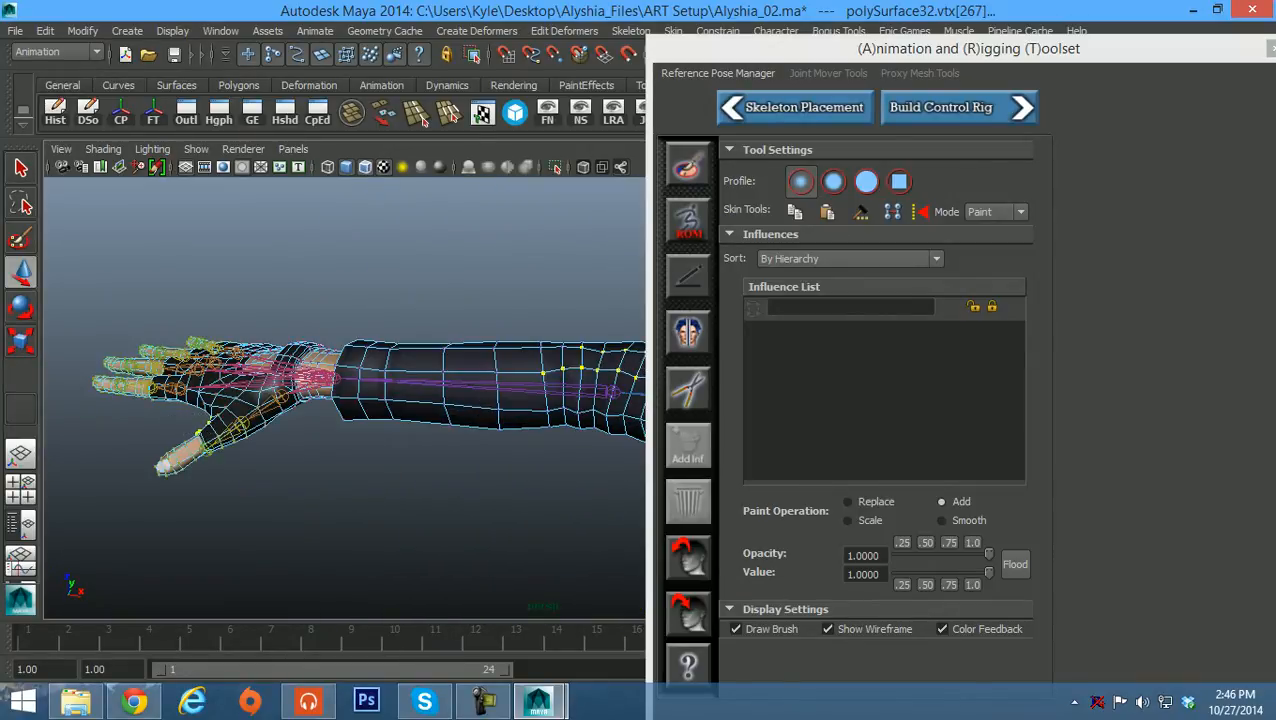
# Add vertices between the thumb and index finger of the left hand to the selection, undoing the accidental joint pick
pyautogui.keyDown('alt'); pyautogui.moveTo(590, 360); pyautogui.dragTo(285, 295, button='middle'); pyautogui.keyUp('alt')
pyautogui.keyDown('alt'); pyautogui.moveTo(345, 350); pyautogui.dragTo(220, 350, button='right'); pyautogui.keyUp('alt')
pyautogui.keyDown('alt'); pyautogui.moveTo(600, 400); pyautogui.dragTo(60, 265, button='middle'); pyautogui.keyUp('alt')
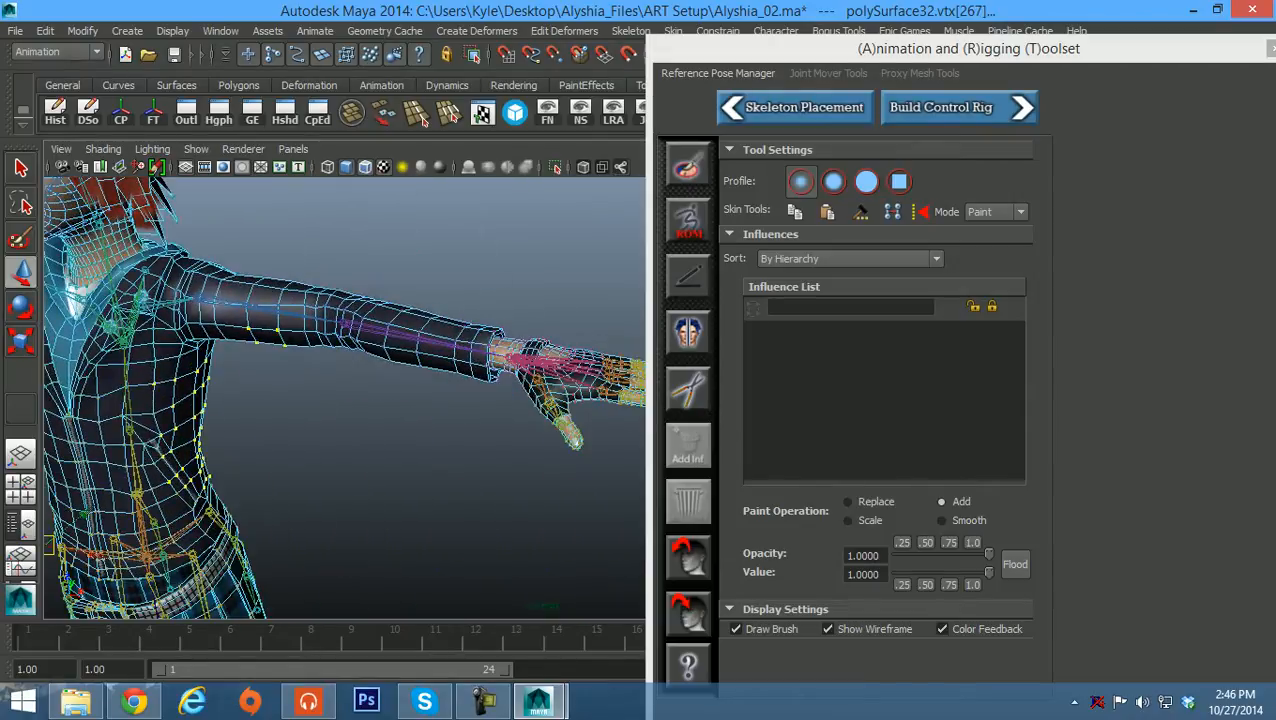
pyautogui.keyDown('alt'); pyautogui.moveTo(154, 445); pyautogui.dragTo(12, 450, button='middle'); pyautogui.keyUp('alt')
pyautogui.keyDown('alt'); pyautogui.moveTo(150, 425); pyautogui.dragTo(300, 425, button='right'); pyautogui.keyUp('alt')
pyautogui.click(381, 413)
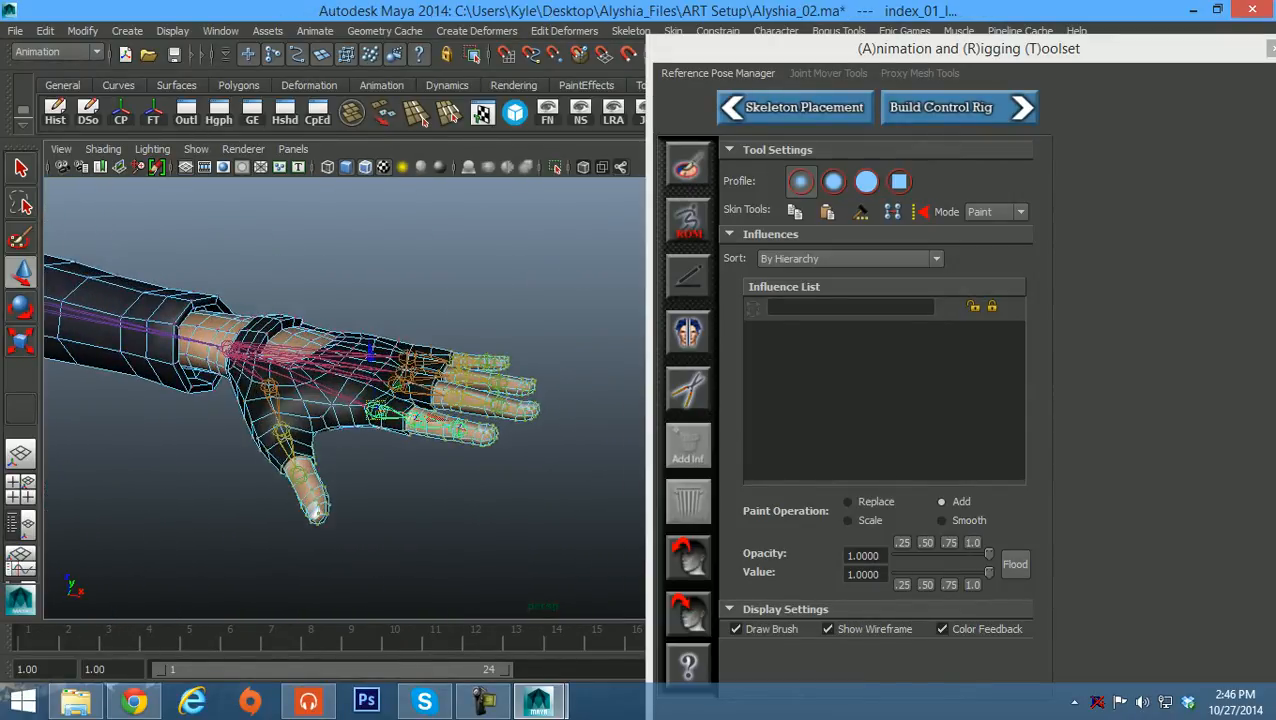
pyautogui.keyDown('alt'); pyautogui.moveTo(381, 413); pyautogui.dragTo(421, 429, button='middle'); pyautogui.keyUp('alt')
pyautogui.hotkey('ctrl', 'z')
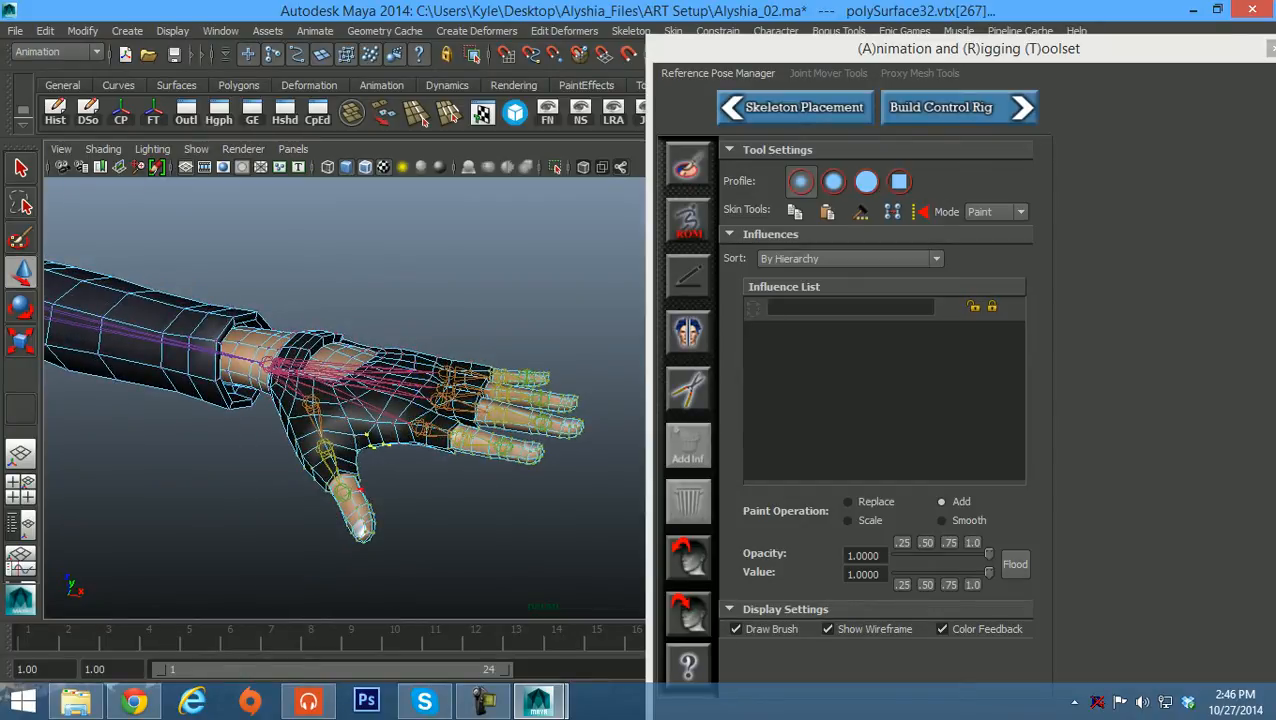
# Undo the accidental hood joint pick and add vertices at the back of the hood to the selection
pyautogui.keyDown('alt'); pyautogui.moveTo(361, 490); pyautogui.dragTo(795, 548, button='middle'); pyautogui.keyUp('alt')
pyautogui.keyDown('alt'); pyautogui.moveTo(795, 548); pyautogui.dragTo(695, 540, button='right'); pyautogui.keyUp('alt')
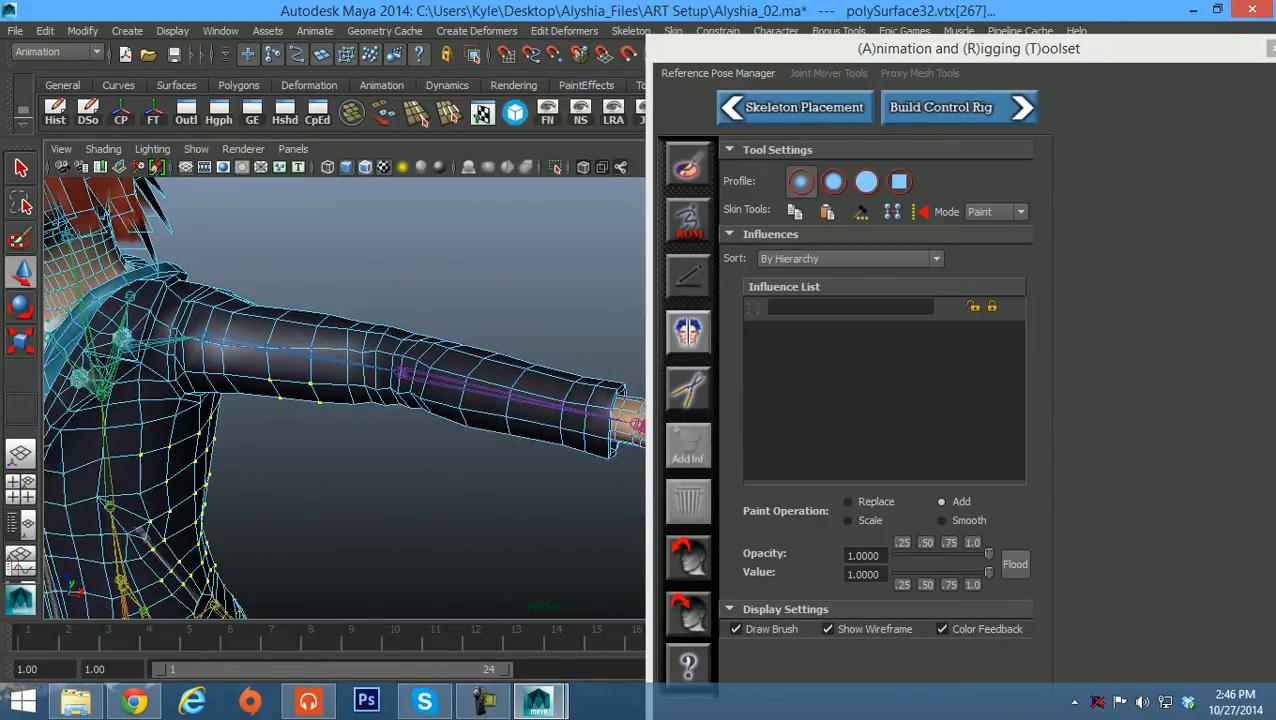
pyautogui.keyDown('alt'); pyautogui.moveTo(390, 350); pyautogui.dragTo(532, 485, button='middle'); pyautogui.keyUp('alt')
pyautogui.keyDown('alt'); pyautogui.moveTo(532, 485); pyautogui.dragTo(450, 478, button='right'); pyautogui.keyUp('alt')
pyautogui.keyDown('alt'); pyautogui.moveTo(450, 478); pyautogui.dragTo(210, 440); pyautogui.keyUp('alt')
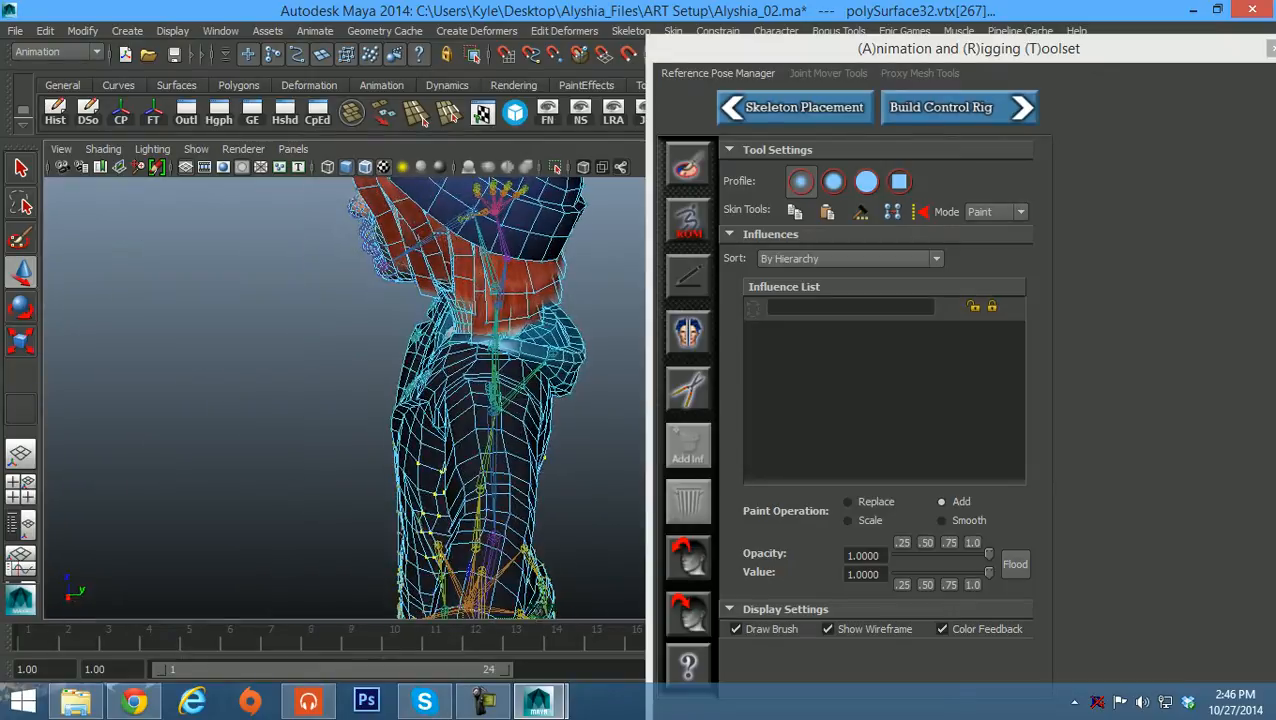
pyautogui.keyDown('alt'); pyautogui.moveTo(450, 350); pyautogui.dragTo(345, 450, button='middle'); pyautogui.keyUp('alt')
pyautogui.keyDown('alt'); pyautogui.moveTo(345, 450); pyautogui.dragTo(430, 452, button='right'); pyautogui.keyUp('alt')
pyautogui.moveTo(496, 387); pyautogui.dragTo(416, 511)
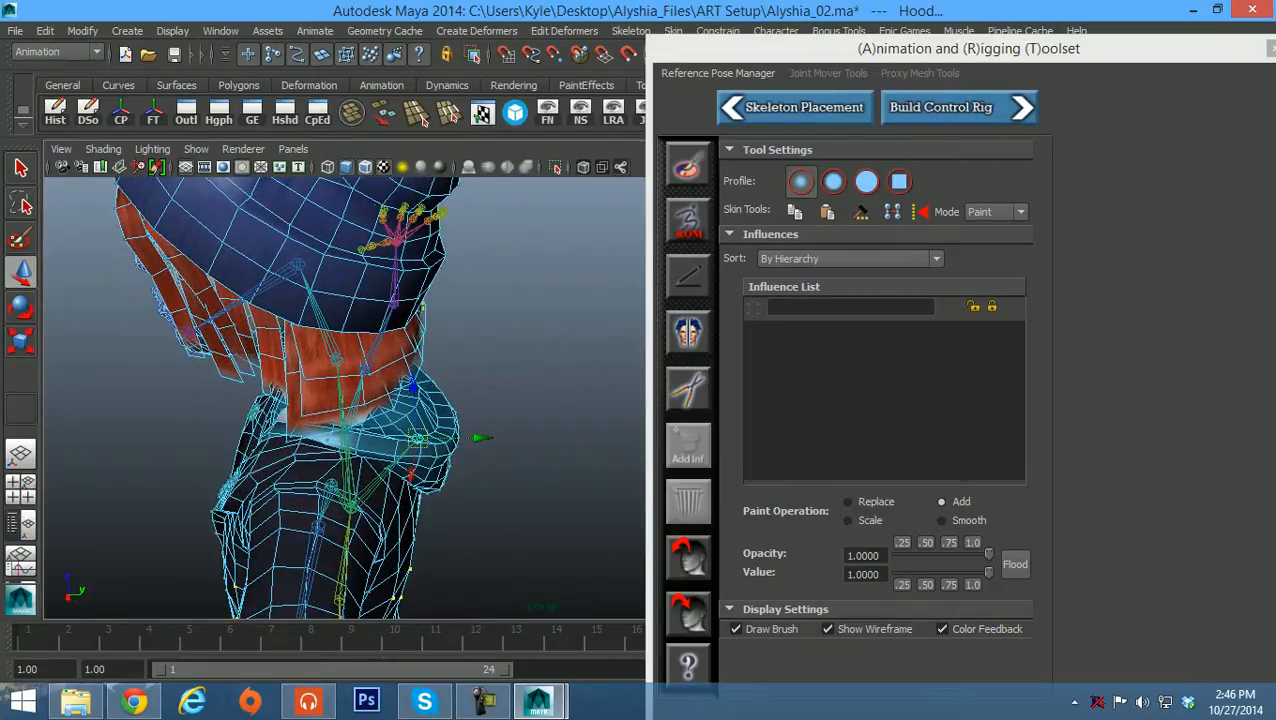
pyautogui.hotkey('ctrl', 'z')
pyautogui.keyDown('shift'); pyautogui.moveTo(472, 453); pyautogui.dragTo(360, 540); pyautogui.keyUp('shift')
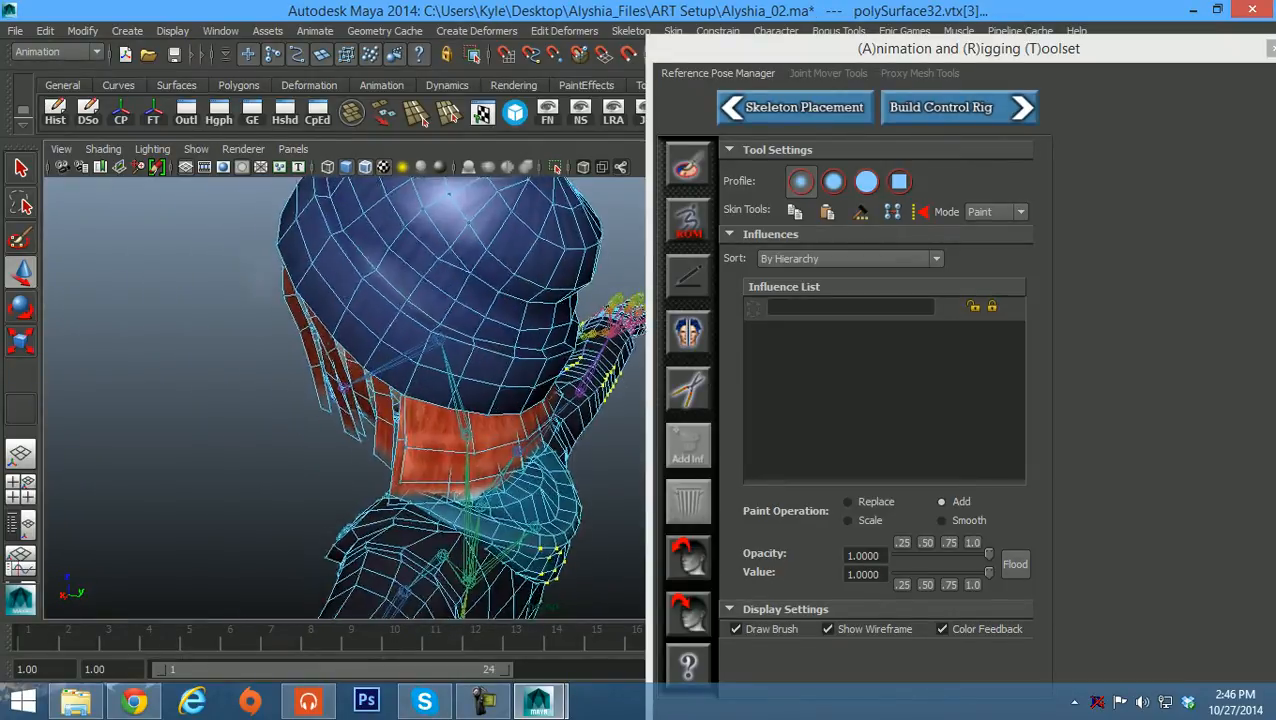
# Add vertices on the hair strands beside the neck to the selection
pyautogui.keyDown('alt'); pyautogui.moveTo(360, 500); pyautogui.dragTo(420, 500, button='right'); pyautogui.keyUp('alt')
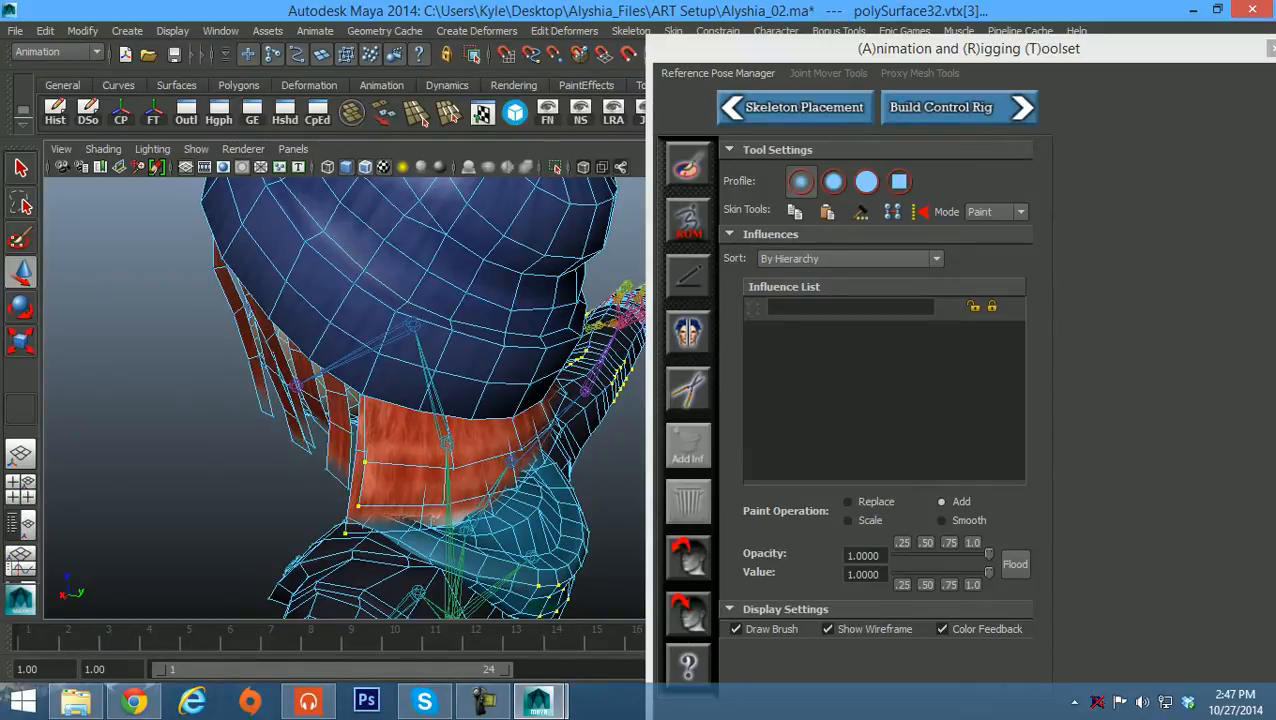
pyautogui.keyDown('shift'); pyautogui.moveTo(328, 475); pyautogui.dragTo(331, 476); pyautogui.keyUp('shift')
pyautogui.keyDown('shift'); pyautogui.moveTo(270, 435); pyautogui.dragTo(272, 436); pyautogui.keyUp('shift')
pyautogui.keyDown('alt'); pyautogui.moveTo(272, 436); pyautogui.dragTo(445, 475); pyautogui.keyUp('alt')
pyautogui.keyDown('alt'); pyautogui.moveTo(445, 475); pyautogui.dragTo(480, 585, button='middle'); pyautogui.keyUp('alt')
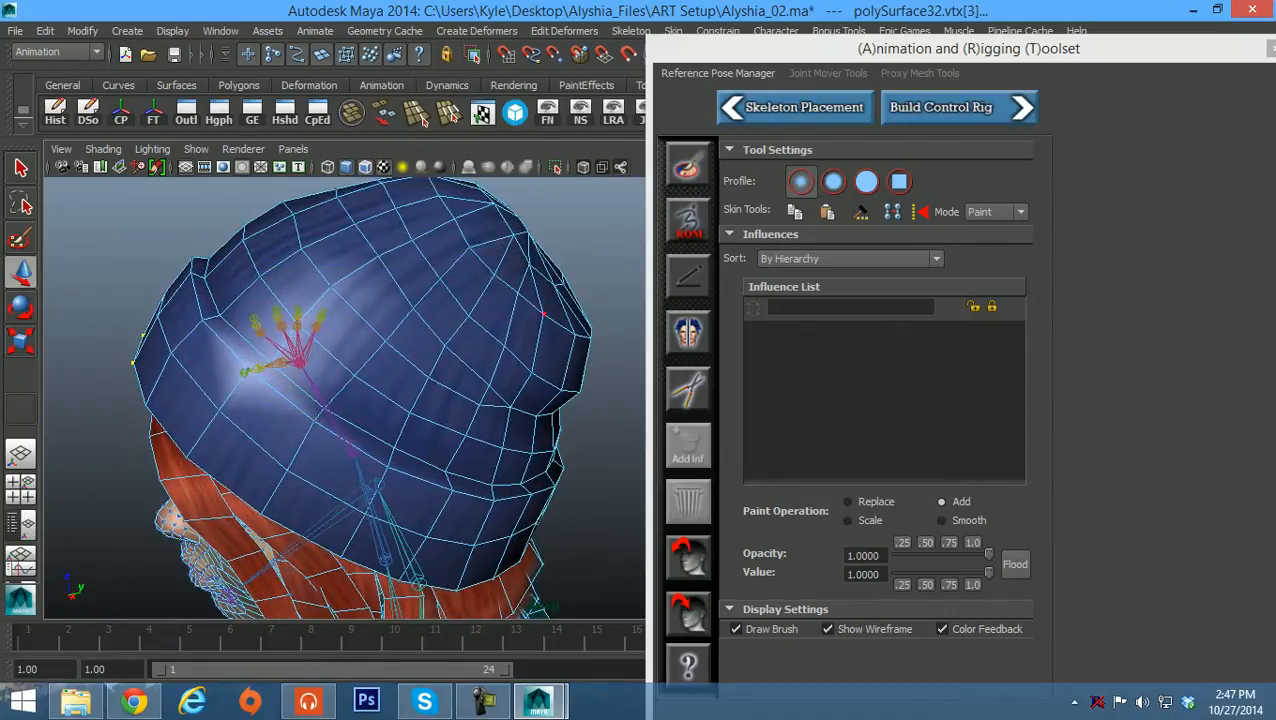
# Add vertices in the centres of both eyes and on the mouth to the selection
pyautogui.keyDown('alt'); pyautogui.moveTo(250, 450); pyautogui.dragTo(465, 400); pyautogui.keyUp('alt')
pyautogui.keyDown('alt'); pyautogui.moveTo(310, 510); pyautogui.dragTo(465, 316, button='middle'); pyautogui.keyUp('alt')
pyautogui.keyDown('alt'); pyautogui.moveTo(452, 421); pyautogui.dragTo(448, 390); pyautogui.keyUp('alt')
pyautogui.keyDown('alt'); pyautogui.moveTo(385, 400); pyautogui.dragTo(457, 437, button='right'); pyautogui.keyUp('alt')
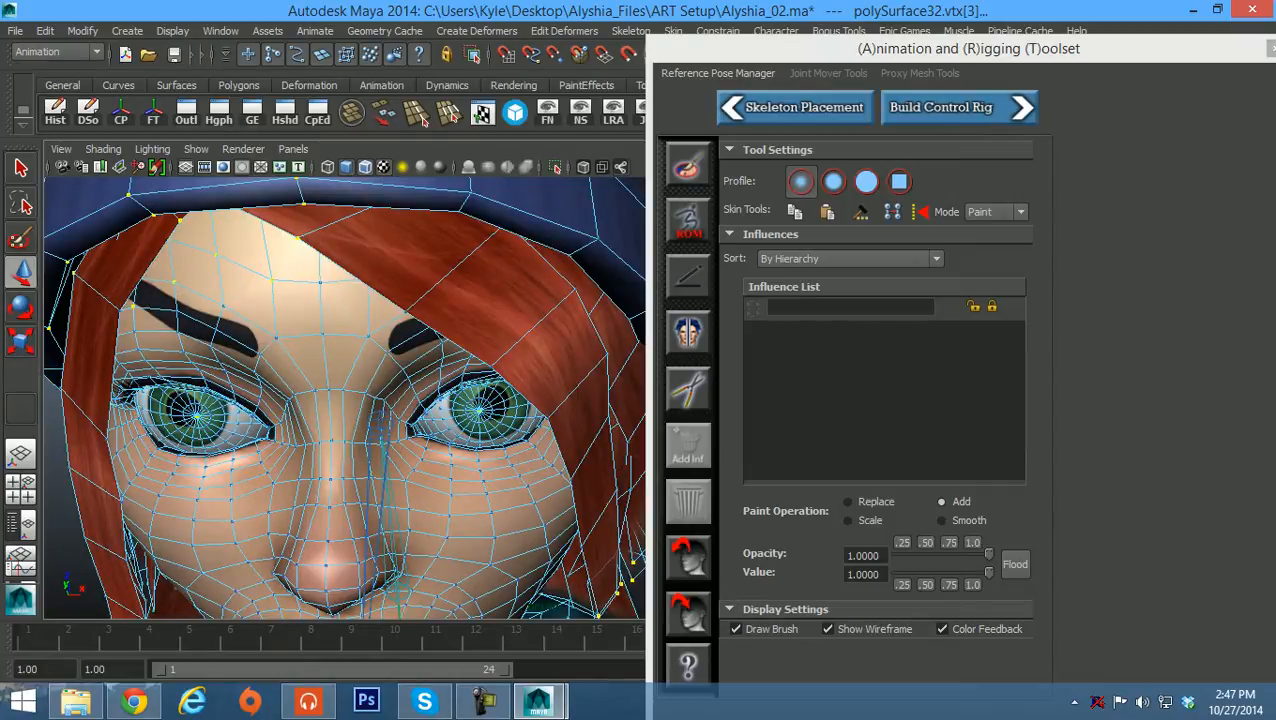
pyautogui.keyDown('alt'); pyautogui.moveTo(457, 437); pyautogui.dragTo(385, 425, button='right'); pyautogui.keyUp('alt')
pyautogui.keyDown('alt'); pyautogui.moveTo(385, 425); pyautogui.dragTo(490, 310, button='middle'); pyautogui.keyUp('alt')
pyautogui.keyDown('alt'); pyautogui.moveTo(490, 310); pyautogui.dragTo(448, 333); pyautogui.keyUp('alt')
pyautogui.keyDown('alt'); pyautogui.moveTo(448, 333); pyautogui.dragTo(448, 193, button='middle'); pyautogui.keyUp('alt')
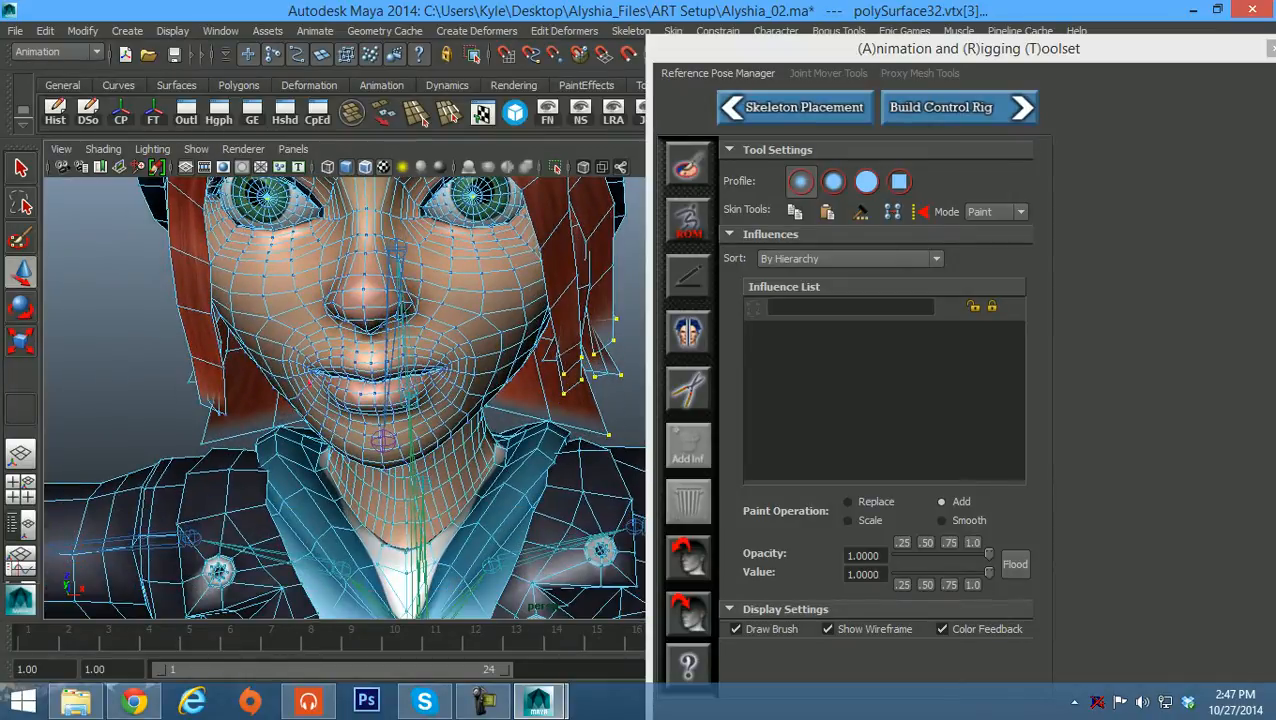
pyautogui.keyDown('alt'); pyautogui.moveTo(448, 370); pyautogui.dragTo(385, 365, button='right'); pyautogui.keyUp('alt')
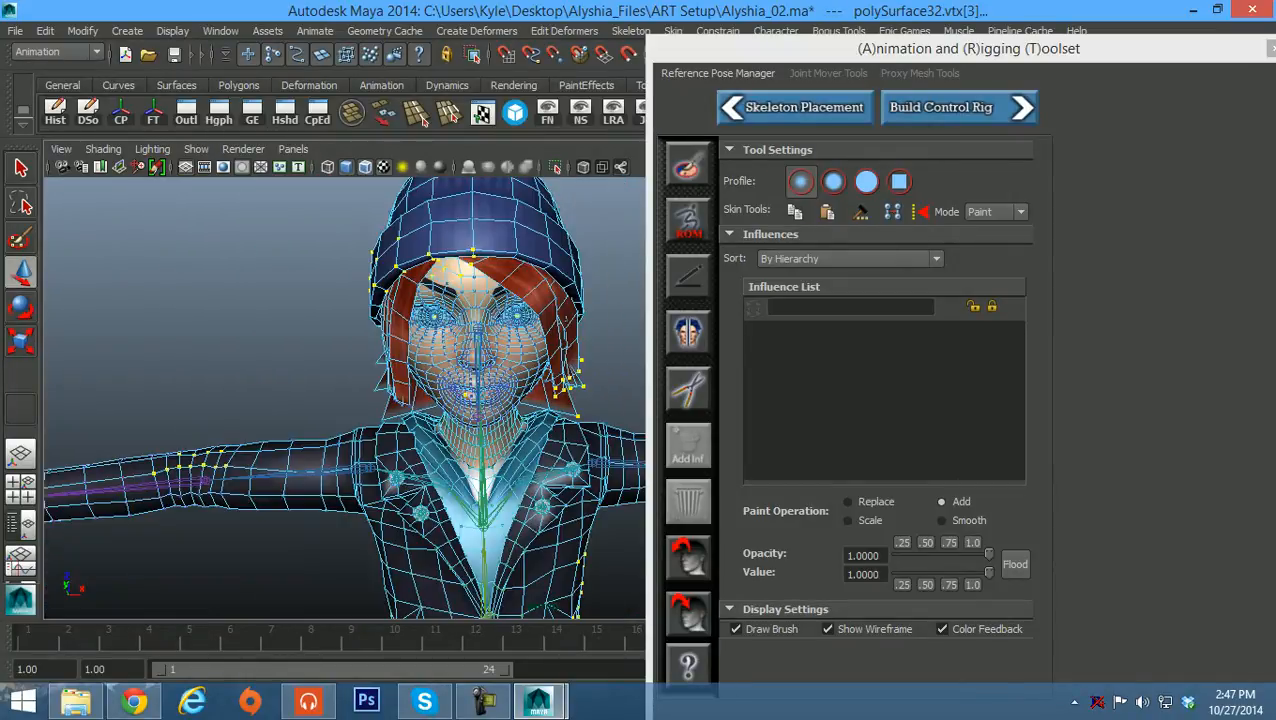
pyautogui.keyDown('alt'); pyautogui.moveTo(385, 365); pyautogui.dragTo(304, 226, button='middle'); pyautogui.keyUp('alt')
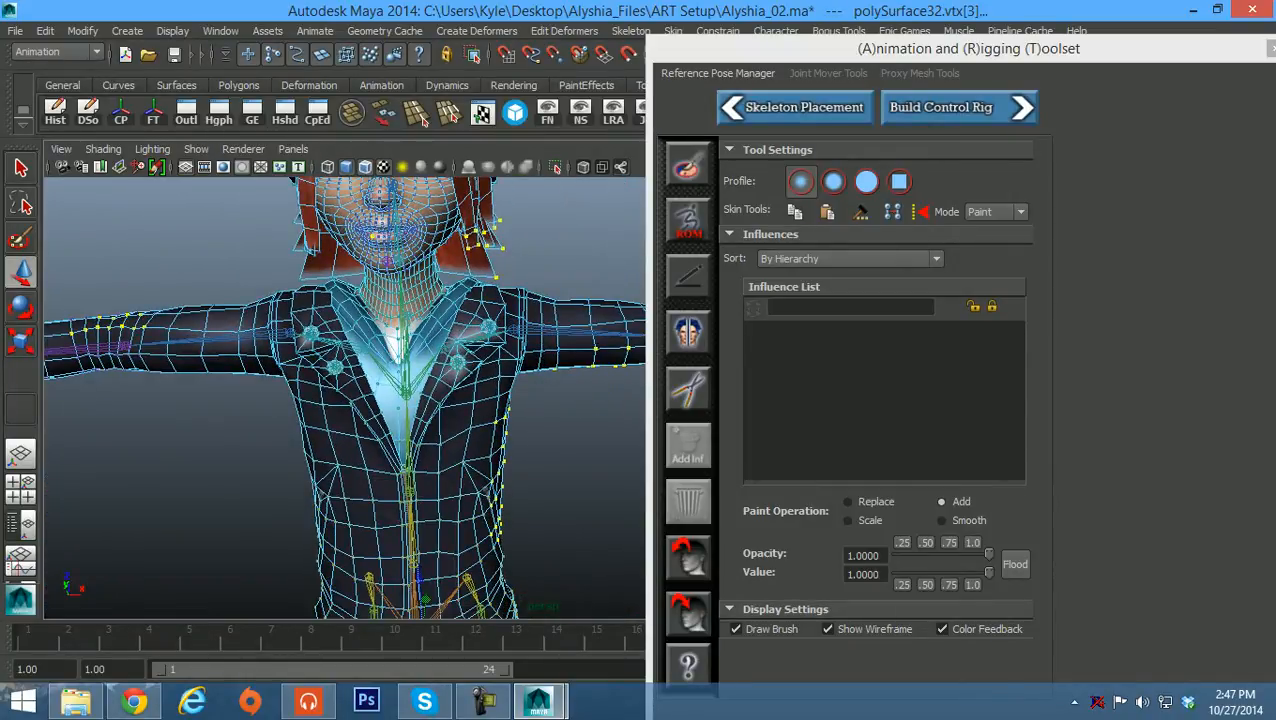
# Grow the vertex selection repeatedly until it spreads over the head, arms and torso
pyautogui.hotkey('shift', '.')
pyautogui.hotkey('shift', '.')
pyautogui.hotkey('shift', '.')
pyautogui.hotkey('shift', '.')
pyautogui.hotkey('shift', '.')
pyautogui.hotkey('shift', '.')
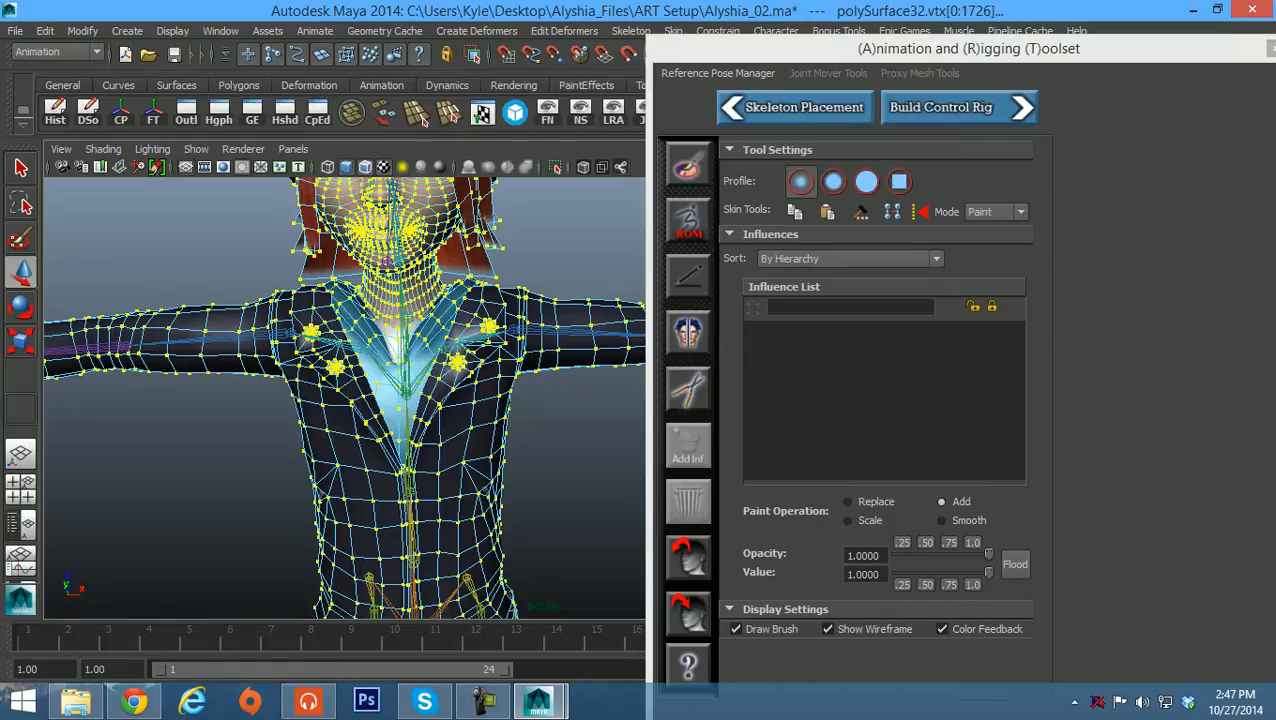
# Keep growing the vertex selection down the skirt until it covers both legs and boots
pyautogui.keyDown('alt'); pyautogui.moveTo(500, 400); pyautogui.dragTo(375, 402, button='middle'); pyautogui.keyUp('alt')
pyautogui.keyDown('alt'); pyautogui.moveTo(375, 402); pyautogui.dragTo(300, 402, button='right'); pyautogui.keyUp('alt')
pyautogui.keyDown('alt'); pyautogui.moveTo(300, 402); pyautogui.dragTo(120, 410); pyautogui.keyUp('alt')
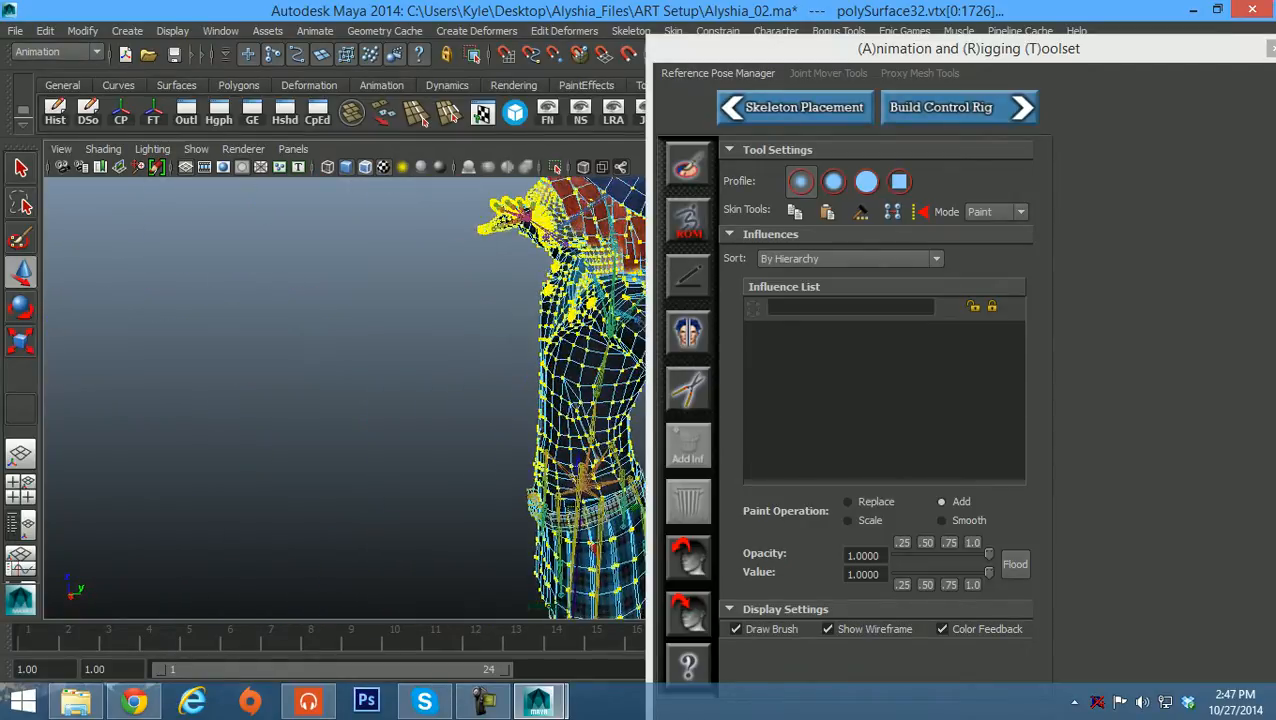
pyautogui.click(730, 400)
pyautogui.keyDown('alt'); pyautogui.moveTo(560, 400); pyautogui.dragTo(460, 400, button='right'); pyautogui.keyUp('alt')
pyautogui.keyDown('alt'); pyautogui.moveTo(500, 400); pyautogui.dragTo(370, 330, button='middle'); pyautogui.keyUp('alt')
pyautogui.keyDown('alt'); pyautogui.moveTo(370, 330); pyautogui.dragTo(520, 292); pyautogui.keyUp('alt')
pyautogui.keyDown('alt'); pyautogui.moveTo(520, 340); pyautogui.dragTo(544, 272, button='middle'); pyautogui.keyUp('alt')
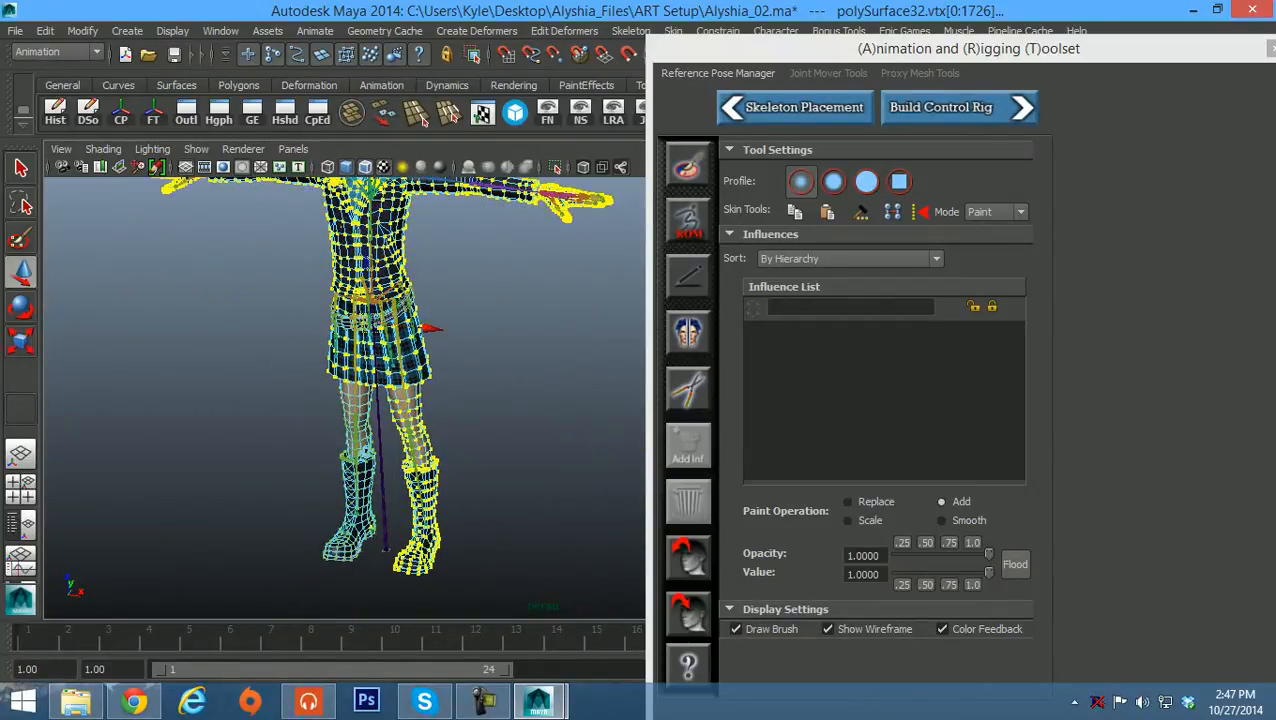
pyautogui.hotkey('shift', '.')
pyautogui.hotkey('shift', '.')
pyautogui.hotkey('shift', '.')
pyautogui.hotkey('shift', '.')
pyautogui.hotkey('shift', '.')
pyautogui.hotkey('shift', '.')
pyautogui.hotkey('shift', '.')
pyautogui.hotkey('shift', '.')
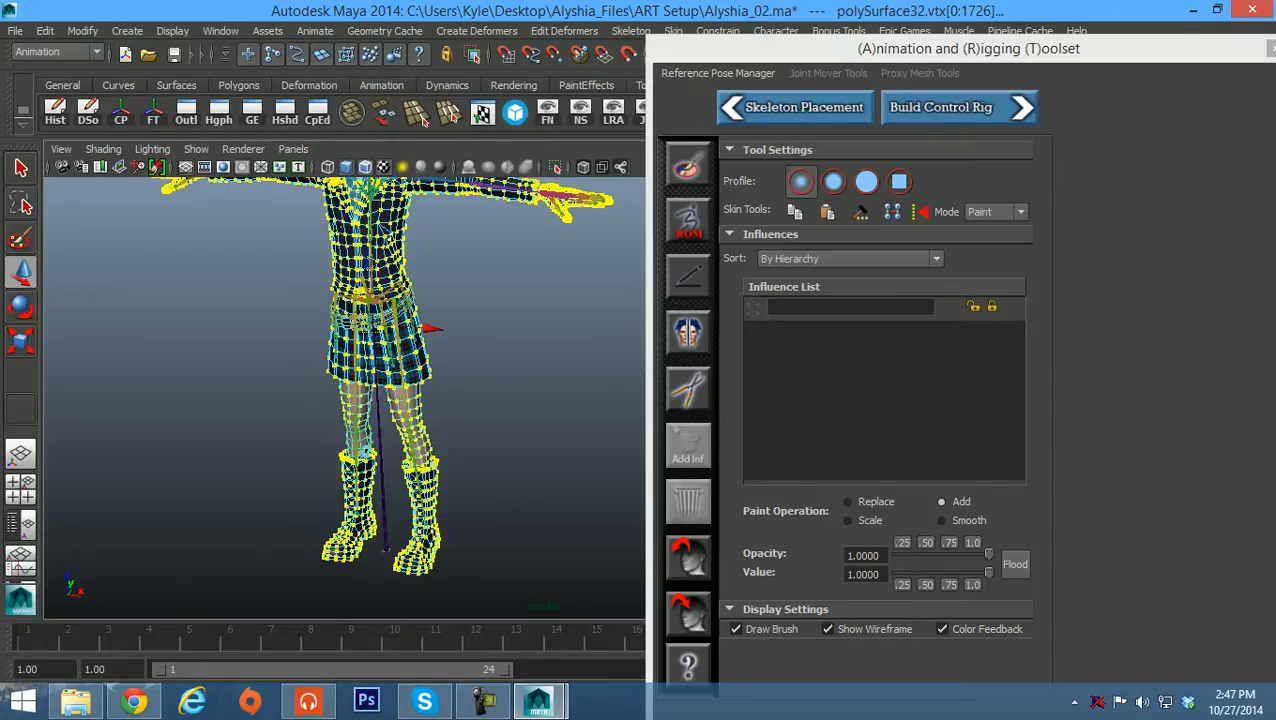
pyautogui.hotkey('shift', '.')
pyautogui.hotkey('shift', '.')
# Extend the vertex selection over the belt and buckle, and check the coverage across the upper body
pyautogui.keyDown('alt'); pyautogui.moveTo(400, 335); pyautogui.dragTo(411, 375, button='middle'); pyautogui.keyUp('alt')
pyautogui.keyDown('alt'); pyautogui.moveTo(411, 375); pyautogui.dragTo(540, 390, button='right'); pyautogui.keyUp('alt')
pyautogui.keyDown('alt'); pyautogui.moveTo(540, 390); pyautogui.dragTo(345, 410, button='middle'); pyautogui.keyUp('alt')
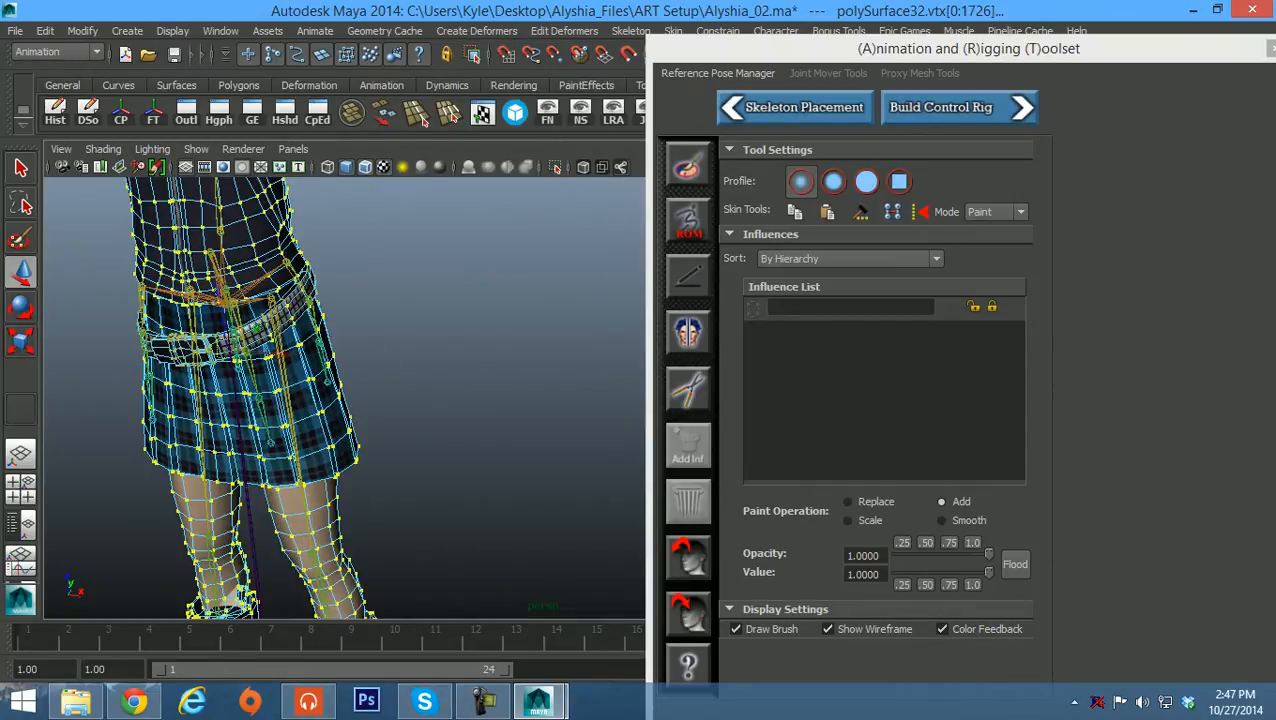
pyautogui.hotkey('shift', '.')
pyautogui.hotkey('shift', '.')
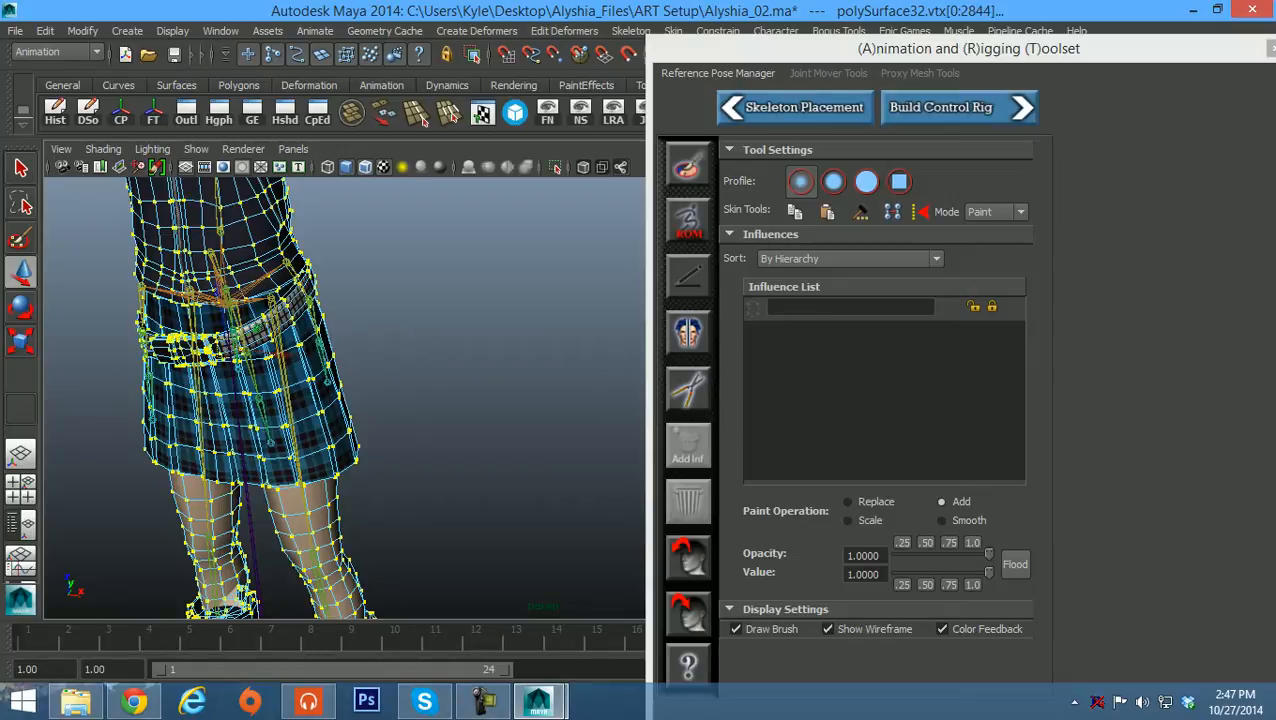
pyautogui.keyDown('alt'); pyautogui.moveTo(282, 354); pyautogui.dragTo(455, 610, button='middle'); pyautogui.keyUp('alt')
pyautogui.keyDown('alt'); pyautogui.moveTo(455, 610); pyautogui.dragTo(430, 550, button='right'); pyautogui.keyUp('alt')
pyautogui.keyDown('alt'); pyautogui.moveTo(430, 550); pyautogui.dragTo(445, 525, button='middle'); pyautogui.keyUp('alt')
pyautogui.keyDown('alt'); pyautogui.moveTo(445, 525); pyautogui.dragTo(396, 528); pyautogui.keyUp('alt')
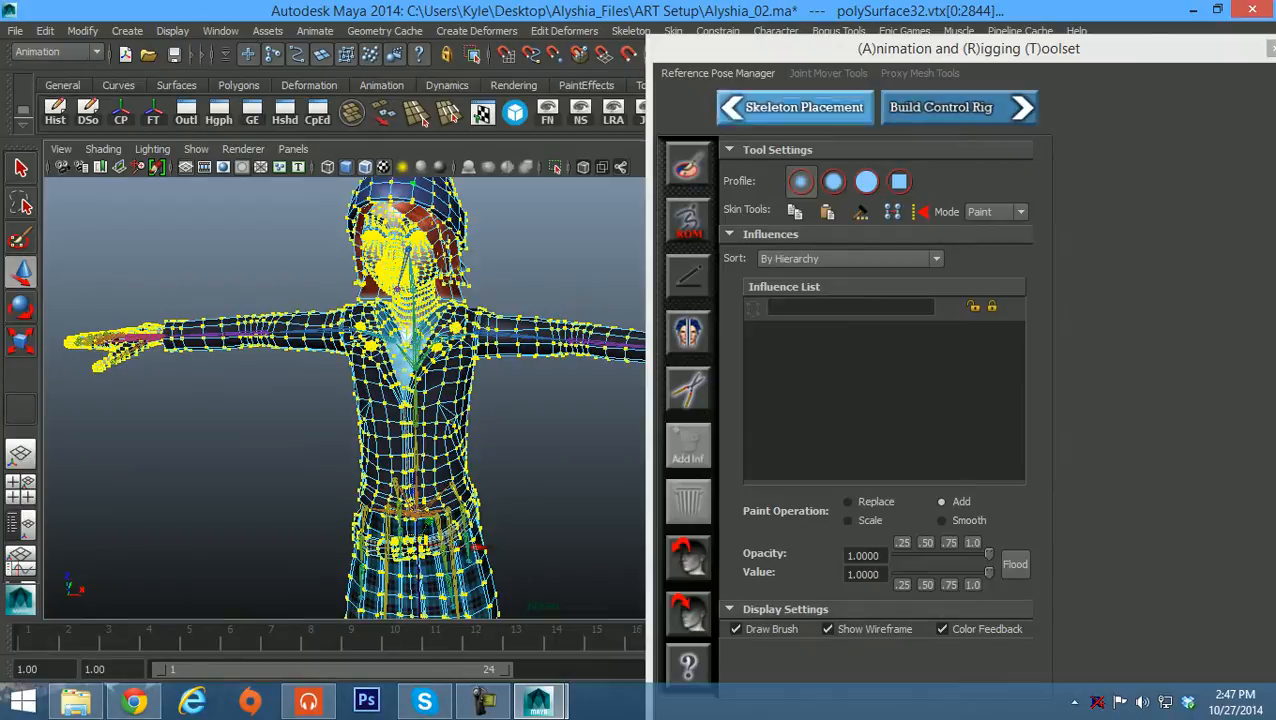
# Move the Animation and Rigging Toolset window down so it no longer covers the character in the viewport
pyautogui.click(820, 50)
pyautogui.moveTo(820, 48); pyautogui.dragTo(786, 385)
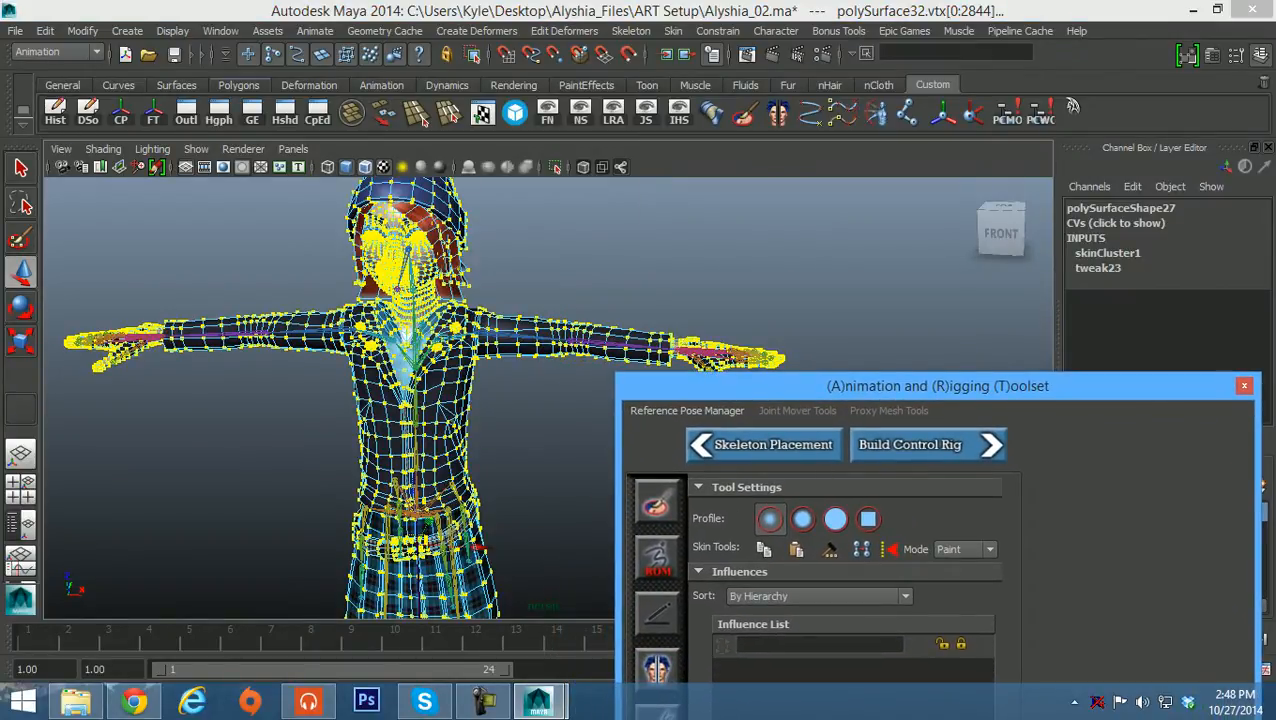
pyautogui.click(172, 31)
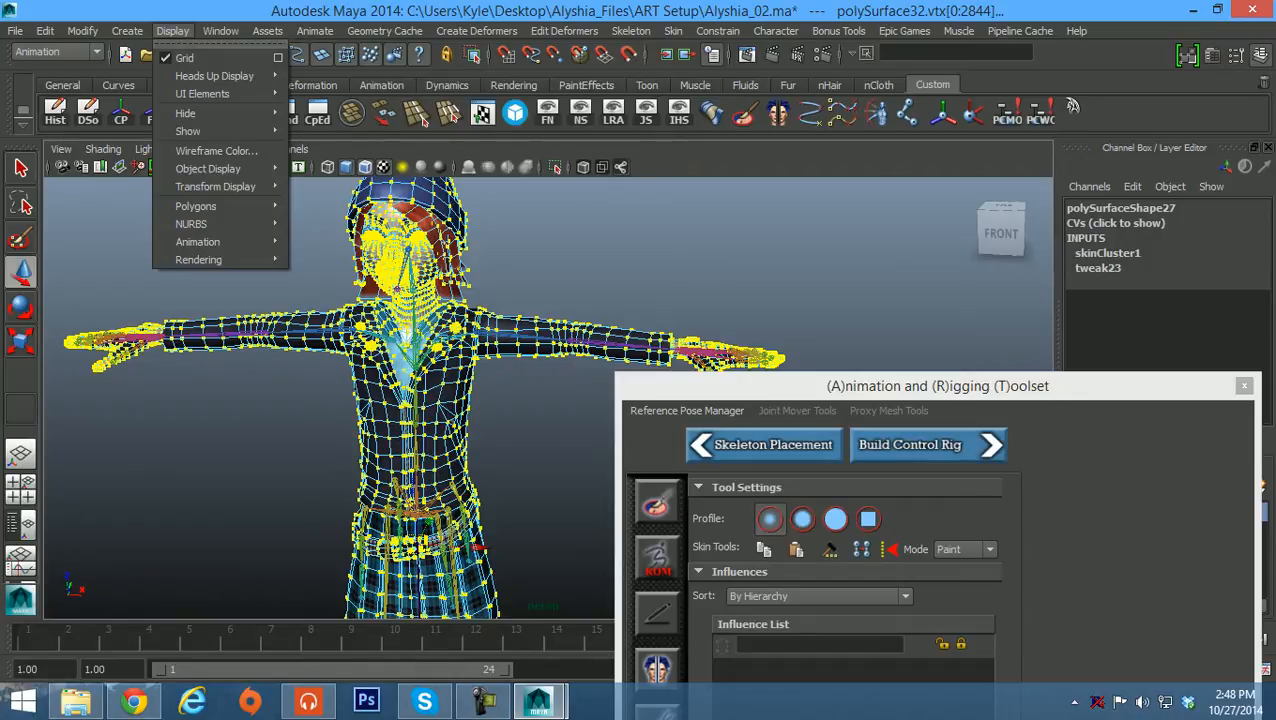
pyautogui.moveTo(220, 31)
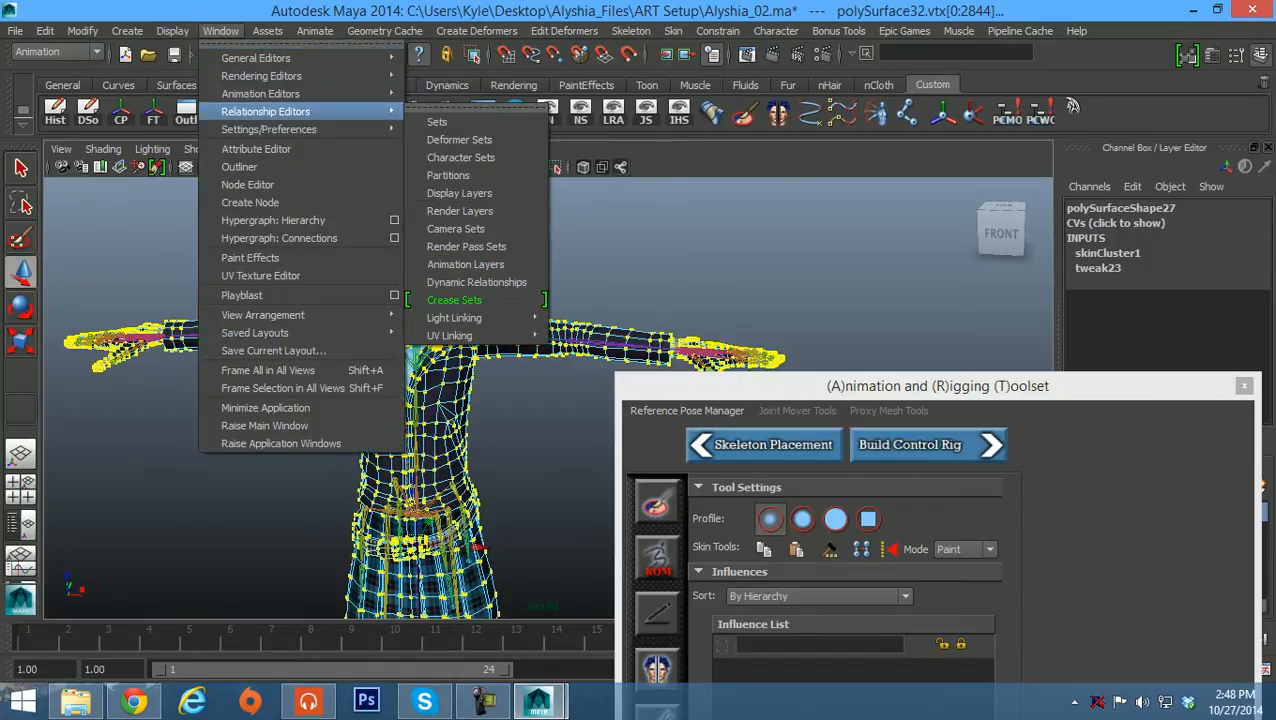
pyautogui.moveTo(268, 129)
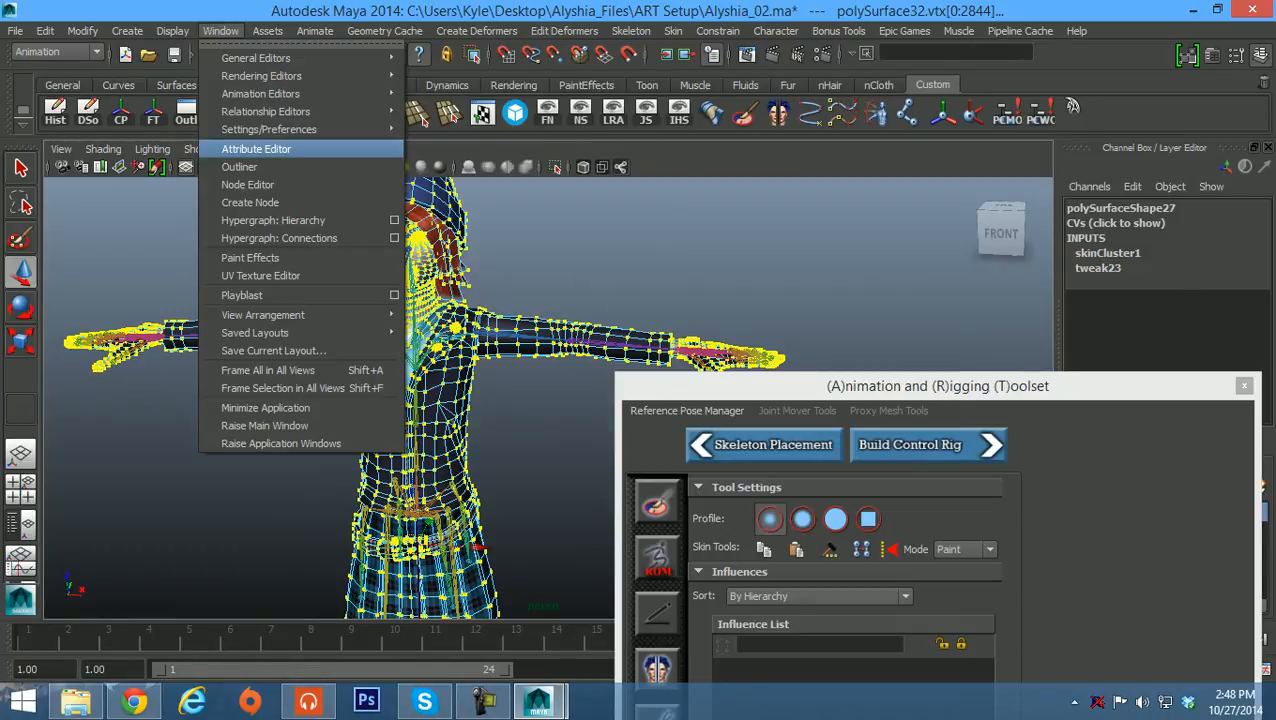
pyautogui.moveTo(265, 111)
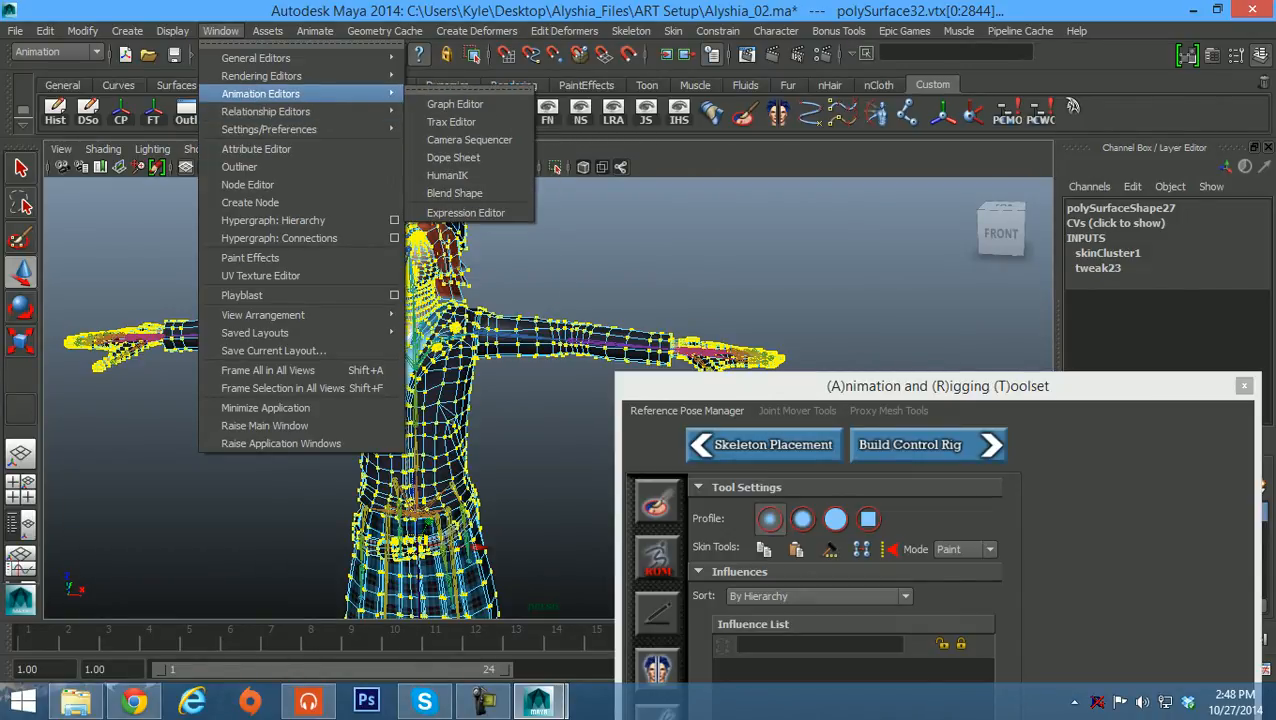
pyautogui.moveTo(256, 58)
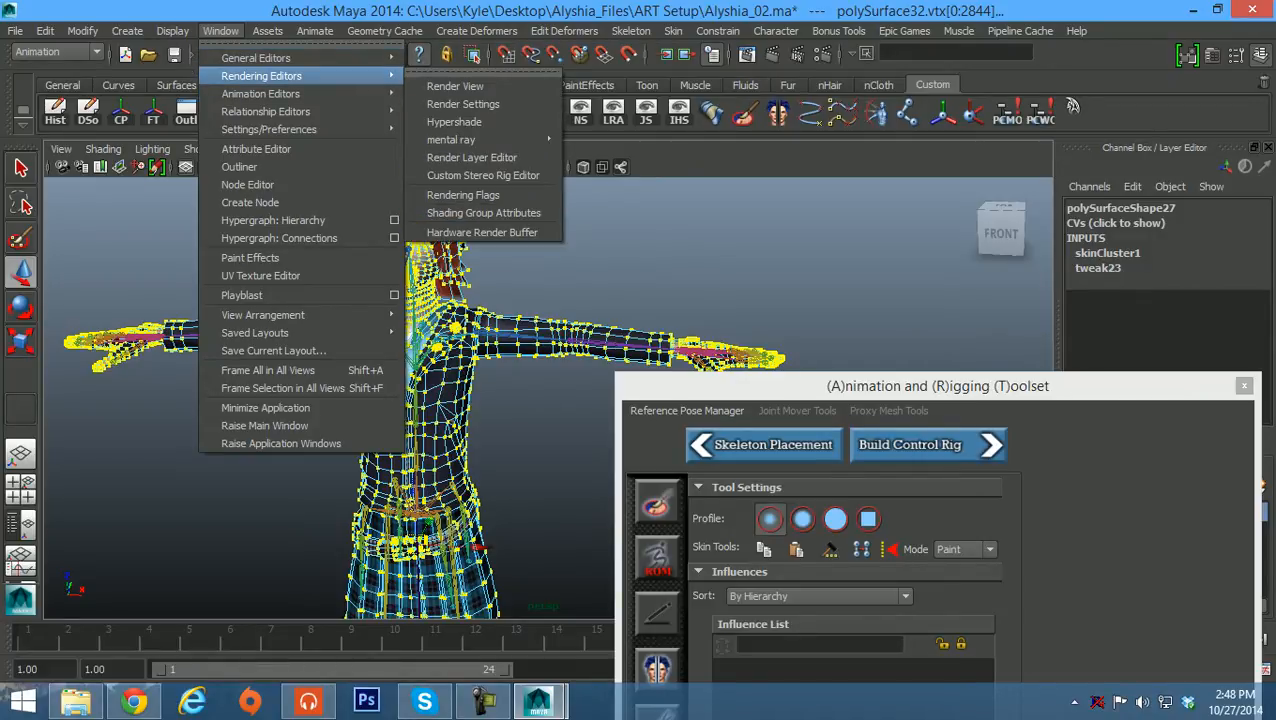
pyautogui.click(220, 30)
pyautogui.click(172, 30)
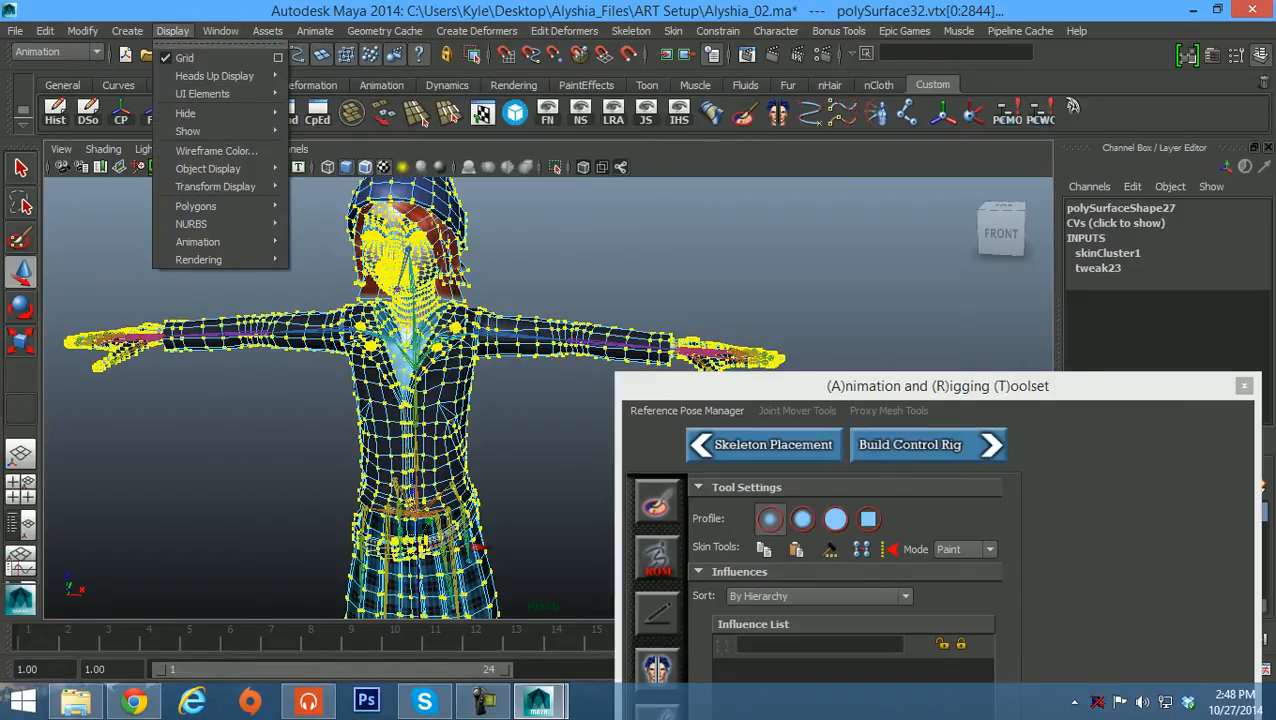
pyautogui.moveTo(205, 242)
pyautogui.click(172, 30)
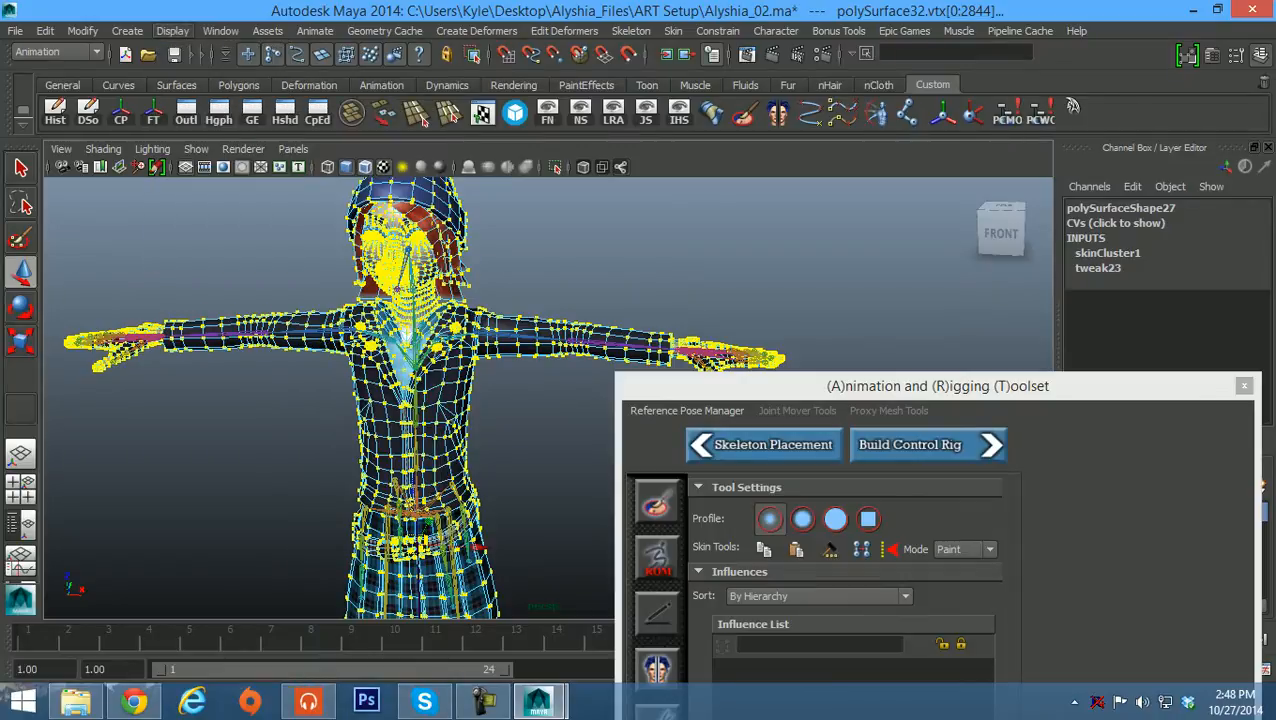
pyautogui.click(82, 30)
pyautogui.click(45, 30)
pyautogui.moveTo(82, 30)
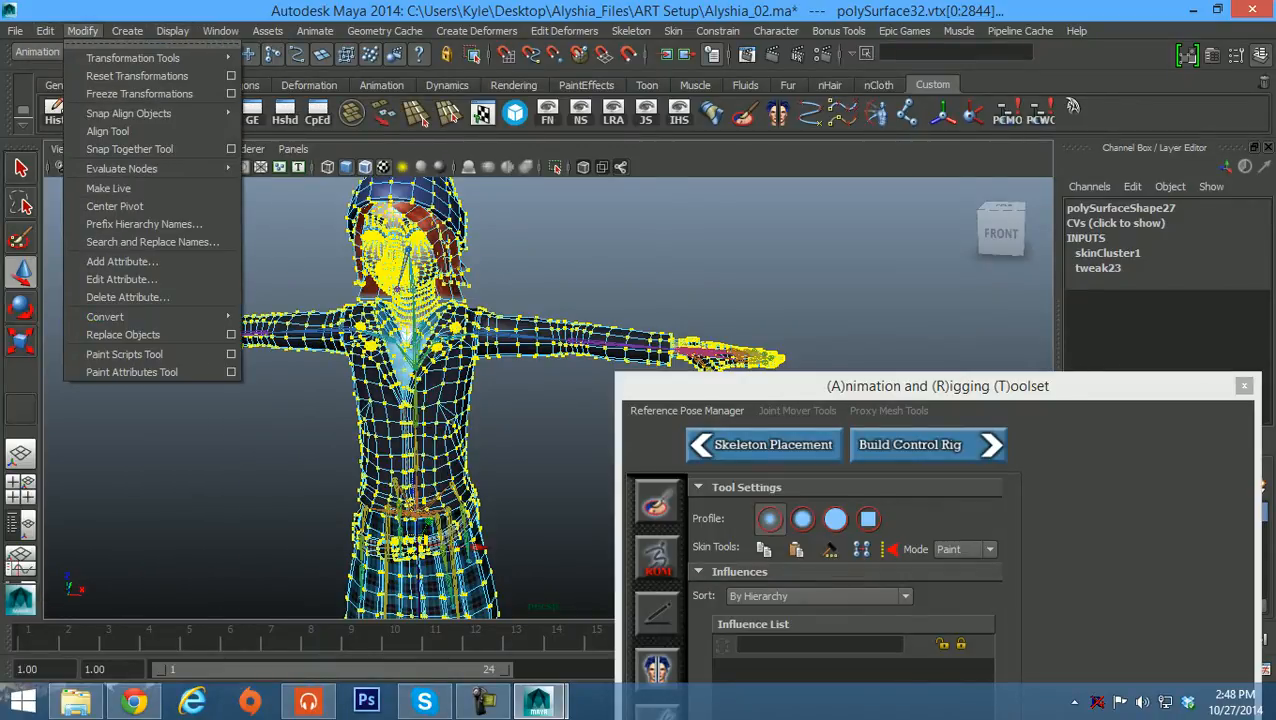
pyautogui.click(82, 30)
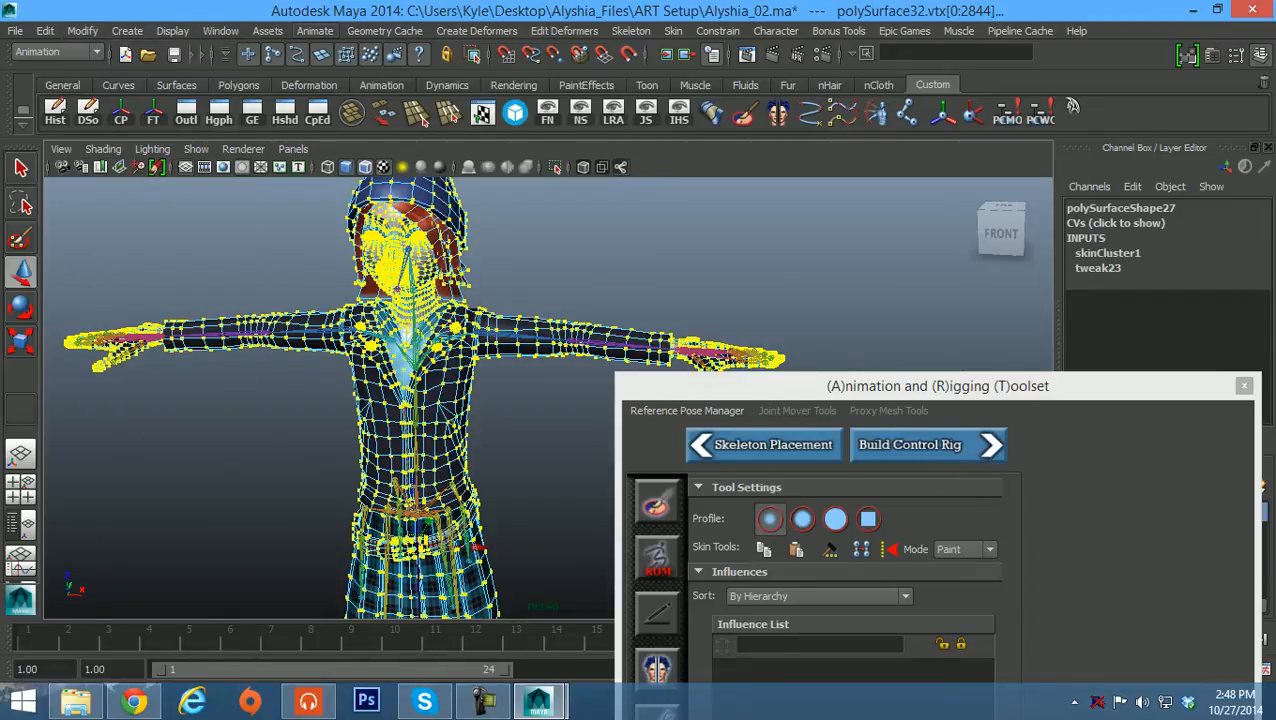
pyautogui.click(315, 30)
pyautogui.click(315, 30)
# Open the Component Editor on the smooth skin weights of the selected vertices and find the root influence column
pyautogui.click(318, 112)
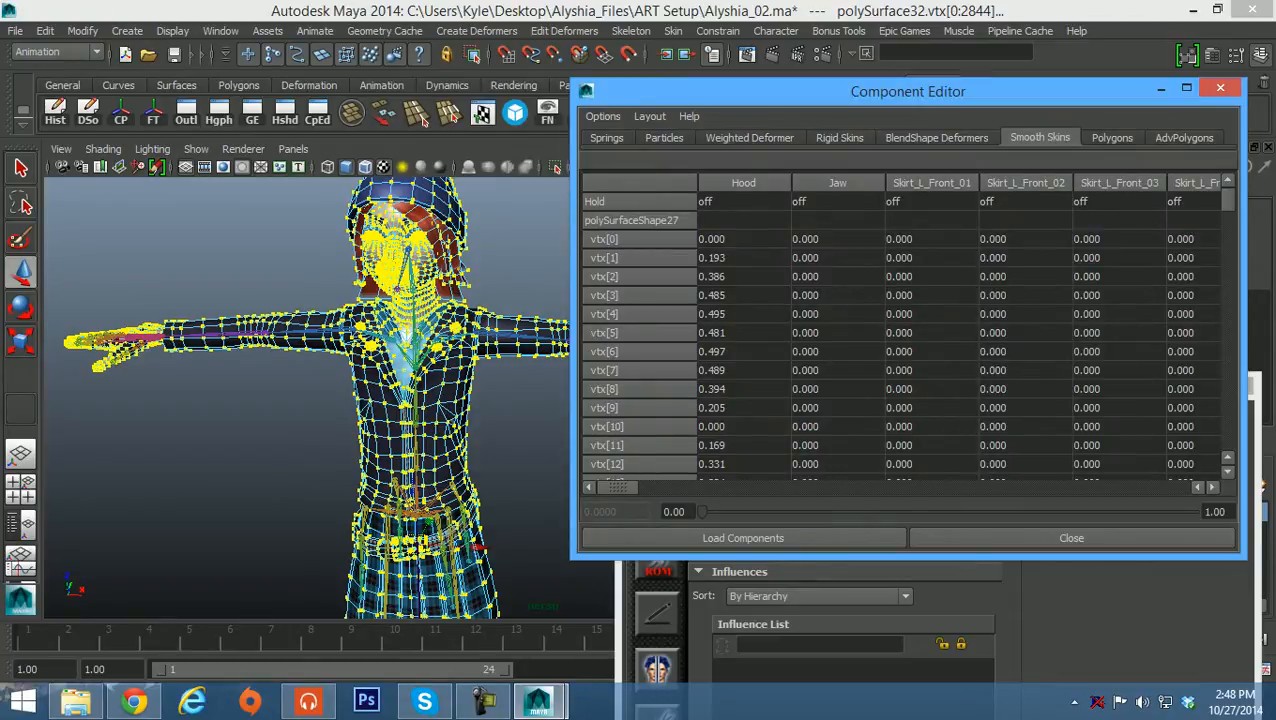
pyautogui.click(1212, 487)
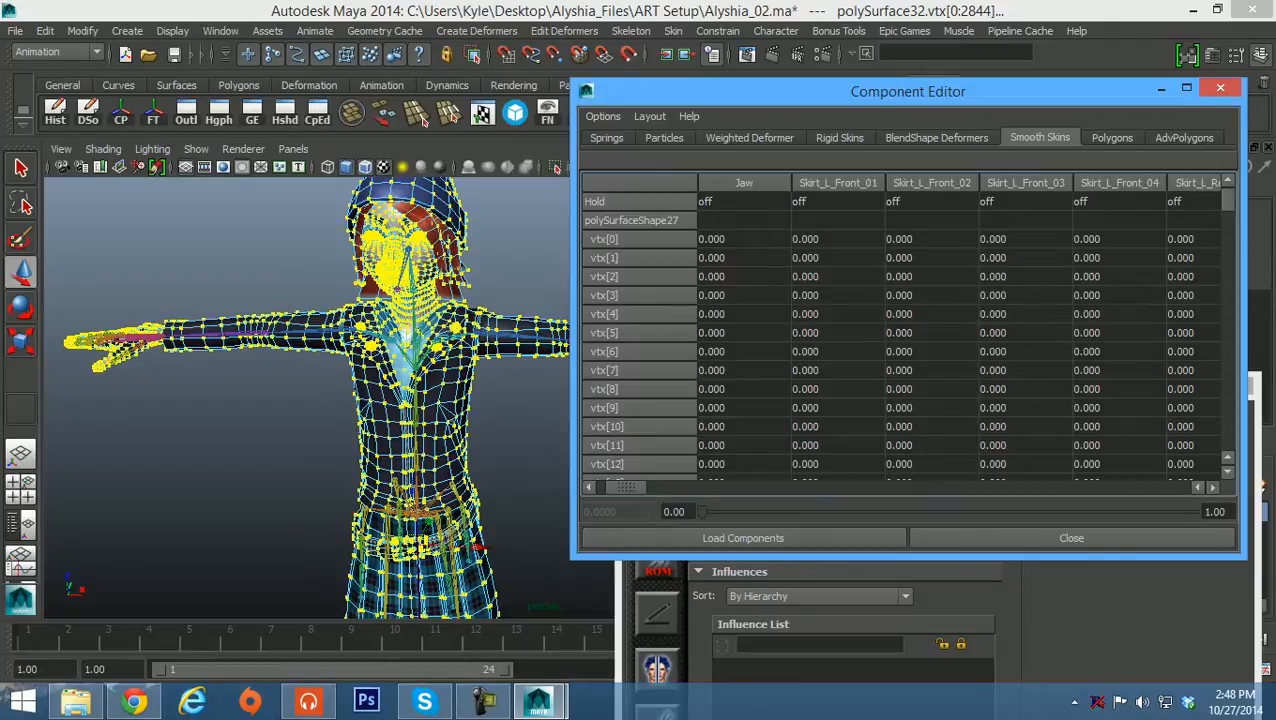
pyautogui.moveTo(660, 487); pyautogui.dragTo(1058, 487)
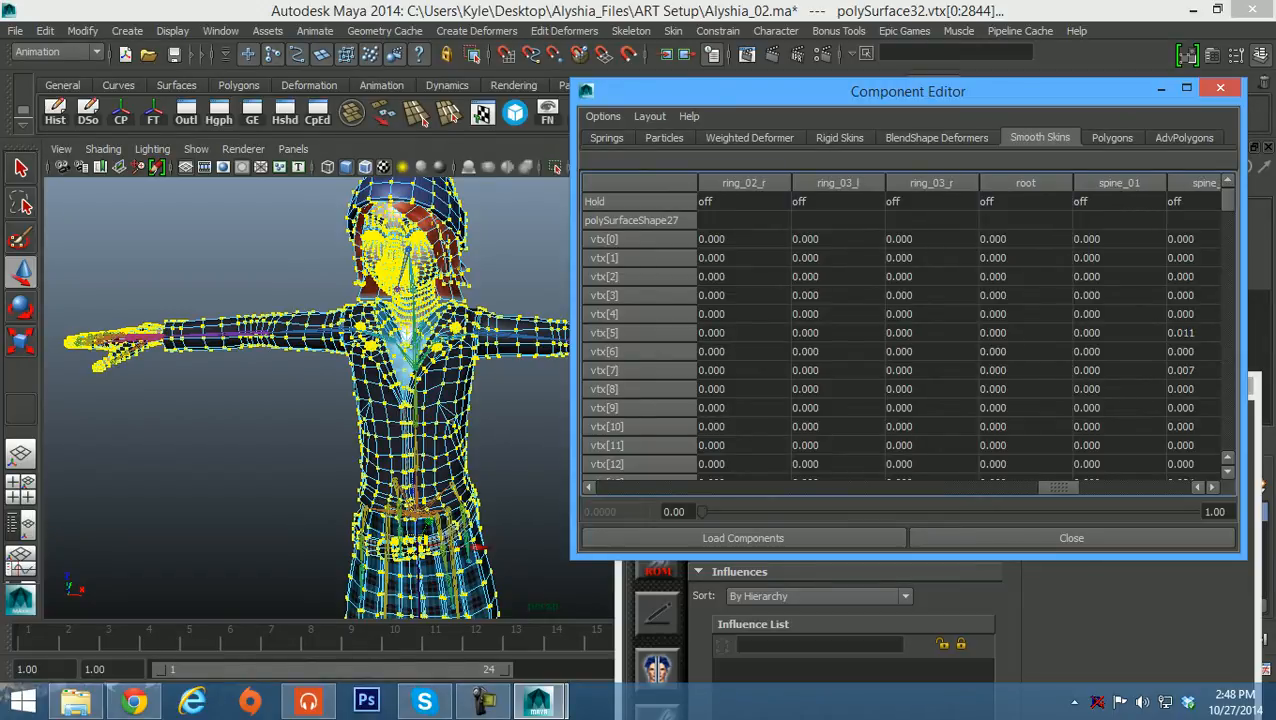
# Set the root influence weight to 0 for every selected vertex, from vtx[0] through the last listed vertex
pyautogui.keyDown('shift'); pyautogui.click(1024, 239); pyautogui.keyUp('shift')
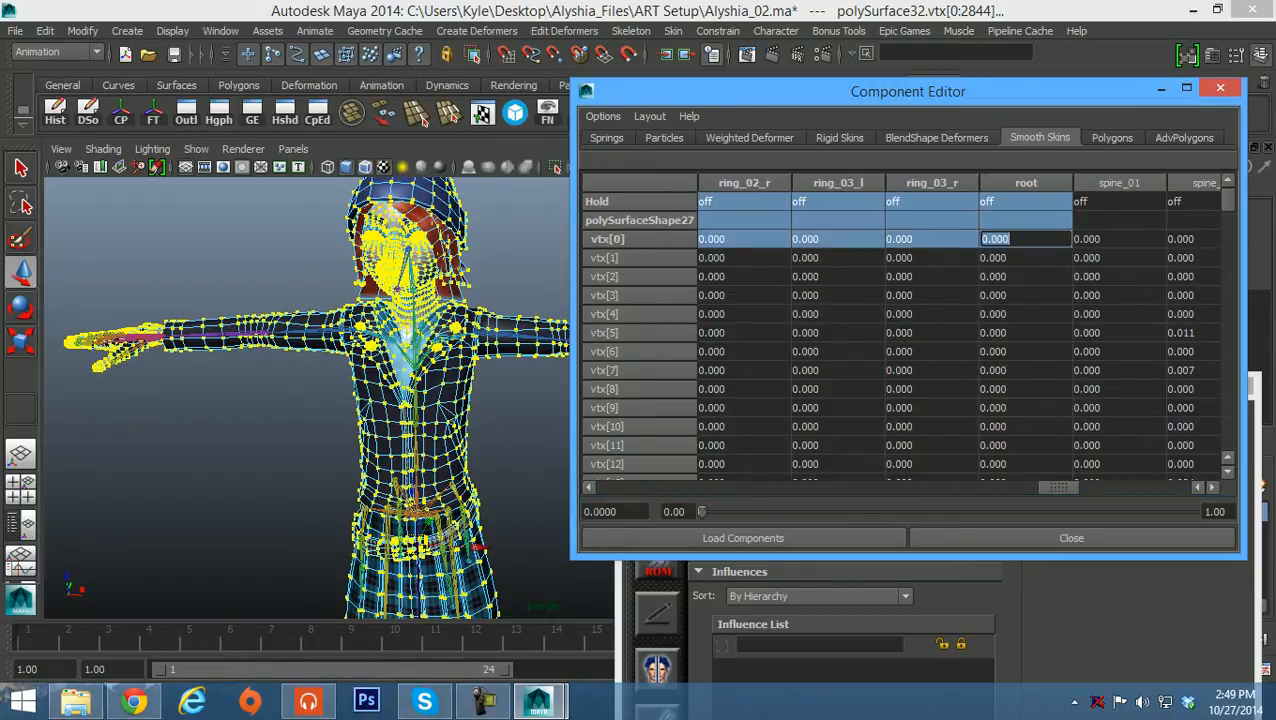
pyautogui.click(1024, 258)
pyautogui.click(1024, 239)
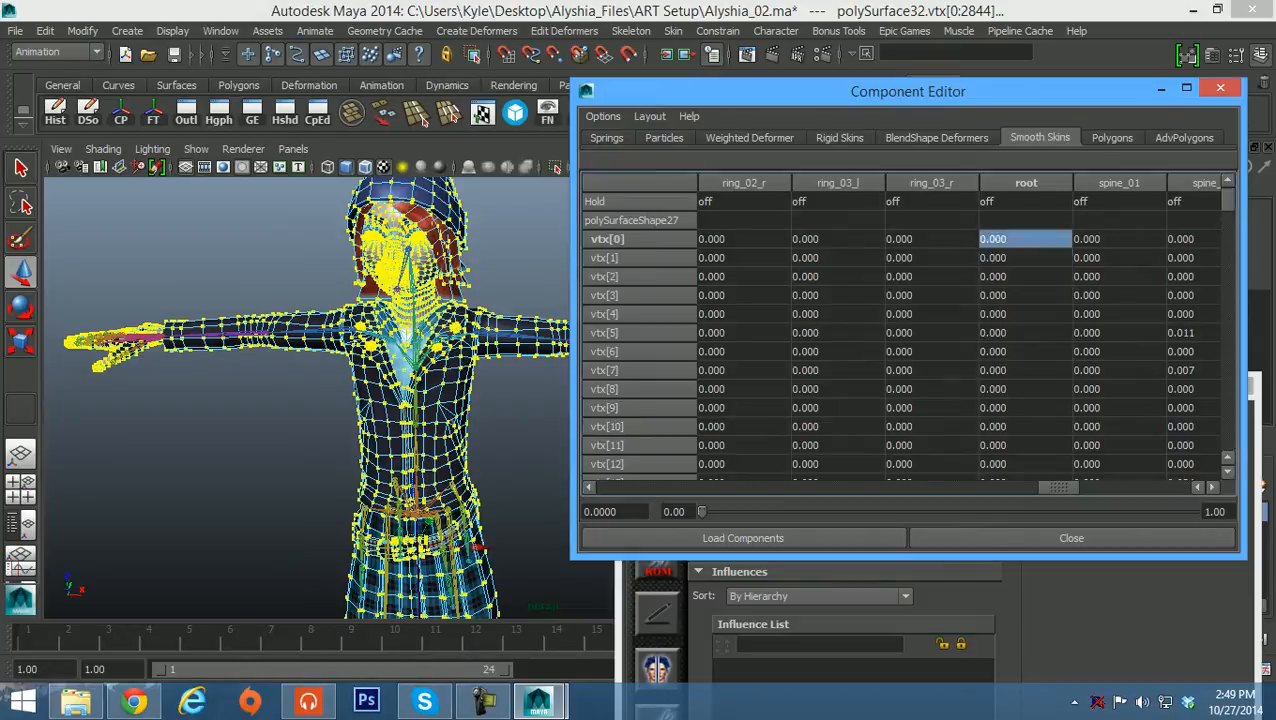
pyautogui.moveTo(1228, 200); pyautogui.dragTo(1228, 438)
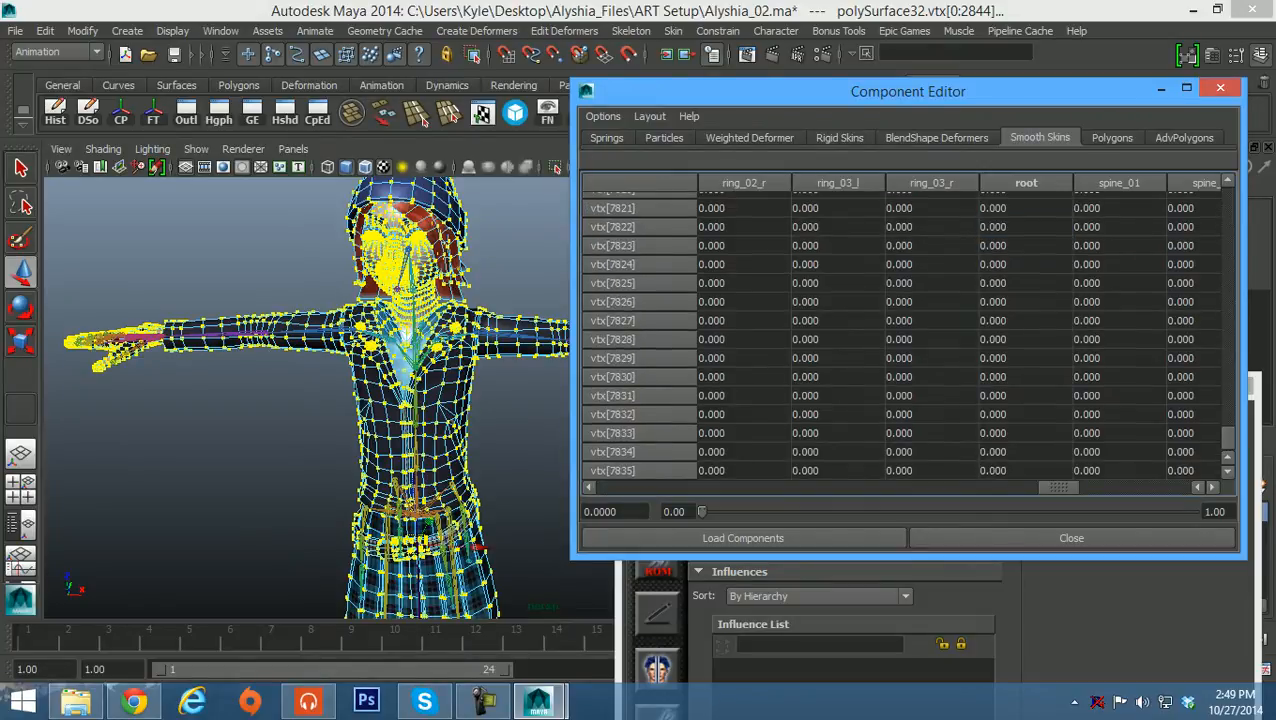
pyautogui.keyDown('shift'); pyautogui.click(1024, 470); pyautogui.keyUp('shift')
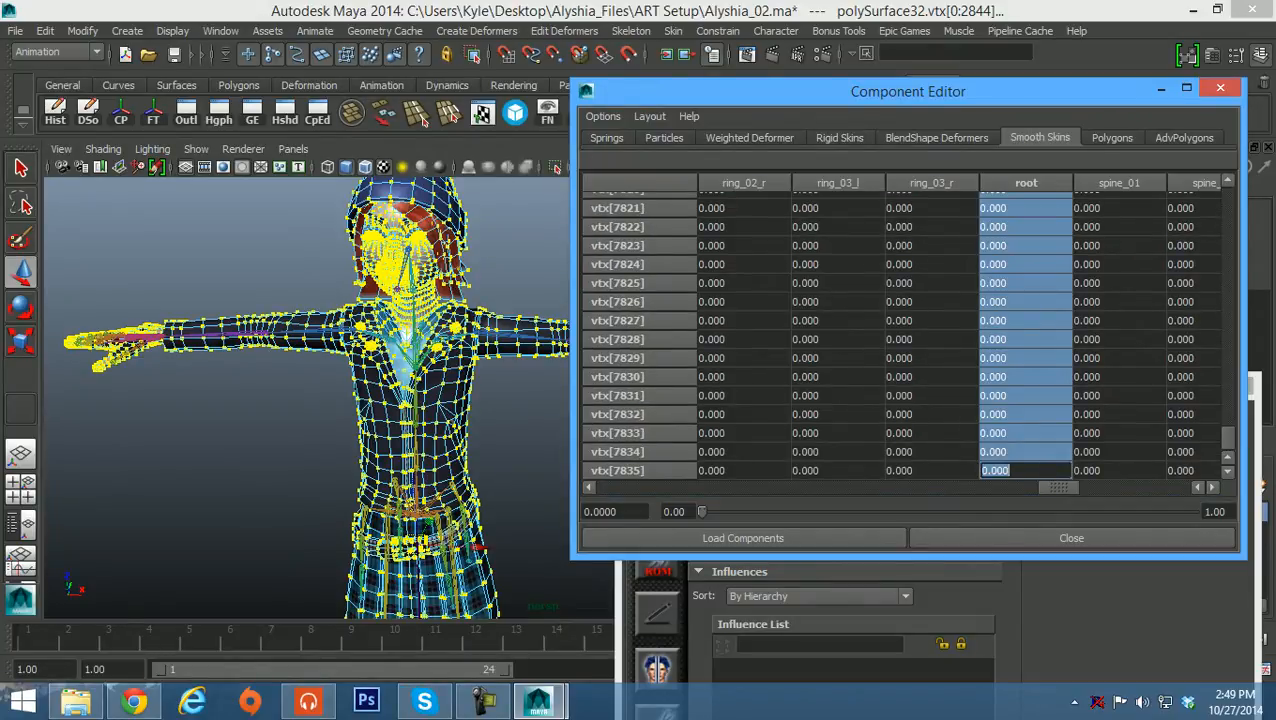
pyautogui.write('0')
pyautogui.press('Return')
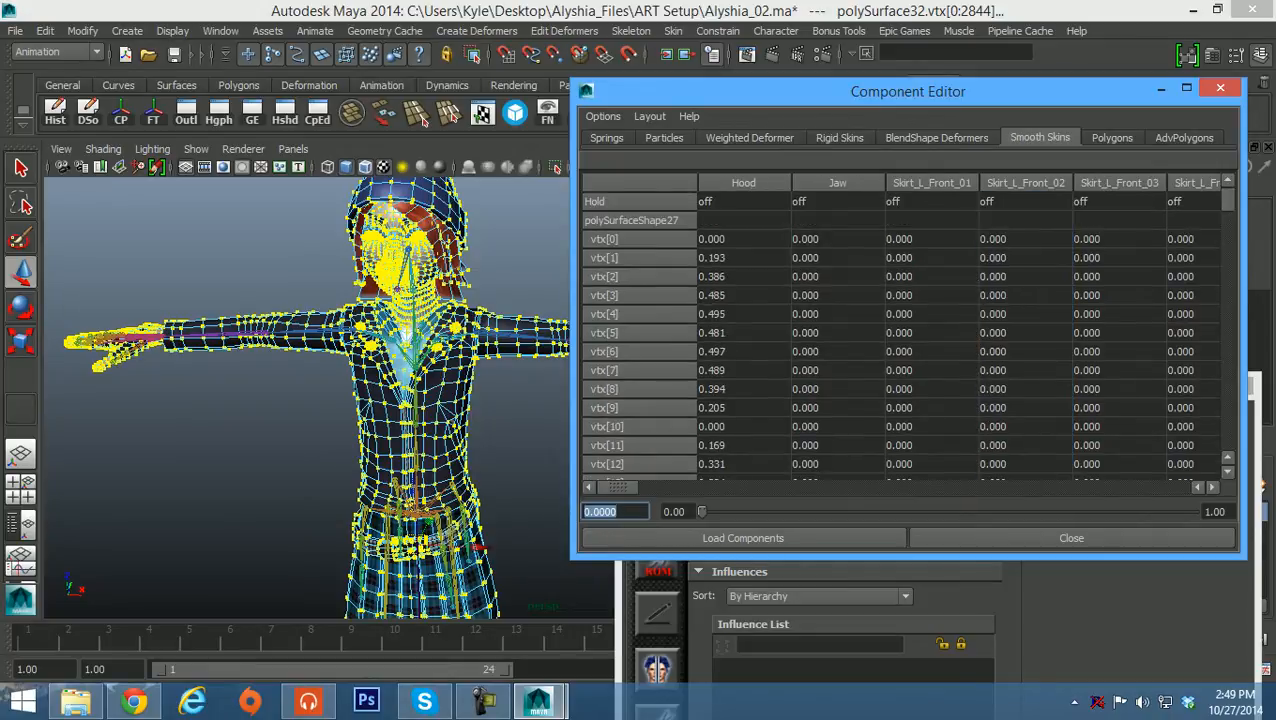
# Clear the vertex selection on the character and close the Component Editor
pyautogui.keyDown('alt'); pyautogui.moveTo(330, 440); pyautogui.dragTo(316, 172, button='middle'); pyautogui.keyUp('alt')
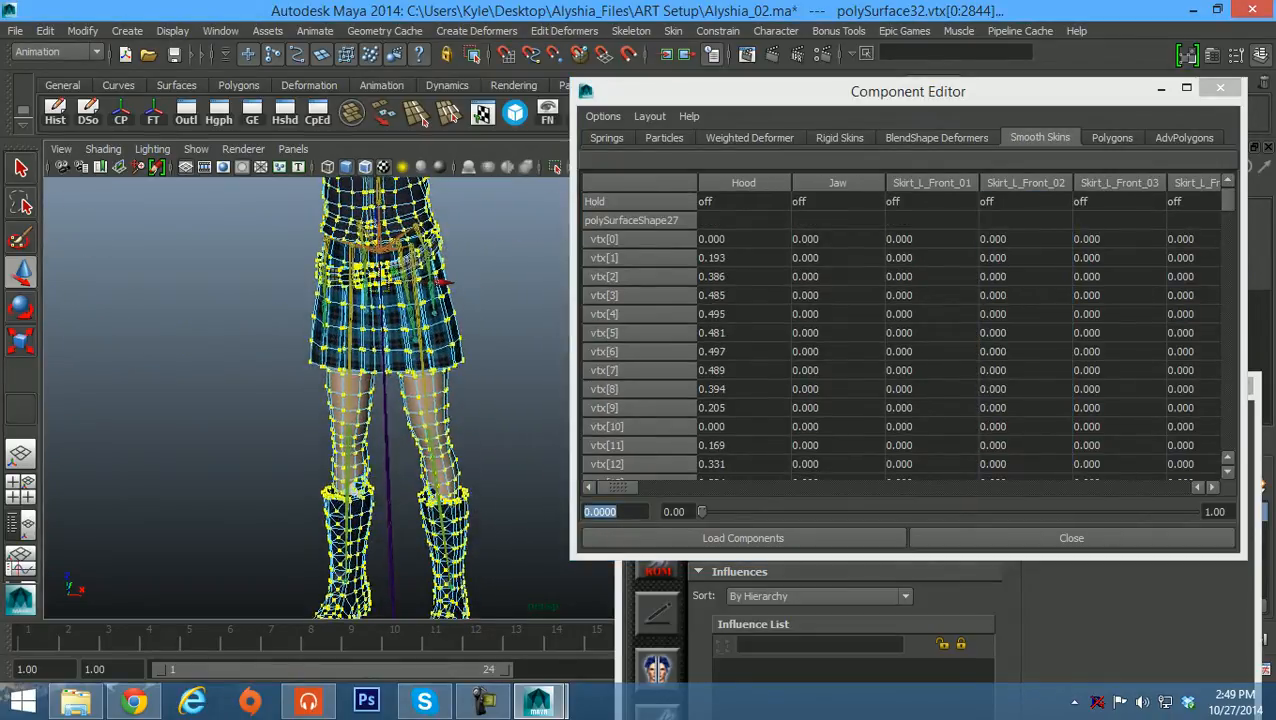
pyautogui.keyDown('alt'); pyautogui.moveTo(316, 260); pyautogui.dragTo(360, 270); pyautogui.keyUp('alt')
pyautogui.keyDown('alt'); pyautogui.moveTo(360, 270); pyautogui.dragTo(350, 362, button='middle'); pyautogui.keyUp('alt')
pyautogui.click(290, 355)
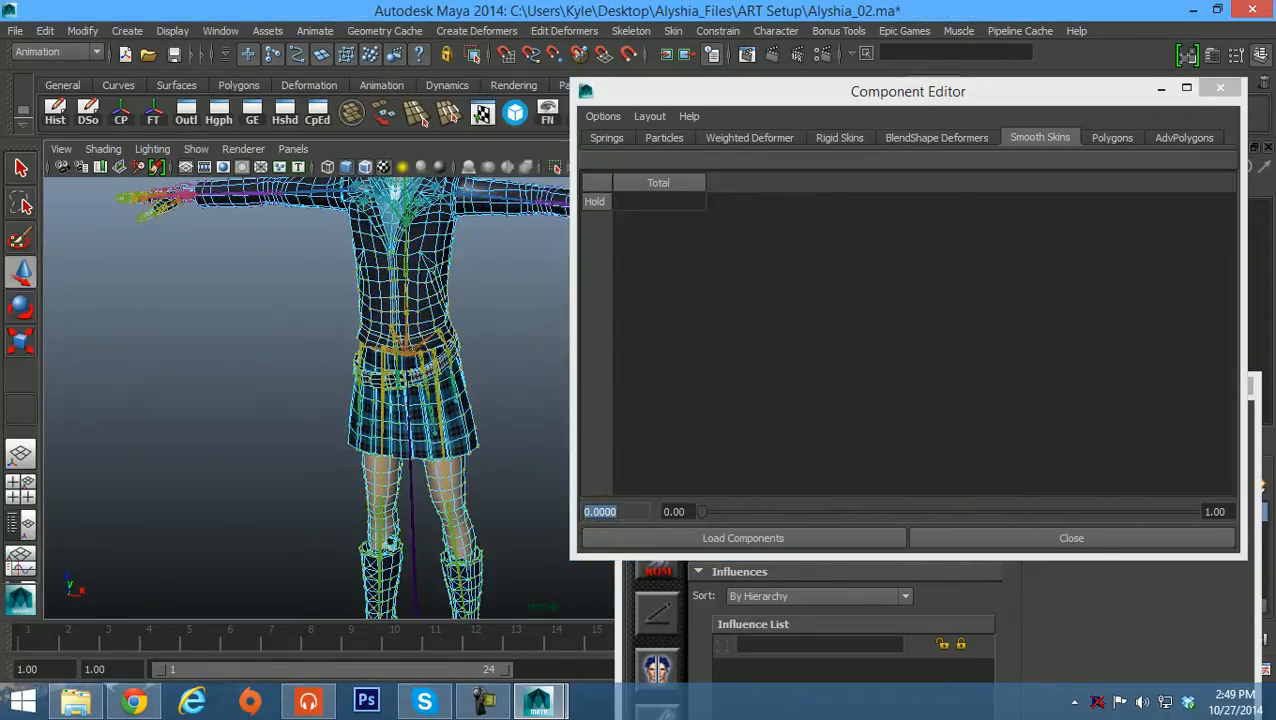
pyautogui.click(1220, 88)
pyautogui.keyDown('alt'); pyautogui.moveTo(507, 213); pyautogui.dragTo(512, 343, button='middle'); pyautogui.keyUp('alt')
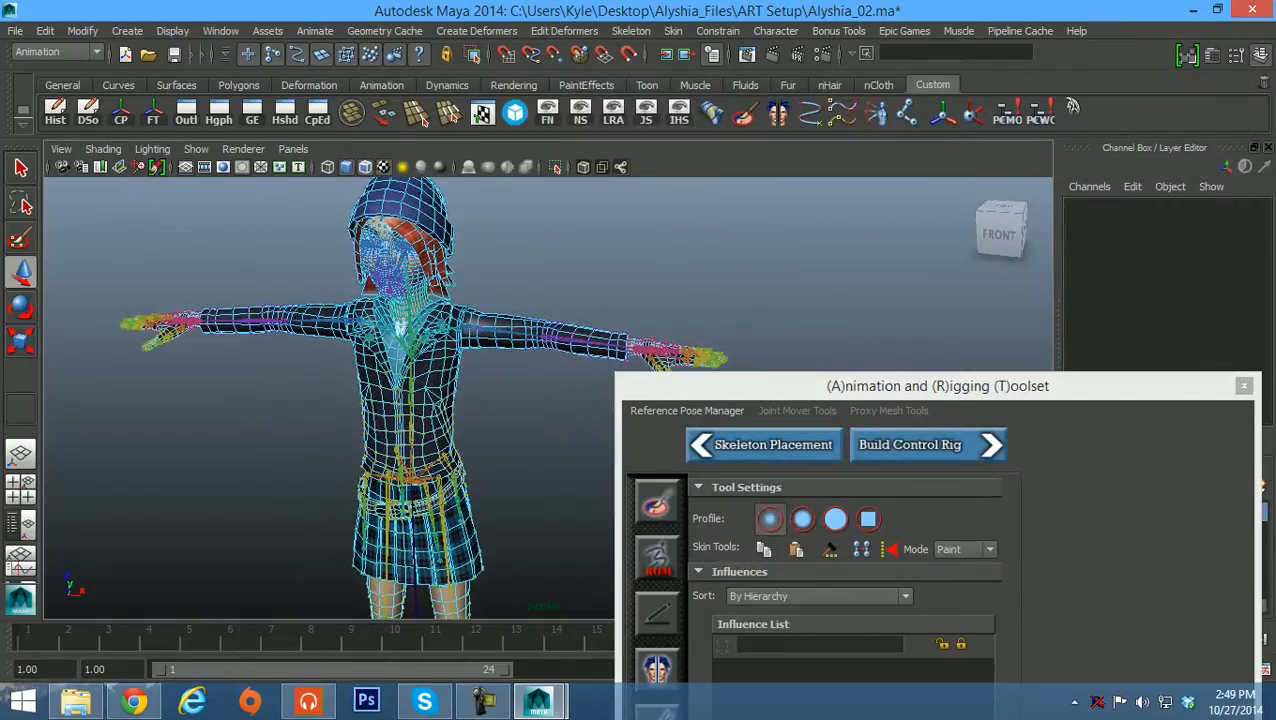
pyautogui.click(315, 31)
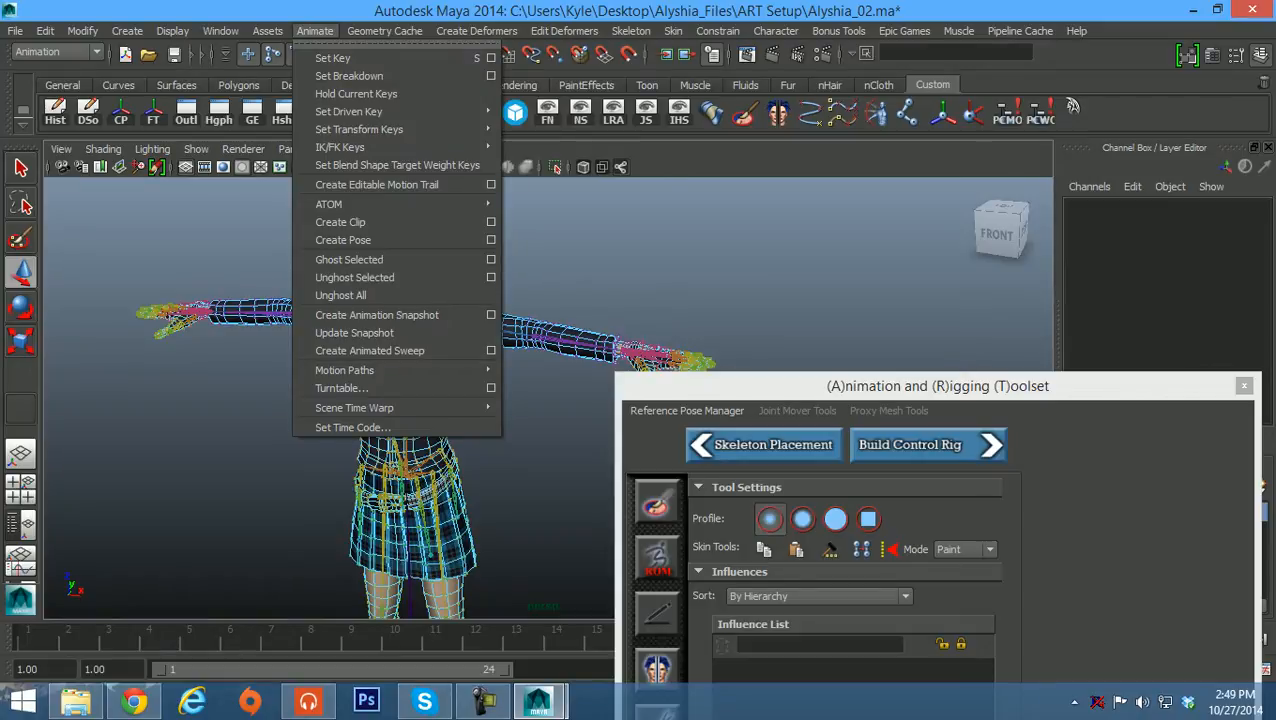
pyautogui.moveTo(267, 31)
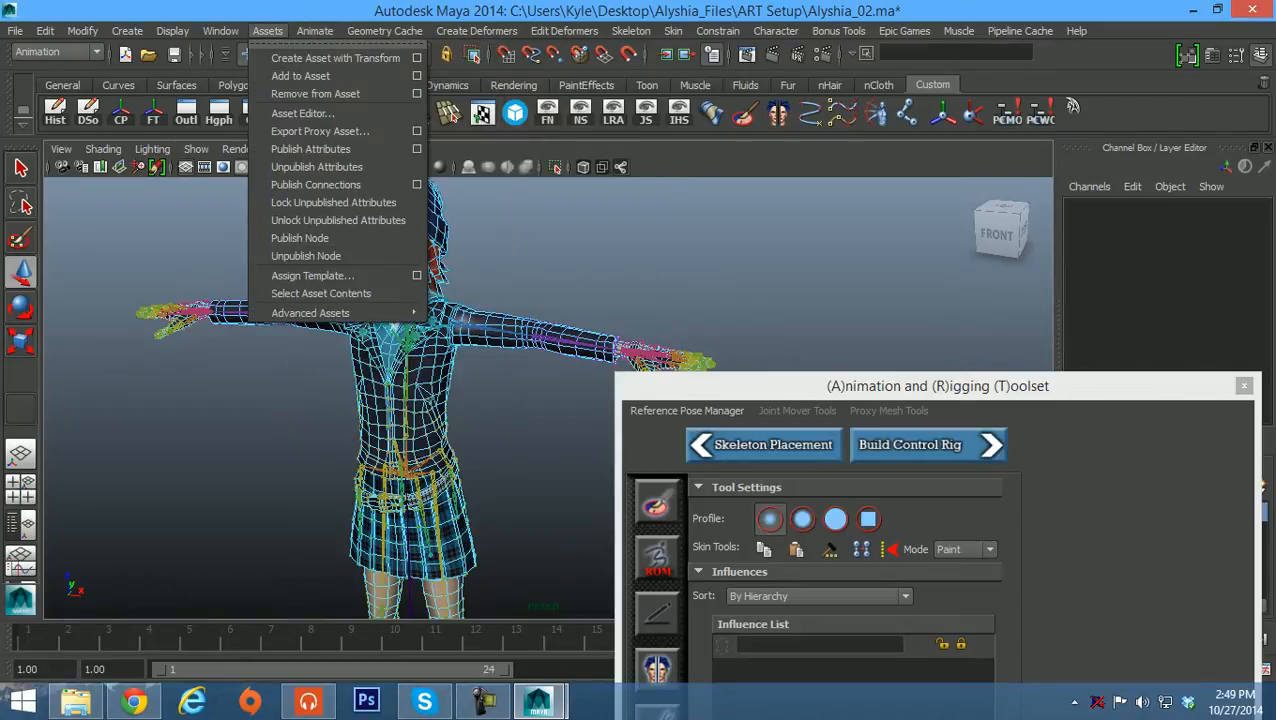
pyautogui.moveTo(221, 31)
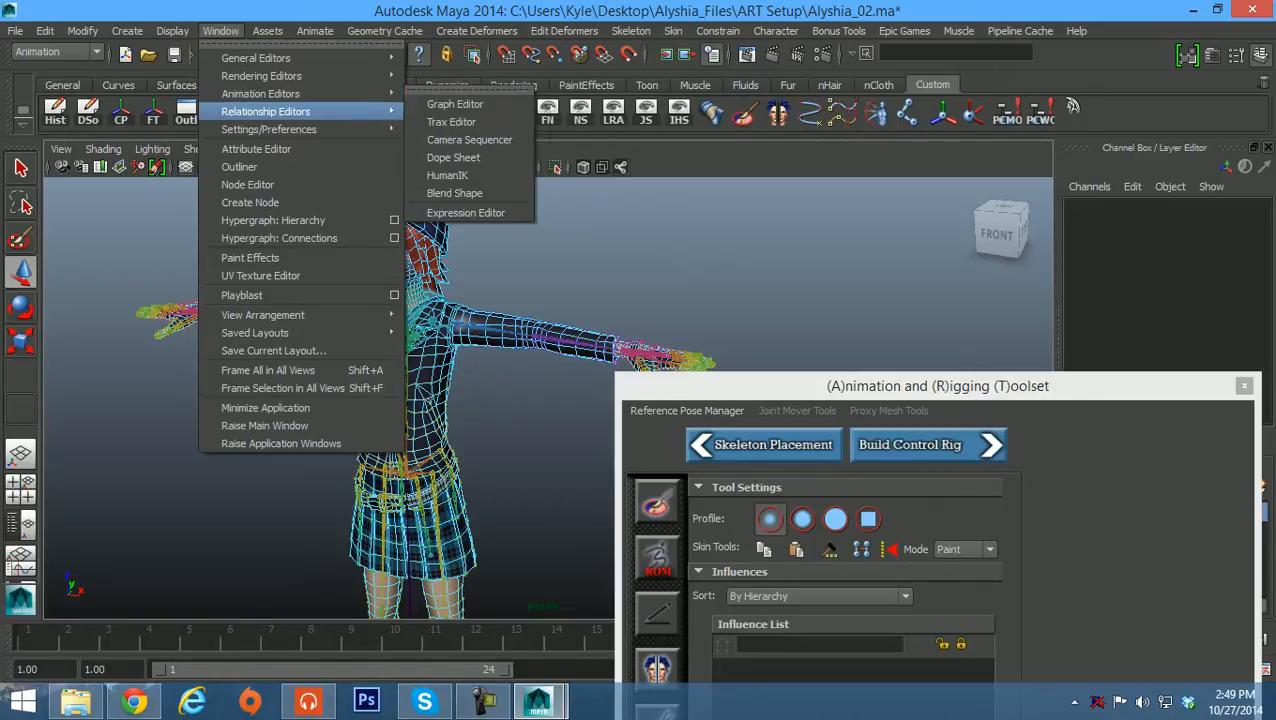
pyautogui.moveTo(265, 111)
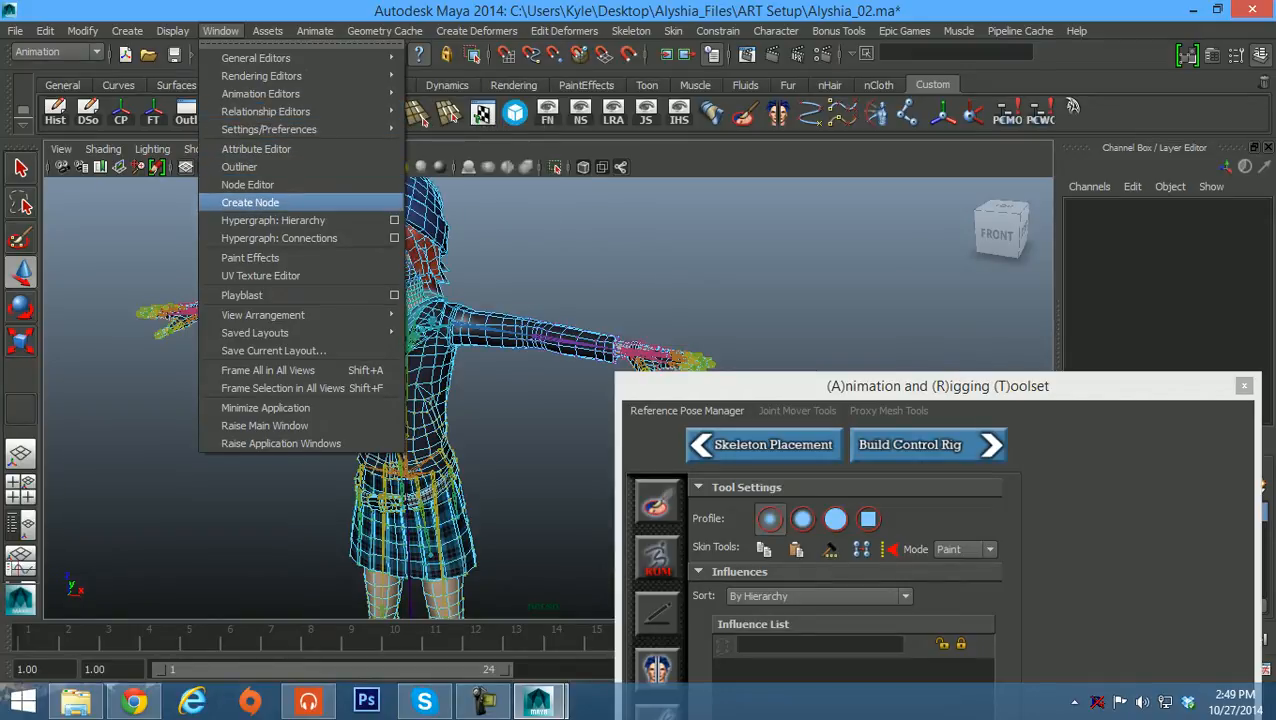
pyautogui.click(229, 31)
pyautogui.keyDown('alt'); pyautogui.moveTo(480, 330); pyautogui.dragTo(525, 253, button='middle'); pyautogui.keyUp('alt')
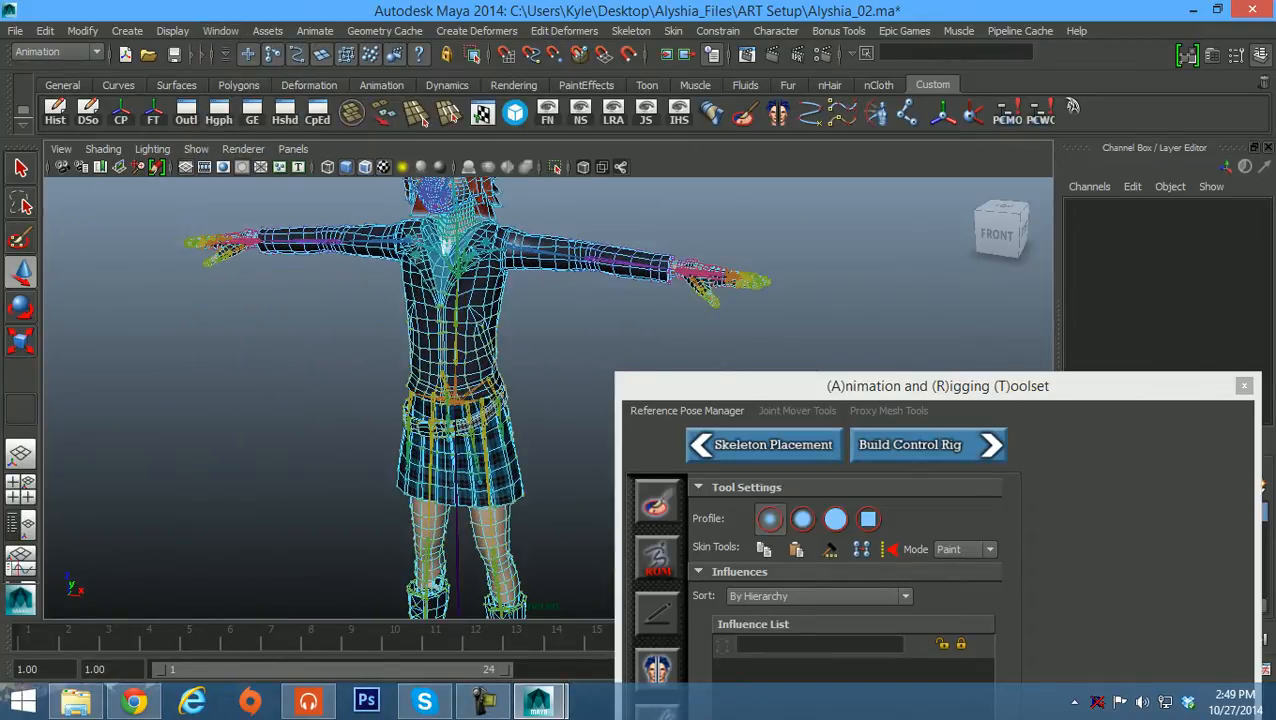
pyautogui.keyDown('alt'); pyautogui.moveTo(525, 253); pyautogui.dragTo(456, 251); pyautogui.keyUp('alt')
pyautogui.keyDown('alt'); pyautogui.moveTo(456, 251); pyautogui.dragTo(424, 251, button='middle'); pyautogui.keyUp('alt')
pyautogui.keyDown('alt'); pyautogui.moveTo(424, 251); pyautogui.dragTo(474, 253, button='right'); pyautogui.keyUp('alt')
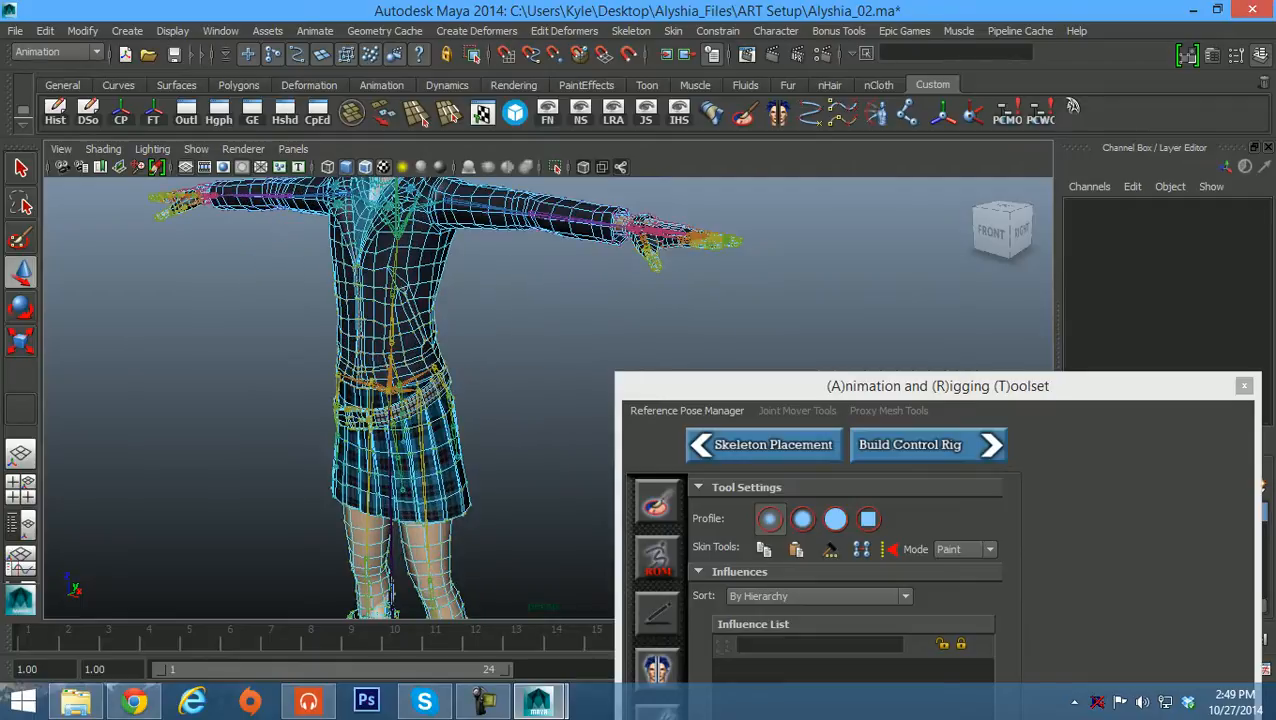
pyautogui.keyDown('alt'); pyautogui.moveTo(474, 253); pyautogui.dragTo(518, 254); pyautogui.keyUp('alt')
# Bring the full rigging toolset into view, return the body mesh to object mode and activate skin weight painting on it
pyautogui.moveTo(937, 386); pyautogui.dragTo(1086, 49)
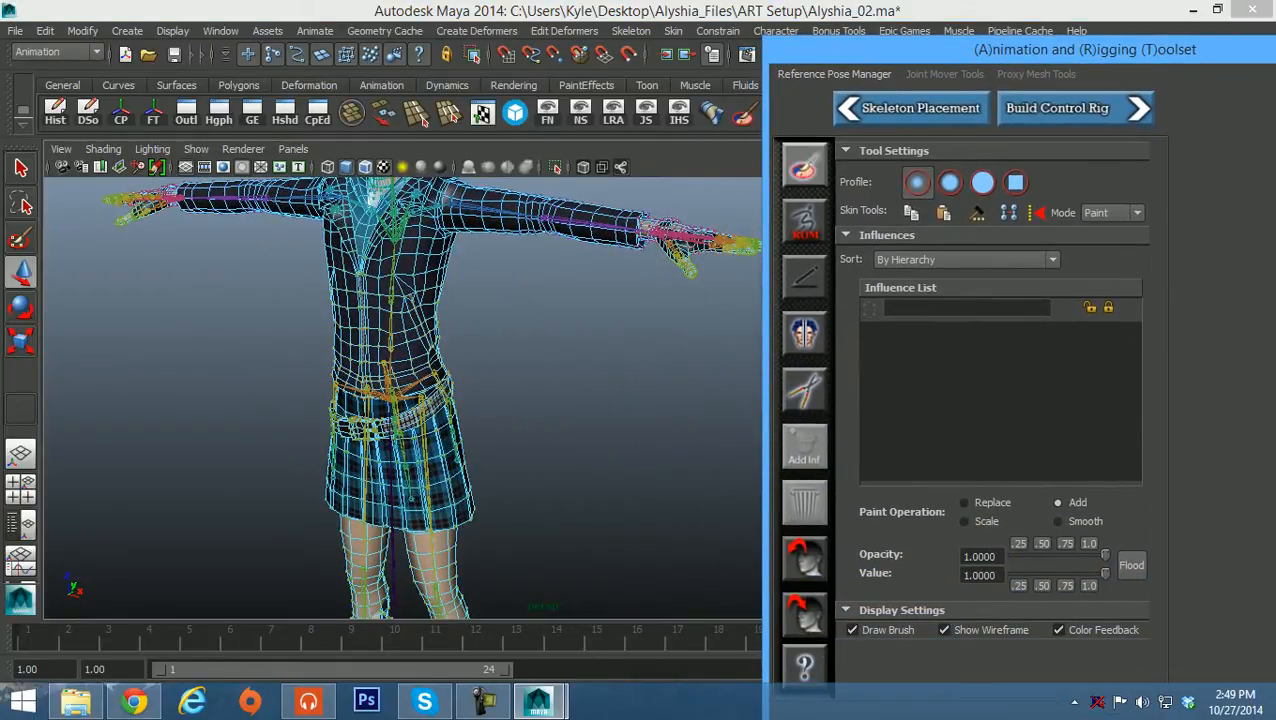
pyautogui.moveTo(420, 300); pyautogui.dragTo(505, 262, button='right')
pyautogui.click(805, 166)
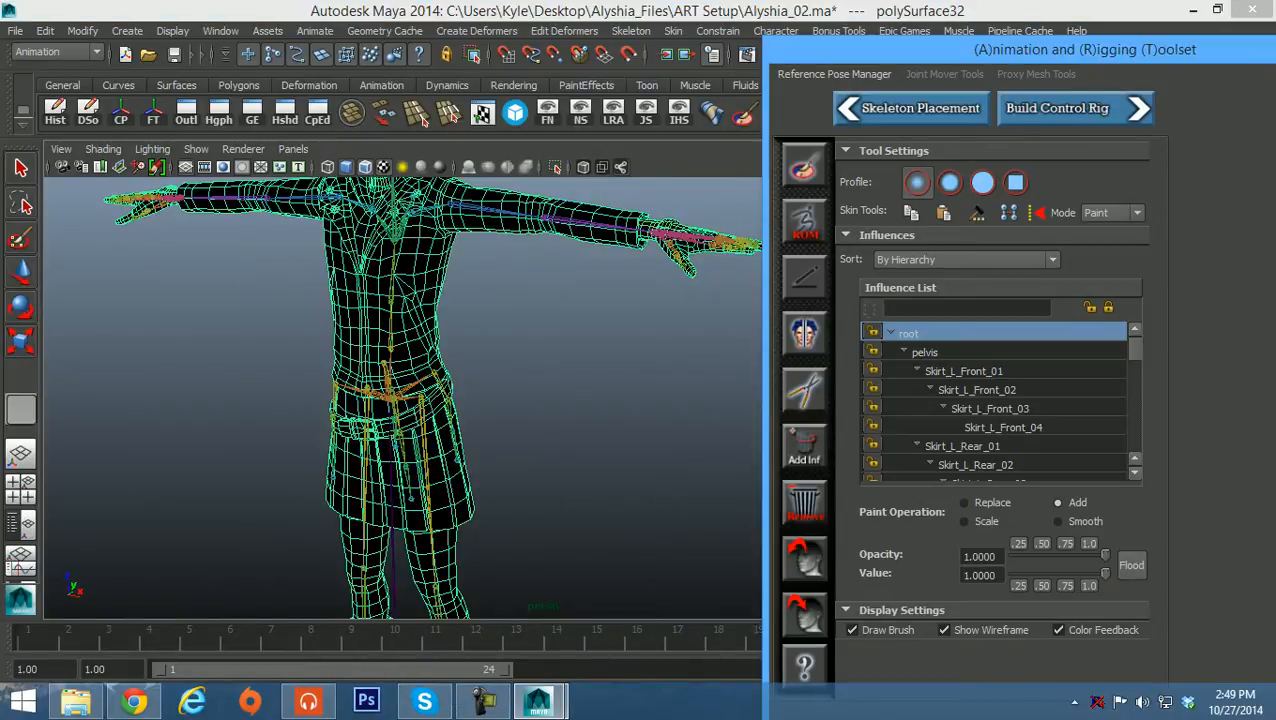
# Display the weight influence of Skirt_L_Front_01 and of the pelvis on the body mesh
pyautogui.click(963, 371)
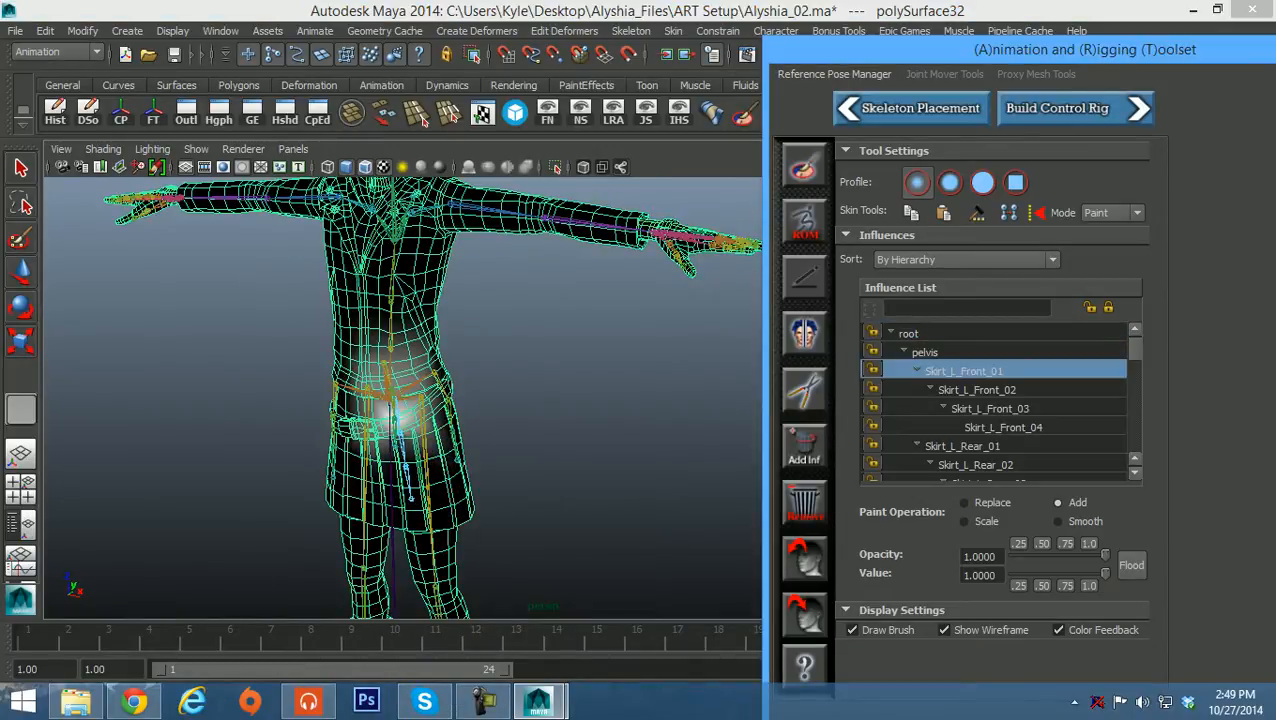
pyautogui.scroll(-6, 1000, 400)
pyautogui.scroll(6, 1000, 400)
pyautogui.click(925, 352)
pyautogui.moveTo(500, 400)
pyautogui.keyDown('alt'); pyautogui.mouseDown()
pyautogui.moveTo(380, 395)
pyautogui.moveTo(445, 400)
pyautogui.moveTo(400, 388)
pyautogui.moveTo(460, 380)
pyautogui.mouseUp(); pyautogui.keyUp('alt')
pyautogui.keyDown('alt'); pyautogui.moveTo(460, 380); pyautogui.dragTo(412, 350, button='right'); pyautogui.keyUp('alt')
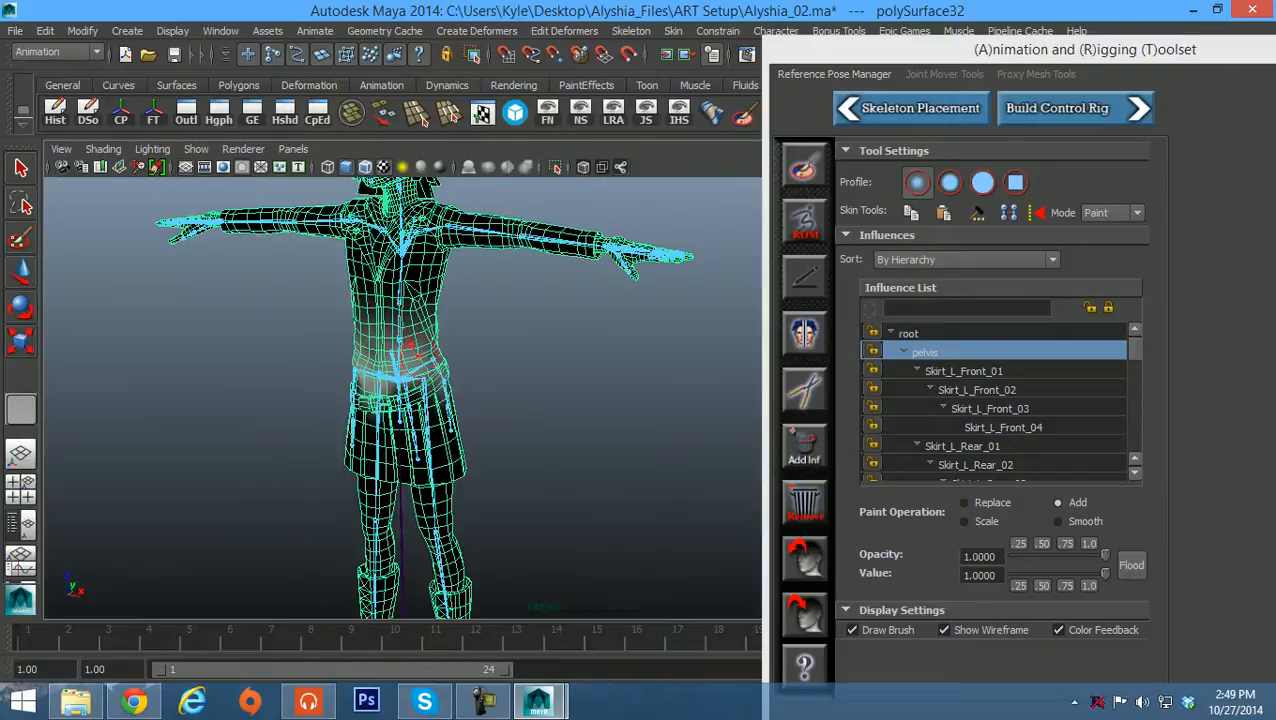
# Try adding pelvis weight across the front of the waist, and undo the strokes
pyautogui.click(419, 364)
pyautogui.click(398, 366)
pyautogui.click(366, 364)
pyautogui.hotkey('ctrl', 'z')
pyautogui.hotkey('ctrl', 'z')
pyautogui.hotkey('ctrl', 'z')
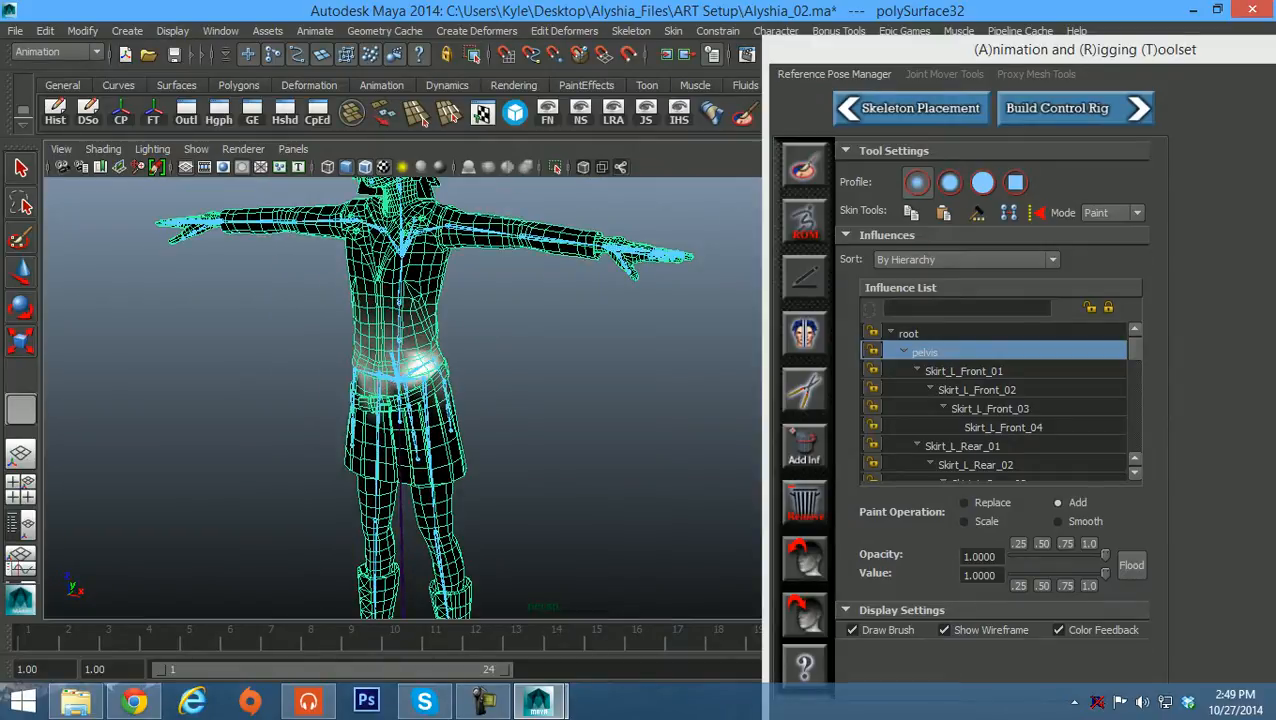
# Try adding pelvis weight around the back of the waist, and undo those strokes
pyautogui.keyDown('alt'); pyautogui.moveTo(430, 368); pyautogui.dragTo(175, 366); pyautogui.keyUp('alt')
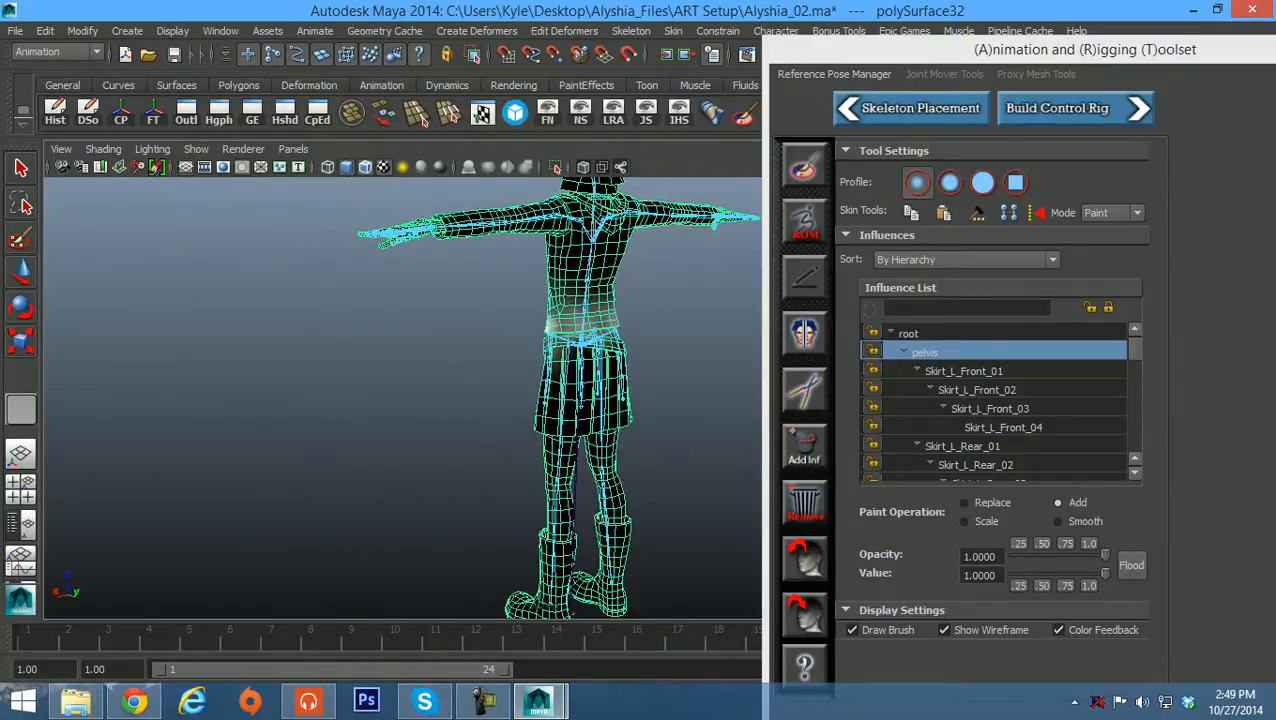
pyautogui.click(571, 325)
pyautogui.click(590, 325)
pyautogui.click(602, 322)
pyautogui.hotkey('ctrl', 'z')
pyautogui.hotkey('ctrl', 'z')
pyautogui.hotkey('ctrl', 'z')
# Check the pelvis weights from the front and leave weight painting for the Move tool
pyautogui.keyDown('alt'); pyautogui.moveTo(600, 325); pyautogui.dragTo(722, 330); pyautogui.keyUp('alt')
pyautogui.keyDown('alt'); pyautogui.moveTo(420, 352); pyautogui.dragTo(436, 366, button='middle'); pyautogui.keyUp('alt')
pyautogui.keyDown('alt'); pyautogui.moveTo(436, 366); pyautogui.dragTo(490, 366, button='right'); pyautogui.keyUp('alt')
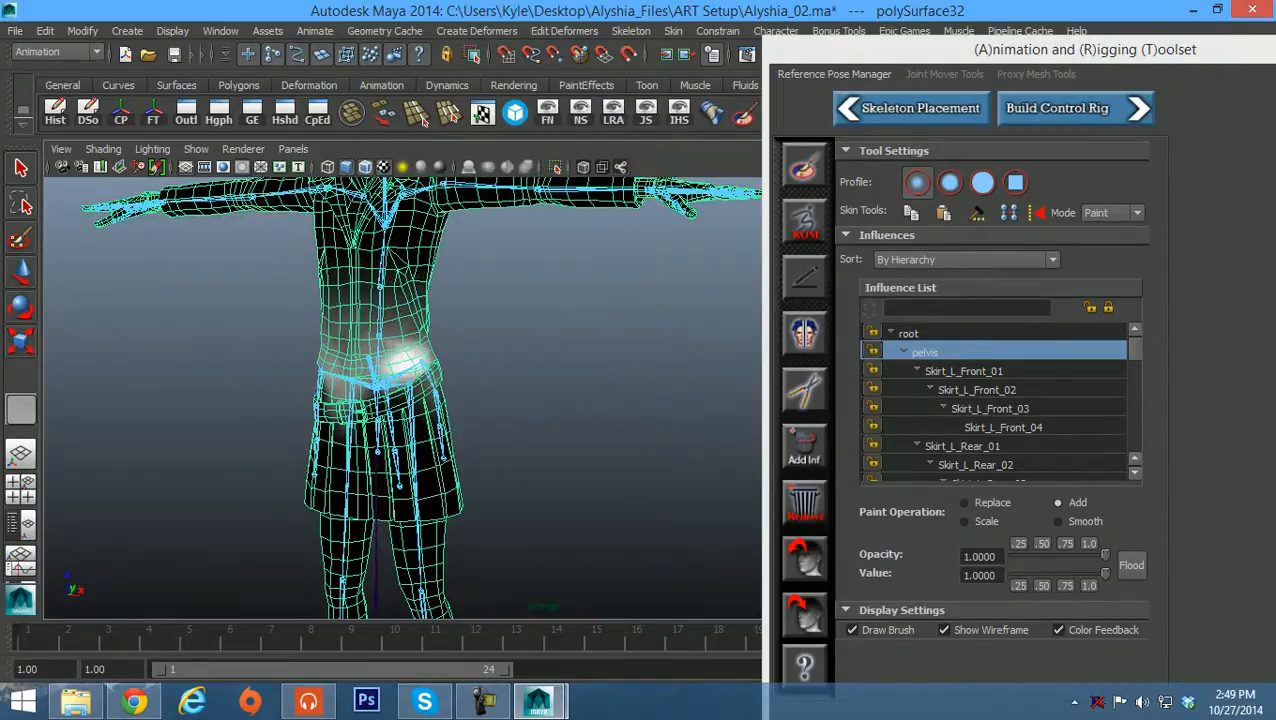
pyautogui.keyDown('alt'); pyautogui.moveTo(410, 362); pyautogui.dragTo(425, 364); pyautogui.keyUp('alt')
pyautogui.keyDown('alt'); pyautogui.moveTo(425, 364); pyautogui.dragTo(380, 364, button='right'); pyautogui.keyUp('alt')
pyautogui.keyDown('alt'); pyautogui.moveTo(380, 364); pyautogui.dragTo(405, 370, button='middle'); pyautogui.keyUp('alt')
pyautogui.press('w')
pyautogui.keyDown('alt'); pyautogui.moveTo(405, 370); pyautogui.dragTo(385, 370, button='right'); pyautogui.keyUp('alt')
pyautogui.keyDown('alt'); pyautogui.moveTo(385, 370); pyautogui.dragTo(406, 399, button='middle'); pyautogui.keyUp('alt')
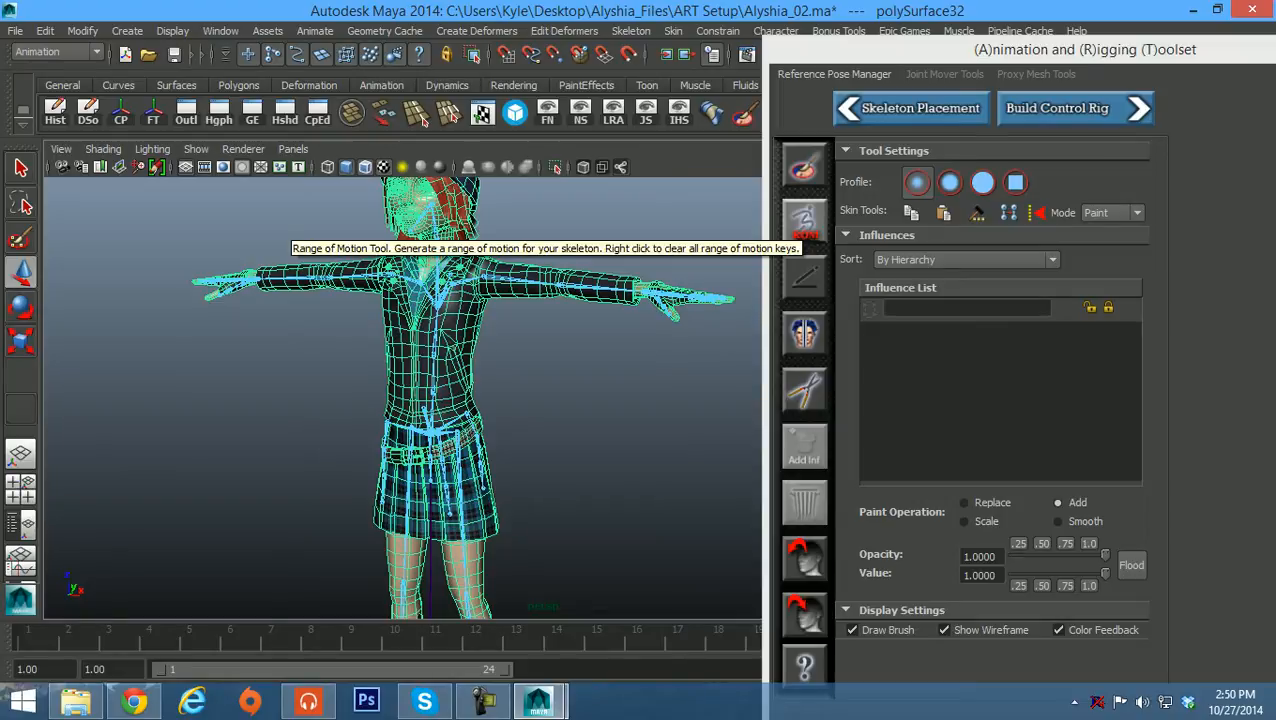
# Open the Range of Motion Generator and choose spine_01, spine_02 and spine_03 as the joints to animate
pyautogui.click(805, 220)
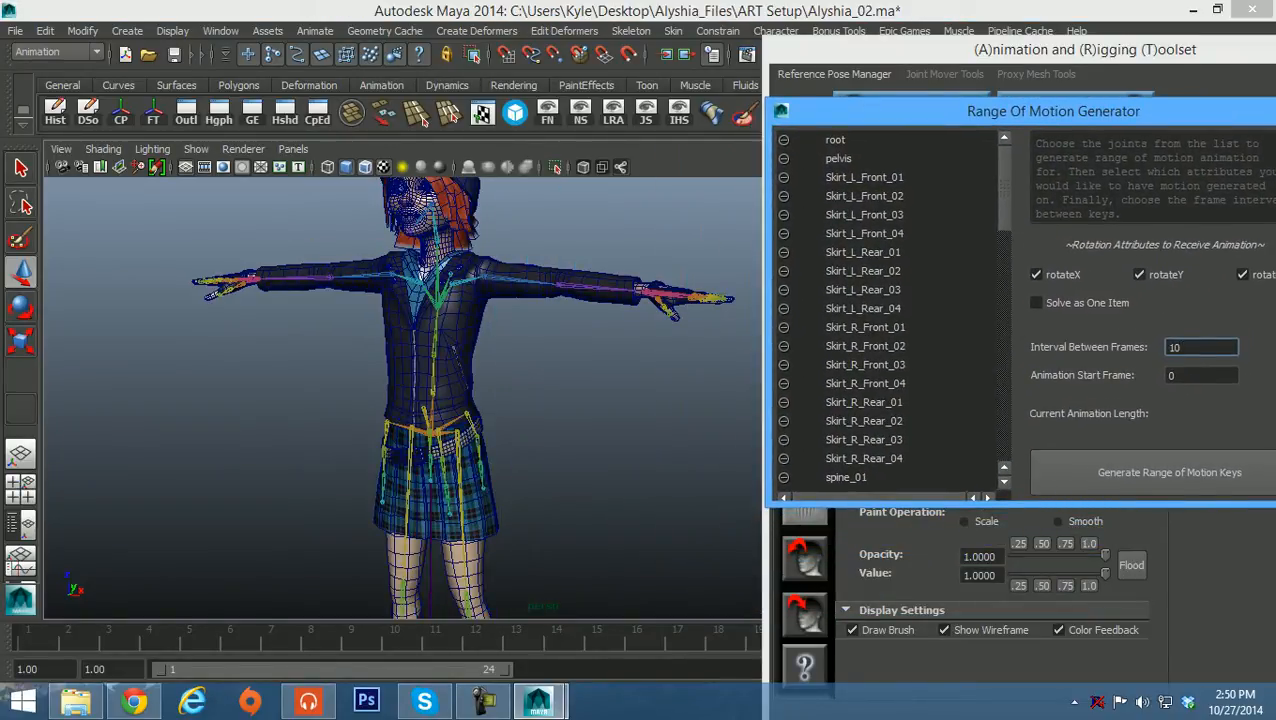
pyautogui.click(865, 177)
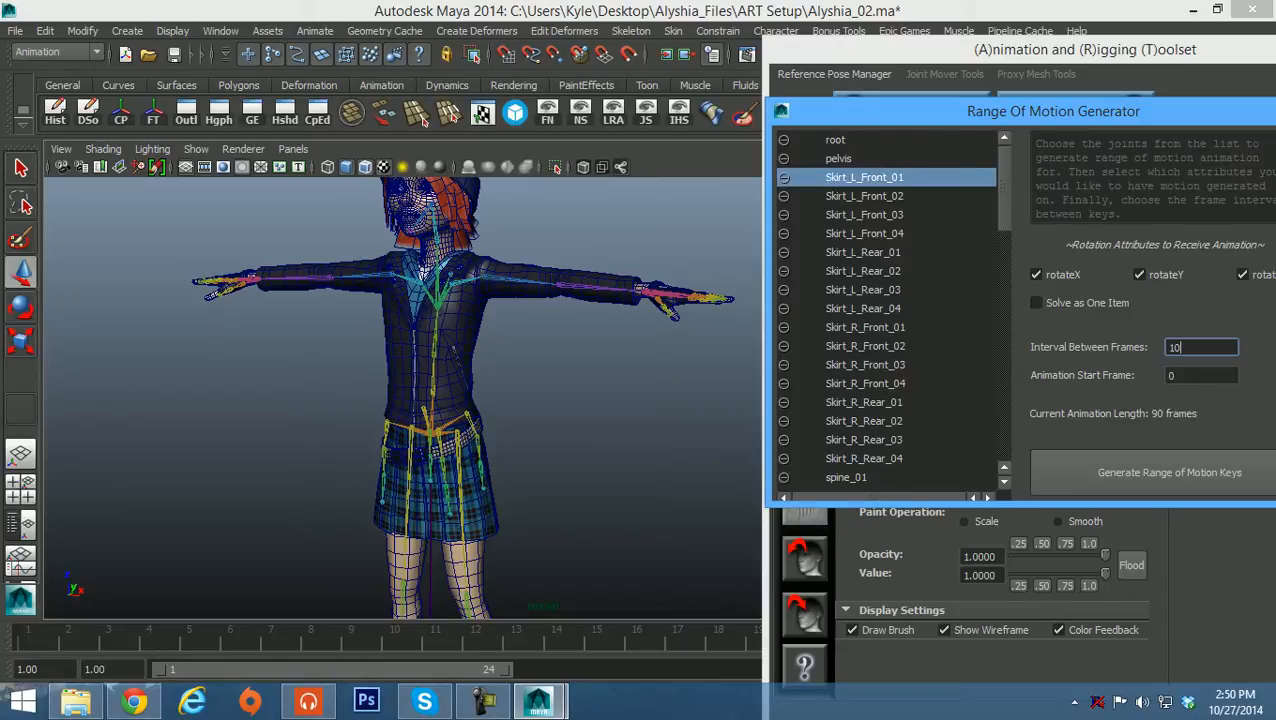
pyautogui.scroll(-4, 890, 310)
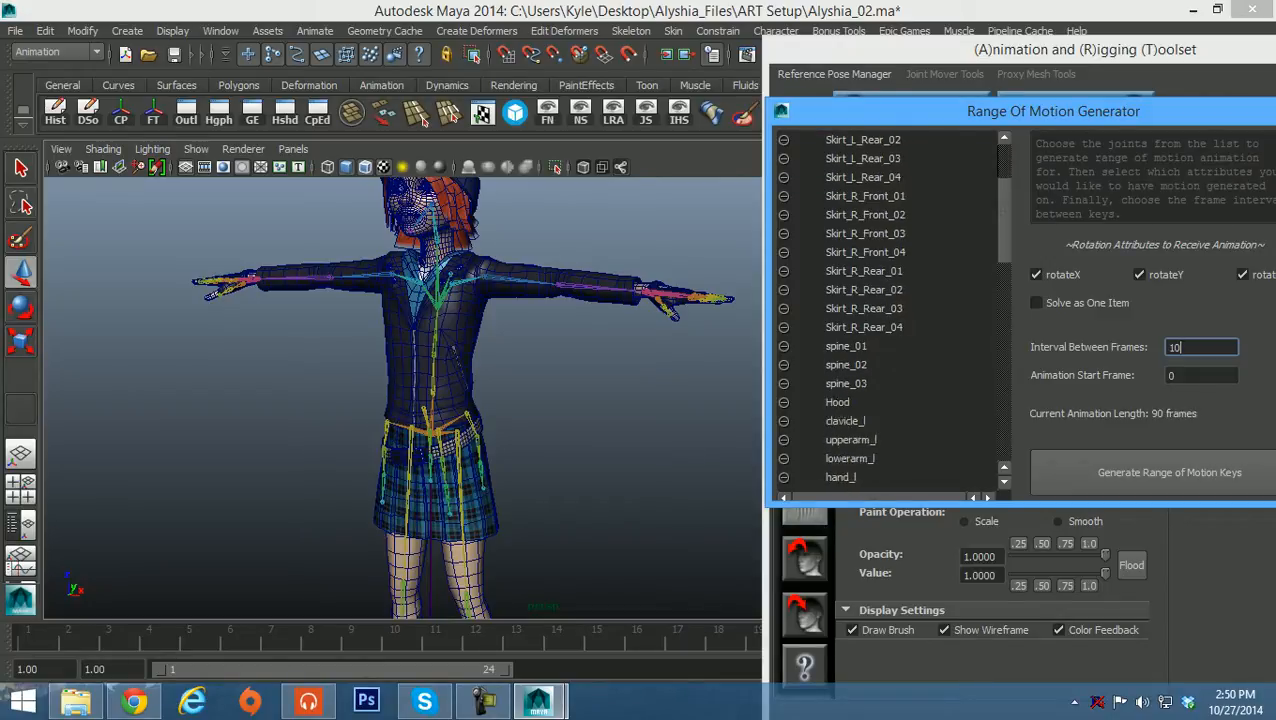
pyautogui.click(847, 271)
pyautogui.keyDown('ctrl'); pyautogui.click(847, 290); pyautogui.keyUp('ctrl')
pyautogui.keyDown('ctrl'); pyautogui.click(847, 309); pyautogui.keyUp('ctrl')
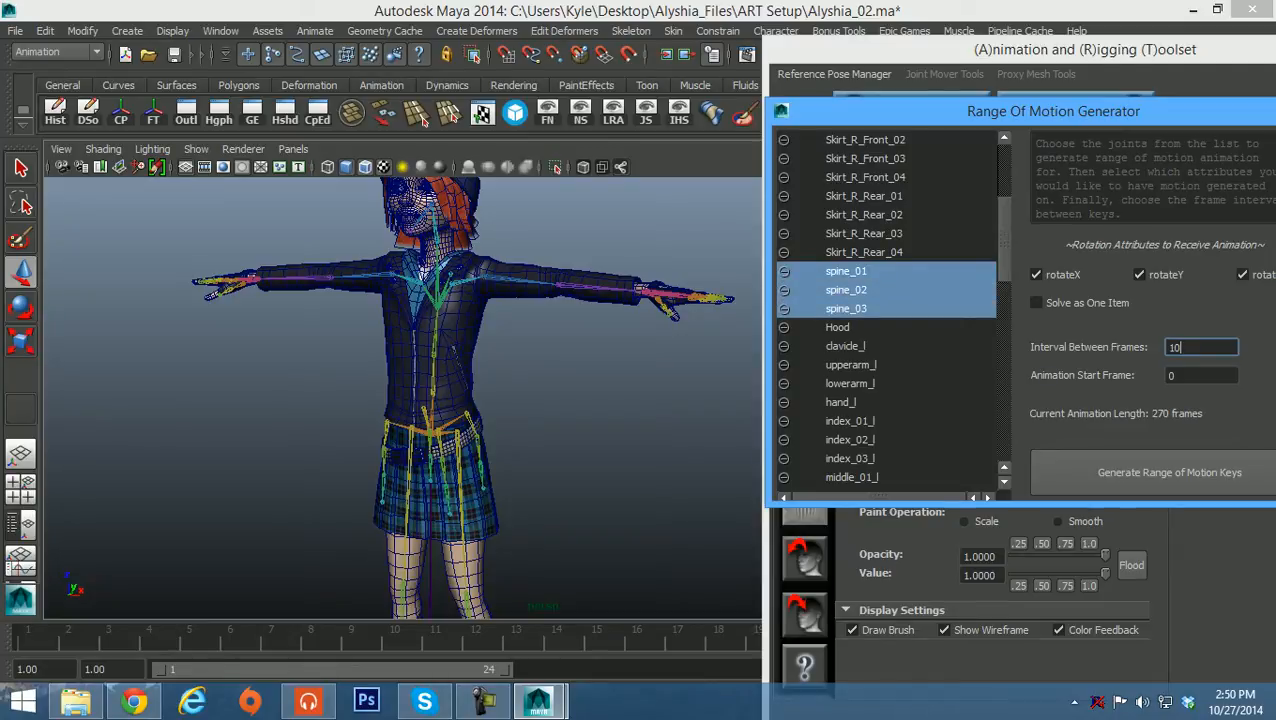
pyautogui.moveTo(1053, 111); pyautogui.dragTo(970, 75)
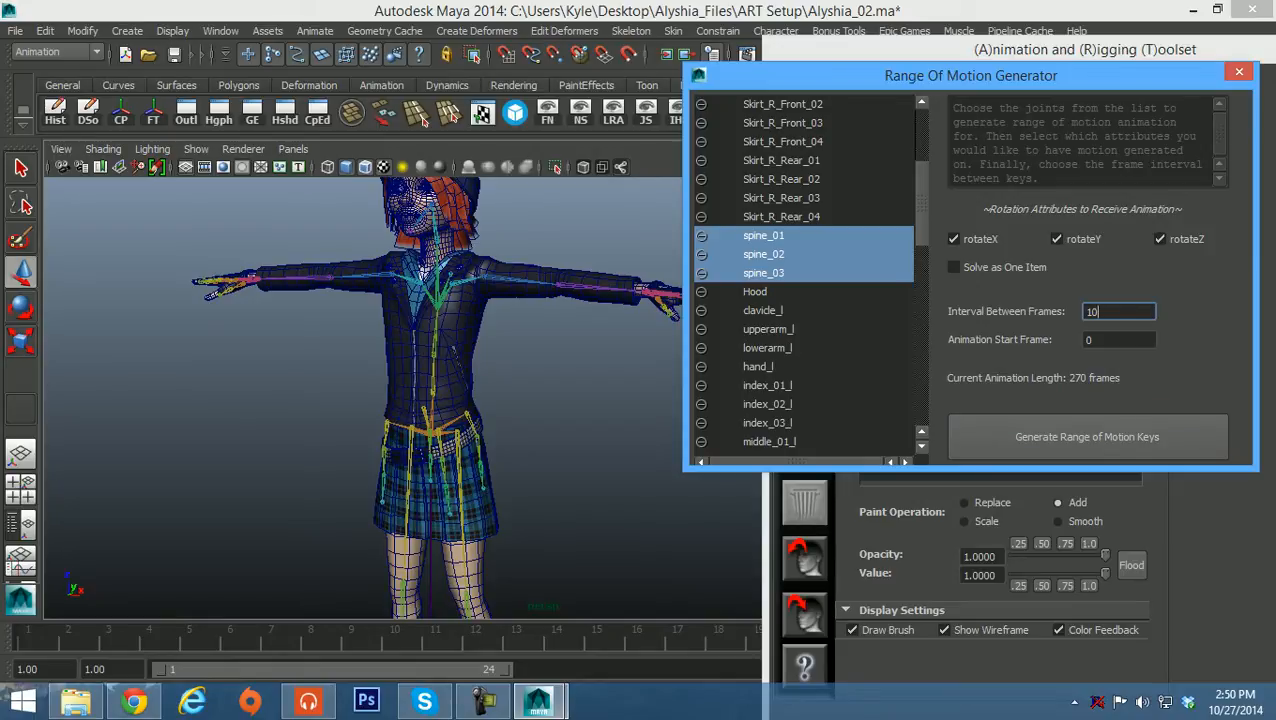
# Extend the playback range and generate range of motion keys for the three spine joints with Solve as One Item enabled
pyautogui.moveTo(505, 669); pyautogui.dragTo(868, 669)
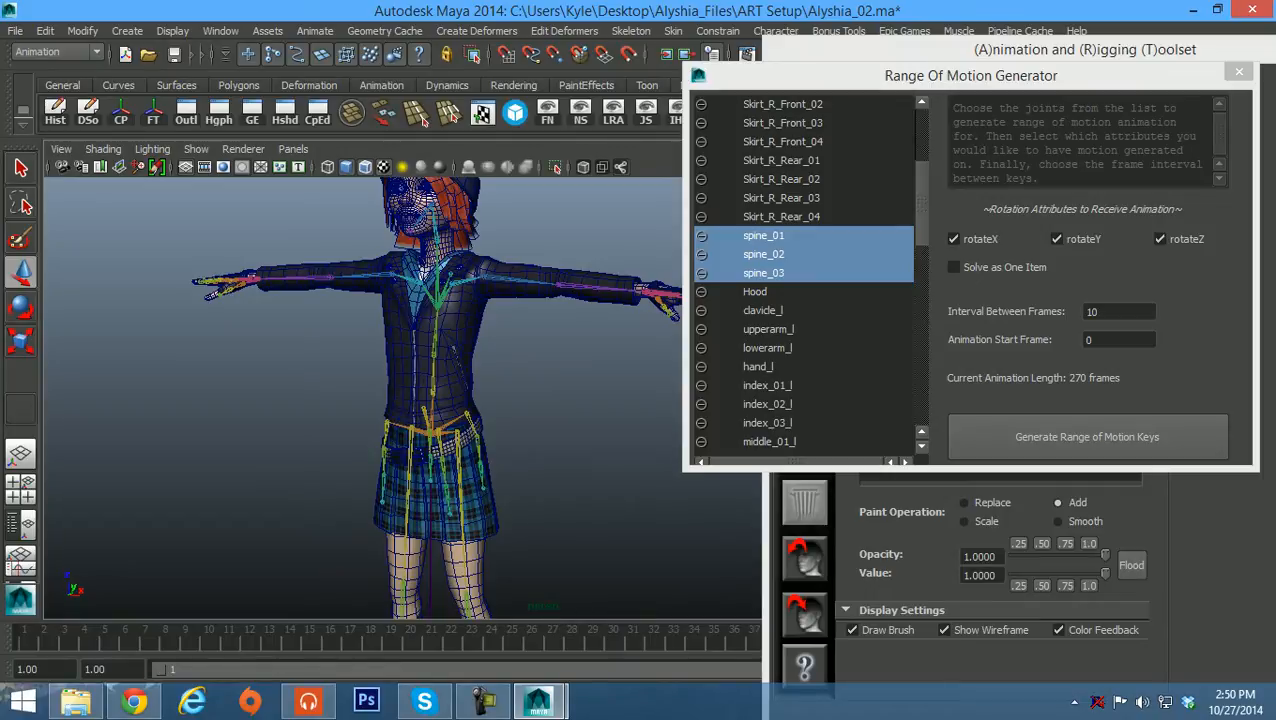
pyautogui.click(954, 267)
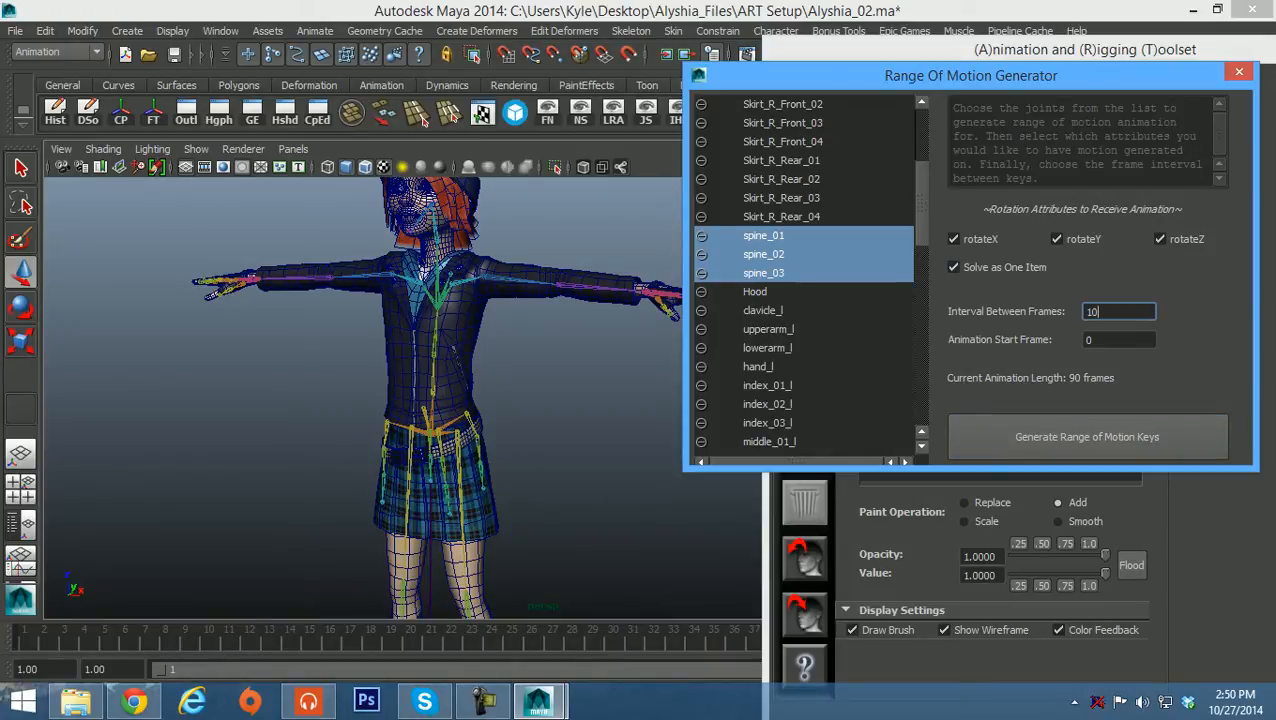
pyautogui.click(1087, 437)
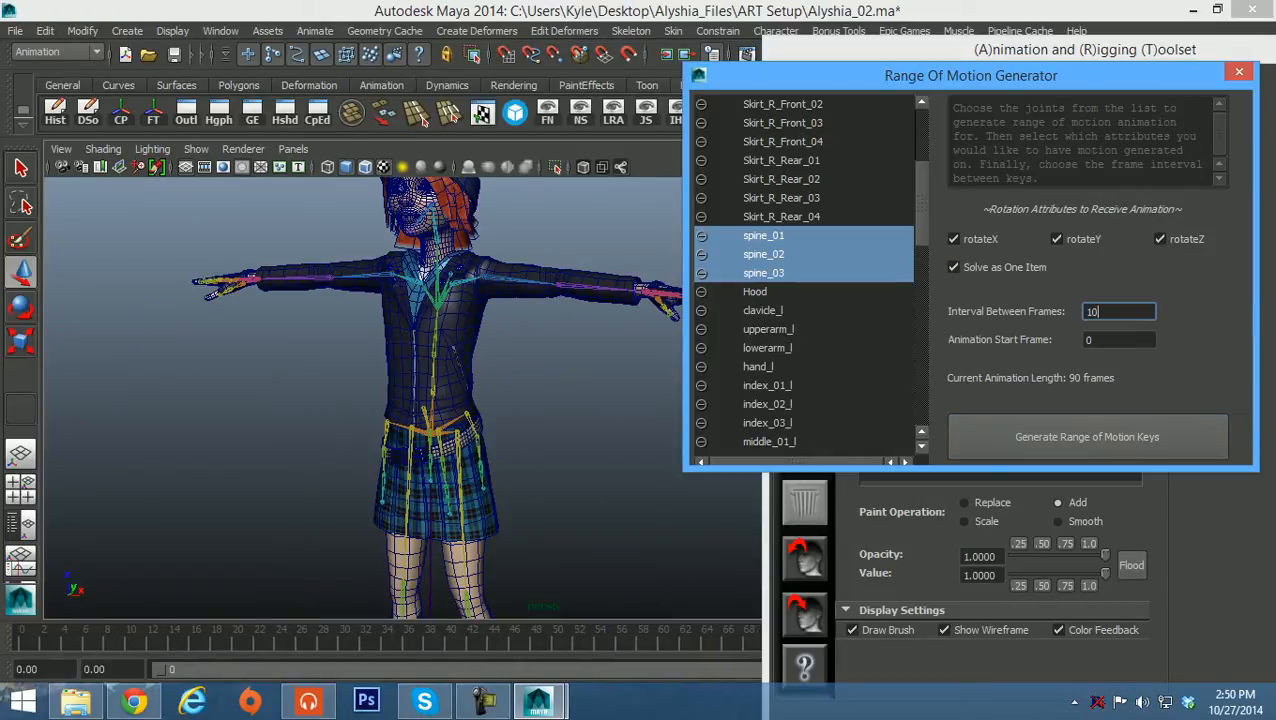
pyautogui.keyDown('alt'); pyautogui.moveTo(470, 400); pyautogui.dragTo(430, 402); pyautogui.keyUp('alt')
pyautogui.click(1239, 72)
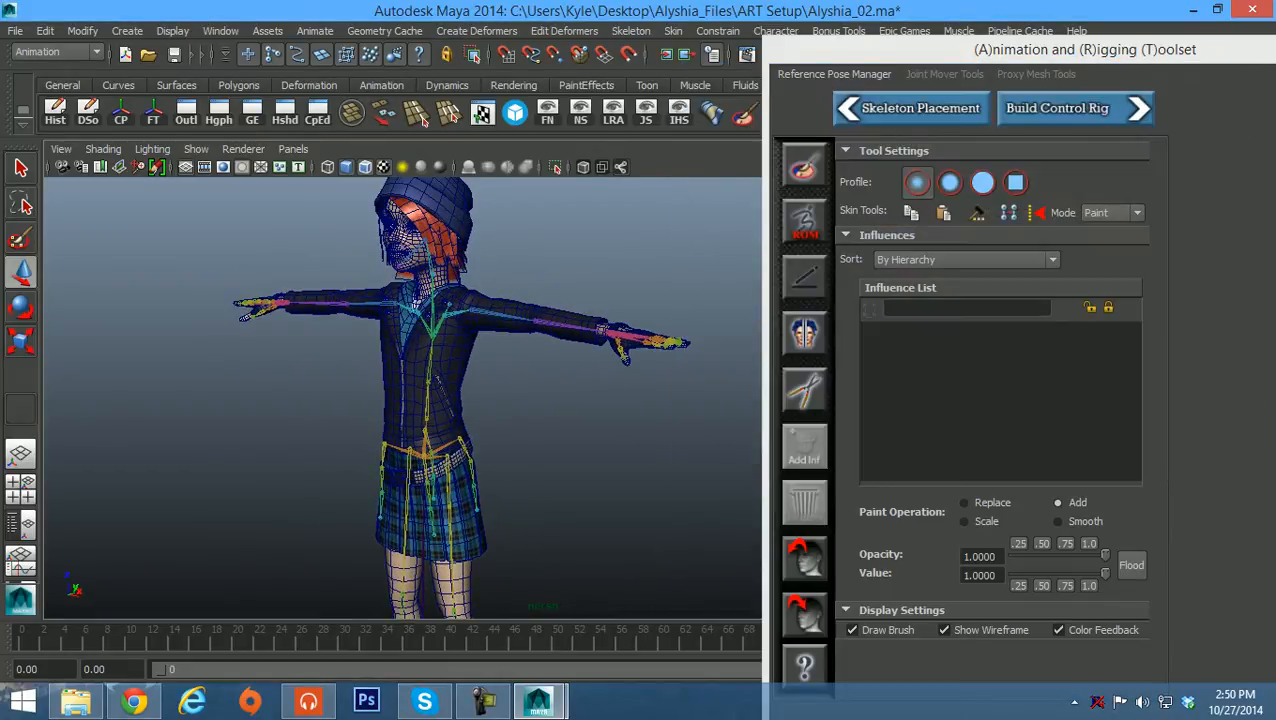
# Scrub through the spine animation, stopping at frame 51 to examine how the bent torso and waist deform
pyautogui.moveTo(22, 640); pyautogui.dragTo(568, 640)
pyautogui.keyDown('alt'); pyautogui.moveTo(600, 380); pyautogui.dragTo(450, 388, button='middle'); pyautogui.keyUp('alt')
pyautogui.keyDown('alt'); pyautogui.moveTo(450, 388); pyautogui.dragTo(600, 388, button='right'); pyautogui.keyUp('alt')
pyautogui.keyDown('alt'); pyautogui.moveTo(500, 390); pyautogui.dragTo(572, 337, button='middle'); pyautogui.keyUp('alt')
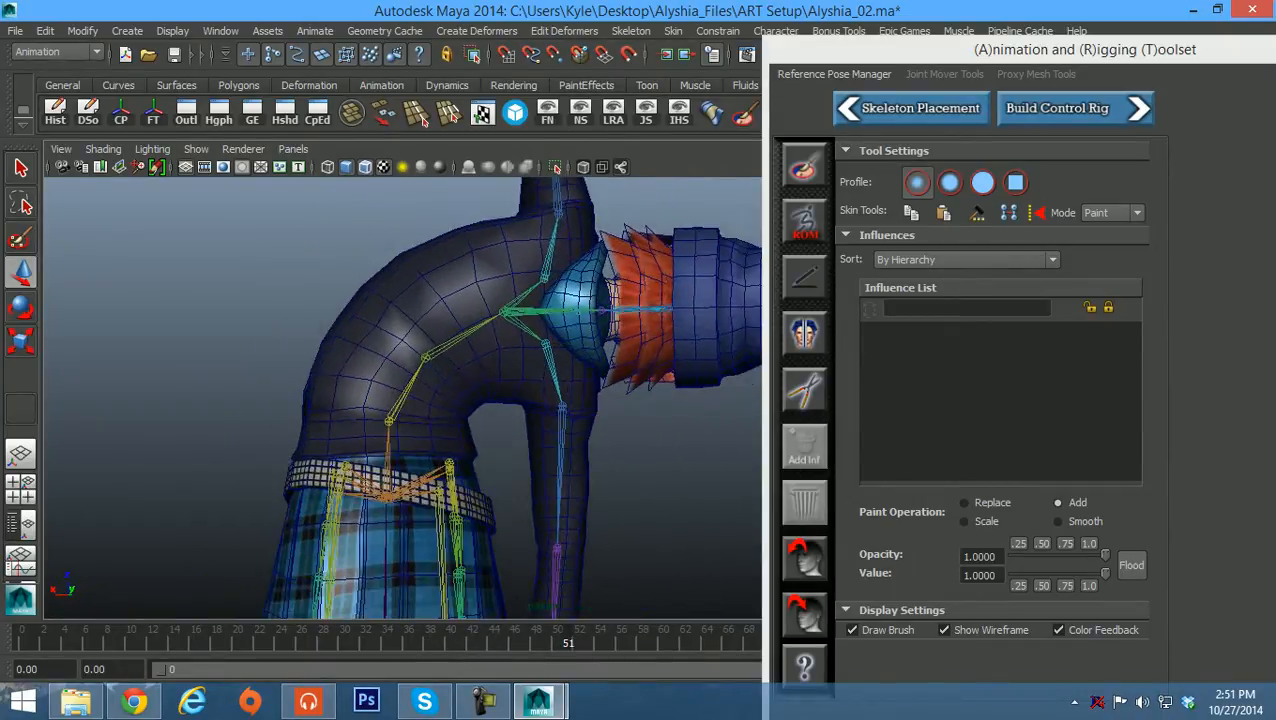
pyautogui.keyDown('alt'); pyautogui.moveTo(480, 400); pyautogui.dragTo(514, 390); pyautogui.keyUp('alt')
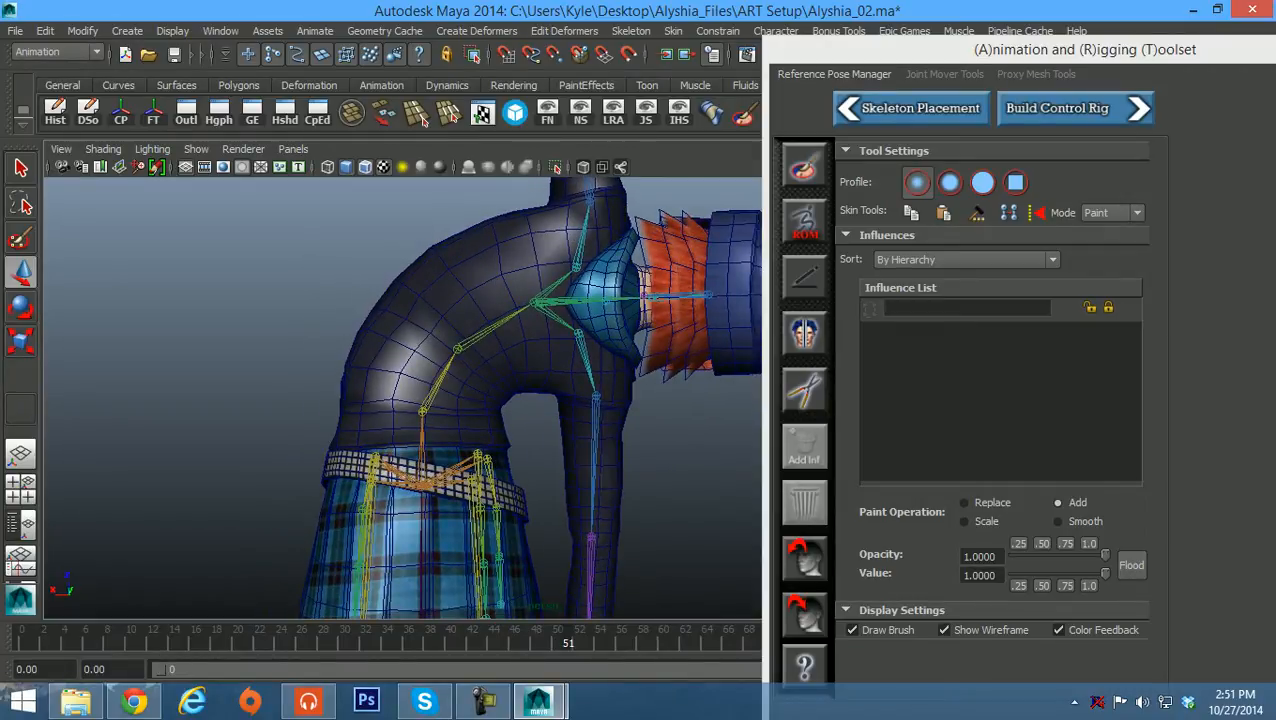
pyautogui.moveTo(568, 640); pyautogui.dragTo(825, 640)
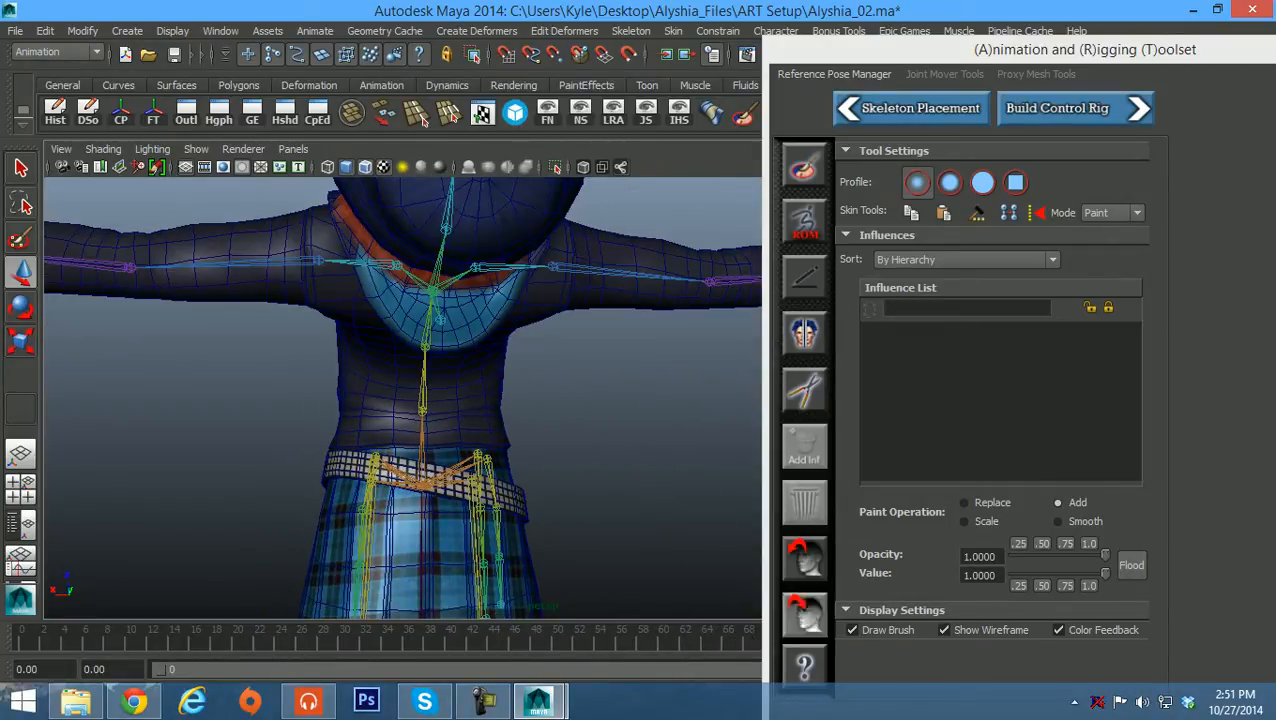
# Return to frame 0 and clear the spine's range of motion keys from the skeleton
pyautogui.keyDown('alt'); pyautogui.moveTo(400, 410); pyautogui.dragTo(610, 400); pyautogui.keyUp('alt')
pyautogui.keyDown('alt'); pyautogui.moveTo(600, 400); pyautogui.dragTo(455, 400, button='right'); pyautogui.keyUp('alt')
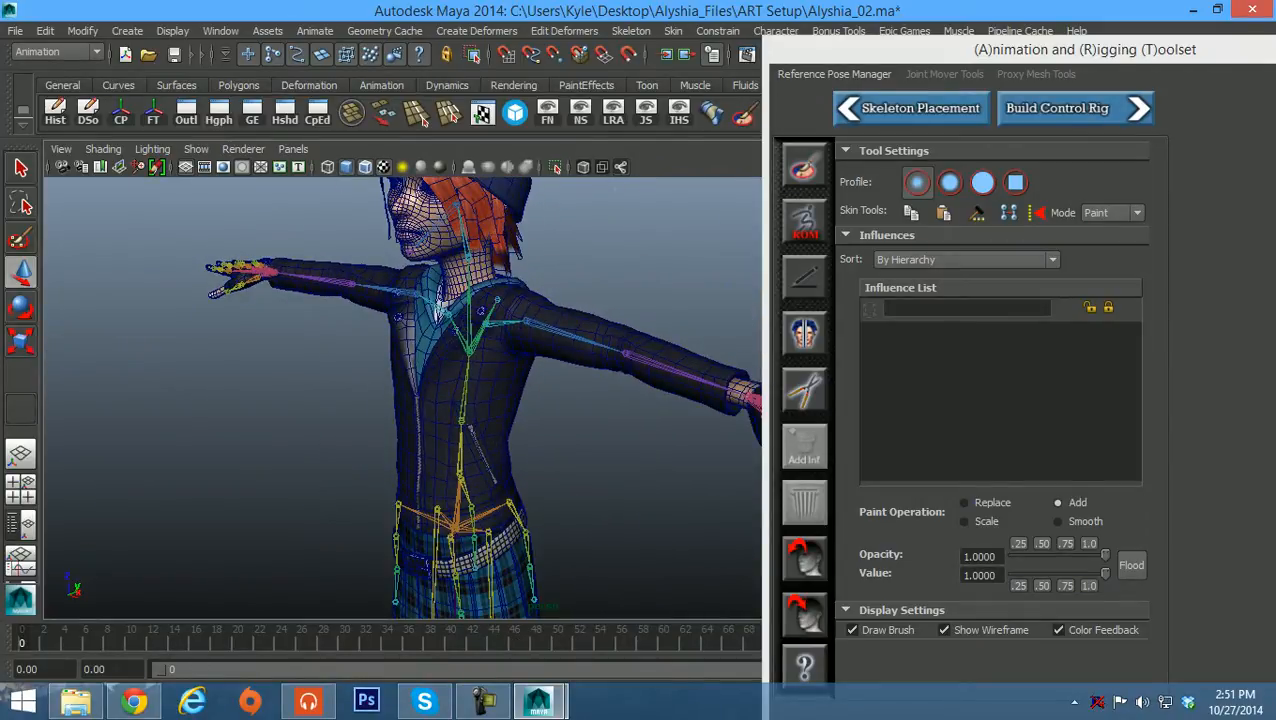
pyautogui.keyDown('alt'); pyautogui.moveTo(430, 400); pyautogui.dragTo(370, 390, button='right'); pyautogui.keyUp('alt')
pyautogui.keyDown('alt'); pyautogui.moveTo(370, 390); pyautogui.dragTo(405, 400); pyautogui.keyUp('alt')
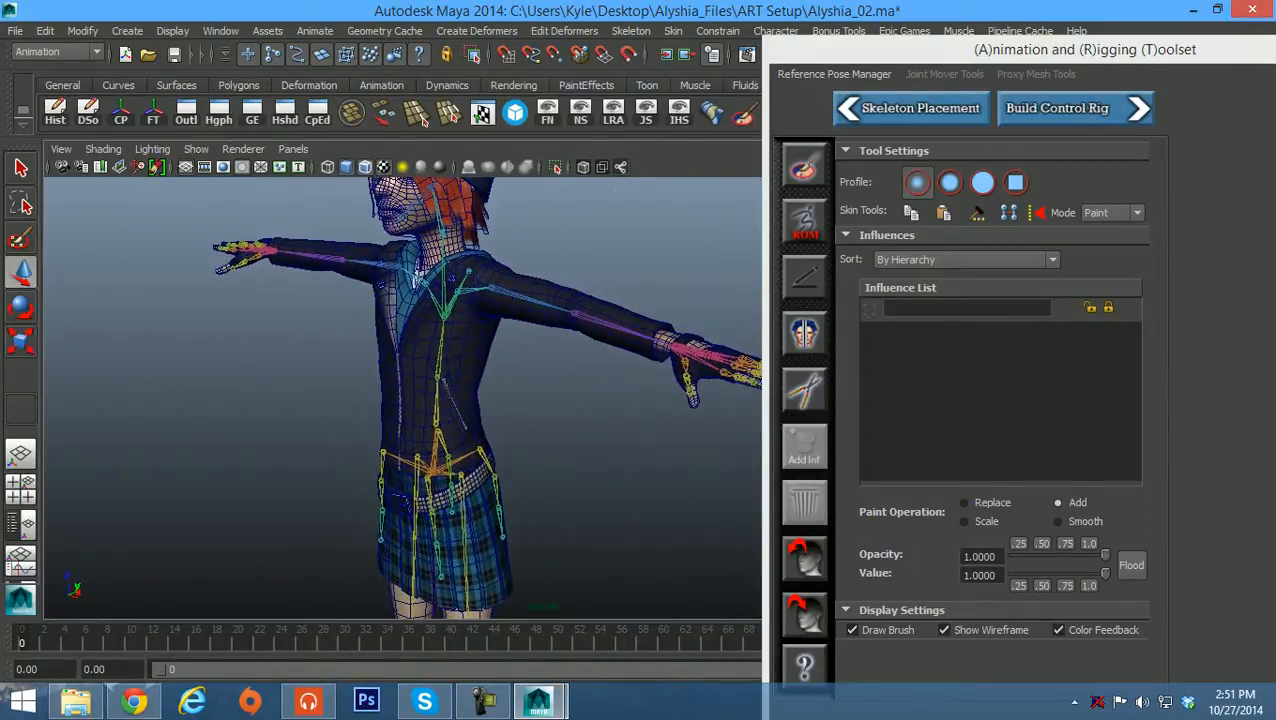
pyautogui.keyDown('alt'); pyautogui.moveTo(448, 366); pyautogui.dragTo(456, 414, button='middle'); pyautogui.keyUp('alt')
pyautogui.keyDown('alt'); pyautogui.moveTo(456, 414); pyautogui.dragTo(476, 392); pyautogui.keyUp('alt')
pyautogui.click(808, 214)
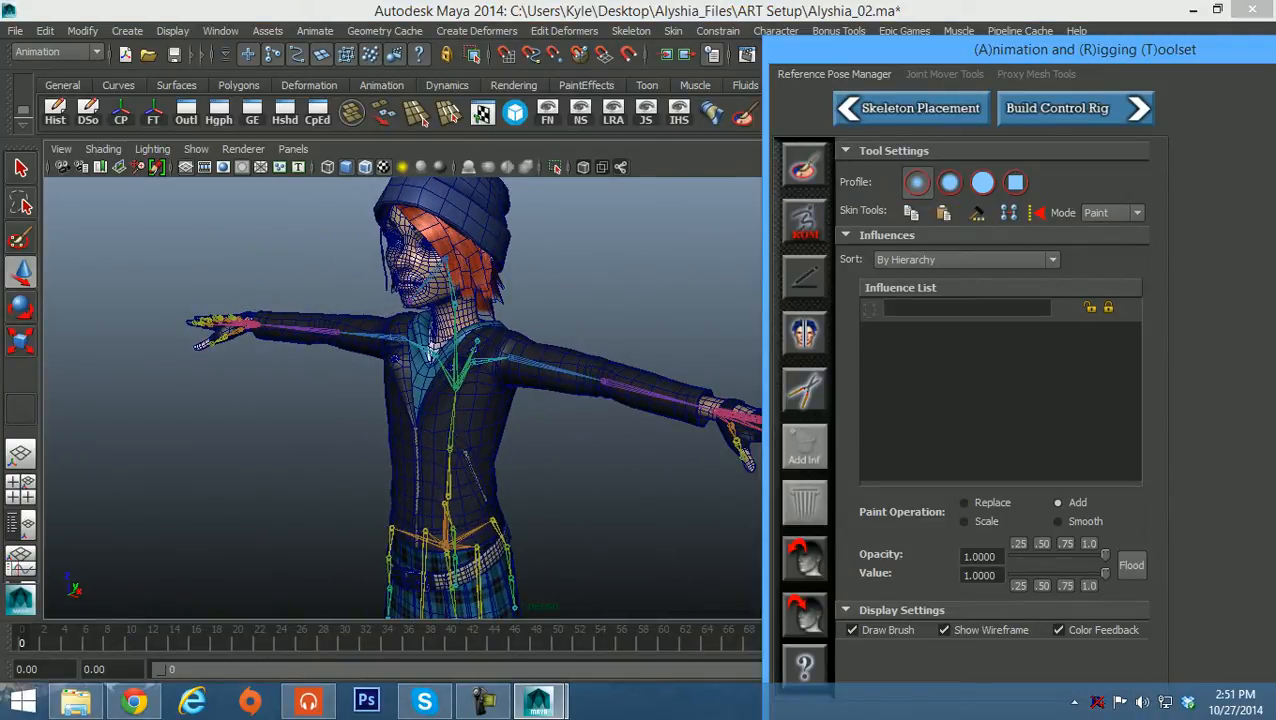
pyautogui.moveTo(22, 638)
pyautogui.mouseDown()
pyautogui.moveTo(768, 638)
pyautogui.moveTo(22, 638)
pyautogui.mouseUp()
pyautogui.keyDown('alt'); pyautogui.moveTo(400, 478); pyautogui.dragTo(448, 440); pyautogui.keyUp('alt')
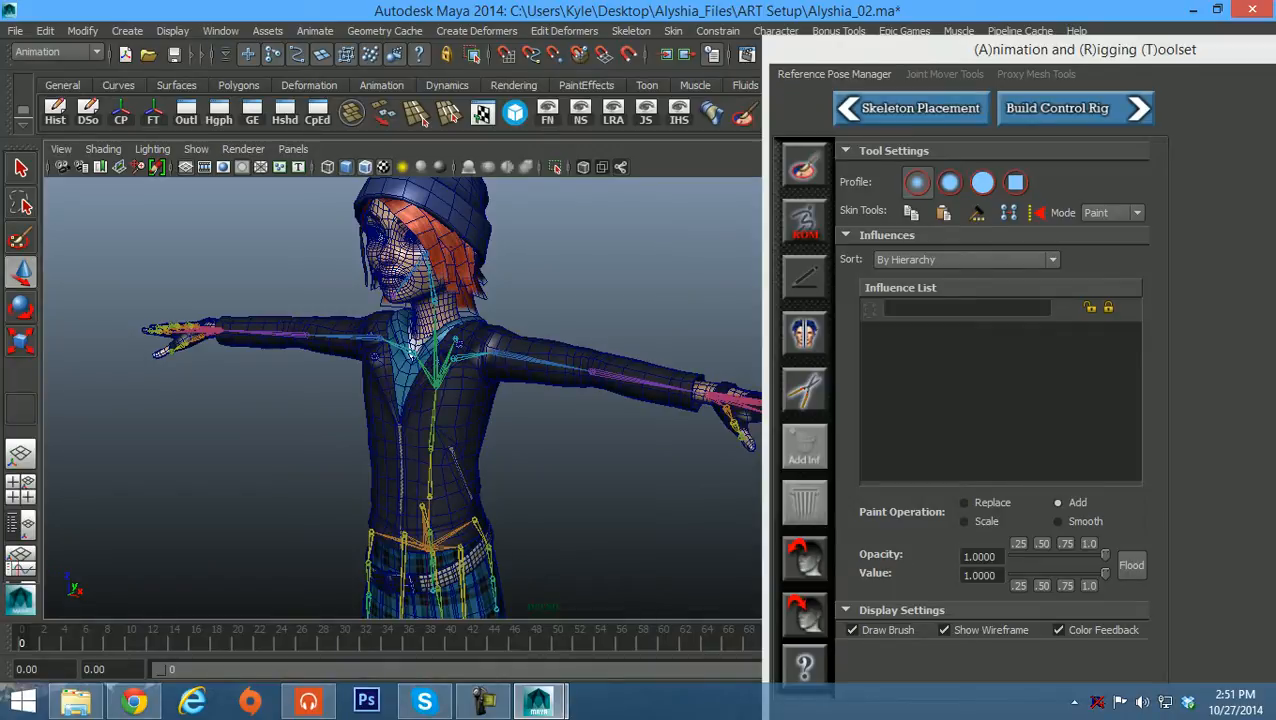
# Generate range of motion keys for clavicle_l, upperarm_l and lowerarm_l as separate joints
pyautogui.click(805, 220)
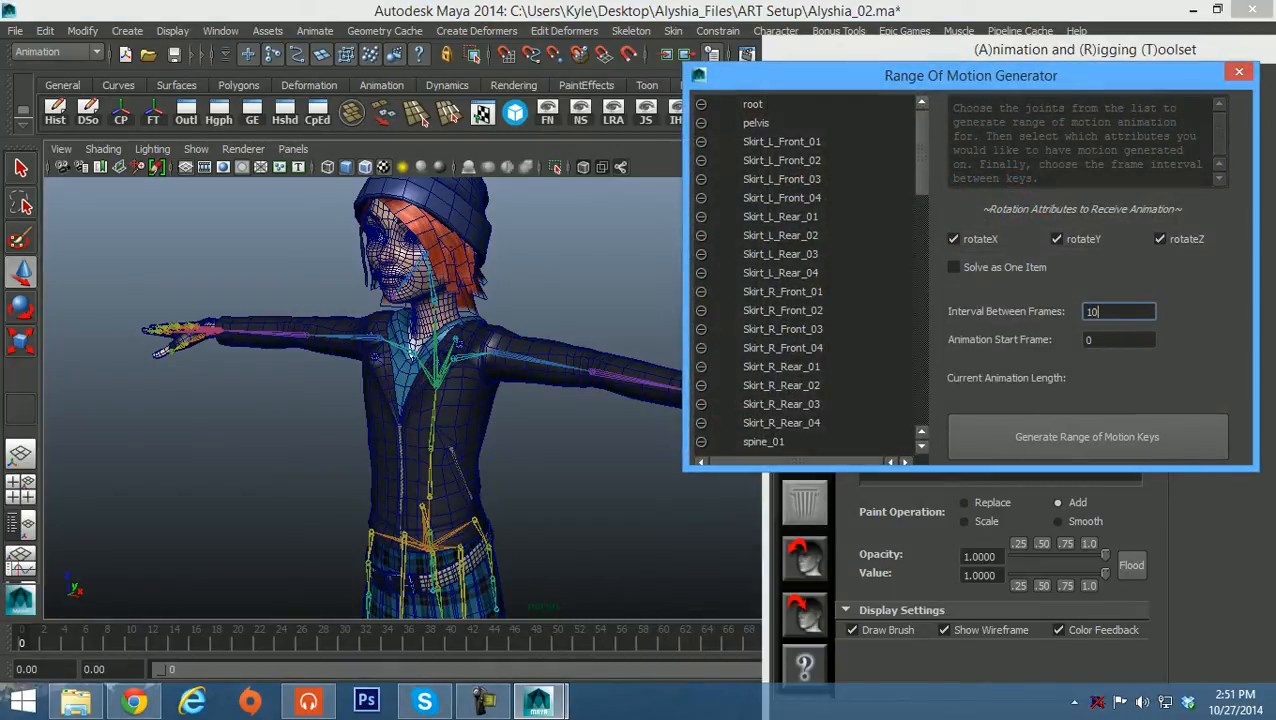
pyautogui.scroll(-2, 810, 275)
pyautogui.scroll(-3, 810, 275)
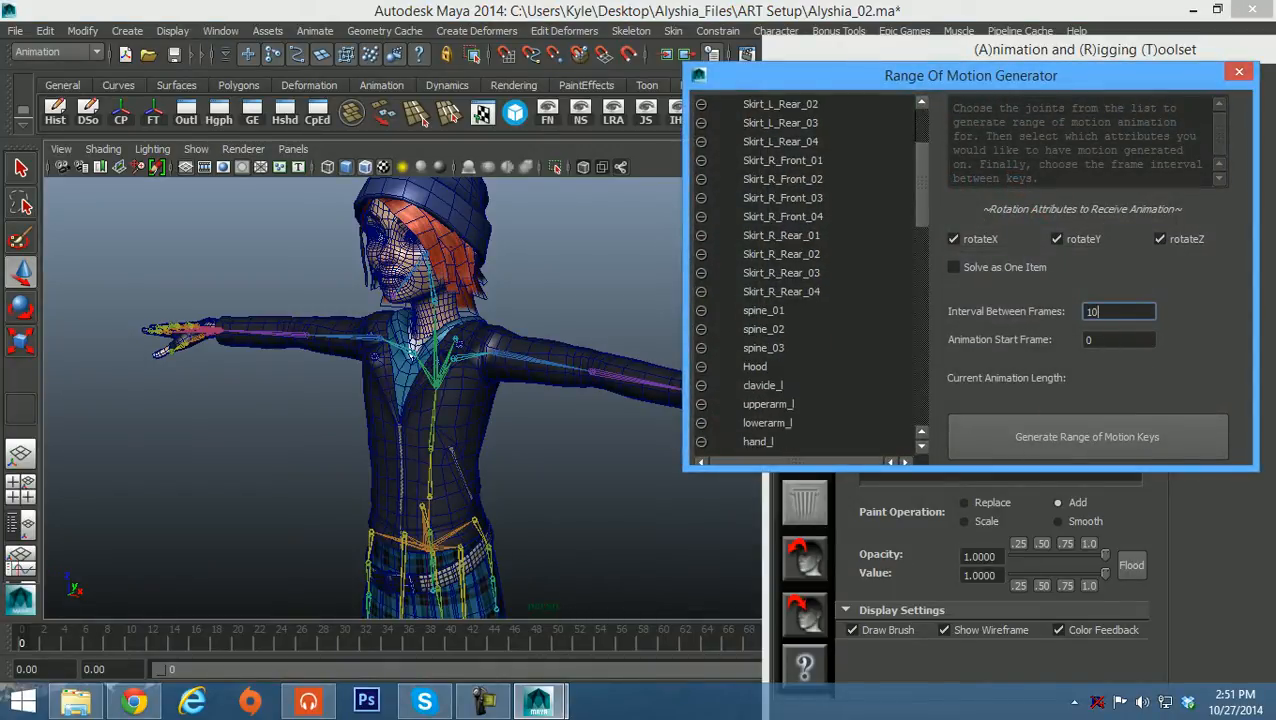
pyautogui.scroll(-2, 810, 275)
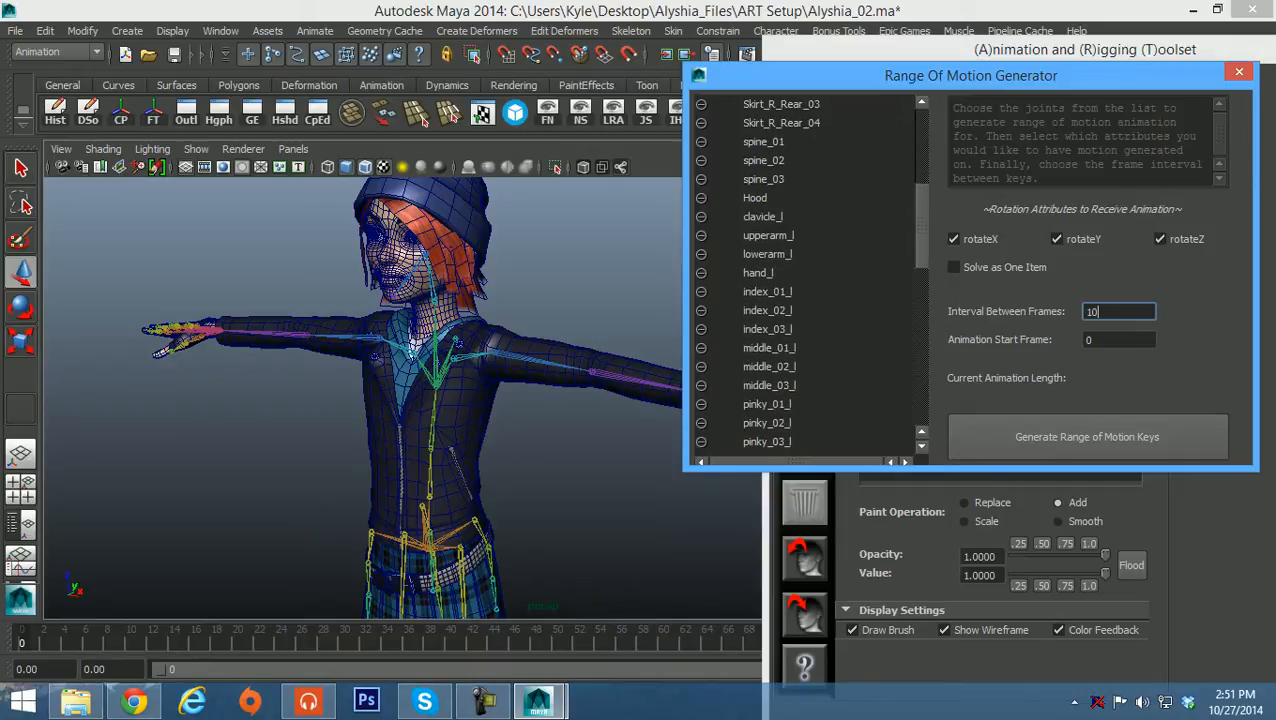
pyautogui.moveTo(762, 198); pyautogui.dragTo(766, 235)
pyautogui.keyDown('alt'); pyautogui.moveTo(540, 370); pyautogui.dragTo(420, 395, button='middle'); pyautogui.keyUp('alt')
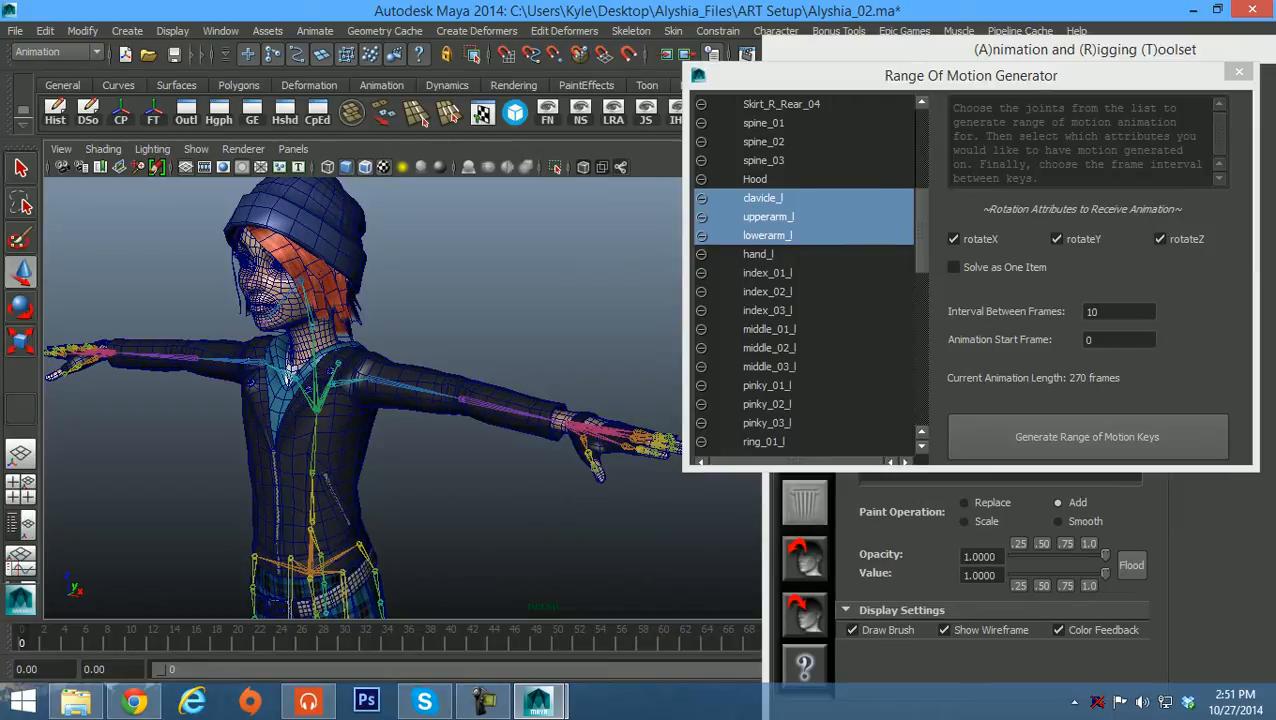
pyautogui.click(1088, 437)
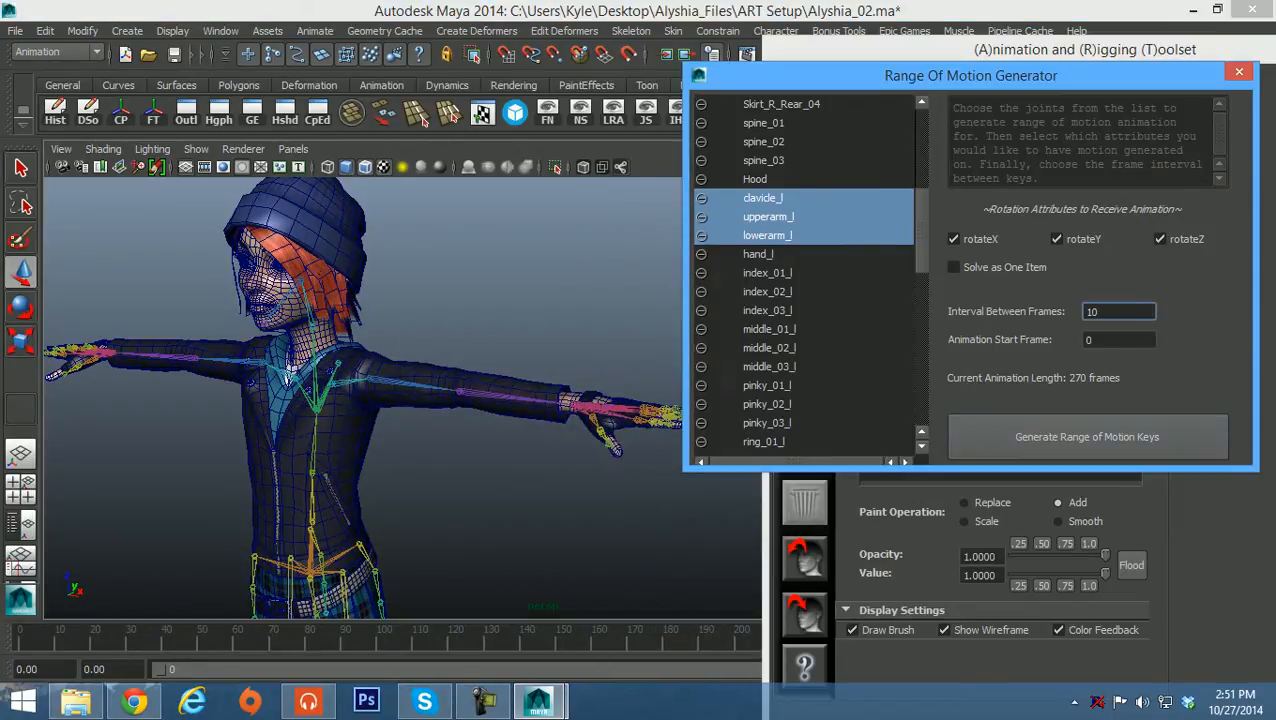
# Examine the left shoulder and arm deformation in the generated arm animation
pyautogui.keyDown('alt'); pyautogui.moveTo(400, 410); pyautogui.dragTo(360, 405); pyautogui.keyUp('alt')
pyautogui.keyDown('alt'); pyautogui.moveTo(360, 405); pyautogui.dragTo(430, 405, button='right'); pyautogui.keyUp('alt')
pyautogui.keyDown('alt'); pyautogui.moveTo(380, 380); pyautogui.dragTo(440, 415, button='middle'); pyautogui.keyUp('alt')
pyautogui.keyDown('alt'); pyautogui.moveTo(400, 400); pyautogui.dragTo(430, 402, button='right'); pyautogui.keyUp('alt')
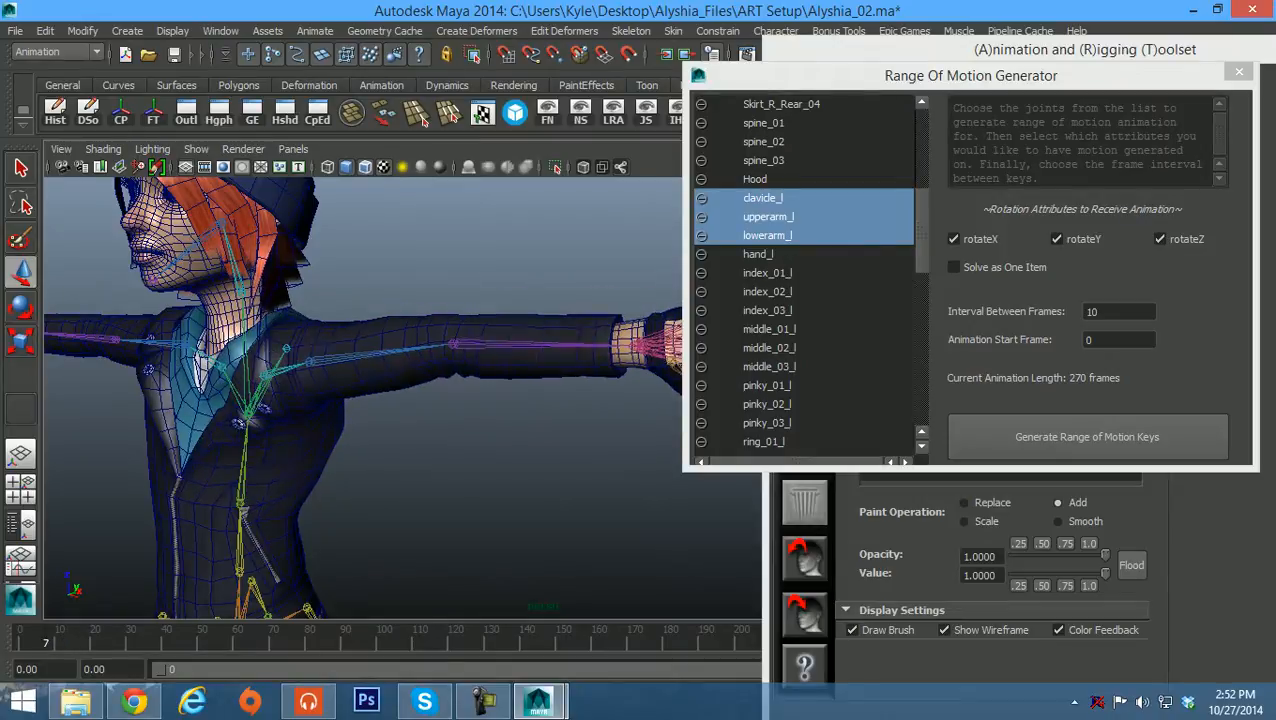
pyautogui.moveTo(440, 400)
pyautogui.keyDown('alt'); pyautogui.mouseDown()
pyautogui.moveTo(345, 402)
pyautogui.moveTo(420, 402)
pyautogui.mouseUp(); pyautogui.keyUp('alt')
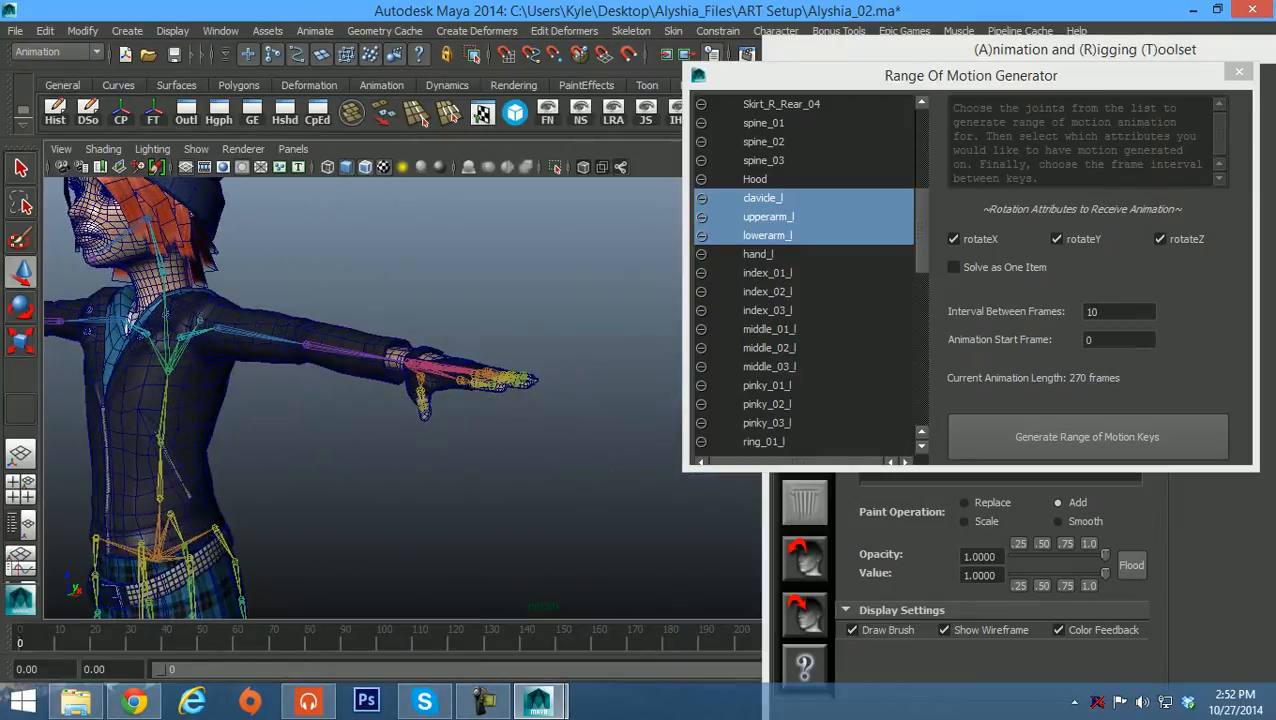
pyautogui.keyDown('alt'); pyautogui.moveTo(380, 390); pyautogui.dragTo(430, 460); pyautogui.keyUp('alt')
pyautogui.keyDown('alt'); pyautogui.moveTo(430, 460); pyautogui.dragTo(490, 320, button='middle'); pyautogui.keyUp('alt')
pyautogui.keyDown('alt'); pyautogui.moveTo(490, 320); pyautogui.dragTo(498, 292); pyautogui.keyUp('alt')
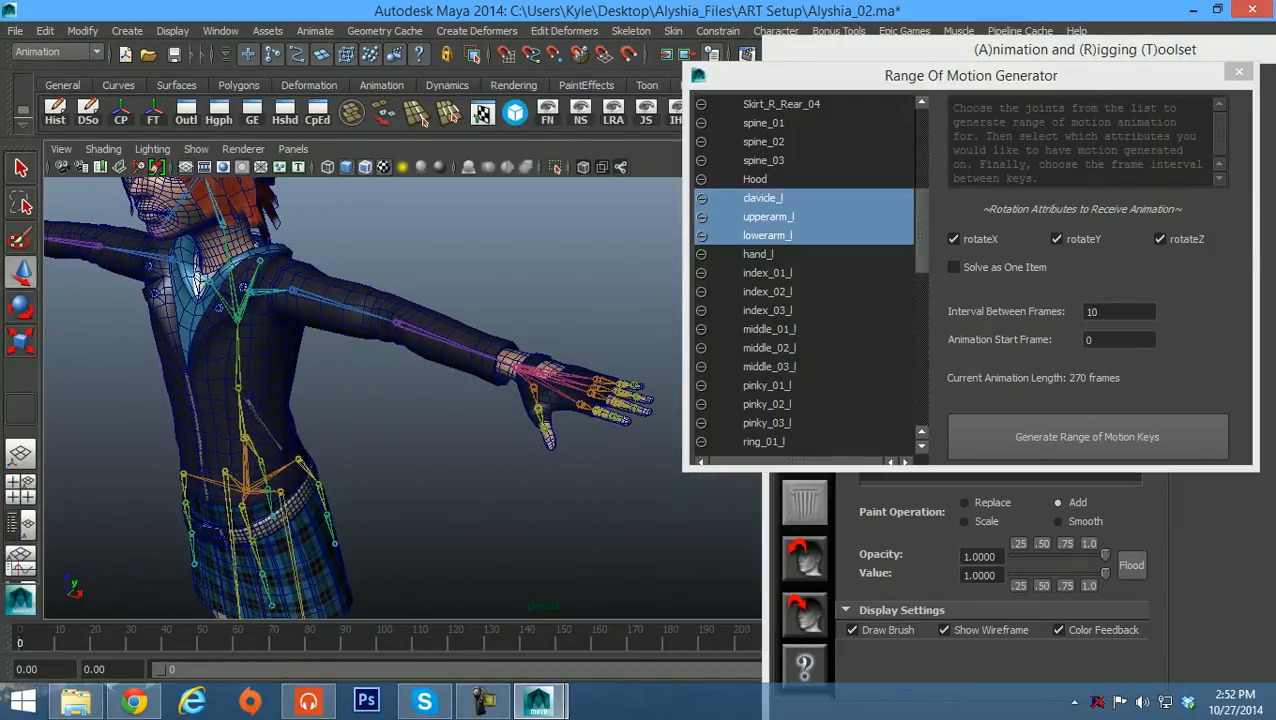
# Clear all range of motion keys and regenerate them for the left clavicle, upper arm and lower arm with Solve as One Item enabled
pyautogui.moveTo(856, 76); pyautogui.dragTo(858, 301)
pyautogui.rightClick(813, 216)
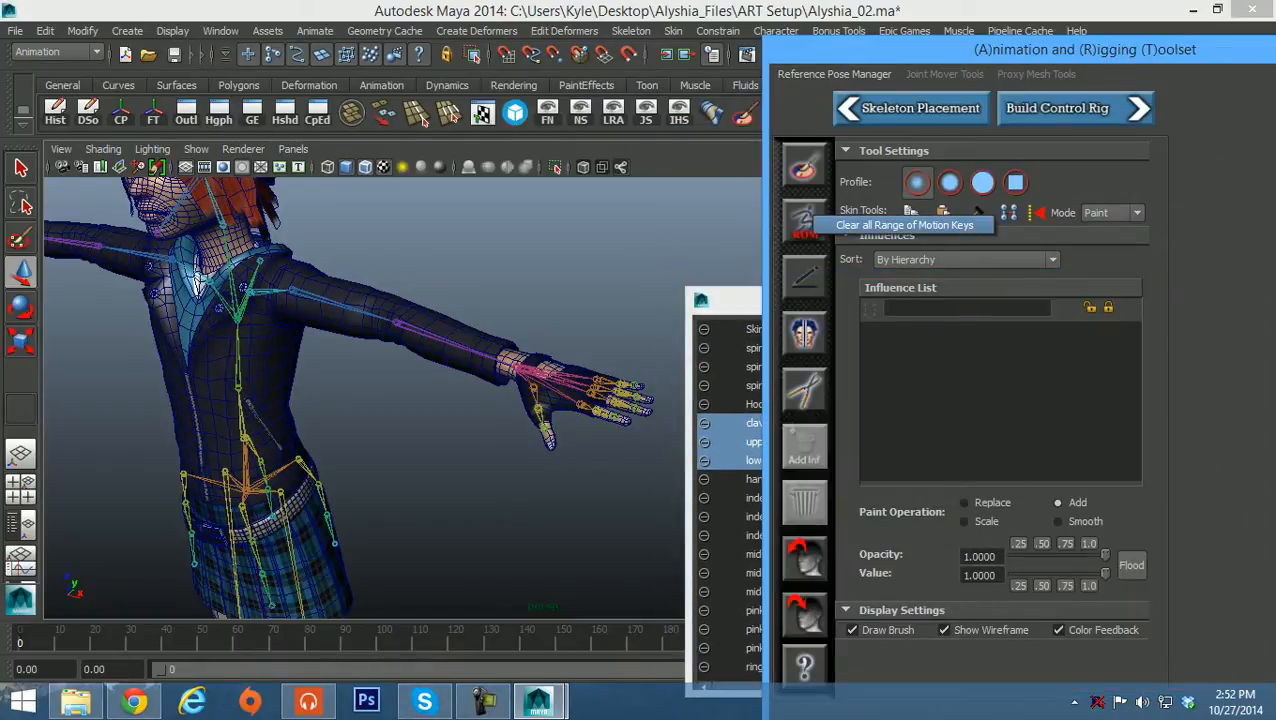
pyautogui.click(850, 225)
pyautogui.click(733, 301)
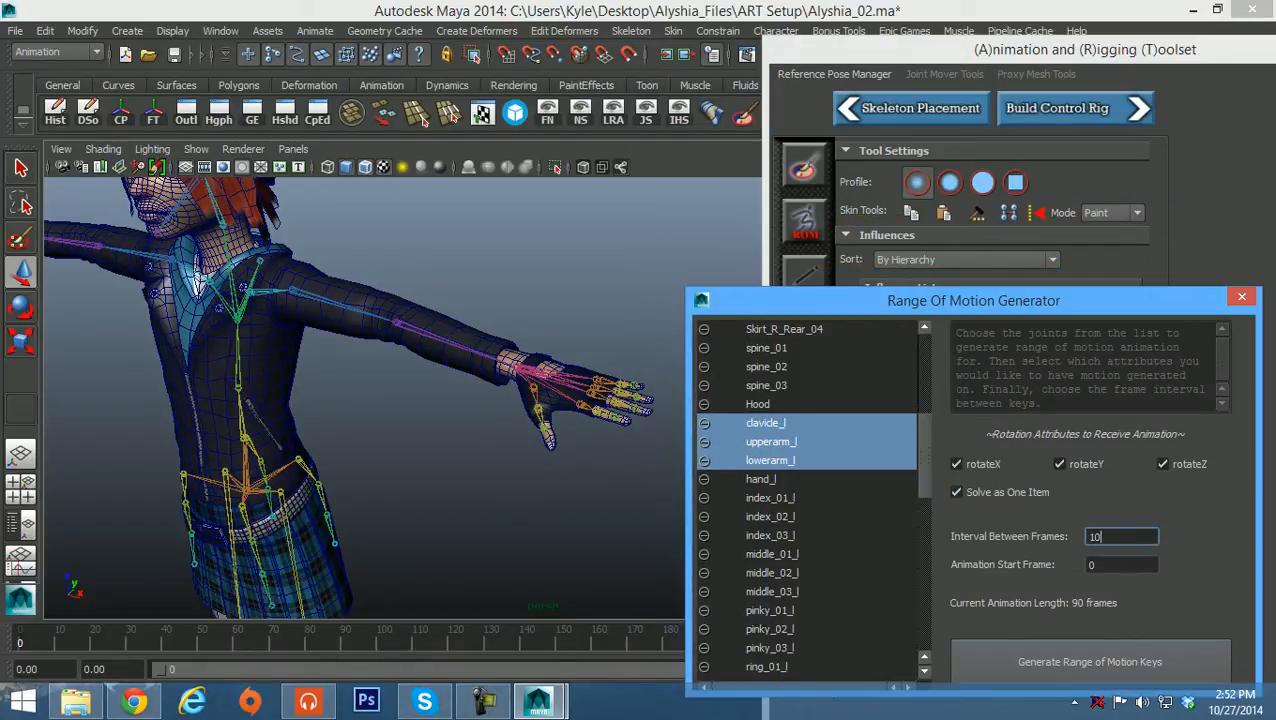
pyautogui.click(1080, 662)
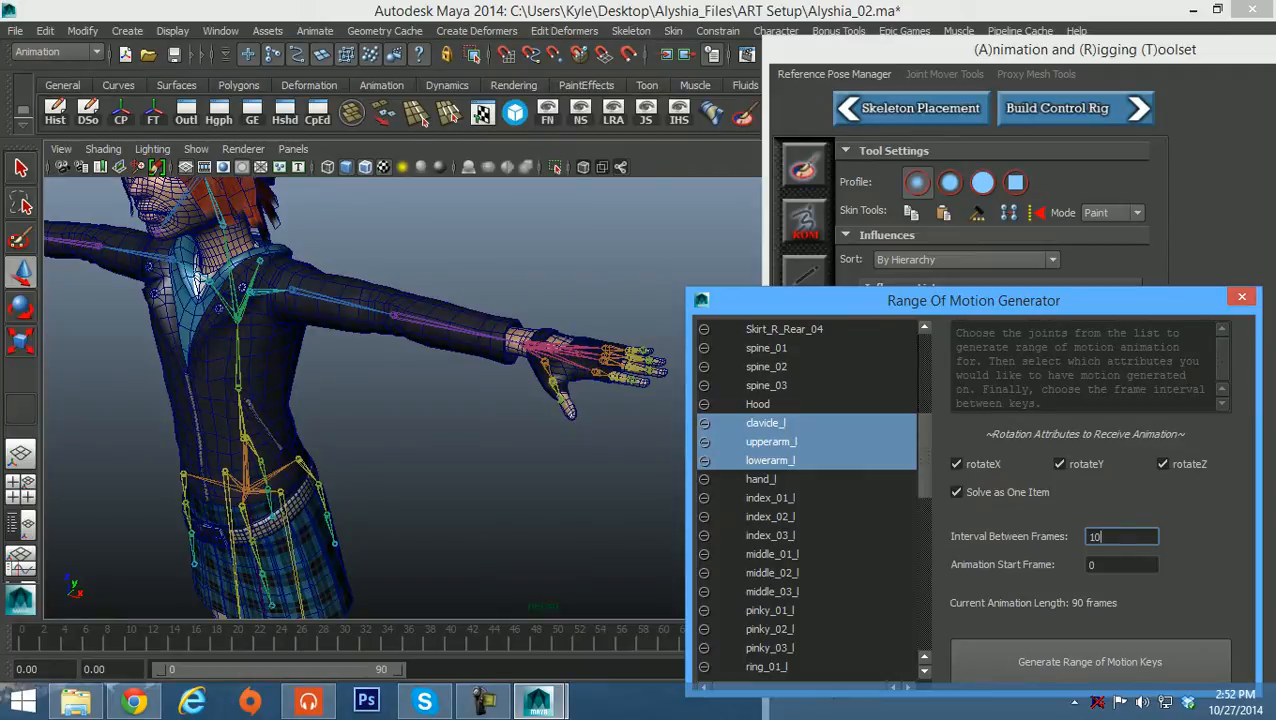
# Scrub the arm animation to frame 39 and examine the lowered left arm's shoulder and hood area from behind
pyautogui.moveTo(22, 640)
pyautogui.mouseDown()
pyautogui.moveTo(460, 640)
pyautogui.moveTo(386, 640)
pyautogui.moveTo(440, 640)
pyautogui.mouseUp()
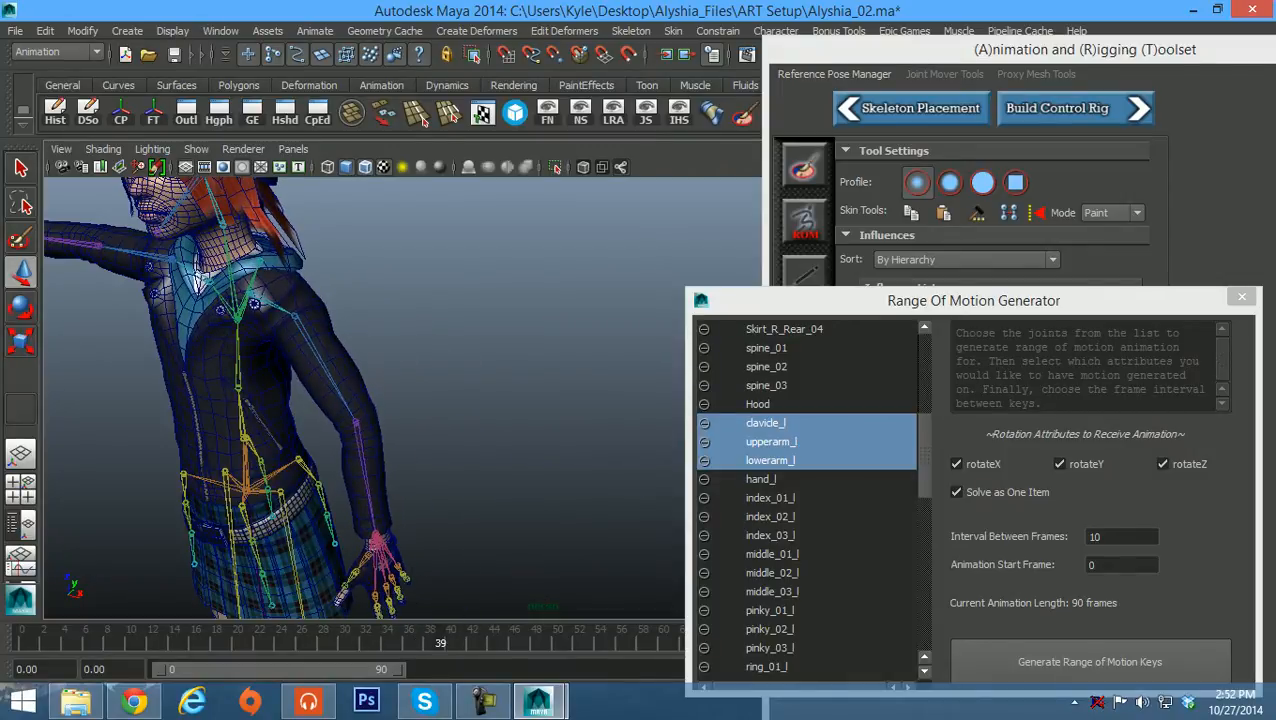
pyautogui.keyDown('alt'); pyautogui.moveTo(440, 400); pyautogui.dragTo(260, 392); pyautogui.keyUp('alt')
pyautogui.keyDown('alt'); pyautogui.moveTo(310, 385); pyautogui.dragTo(255, 375, button='right'); pyautogui.keyUp('alt')
pyautogui.keyDown('alt'); pyautogui.moveTo(255, 375); pyautogui.dragTo(420, 345, button='middle'); pyautogui.keyUp('alt')
pyautogui.keyDown('alt'); pyautogui.moveTo(450, 340); pyautogui.dragTo(310, 348); pyautogui.keyUp('alt')
pyautogui.keyDown('alt'); pyautogui.moveTo(450, 350); pyautogui.dragTo(295, 356, button='middle'); pyautogui.keyUp('alt')
pyautogui.keyDown('alt'); pyautogui.moveTo(350, 356); pyautogui.dragTo(320, 358); pyautogui.keyUp('alt')
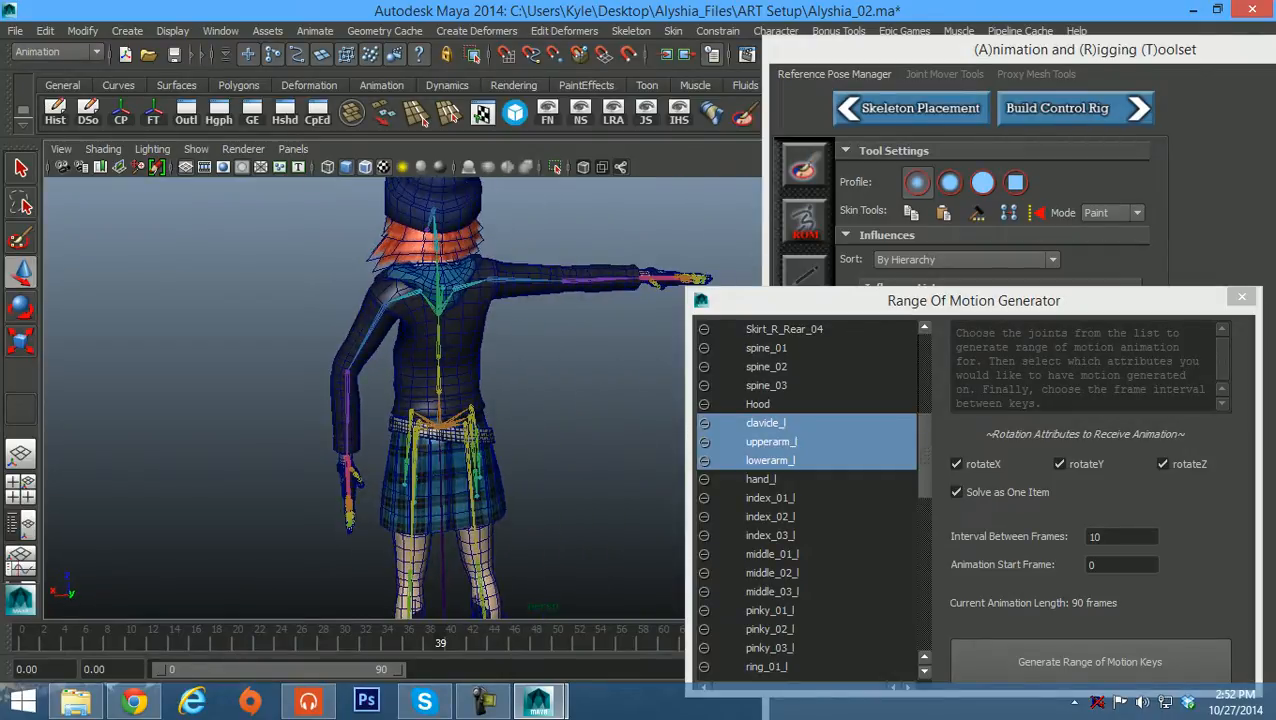
pyautogui.keyDown('alt'); pyautogui.moveTo(320, 358); pyautogui.dragTo(430, 365, button='right'); pyautogui.keyUp('alt')
pyautogui.keyDown('alt'); pyautogui.moveTo(370, 300); pyautogui.dragTo(520, 470, button='middle'); pyautogui.keyUp('alt')
pyautogui.keyDown('alt'); pyautogui.moveTo(480, 430); pyautogui.dragTo(520, 435, button='right'); pyautogui.keyUp('alt')
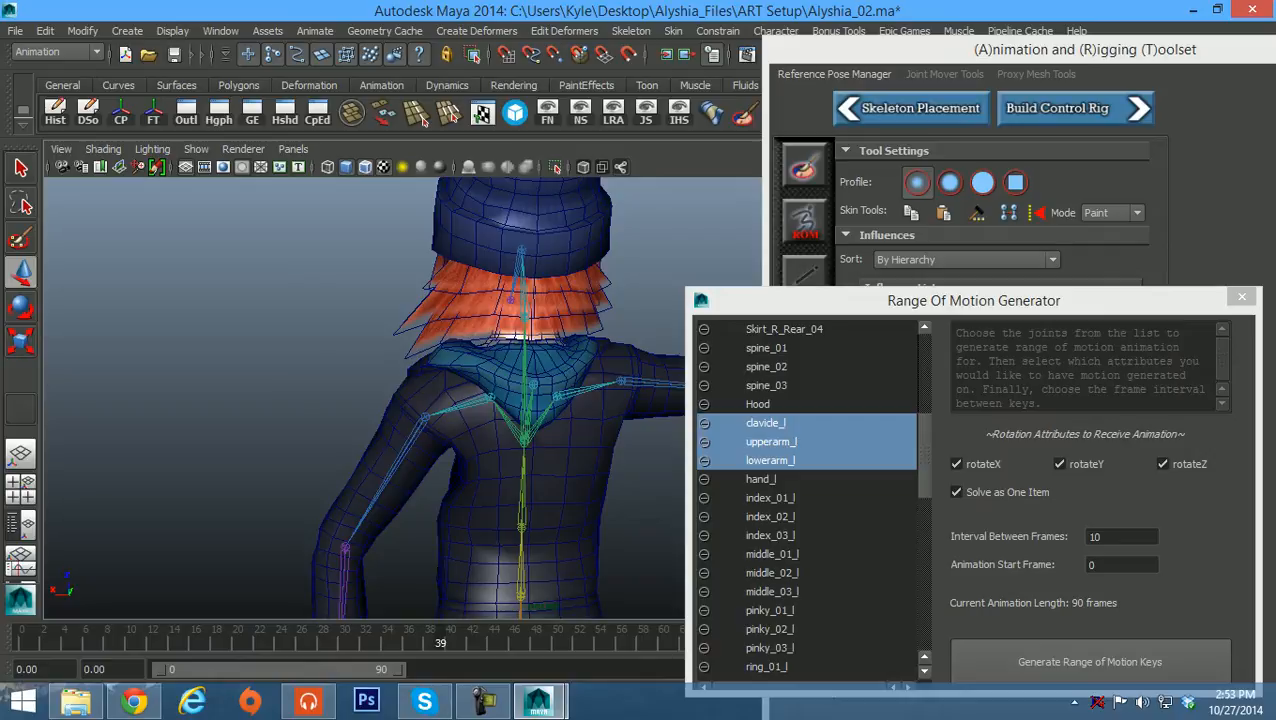
pyautogui.keyDown('alt'); pyautogui.moveTo(520, 435); pyautogui.dragTo(504, 373, button='middle'); pyautogui.keyUp('alt')
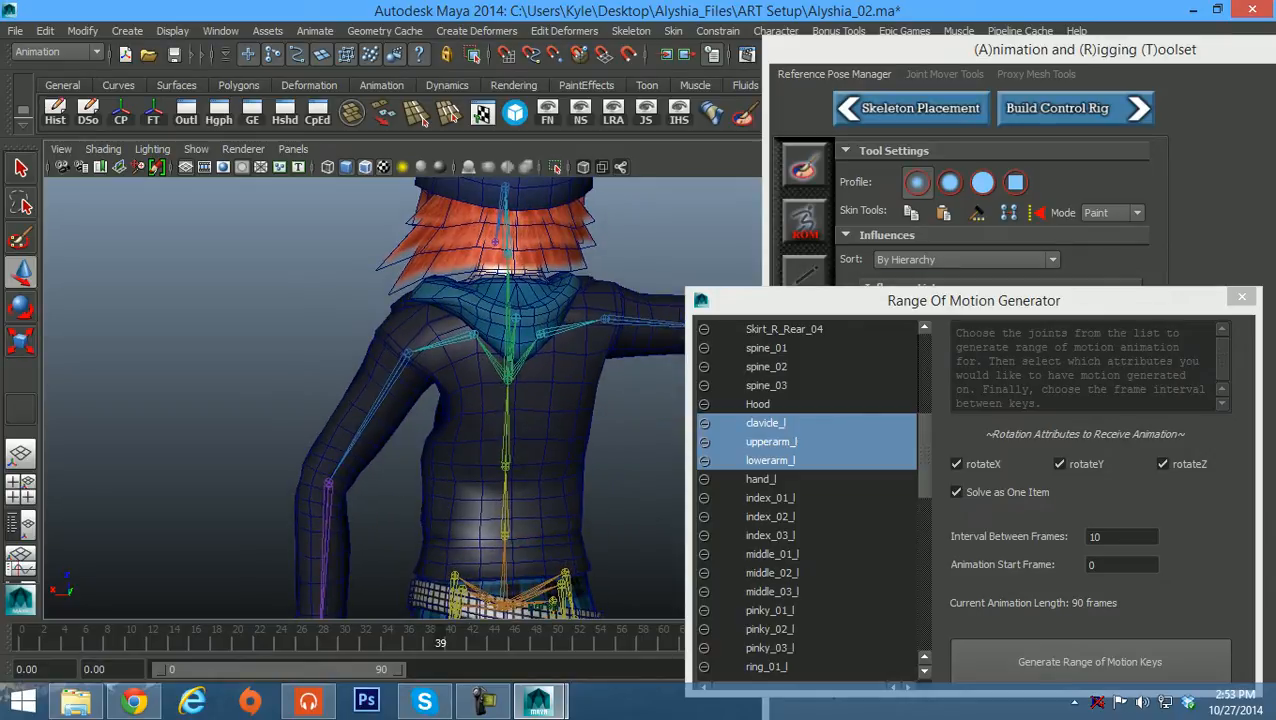
# Close the Range of Motion Generator and start painting skin weights on the character mesh
pyautogui.moveTo(830, 300); pyautogui.dragTo(838, 613)
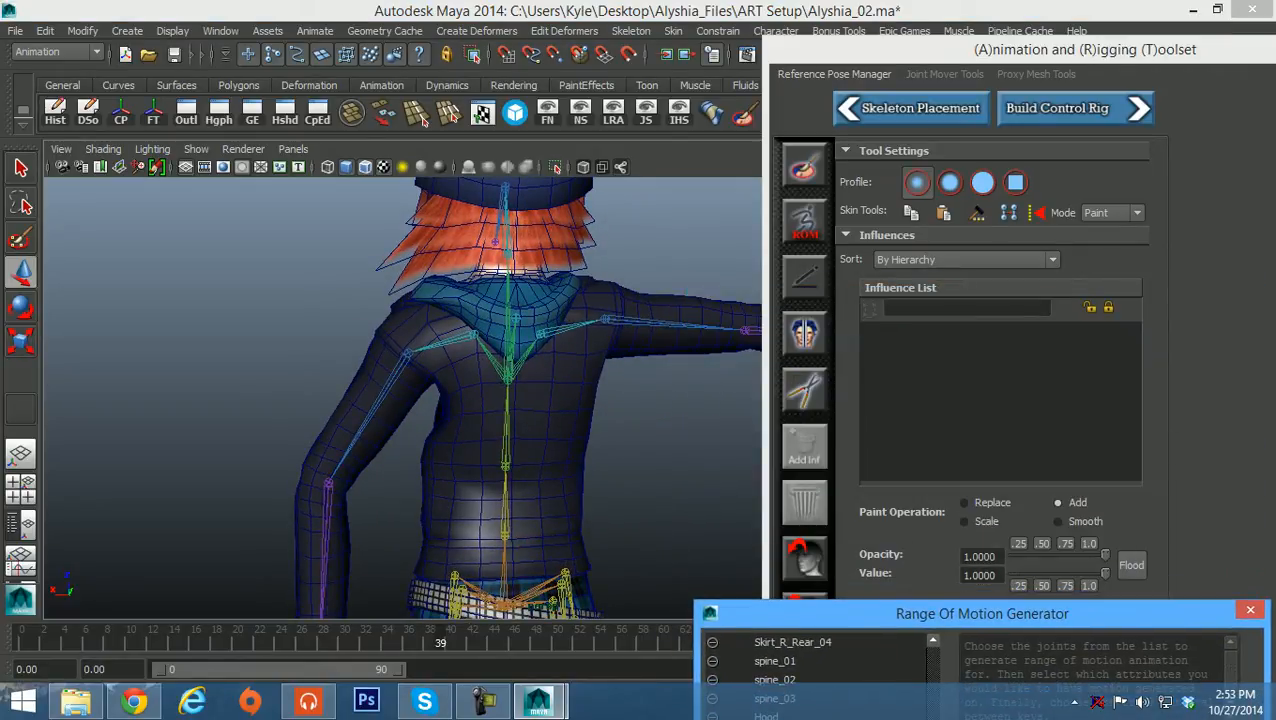
pyautogui.click(1250, 610)
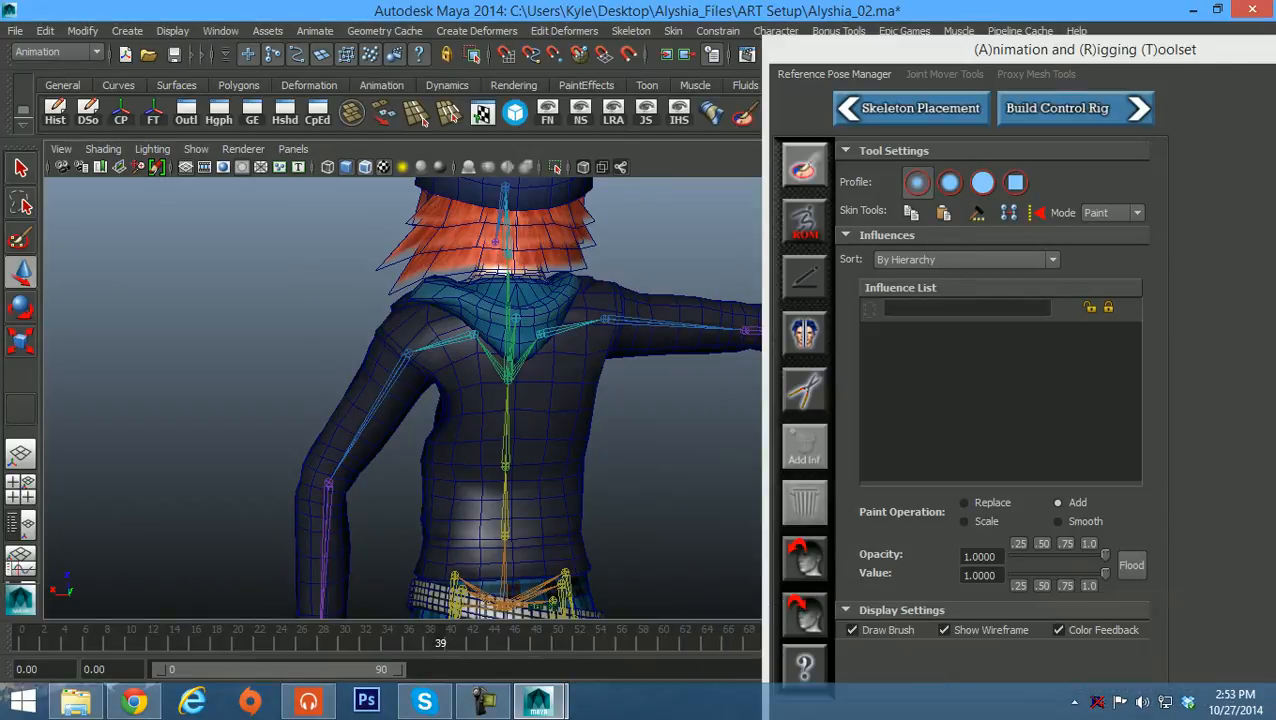
pyautogui.click(556, 405)
pyautogui.click(804, 165)
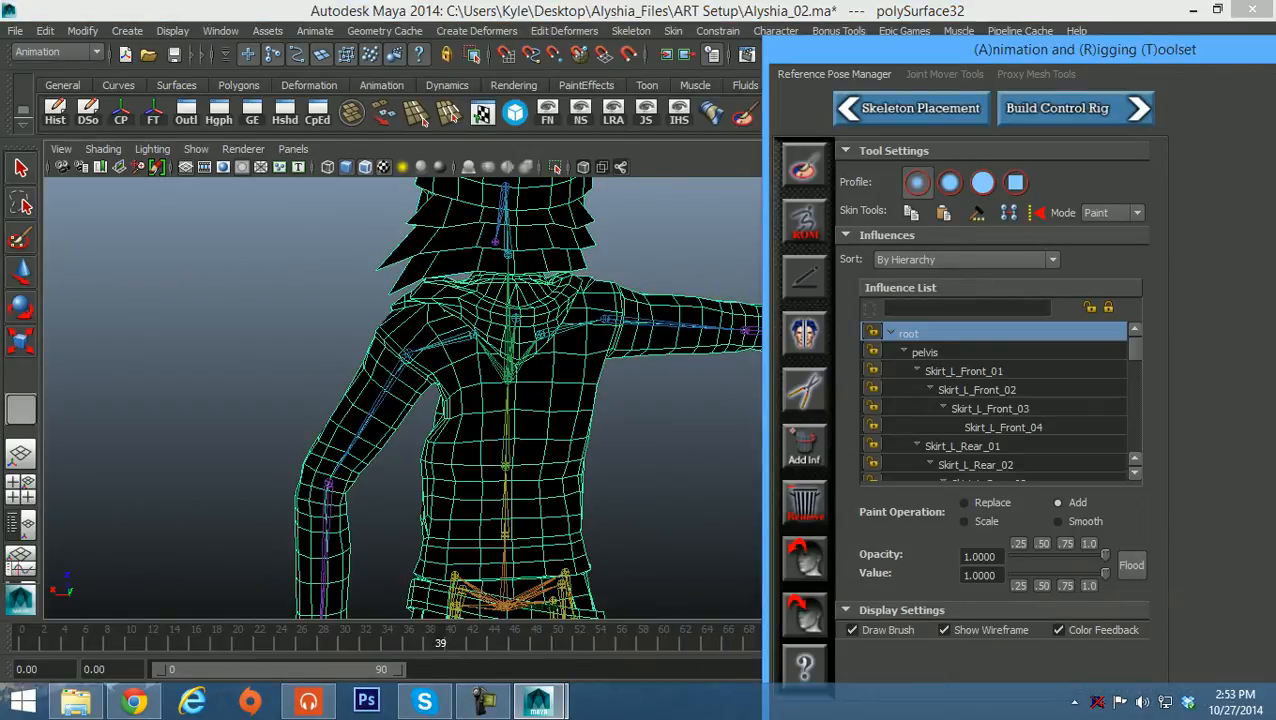
# Examine the clavicle_l, upperarm_l and lowerarm_l influences on the lowered left arm and the side of the torso
pyautogui.scroll(-3, 1000, 400)
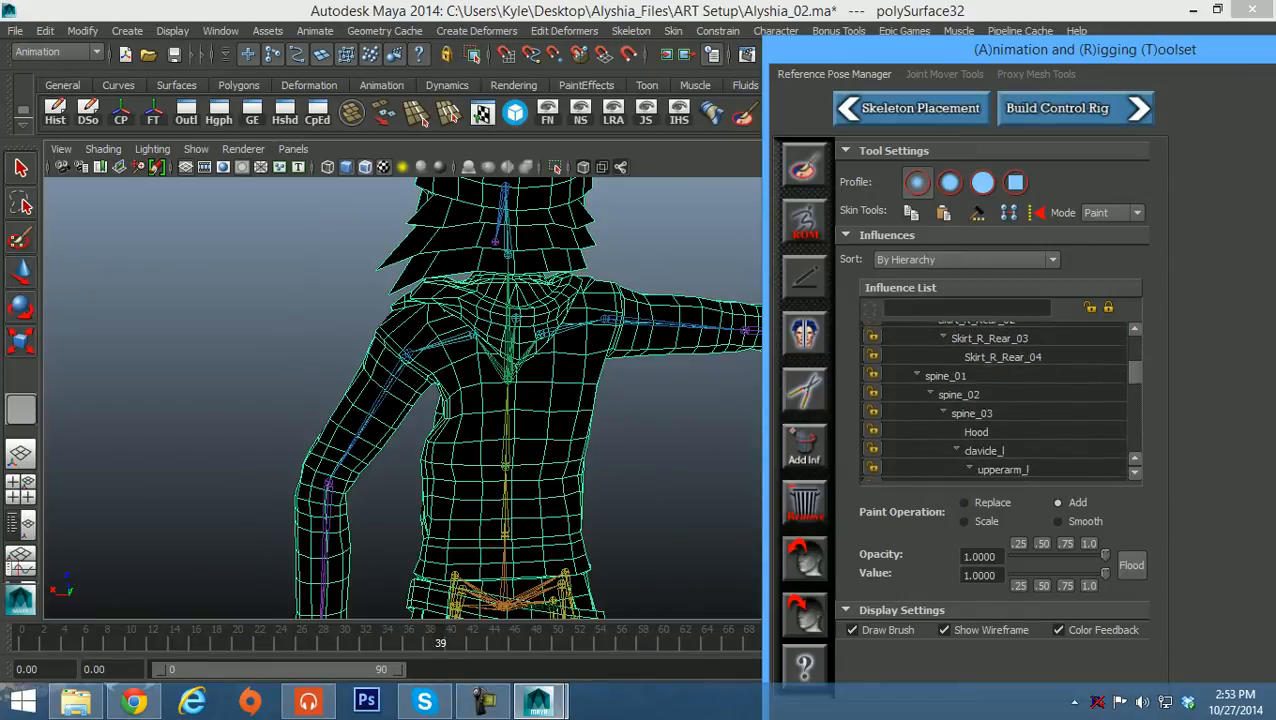
pyautogui.scroll(-1, 1000, 400)
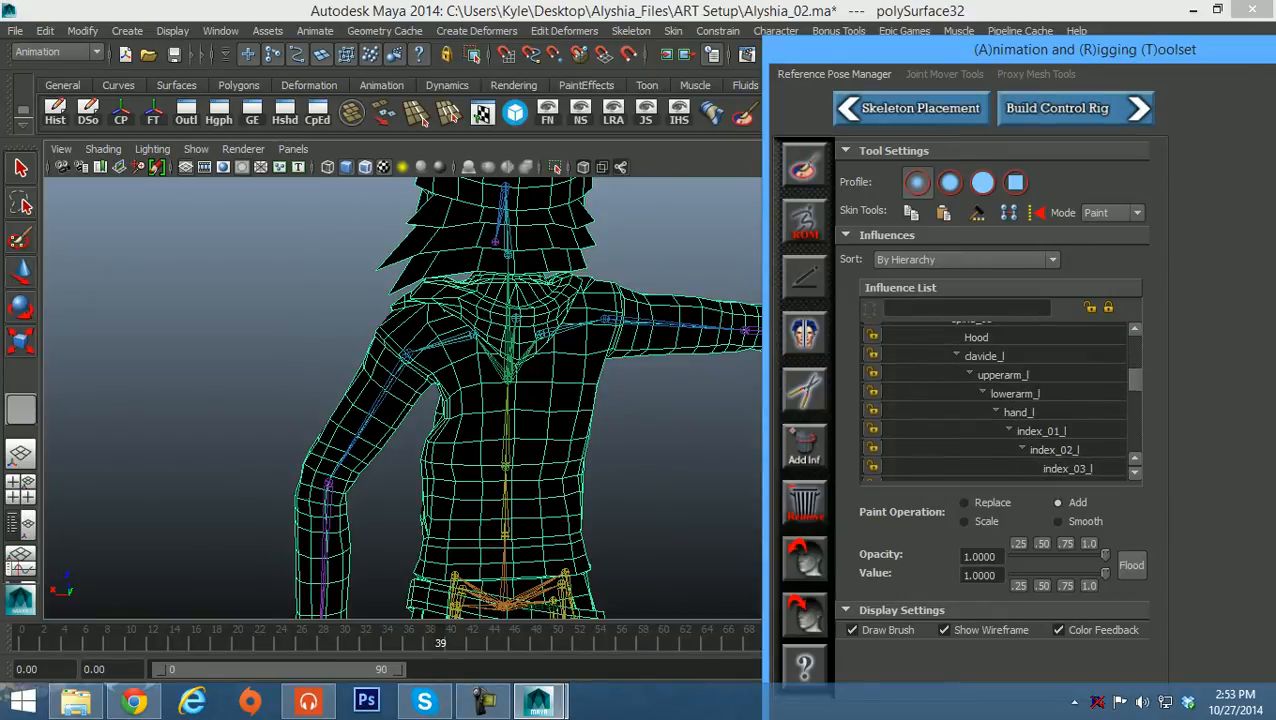
pyautogui.moveTo(984, 356); pyautogui.dragTo(1018, 412)
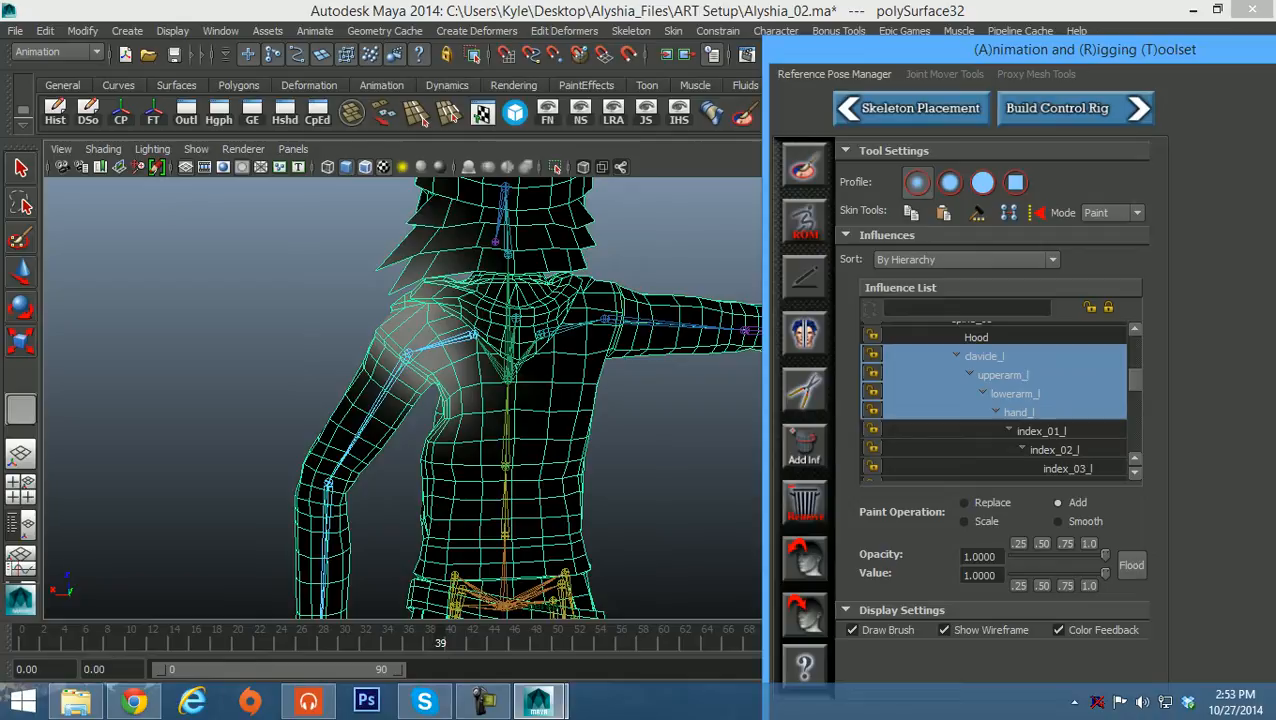
pyautogui.click(984, 356)
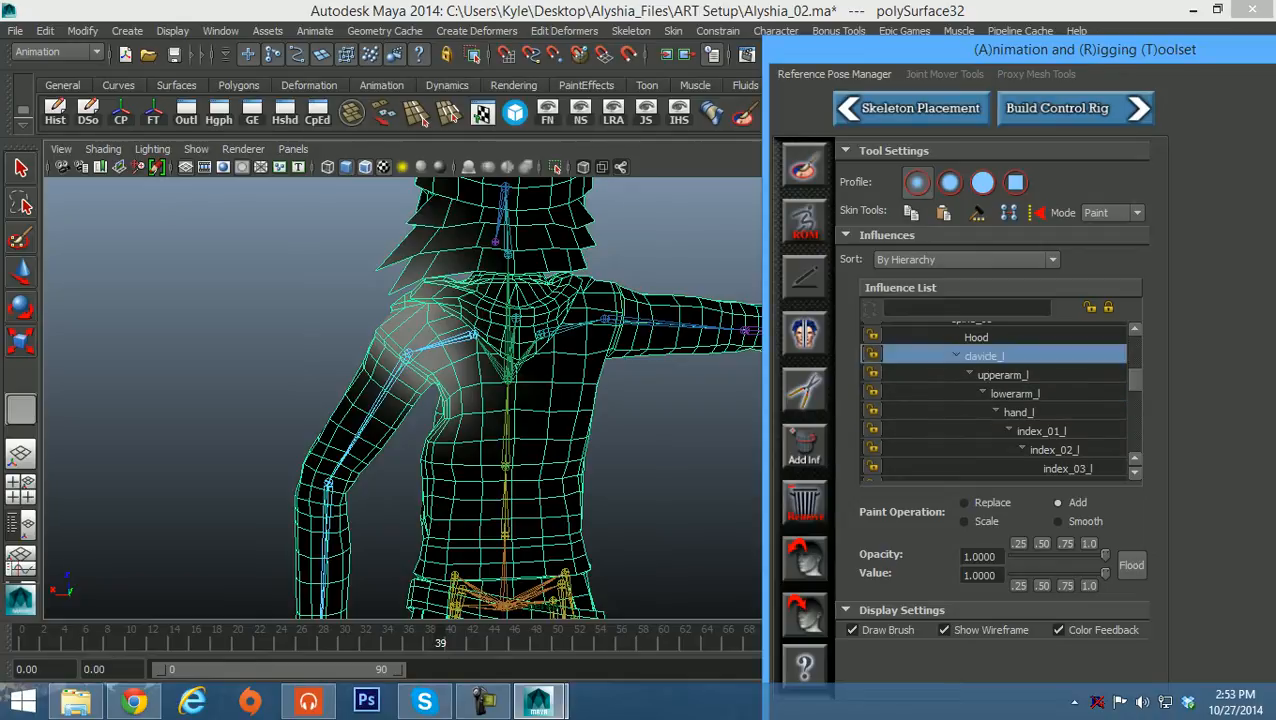
pyautogui.moveTo(984, 356); pyautogui.dragTo(1015, 412)
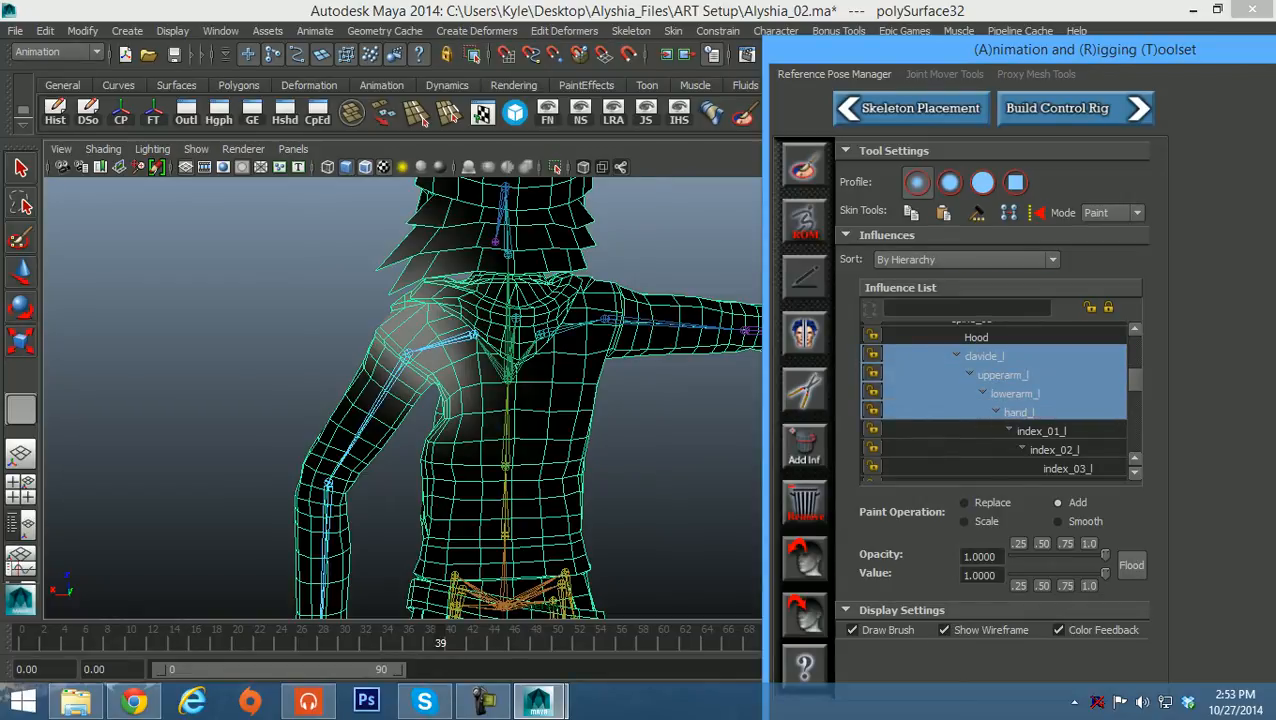
pyautogui.moveTo(469, 393)
pyautogui.keyDown('alt'); pyautogui.mouseDown(button='middle')
pyautogui.moveTo(471, 347)
pyautogui.moveTo(517, 332)
pyautogui.mouseUp(button='middle'); pyautogui.keyUp('alt')
pyautogui.scroll(3, 505, 320)
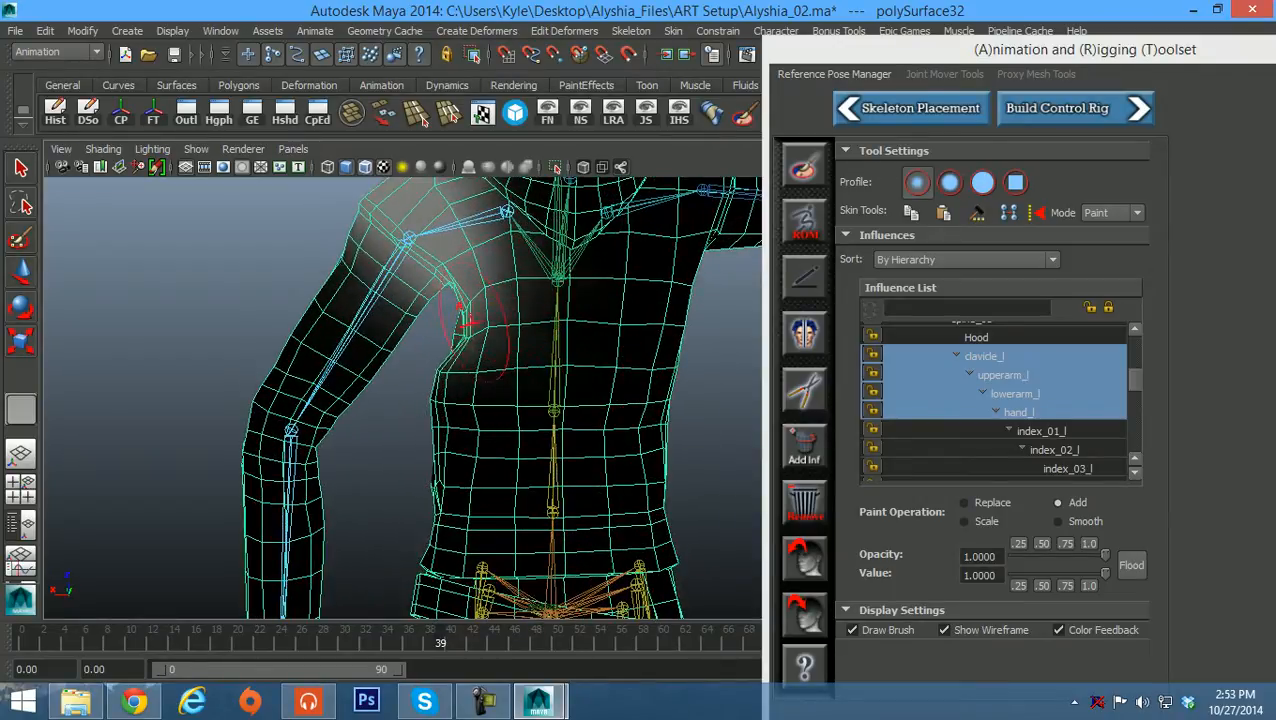
pyautogui.click(984, 356)
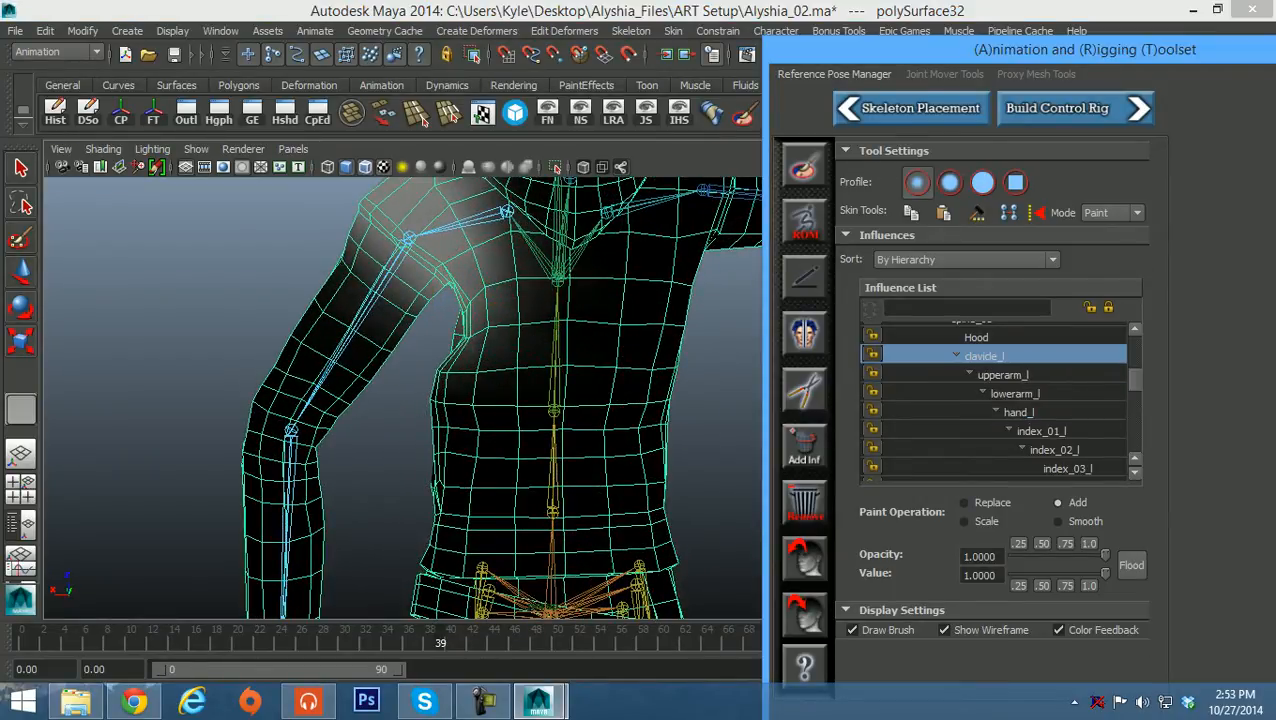
pyautogui.click(1003, 375)
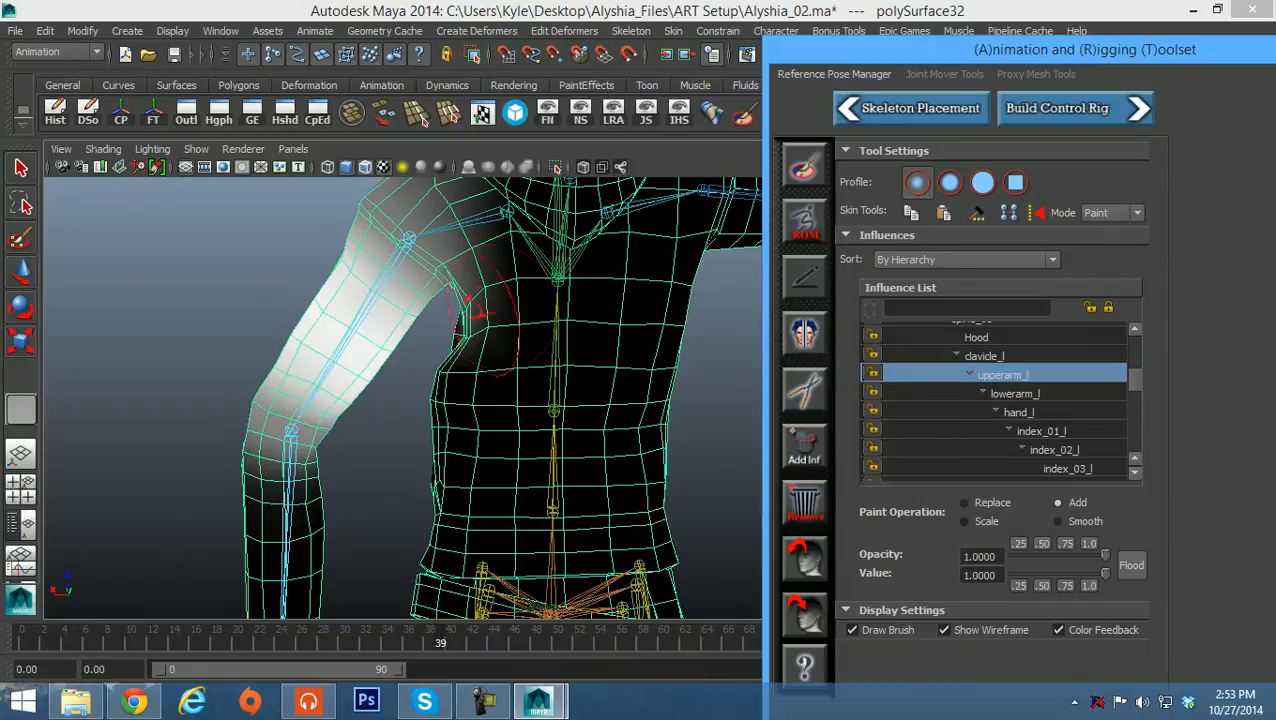
pyautogui.click(1015, 394)
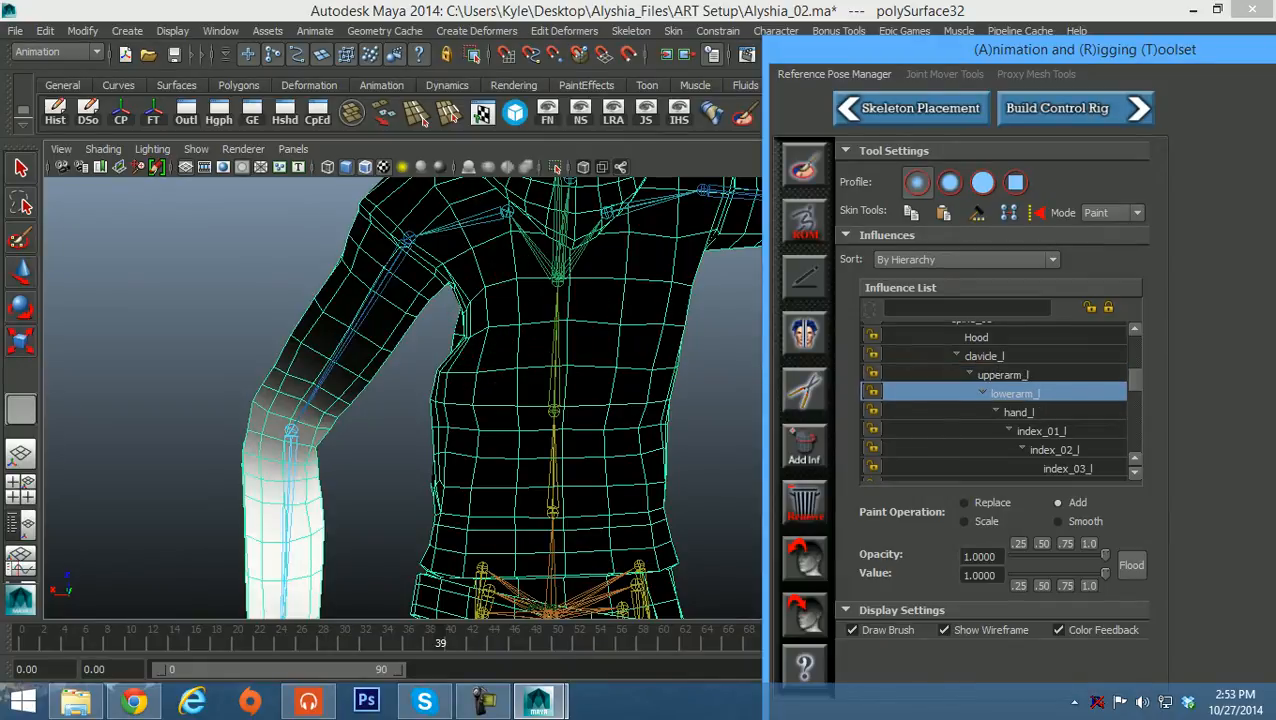
# Remove the clavicle_l influence from the left ribs and lower chest using the Replace operation at opacity 1.0
pyautogui.keyDown('alt'); pyautogui.moveTo(456, 404); pyautogui.dragTo(478, 334); pyautogui.keyUp('alt')
pyautogui.keyDown('alt'); pyautogui.moveTo(478, 334); pyautogui.dragTo(466, 426, button='middle'); pyautogui.keyUp('alt')
pyautogui.click(985, 356)
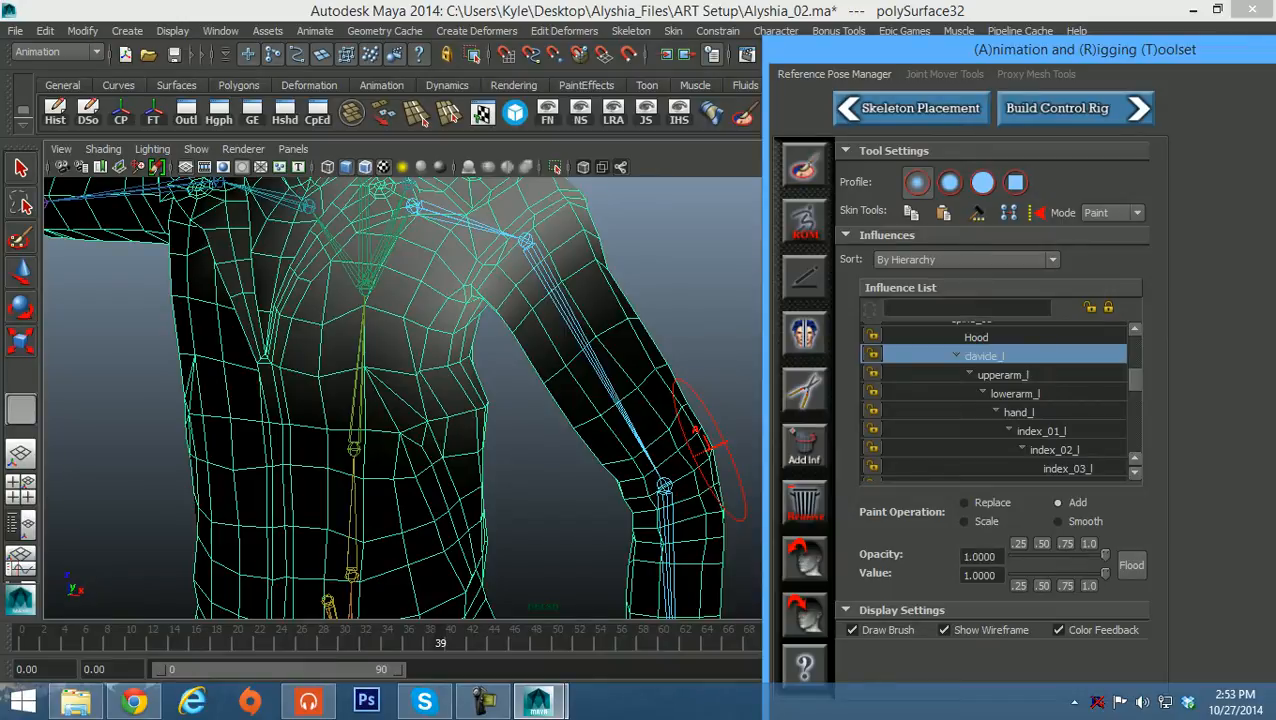
pyautogui.keyDown('alt'); pyautogui.moveTo(506, 326); pyautogui.dragTo(507, 363, button='middle'); pyautogui.keyUp('alt')
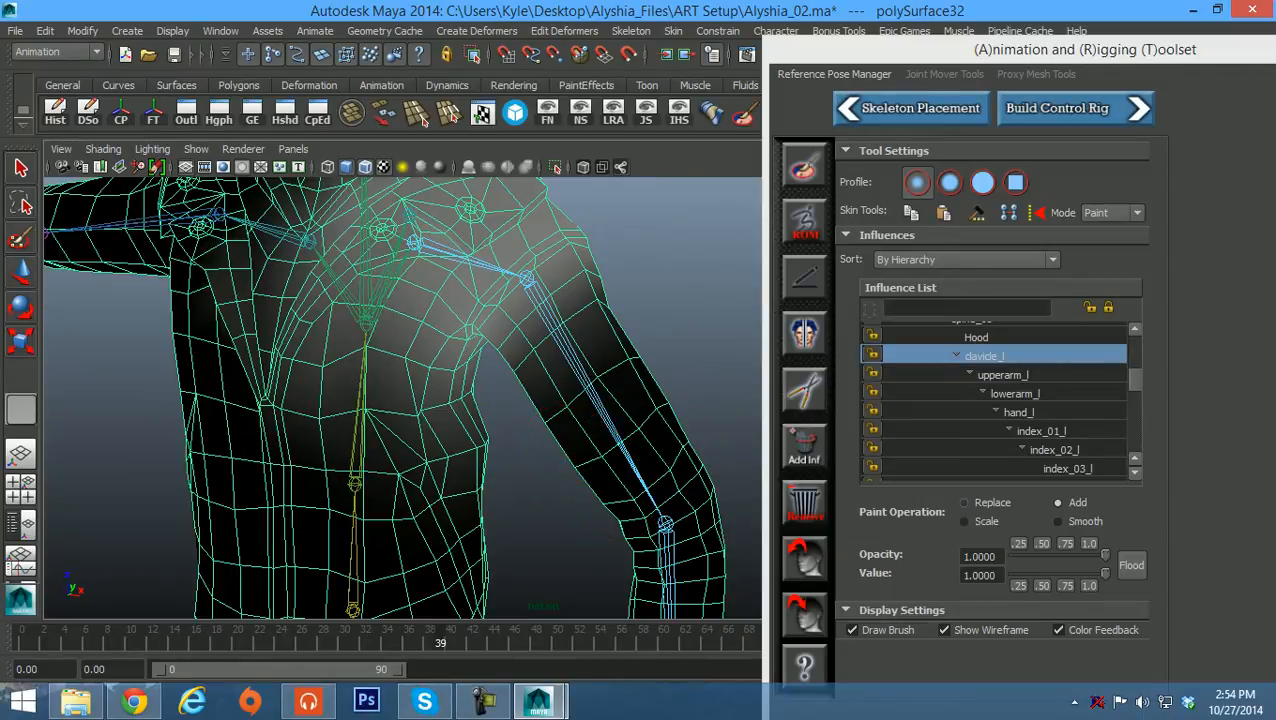
pyautogui.click(965, 503)
pyautogui.keyDown('ctrl'); pyautogui.click(467, 431); pyautogui.keyUp('ctrl')
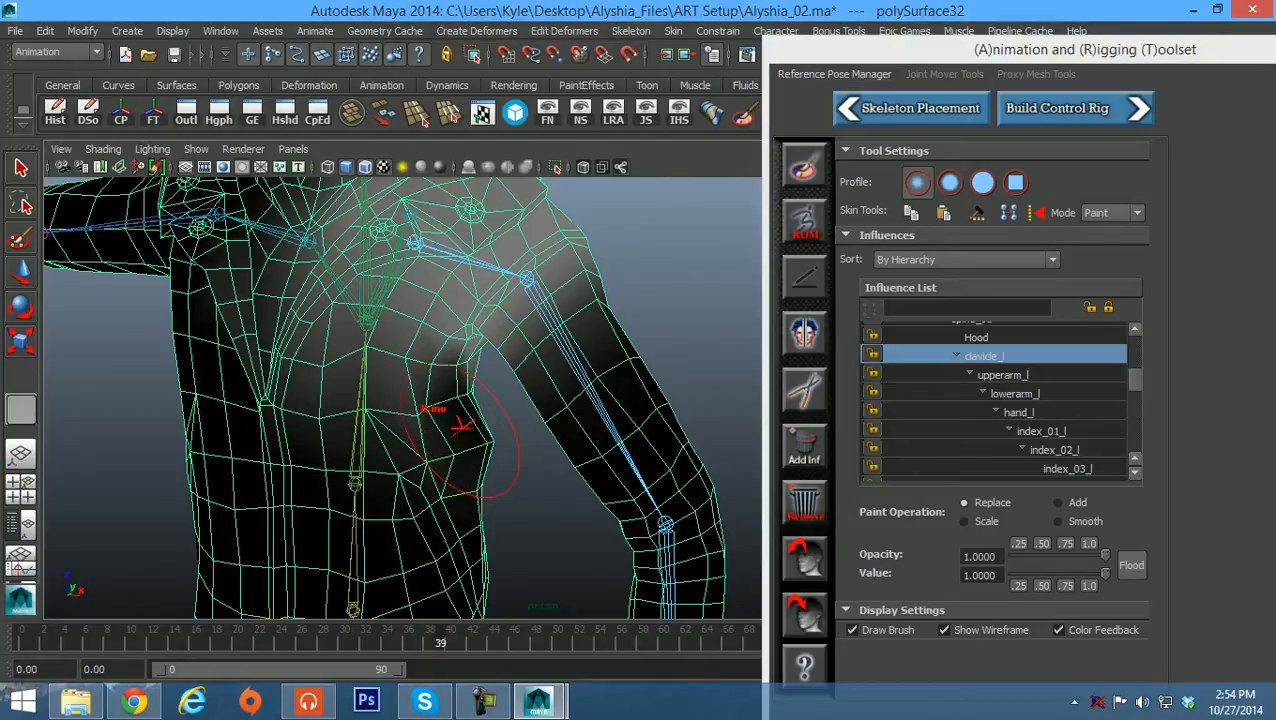
pyautogui.keyDown('ctrl'); pyautogui.click(427, 436); pyautogui.keyUp('ctrl')
pyautogui.keyDown('ctrl'); pyautogui.click(413, 430); pyautogui.keyUp('ctrl')
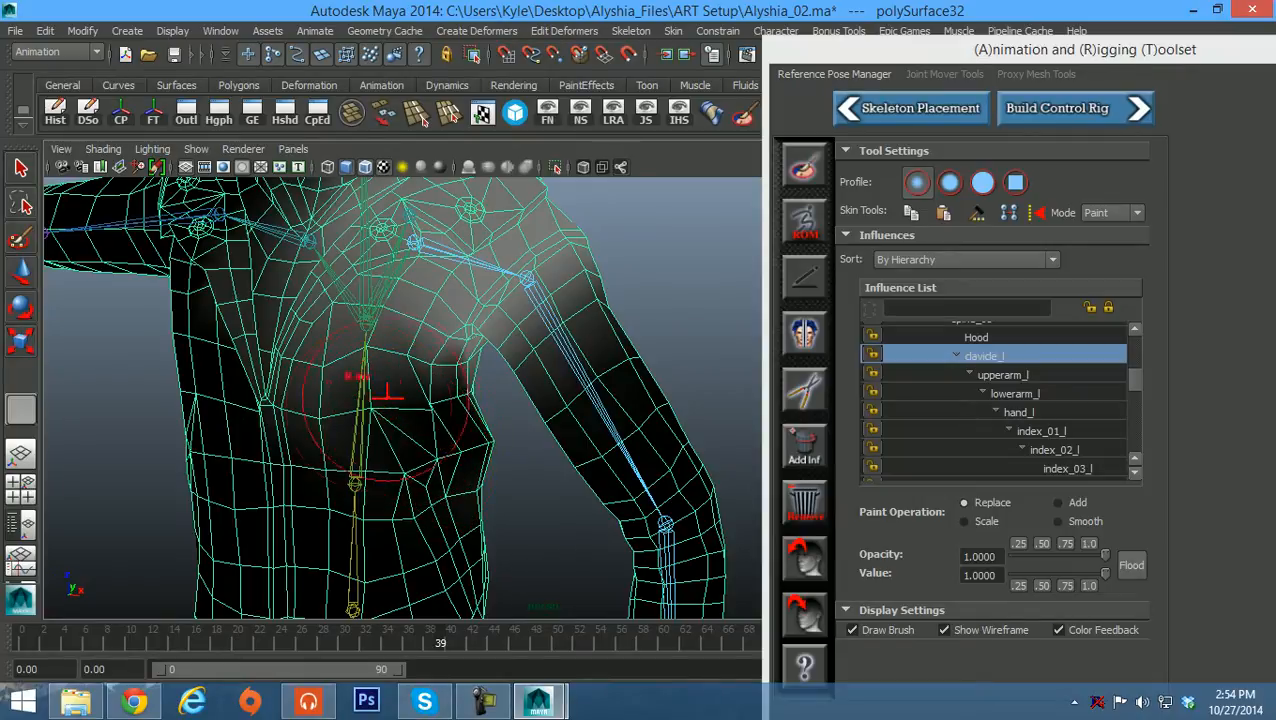
pyautogui.keyDown('ctrl'); pyautogui.click(390, 398); pyautogui.keyUp('ctrl')
pyautogui.moveTo(460, 402)
pyautogui.keyDown('ctrl'); pyautogui.mouseDown()
pyautogui.moveTo(347, 404)
pyautogui.moveTo(327, 421)
pyautogui.moveTo(435, 464)
pyautogui.mouseUp(); pyautogui.keyUp('ctrl')
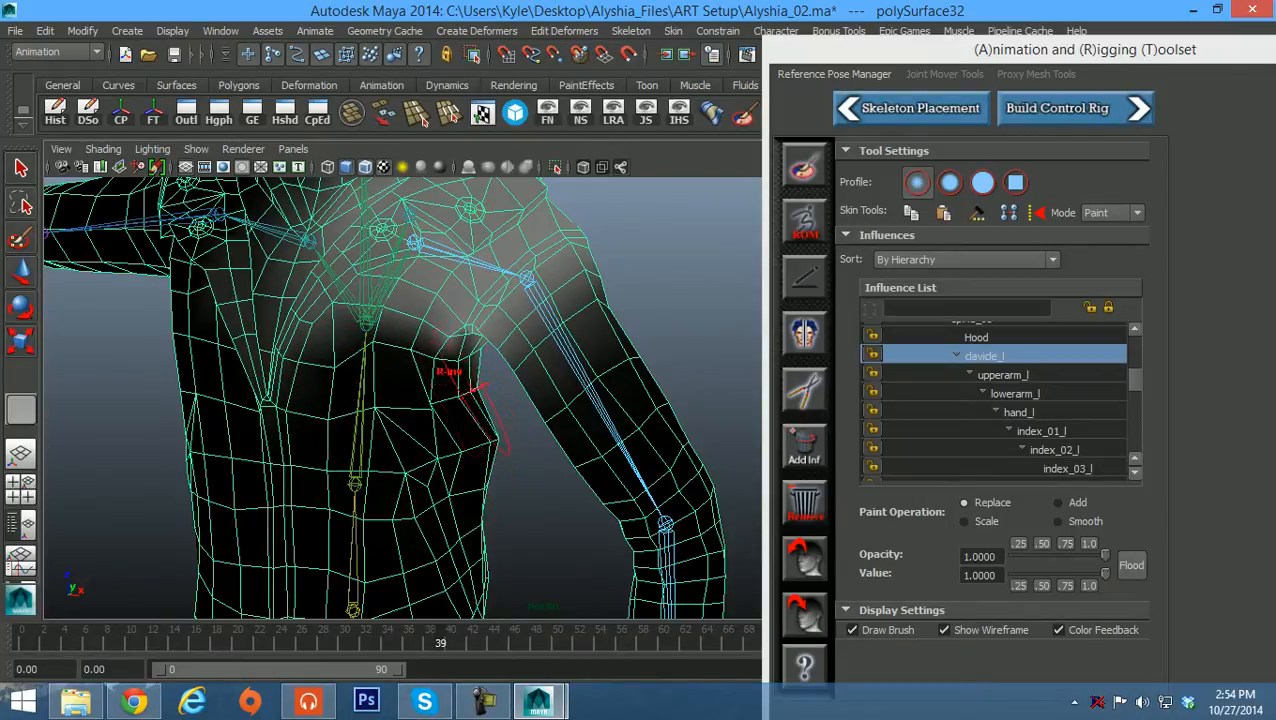
# Clear the remaining clavicle_l weights around the left side of the torso below the armpit
pyautogui.moveTo(440, 425)
pyautogui.keyDown('alt'); pyautogui.mouseDown()
pyautogui.moveTo(240, 412)
pyautogui.moveTo(280, 414)
pyautogui.mouseUp(); pyautogui.keyUp('alt')
pyautogui.keyDown('alt'); pyautogui.moveTo(553, 416); pyautogui.dragTo(473, 415); pyautogui.keyUp('alt')
pyautogui.keyDown('alt'); pyautogui.moveTo(473, 415); pyautogui.dragTo(690, 468, button='right'); pyautogui.keyUp('alt')
pyautogui.moveTo(640, 390)
pyautogui.keyDown('ctrl'); pyautogui.mouseDown()
pyautogui.moveTo(413, 427)
pyautogui.moveTo(513, 427)
pyautogui.moveTo(427, 365)
pyautogui.moveTo(398, 418)
pyautogui.moveTo(347, 433)
pyautogui.moveTo(456, 427)
pyautogui.moveTo(490, 378)
pyautogui.mouseUp(); pyautogui.keyUp('ctrl')
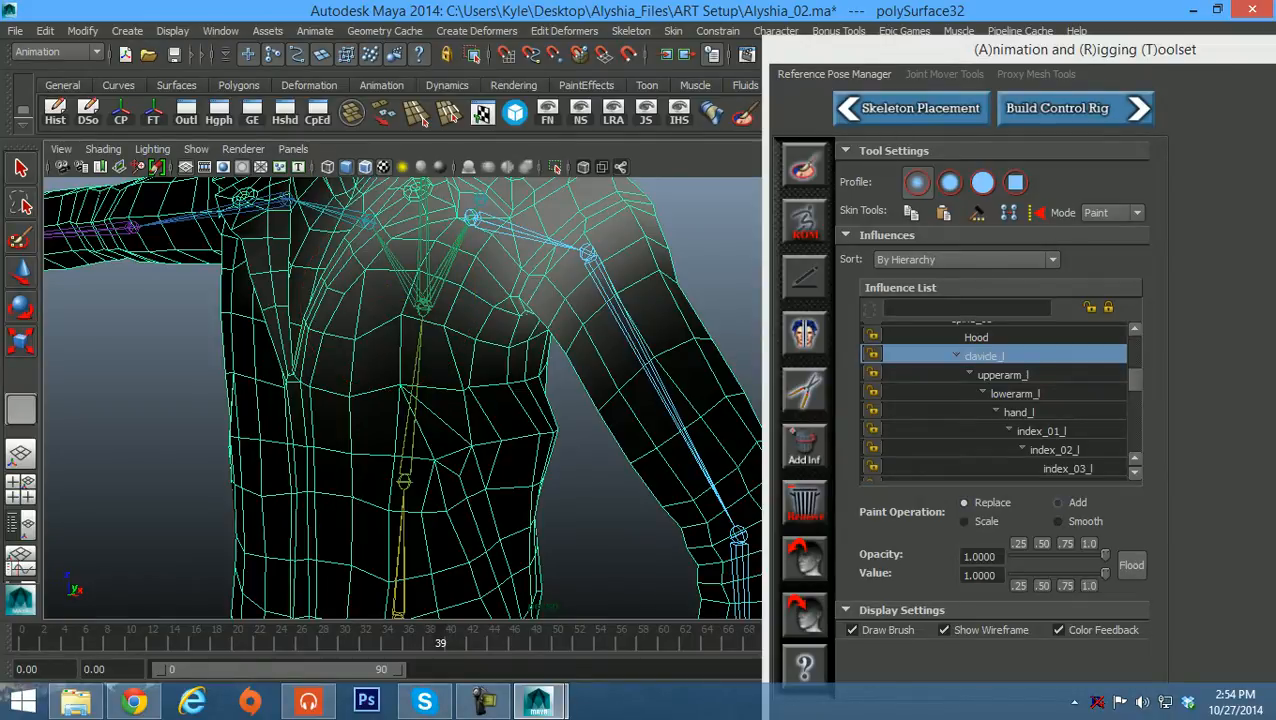
# Add spine_03 weight to the left chest and ribs below the armpit at opacity 0.2424, smoothing the painted area
pyautogui.click(1058, 502)
pyautogui.moveTo(513, 368)
pyautogui.keyDown('alt'); pyautogui.mouseDown()
pyautogui.moveTo(484, 368)
pyautogui.moveTo(508, 350)
pyautogui.moveTo(510, 368)
pyautogui.mouseUp(); pyautogui.keyUp('alt')
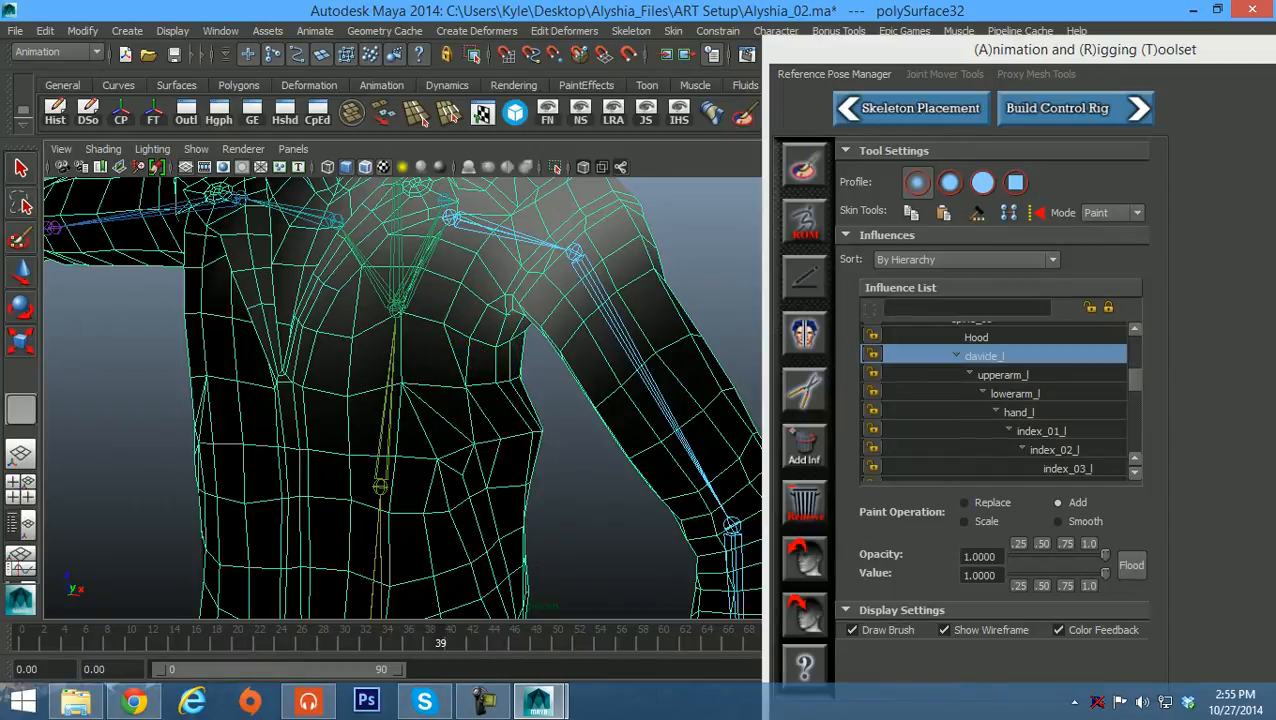
pyautogui.moveTo(478, 353)
pyautogui.mouseDown()
pyautogui.moveTo(497, 378)
pyautogui.moveTo(405, 388)
pyautogui.mouseUp()
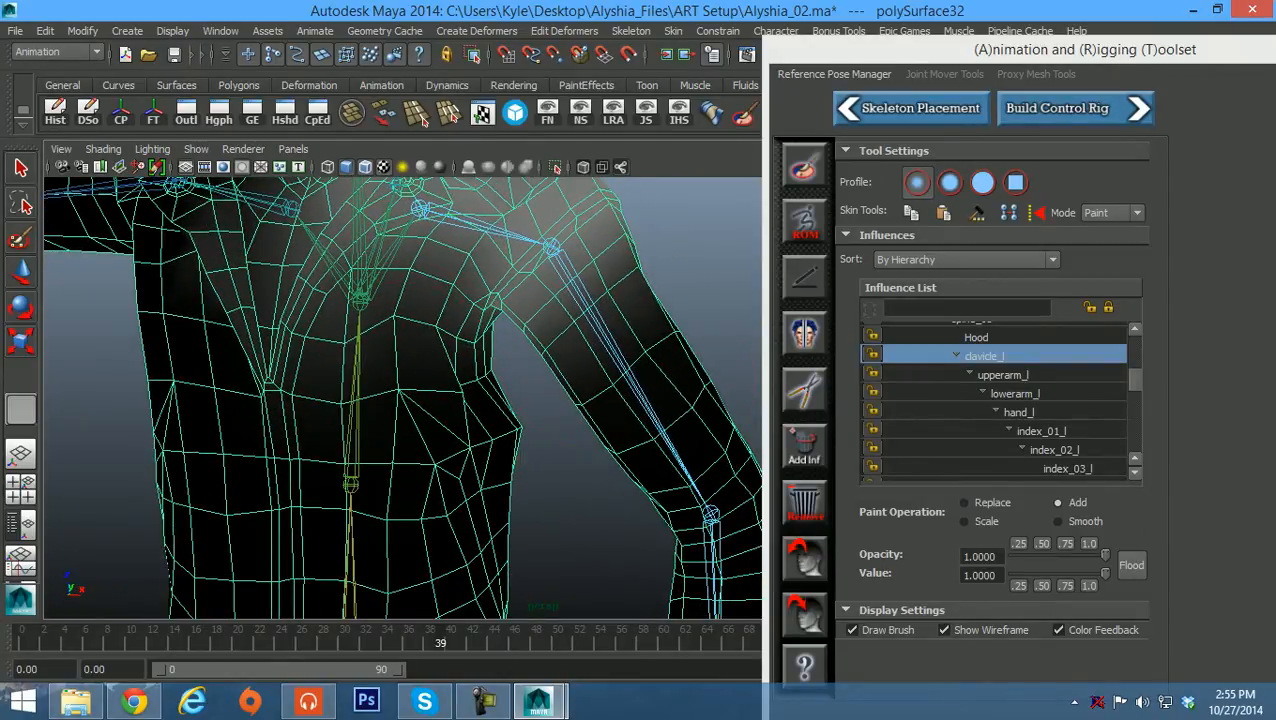
pyautogui.scroll(10, 995, 400)
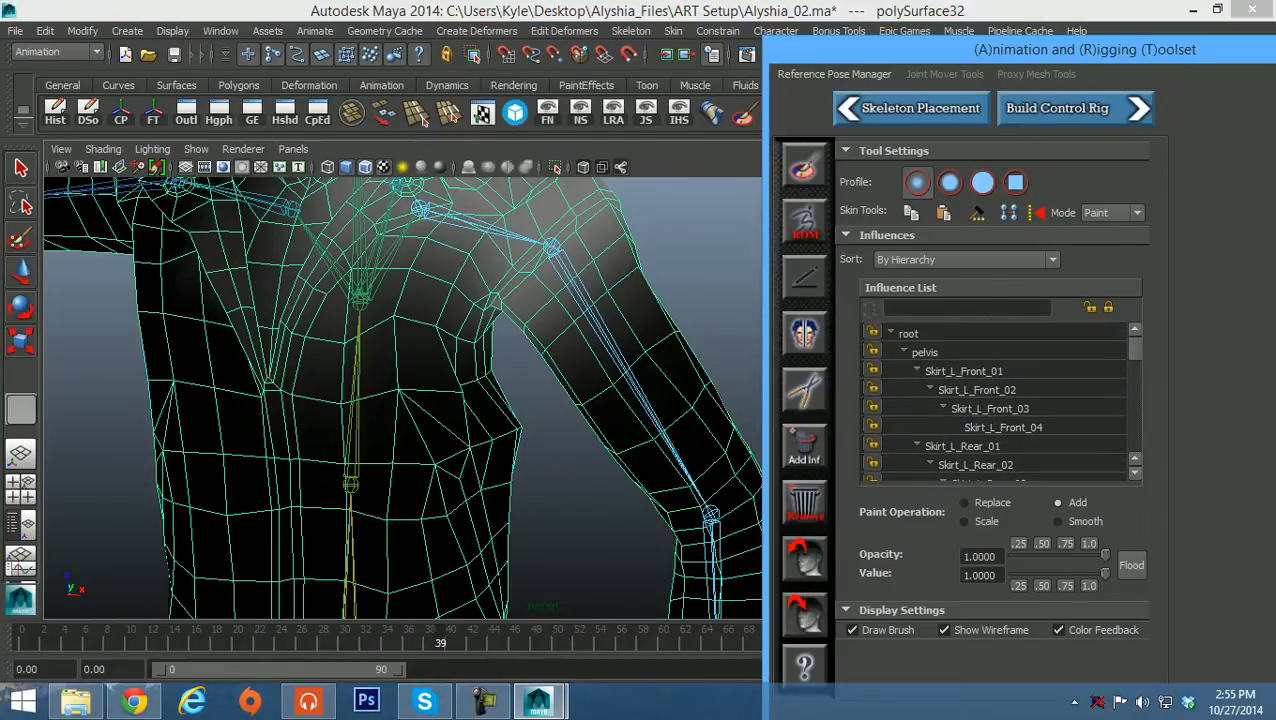
pyautogui.scroll(-5, 995, 400)
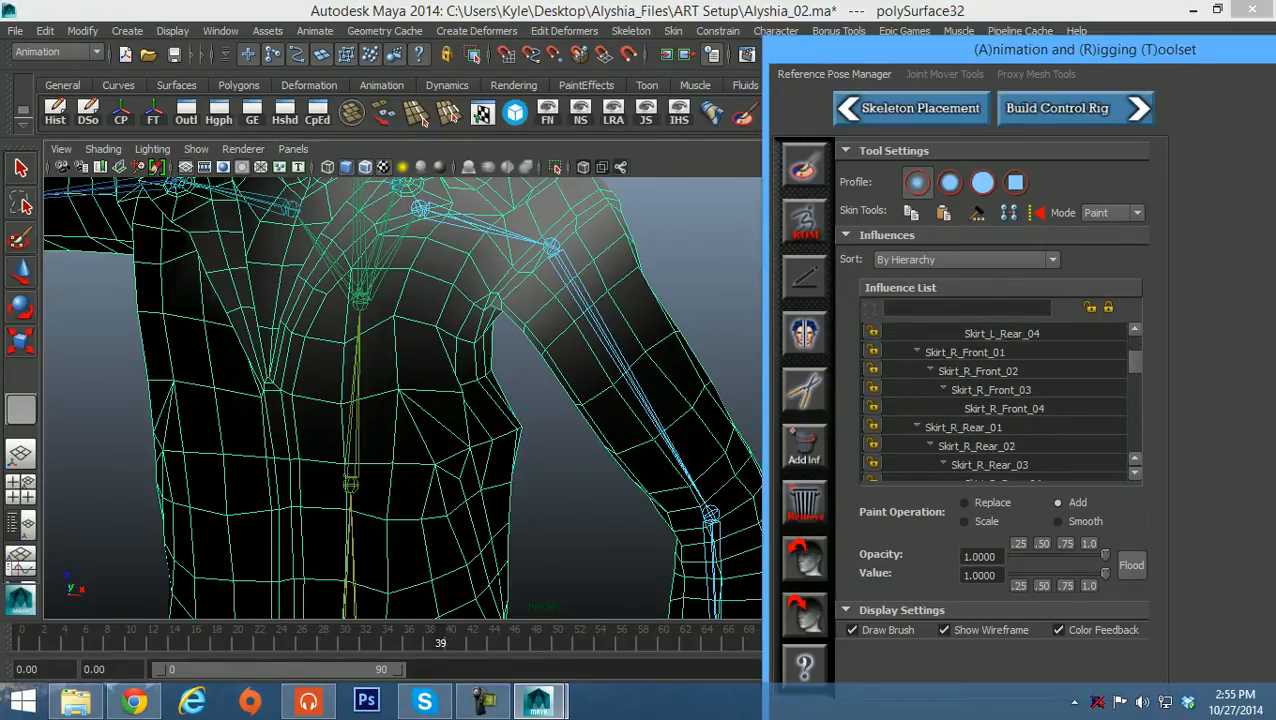
pyautogui.scroll(-2, 995, 400)
pyautogui.click(958, 408)
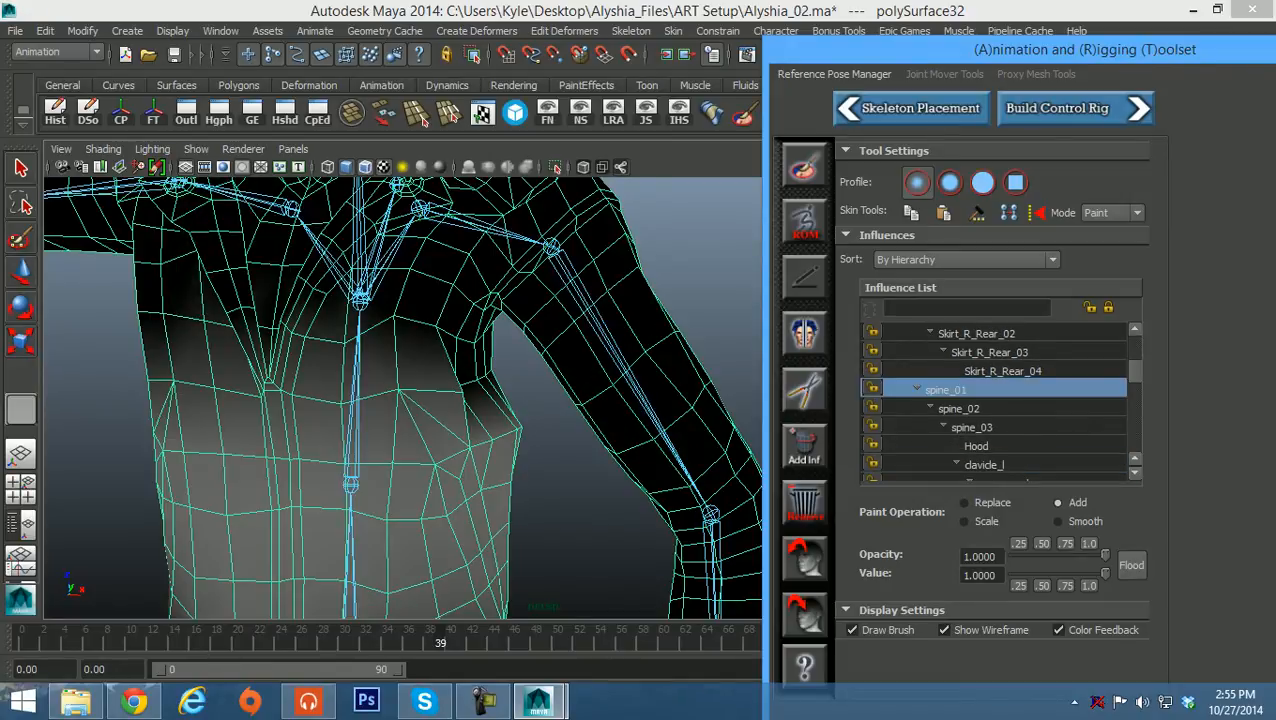
pyautogui.click(972, 427)
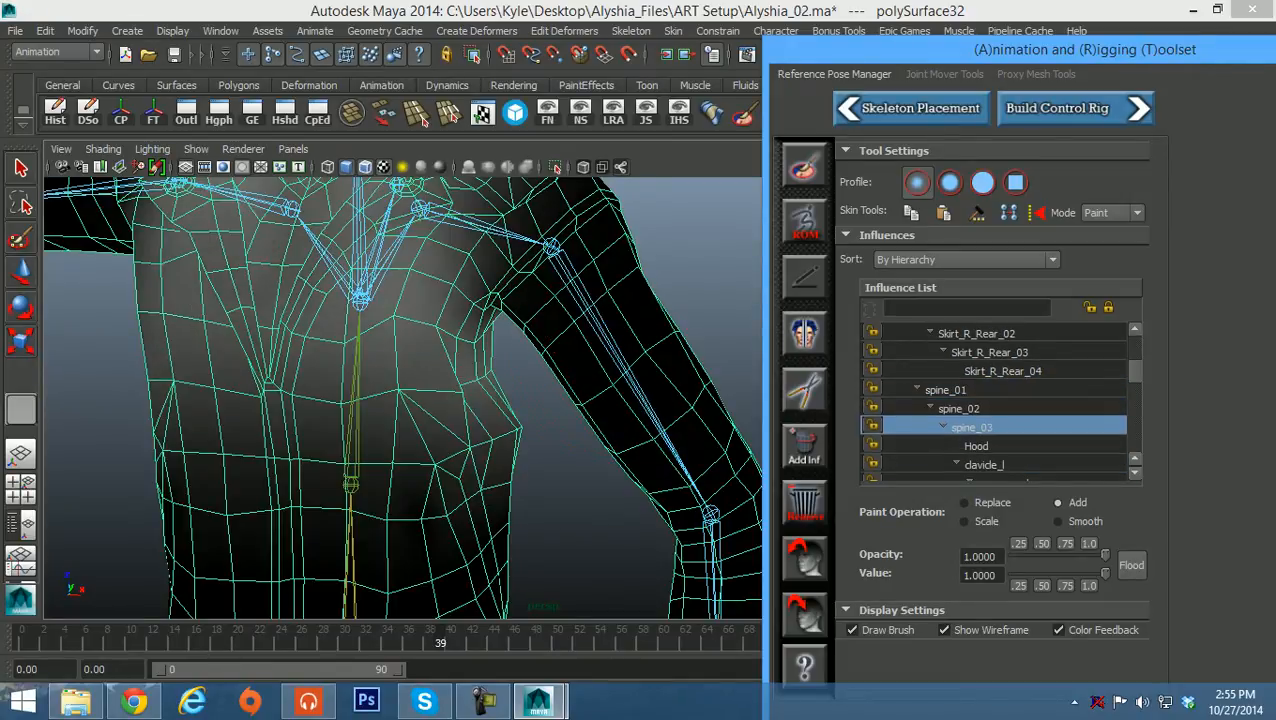
pyautogui.keyDown('alt'); pyautogui.moveTo(476, 360); pyautogui.dragTo(460, 370); pyautogui.keyUp('alt')
pyautogui.moveTo(1105, 555); pyautogui.dragTo(1062, 555)
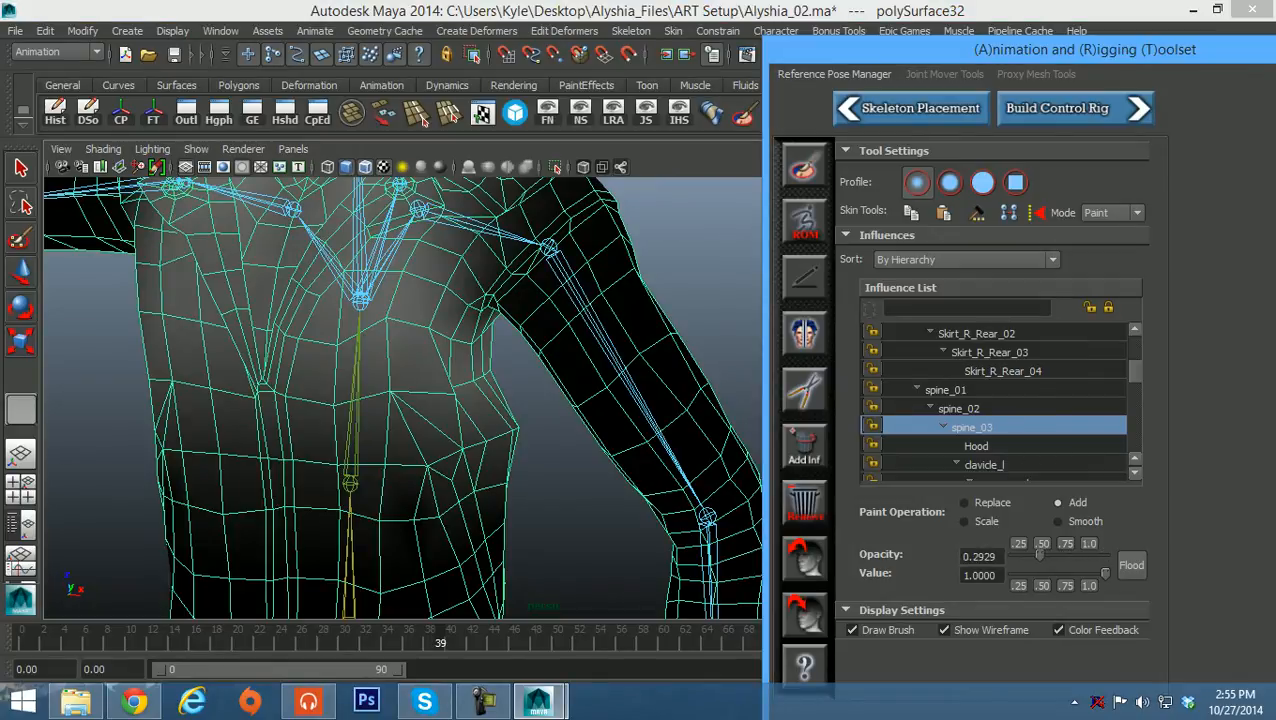
pyautogui.moveTo(478, 358); pyautogui.dragTo(473, 393)
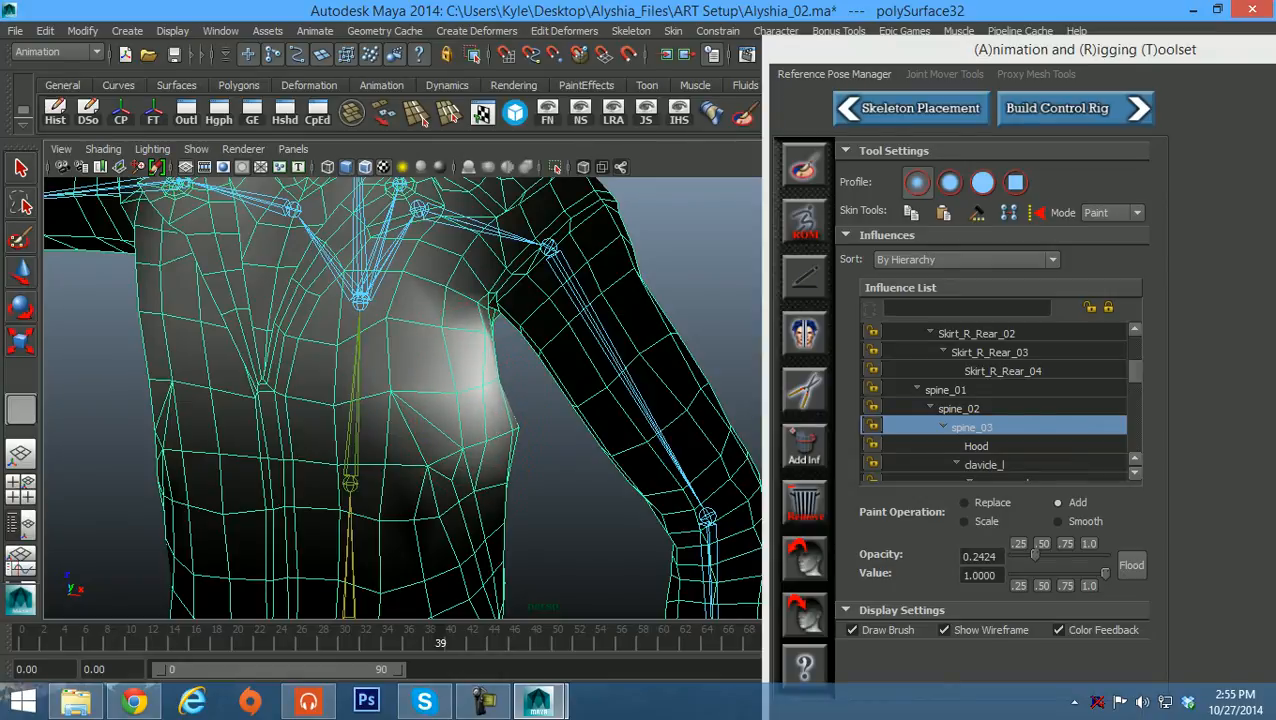
pyautogui.moveTo(476, 339)
pyautogui.mouseDown()
pyautogui.moveTo(473, 412)
pyautogui.moveTo(488, 436)
pyautogui.mouseUp()
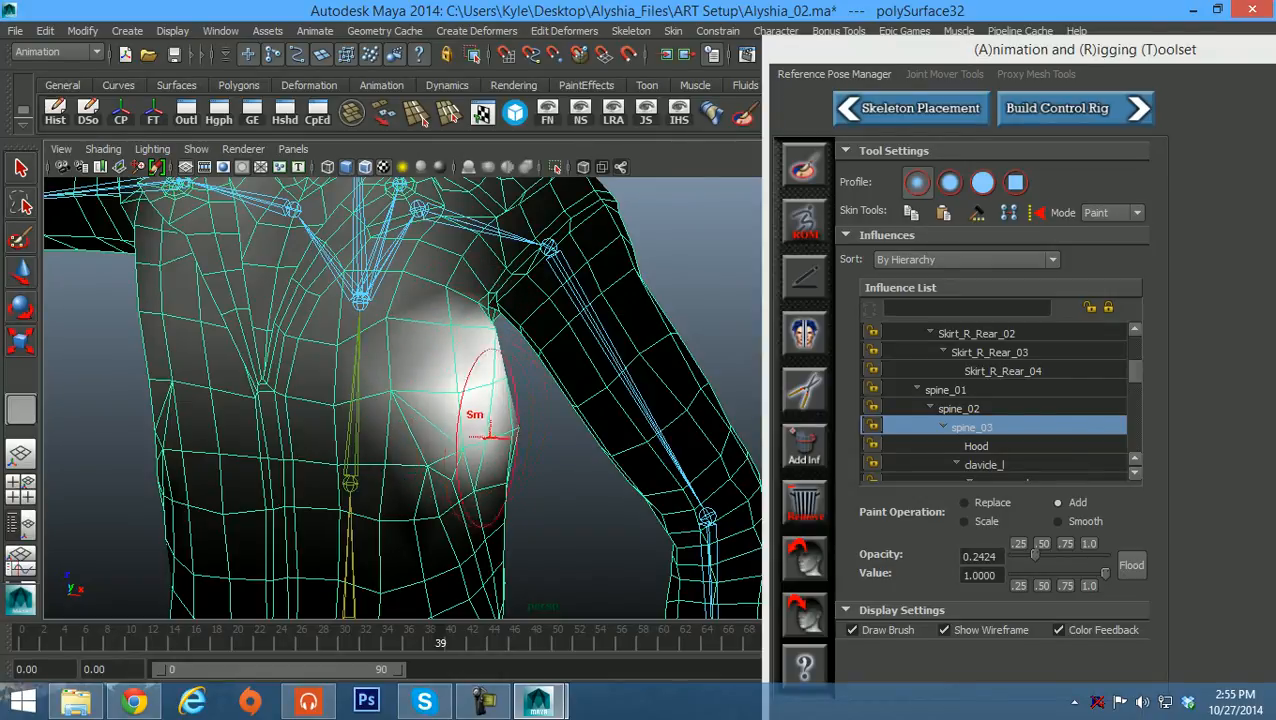
# Touch up the spine_03 weights around the side of the ribs beneath the left armpit
pyautogui.keyDown('alt'); pyautogui.moveTo(620, 405); pyautogui.dragTo(392, 394); pyautogui.keyUp('alt')
pyautogui.moveTo(552, 382)
pyautogui.mouseDown()
pyautogui.moveTo(555, 365)
pyautogui.moveTo(536, 374)
pyautogui.moveTo(544, 352)
pyautogui.moveTo(540, 370)
pyautogui.moveTo(500, 372)
pyautogui.moveTo(570, 365)
pyautogui.mouseUp()
pyautogui.keyDown('ctrl'); pyautogui.moveTo(466, 388); pyautogui.dragTo(492, 388); pyautogui.keyUp('ctrl')
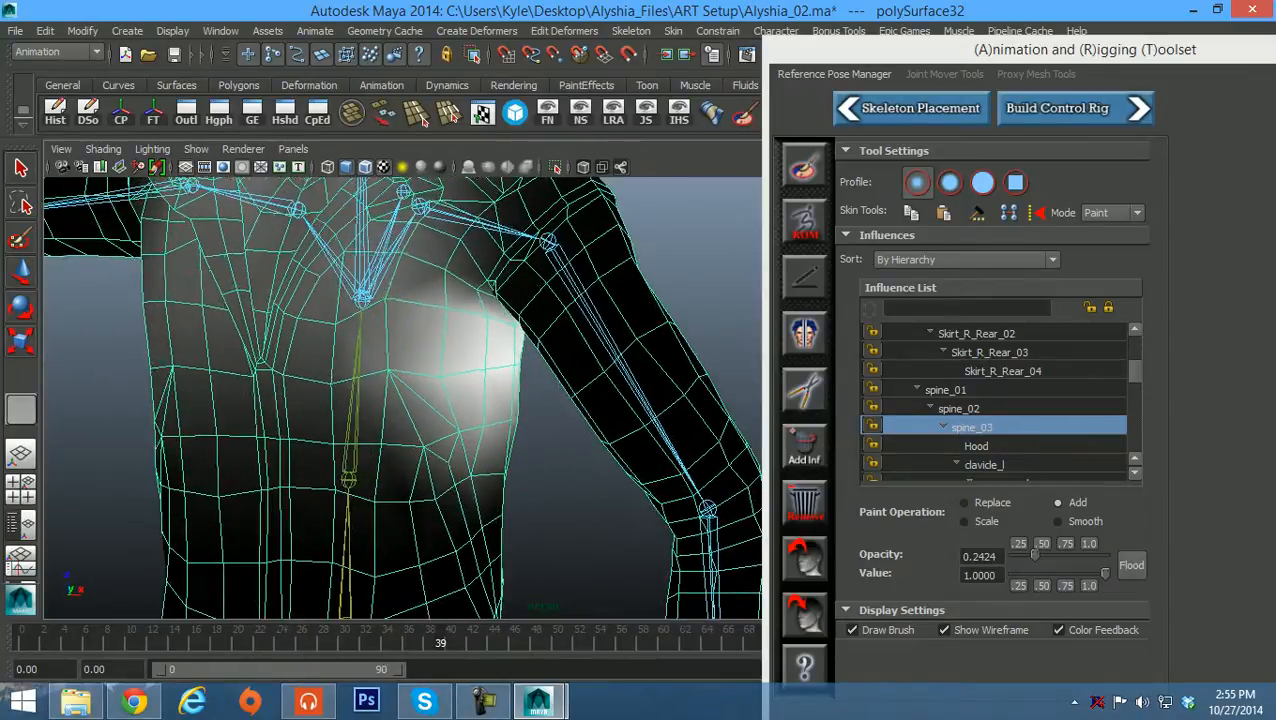
# Examine the spine_03 influence across the torso, hood, hair and hat from the front, side and back
pyautogui.keyDown('alt'); pyautogui.moveTo(500, 390); pyautogui.dragTo(430, 396, button='right'); pyautogui.keyUp('alt')
pyautogui.keyDown('alt'); pyautogui.moveTo(490, 398); pyautogui.dragTo(415, 396); pyautogui.keyUp('alt')
pyautogui.keyDown('alt'); pyautogui.moveTo(500, 385); pyautogui.dragTo(440, 380, button='right'); pyautogui.keyUp('alt')
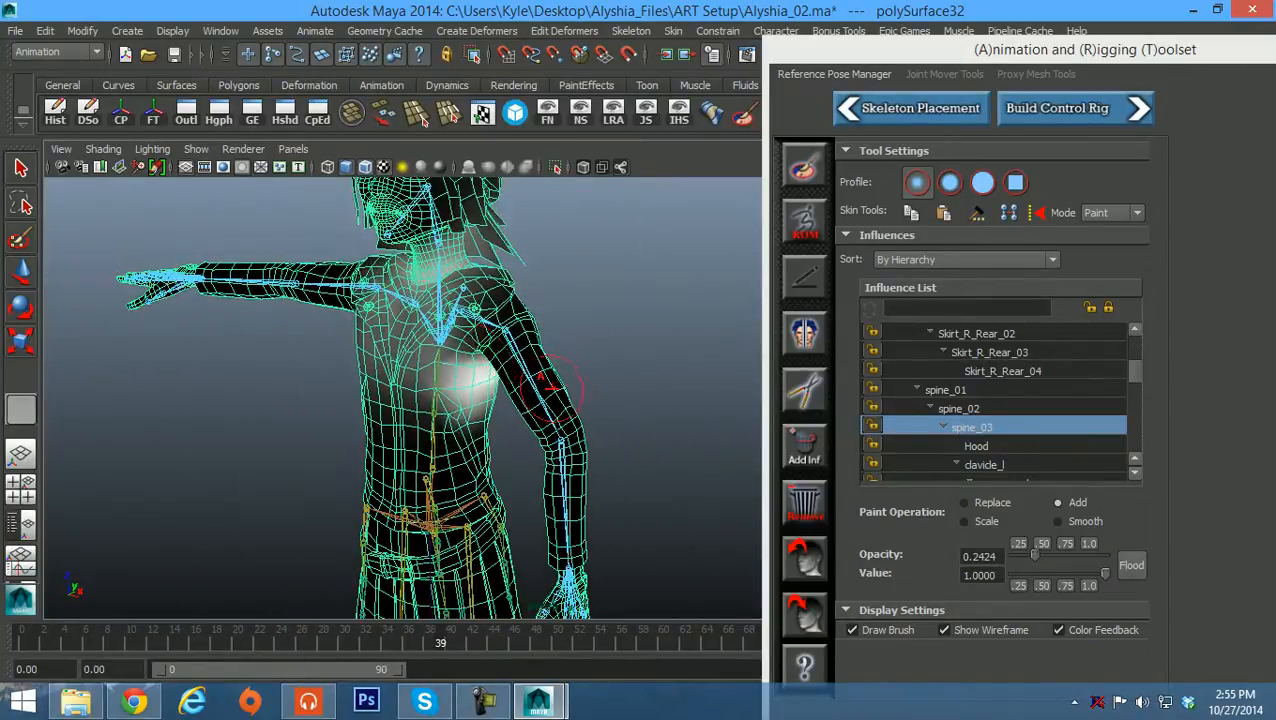
pyautogui.moveTo(561, 375)
pyautogui.keyDown('alt'); pyautogui.mouseDown()
pyautogui.moveTo(464, 378)
pyautogui.moveTo(520, 365)
pyautogui.moveTo(470, 362)
pyautogui.moveTo(508, 250)
pyautogui.mouseUp(); pyautogui.keyUp('alt')
pyautogui.keyDown('alt'); pyautogui.moveTo(478, 308); pyautogui.dragTo(518, 418, button='middle'); pyautogui.keyUp('alt')
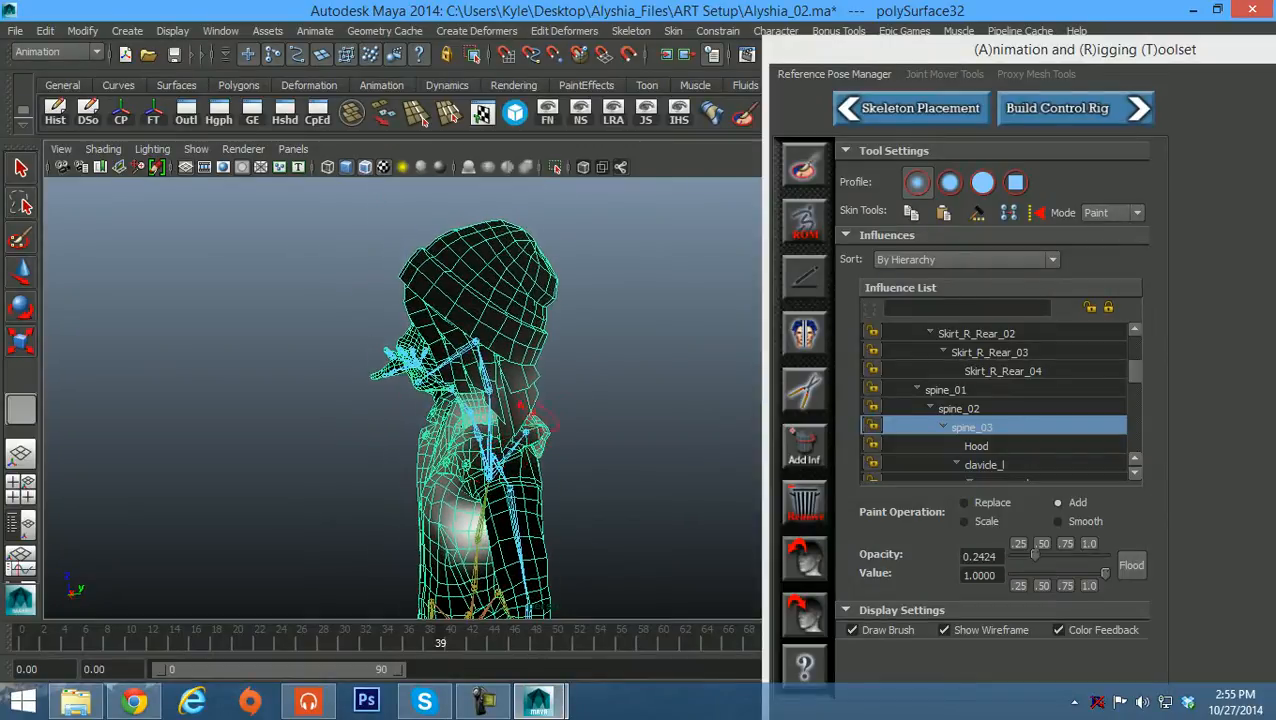
pyautogui.keyDown('alt'); pyautogui.moveTo(518, 418); pyautogui.dragTo(553, 450); pyautogui.keyUp('alt')
pyautogui.keyDown('alt'); pyautogui.moveTo(520, 420); pyautogui.dragTo(572, 421, button='right'); pyautogui.keyUp('alt')
pyautogui.keyDown('alt'); pyautogui.moveTo(572, 421); pyautogui.dragTo(545, 410); pyautogui.keyUp('alt')
pyautogui.keyDown('alt'); pyautogui.moveTo(545, 410); pyautogui.dragTo(621, 421, button='right'); pyautogui.keyUp('alt')
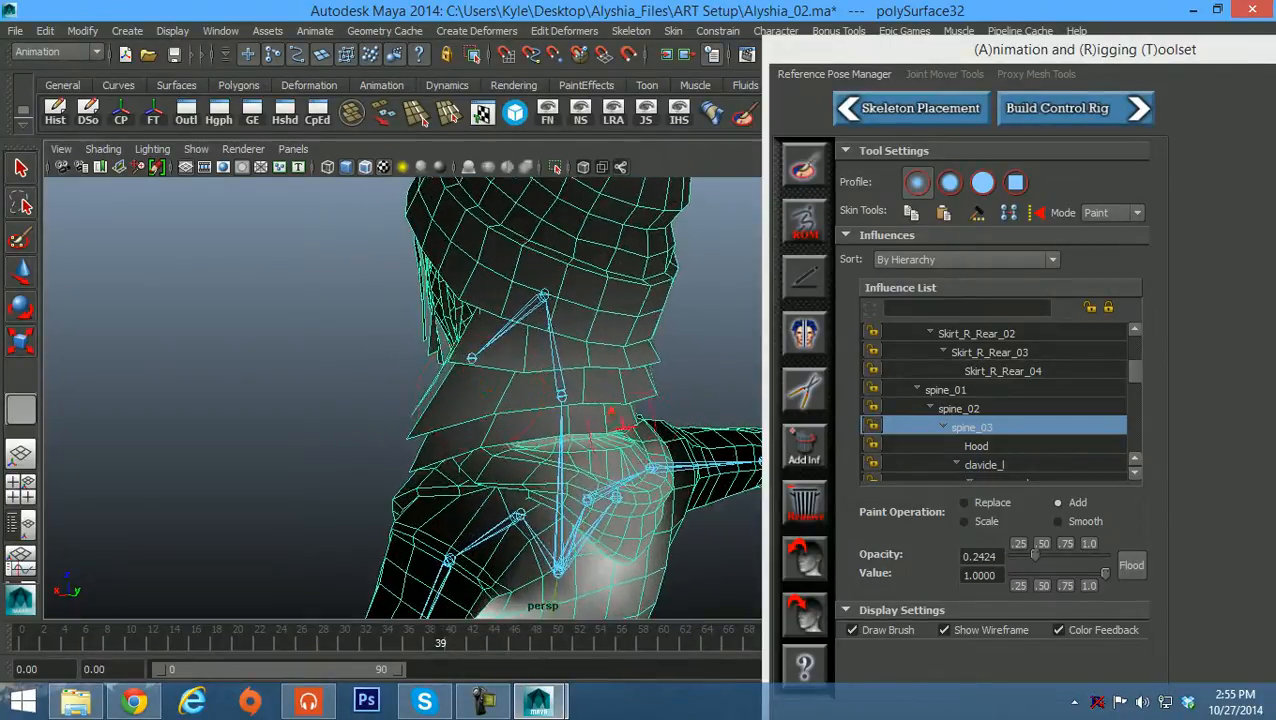
pyautogui.keyDown('alt'); pyautogui.moveTo(621, 421); pyautogui.dragTo(577, 402, button='middle'); pyautogui.keyUp('alt')
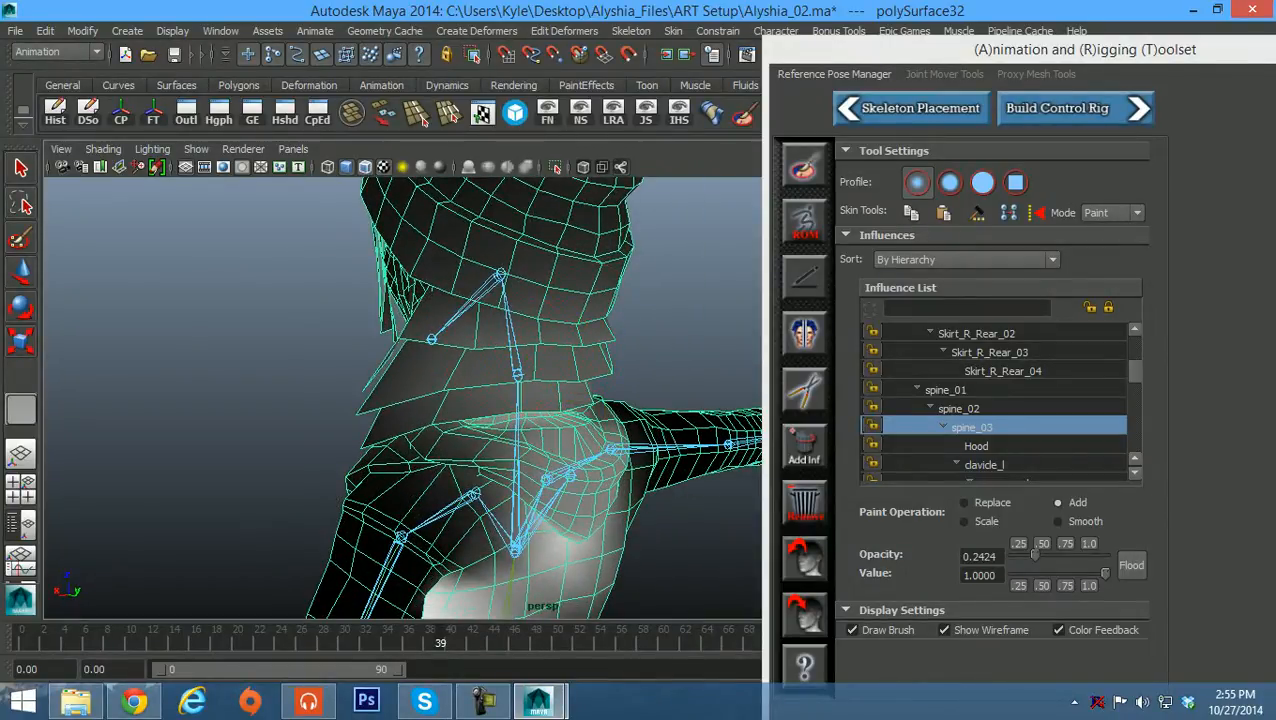
# Set the paint operation to Replace at opacity 1.0 and clear the spine_03 weights from the hat and the hair behind the head
pyautogui.click(964, 502)
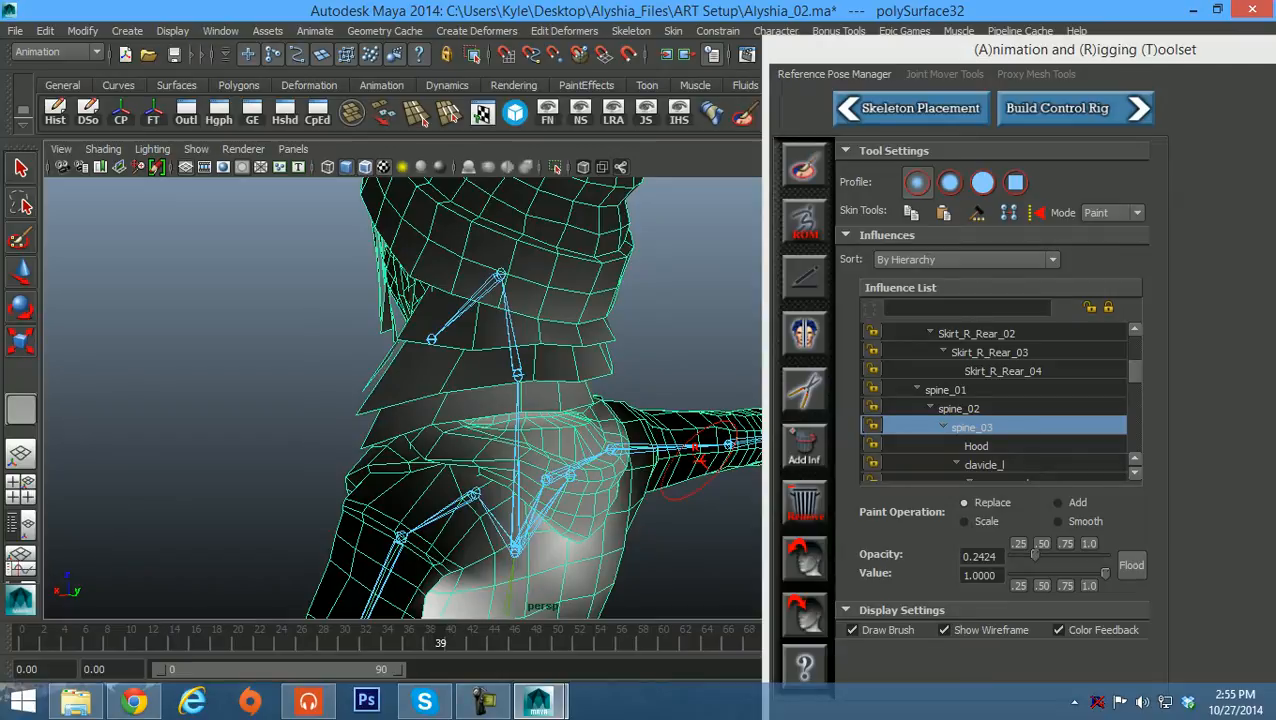
pyautogui.moveTo(1035, 555); pyautogui.dragTo(1041, 555)
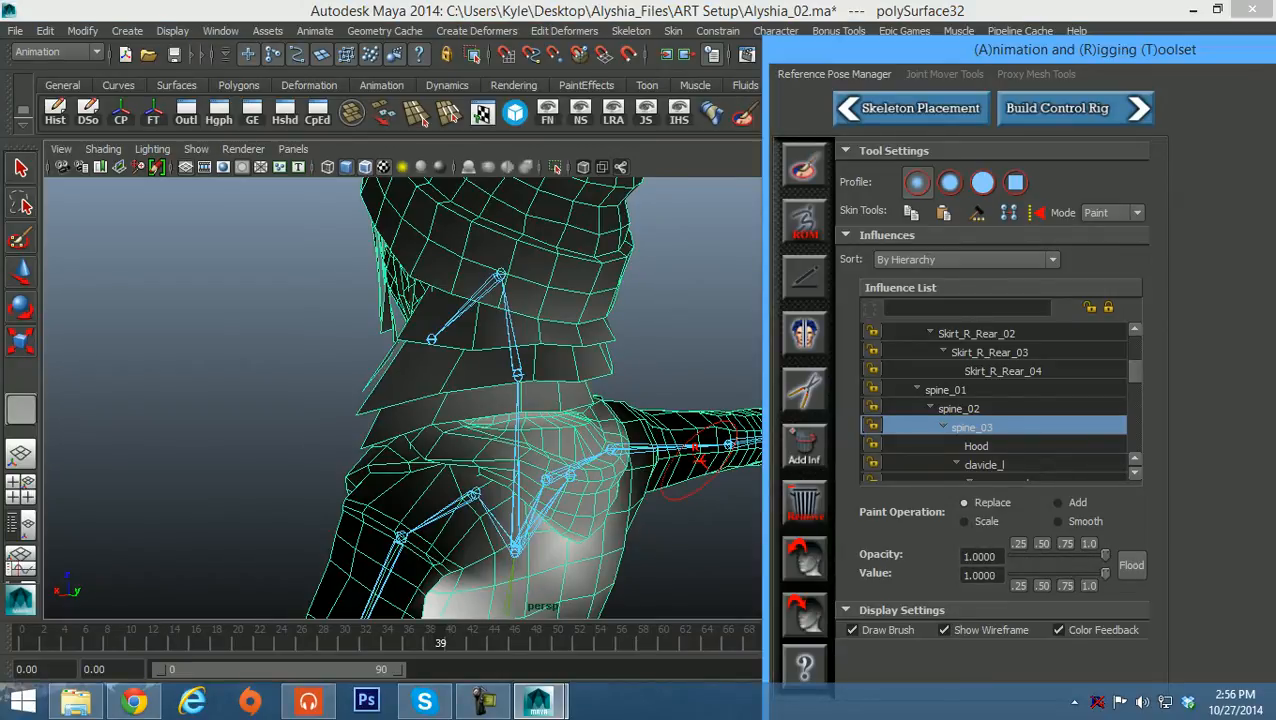
pyautogui.moveTo(445, 270)
pyautogui.keyDown('ctrl'); pyautogui.mouseDown()
pyautogui.moveTo(485, 283)
pyautogui.moveTo(585, 275)
pyautogui.moveTo(590, 248)
pyautogui.moveTo(550, 228)
pyautogui.mouseUp(); pyautogui.keyUp('ctrl')
pyautogui.moveTo(500, 312)
pyautogui.keyDown('ctrl'); pyautogui.mouseDown()
pyautogui.moveTo(440, 325)
pyautogui.moveTo(415, 378)
pyautogui.moveTo(485, 400)
pyautogui.moveTo(390, 408)
pyautogui.moveTo(588, 368)
pyautogui.moveTo(447, 355)
pyautogui.moveTo(472, 318)
pyautogui.moveTo(598, 332)
pyautogui.moveTo(578, 399)
pyautogui.moveTo(586, 370)
pyautogui.moveTo(612, 380)
pyautogui.moveTo(470, 360)
pyautogui.moveTo(560, 330)
pyautogui.moveTo(480, 230)
pyautogui.moveTo(583, 212)
pyautogui.mouseUp(); pyautogui.keyUp('ctrl')
pyautogui.keyDown('alt'); pyautogui.moveTo(583, 212); pyautogui.dragTo(602, 305, button='middle'); pyautogui.keyUp('alt')
pyautogui.moveTo(601, 330)
pyautogui.keyDown('ctrl'); pyautogui.mouseDown()
pyautogui.moveTo(415, 268)
pyautogui.moveTo(480, 210)
pyautogui.moveTo(543, 198)
pyautogui.mouseUp(); pyautogui.keyUp('ctrl')
pyautogui.keyDown('alt'); pyautogui.moveTo(464, 285); pyautogui.dragTo(521, 401, button='middle'); pyautogui.keyUp('alt')
pyautogui.moveTo(521, 401)
pyautogui.keyDown('ctrl'); pyautogui.mouseDown()
pyautogui.moveTo(480, 325)
pyautogui.moveTo(595, 310)
pyautogui.mouseUp(); pyautogui.keyUp('ctrl')
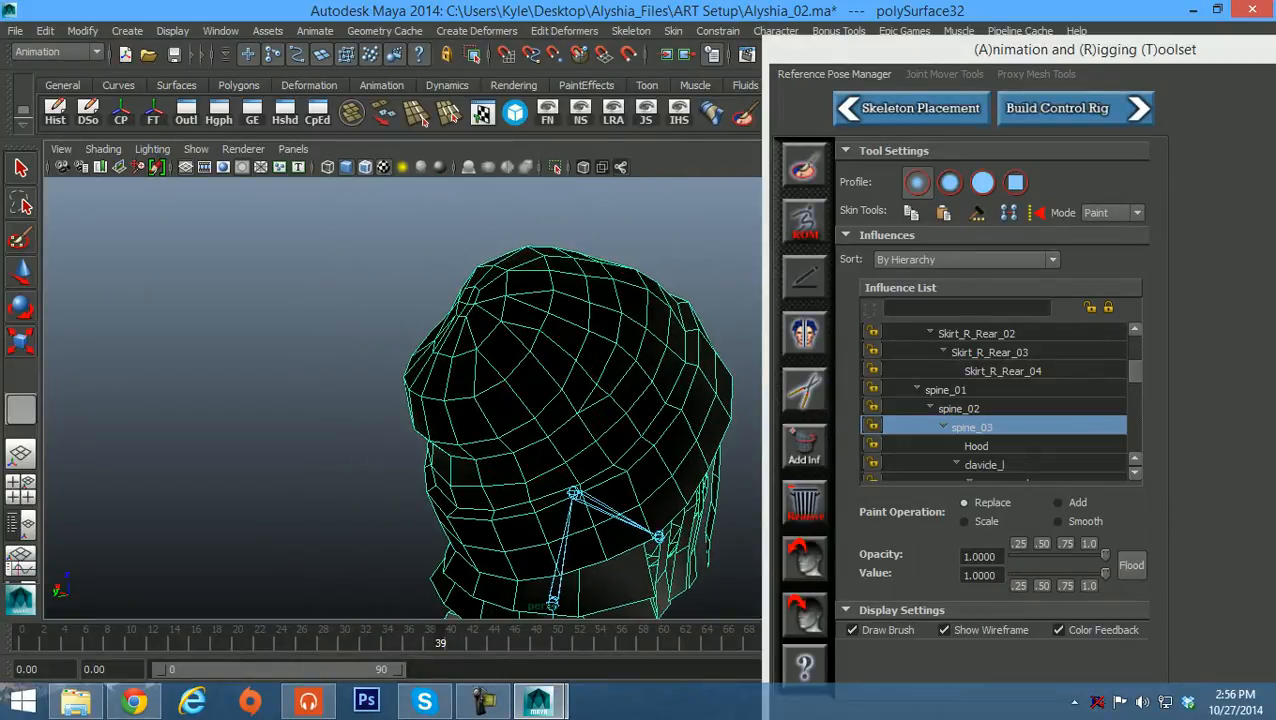
pyautogui.keyDown('alt'); pyautogui.moveTo(565, 418); pyautogui.dragTo(541, 299, button='middle'); pyautogui.keyUp('alt')
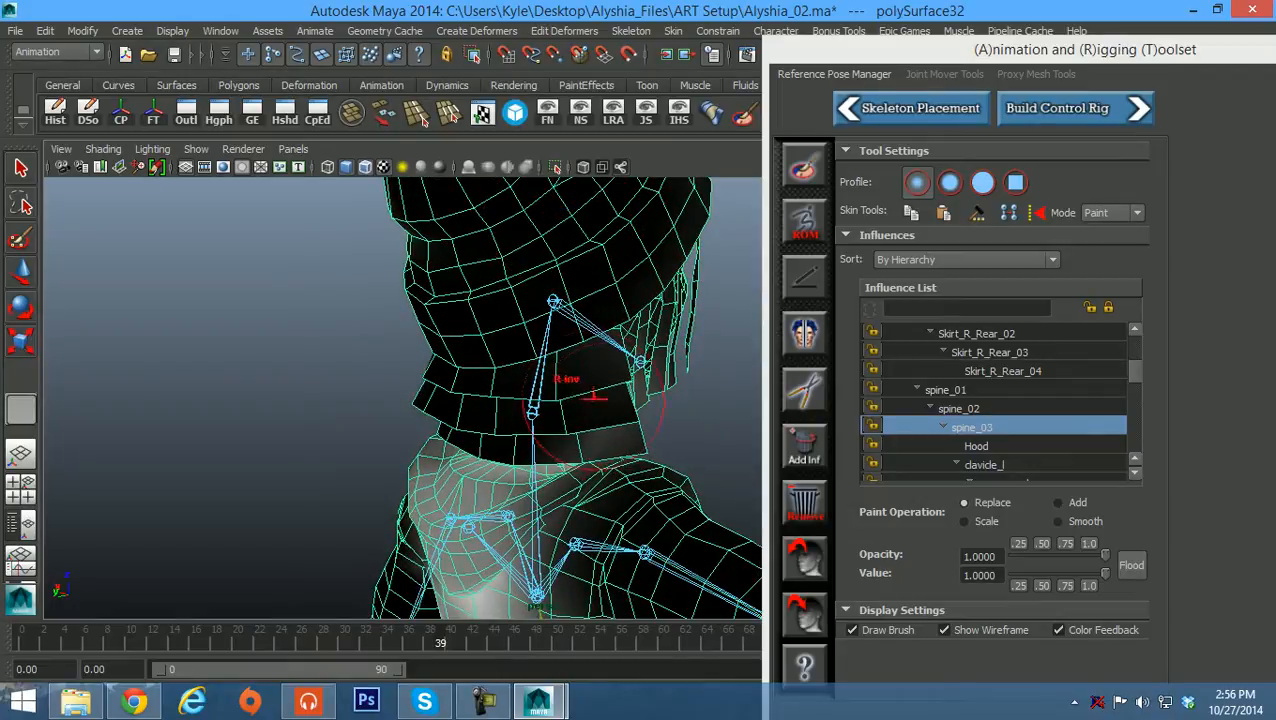
# Clear the remaining spine_03 weights from the hair strands around the sides and back of the neck
pyautogui.moveTo(562, 376)
pyautogui.keyDown('ctrl'); pyautogui.mouseDown()
pyautogui.moveTo(604, 358)
pyautogui.moveTo(580, 388)
pyautogui.moveTo(472, 350)
pyautogui.mouseUp(); pyautogui.keyUp('ctrl')
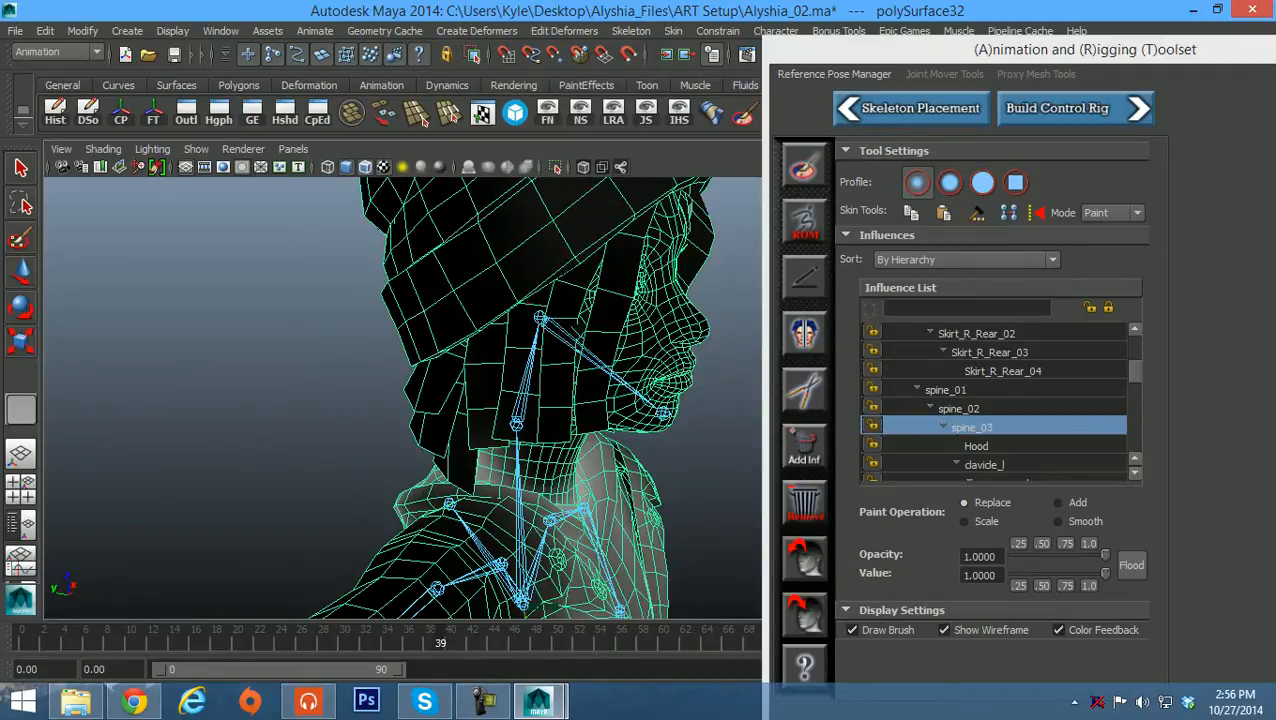
pyautogui.keyDown('alt'); pyautogui.moveTo(480, 400); pyautogui.dragTo(580, 400); pyautogui.keyUp('alt')
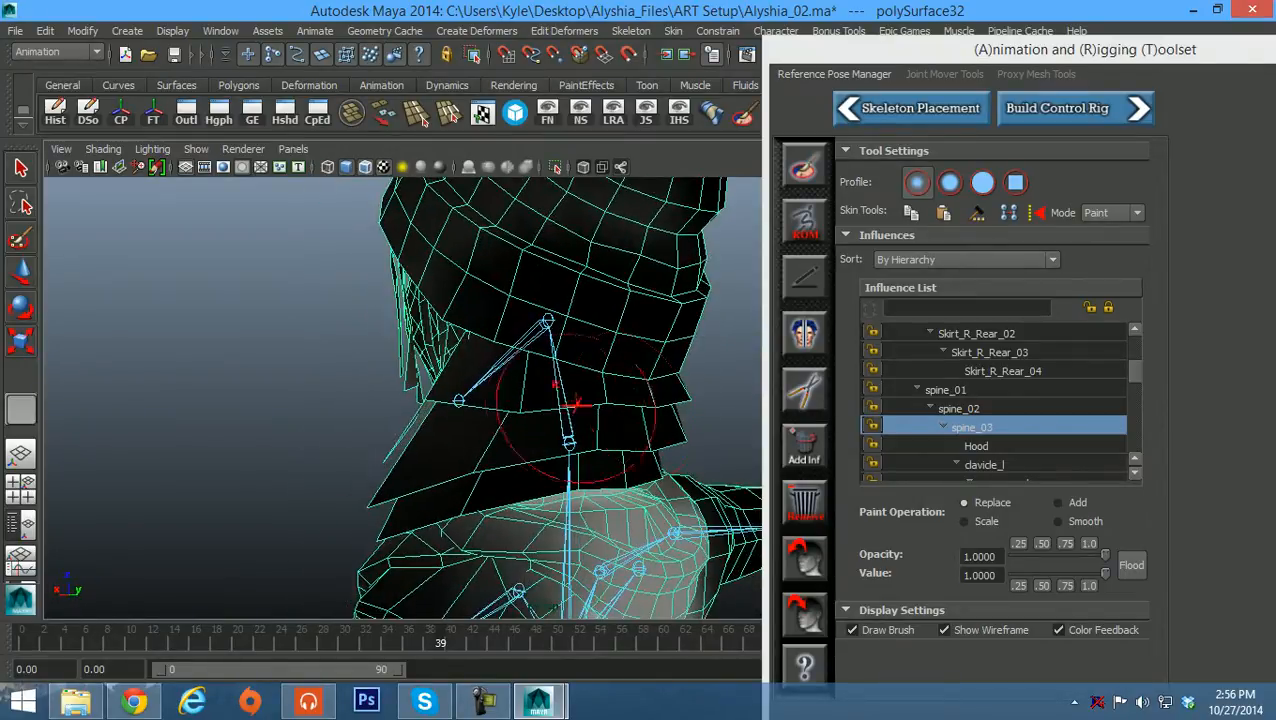
pyautogui.keyDown('alt'); pyautogui.moveTo(400, 504); pyautogui.dragTo(508, 504); pyautogui.keyUp('alt')
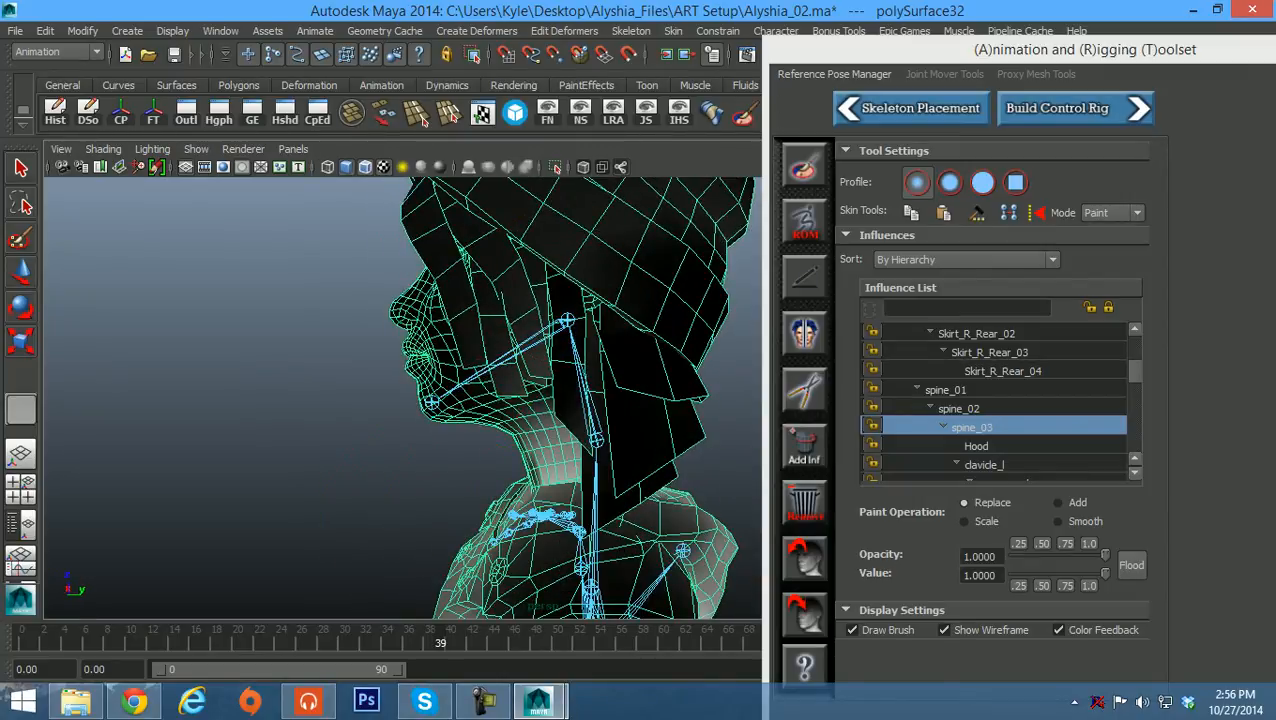
pyautogui.keyDown('ctrl'); pyautogui.click(530, 316); pyautogui.keyUp('ctrl')
pyautogui.keyDown('alt'); pyautogui.moveTo(571, 344); pyautogui.dragTo(466, 294, button='middle'); pyautogui.keyUp('alt')
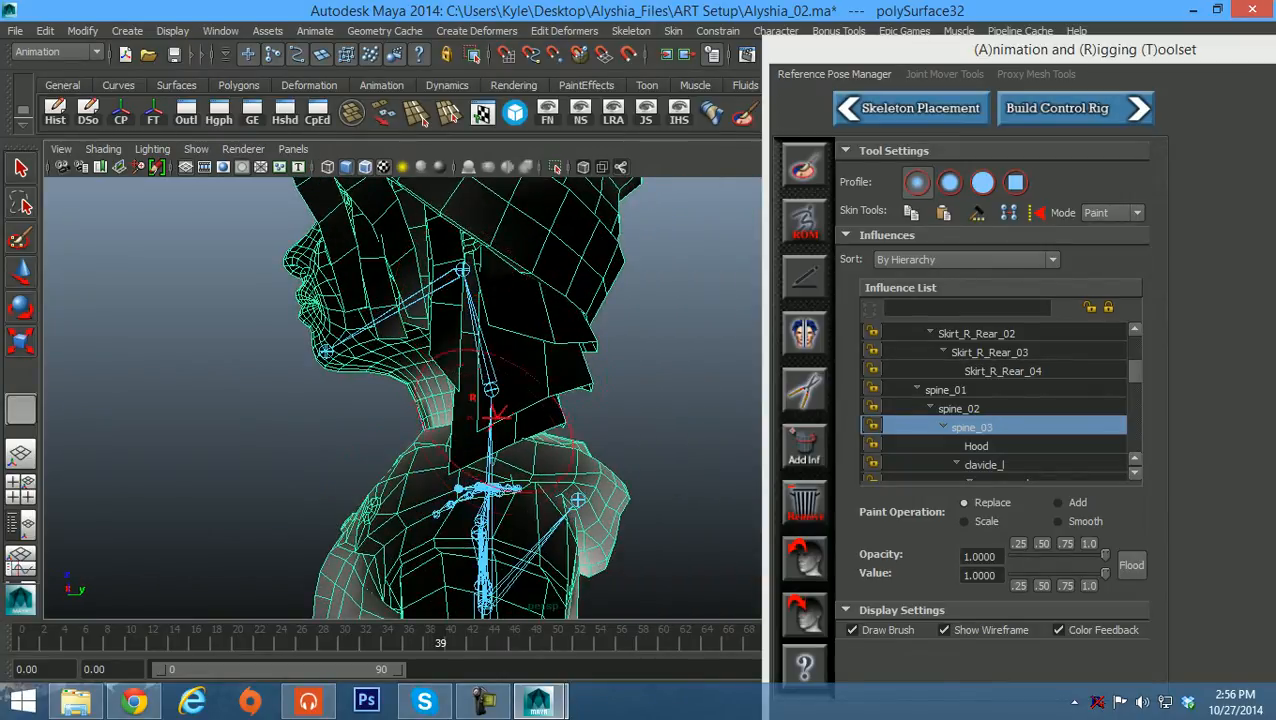
pyautogui.moveTo(500, 400)
pyautogui.keyDown('alt'); pyautogui.mouseDown()
pyautogui.moveTo(470, 428)
pyautogui.moveTo(520, 481)
pyautogui.mouseUp(); pyautogui.keyUp('alt')
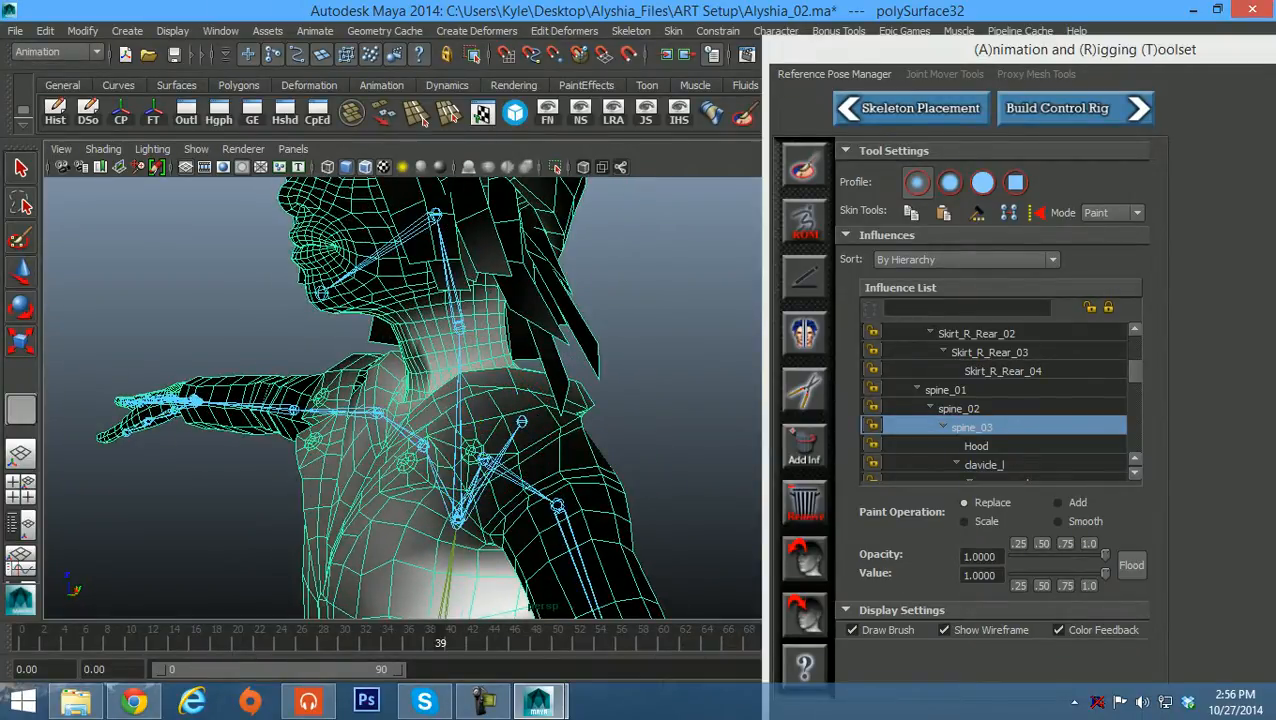
# Check the Hood influence, and clear the clavicle_l and upperarm_l weights from the lower hair above the left shoulder
pyautogui.click(976, 446)
pyautogui.moveTo(600, 257)
pyautogui.keyDown('alt'); pyautogui.mouseDown()
pyautogui.moveTo(366, 285)
pyautogui.moveTo(545, 308)
pyautogui.moveTo(464, 282)
pyautogui.moveTo(576, 268)
pyautogui.moveTo(530, 232)
pyautogui.mouseUp(); pyautogui.keyUp('alt')
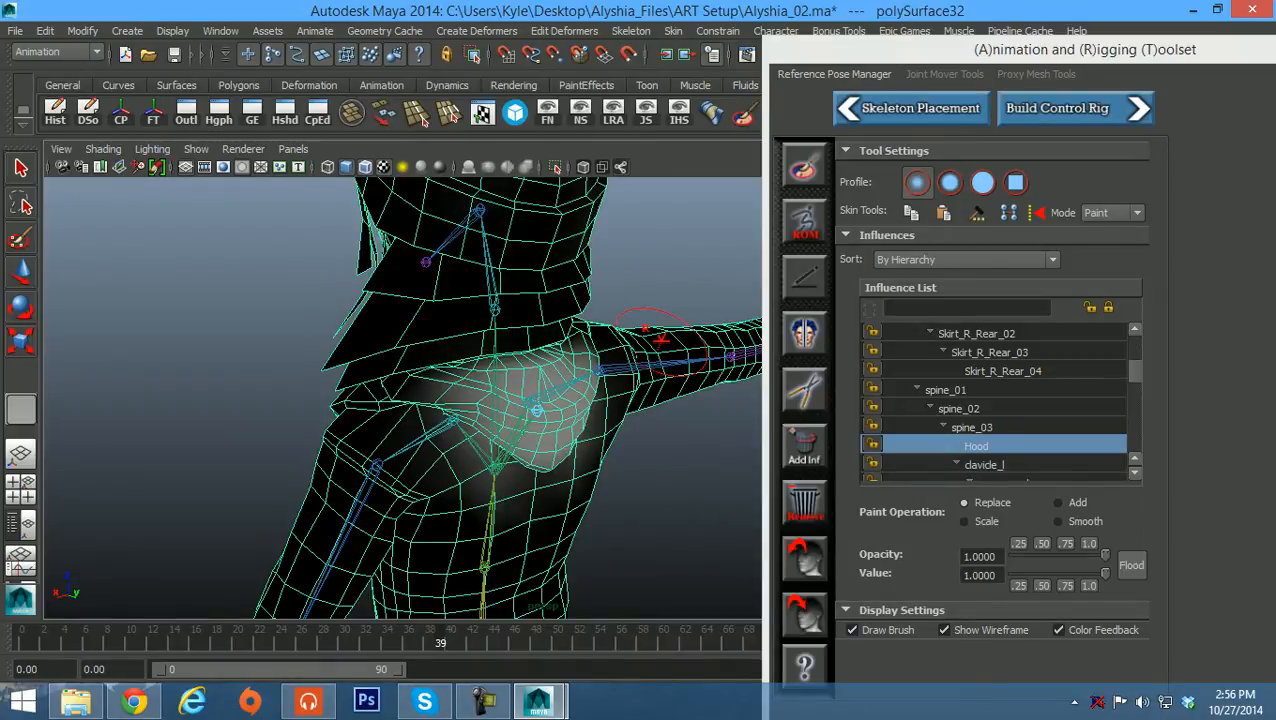
pyautogui.moveTo(1135, 372); pyautogui.dragTo(1135, 376)
pyautogui.click(985, 403)
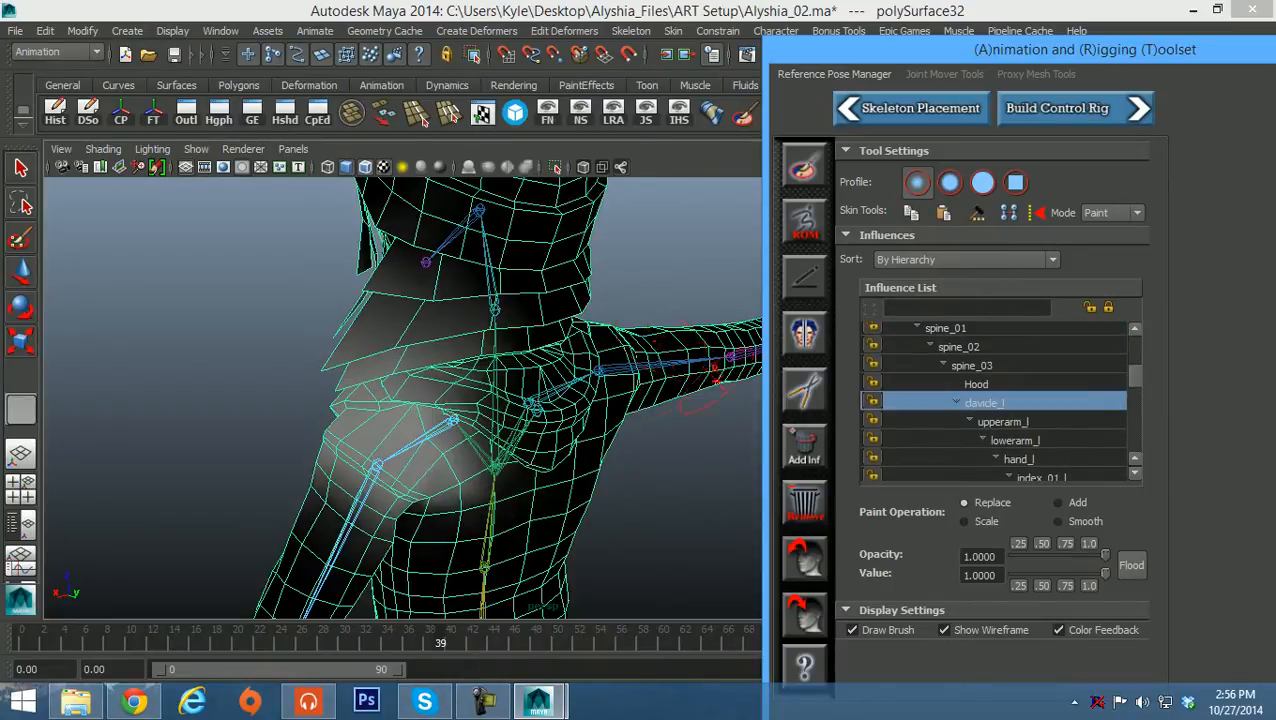
pyautogui.keyDown('alt'); pyautogui.moveTo(490, 305); pyautogui.dragTo(450, 318); pyautogui.keyUp('alt')
pyautogui.moveTo(365, 342)
pyautogui.keyDown('ctrl'); pyautogui.mouseDown()
pyautogui.moveTo(356, 328)
pyautogui.moveTo(438, 309)
pyautogui.moveTo(478, 320)
pyautogui.moveTo(405, 346)
pyautogui.moveTo(380, 340)
pyautogui.moveTo(345, 380)
pyautogui.moveTo(420, 270)
pyautogui.moveTo(445, 315)
pyautogui.moveTo(486, 286)
pyautogui.moveTo(342, 359)
pyautogui.mouseUp(); pyautogui.keyUp('ctrl')
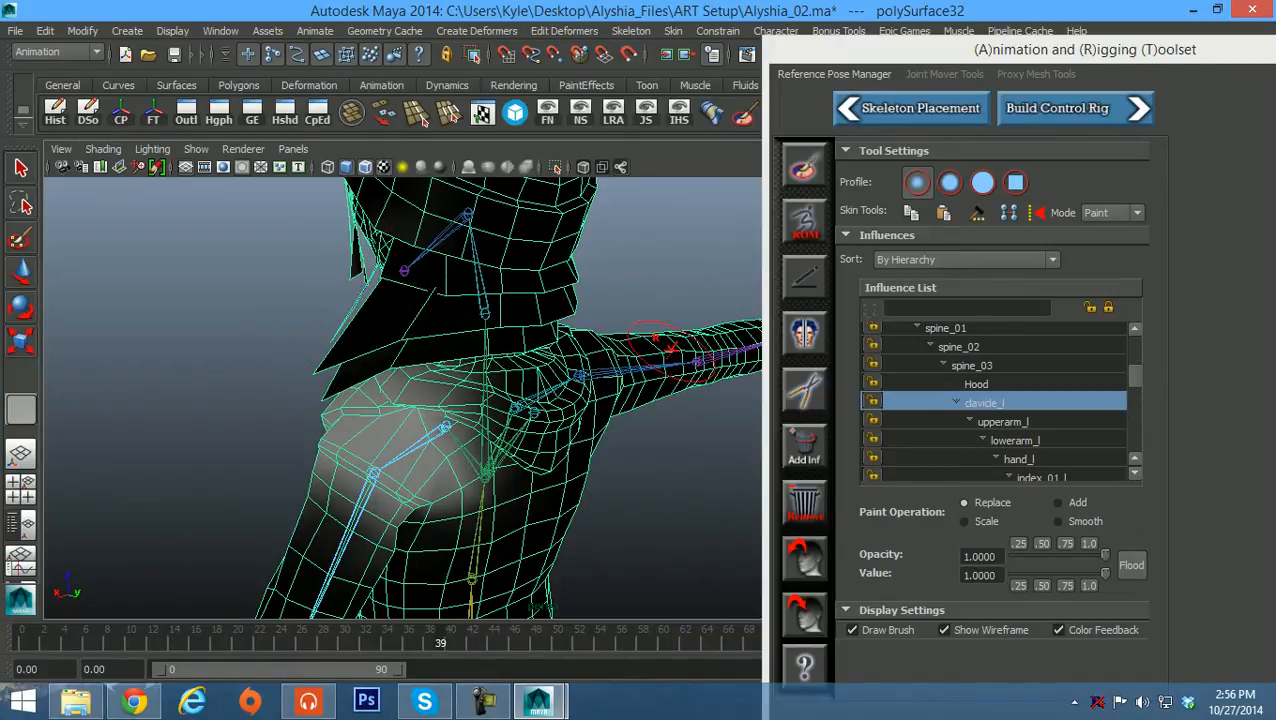
pyautogui.click(1003, 421)
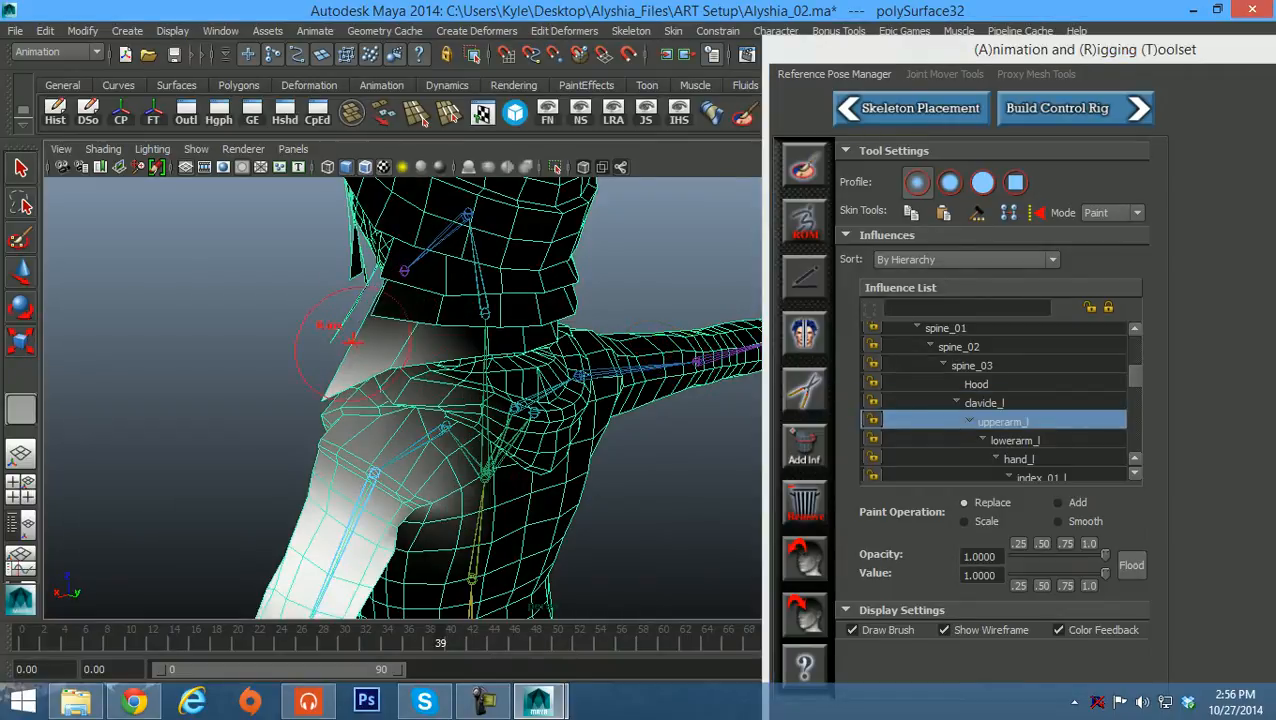
pyautogui.moveTo(353, 341)
pyautogui.keyDown('ctrl'); pyautogui.mouseDown()
pyautogui.moveTo(388, 322)
pyautogui.moveTo(399, 327)
pyautogui.moveTo(372, 333)
pyautogui.moveTo(510, 315)
pyautogui.mouseUp(); pyautogui.keyUp('ctrl')
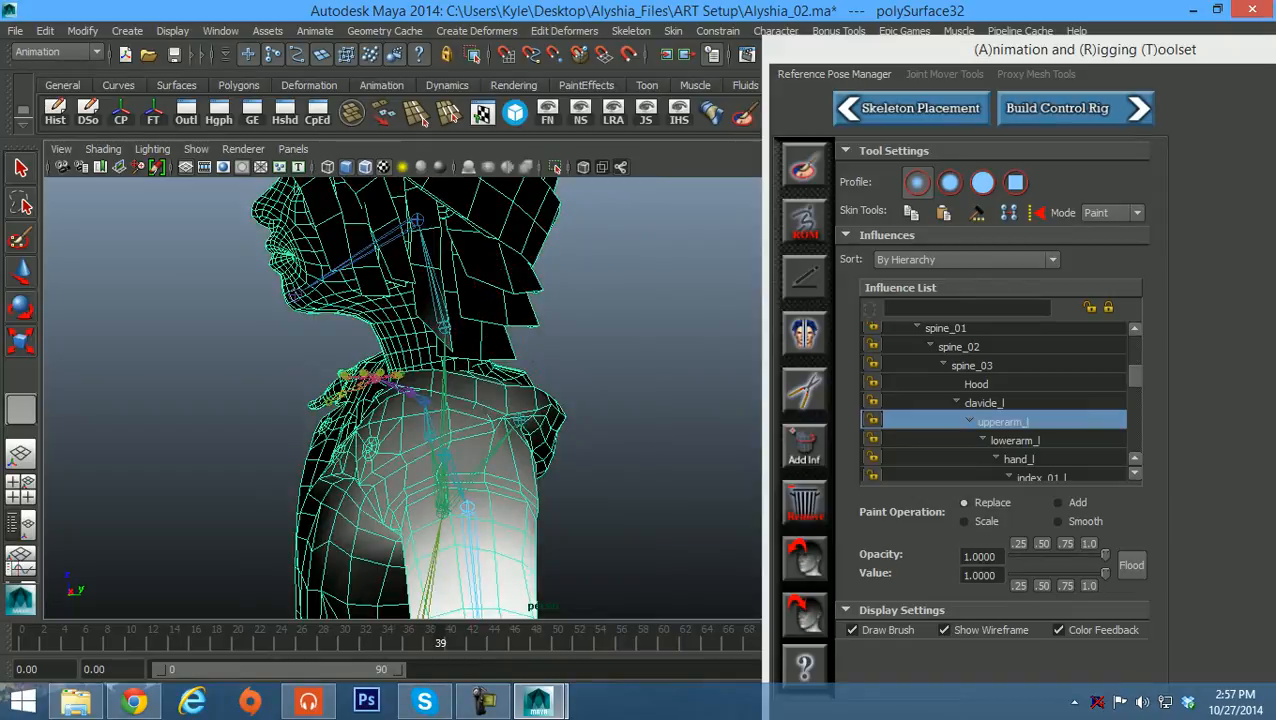
# Examine the upperarm_l influence on the whole body, from the shoulders down to the skirt and left hand
pyautogui.keyDown('alt'); pyautogui.moveTo(410, 325); pyautogui.dragTo(578, 345); pyautogui.keyUp('alt')
pyautogui.keyDown('alt'); pyautogui.moveTo(578, 345); pyautogui.dragTo(522, 480, button='right'); pyautogui.keyUp('alt')
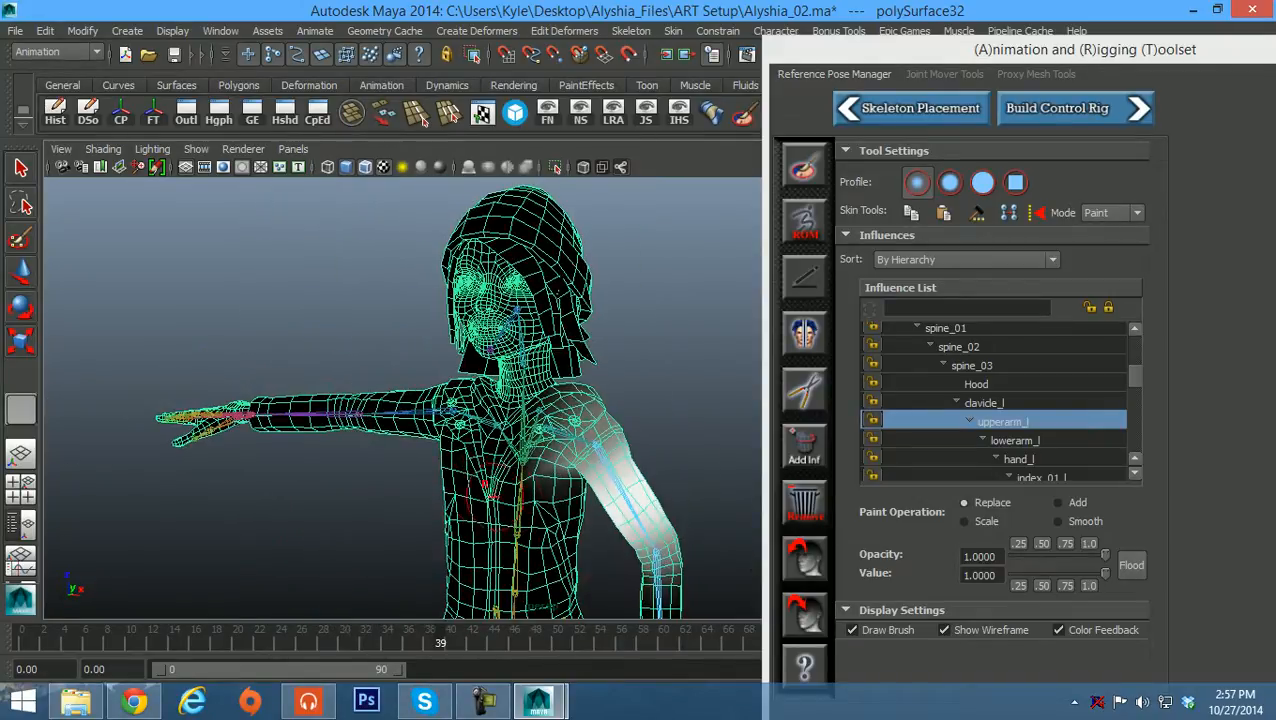
pyautogui.keyDown('alt'); pyautogui.moveTo(522, 480); pyautogui.dragTo(418, 377, button='middle'); pyautogui.keyUp('alt')
pyautogui.keyDown('alt'); pyautogui.moveTo(418, 377); pyautogui.dragTo(492, 372); pyautogui.keyUp('alt')
pyautogui.keyDown('alt'); pyautogui.moveTo(492, 372); pyautogui.dragTo(495, 252, button='right'); pyautogui.keyUp('alt')
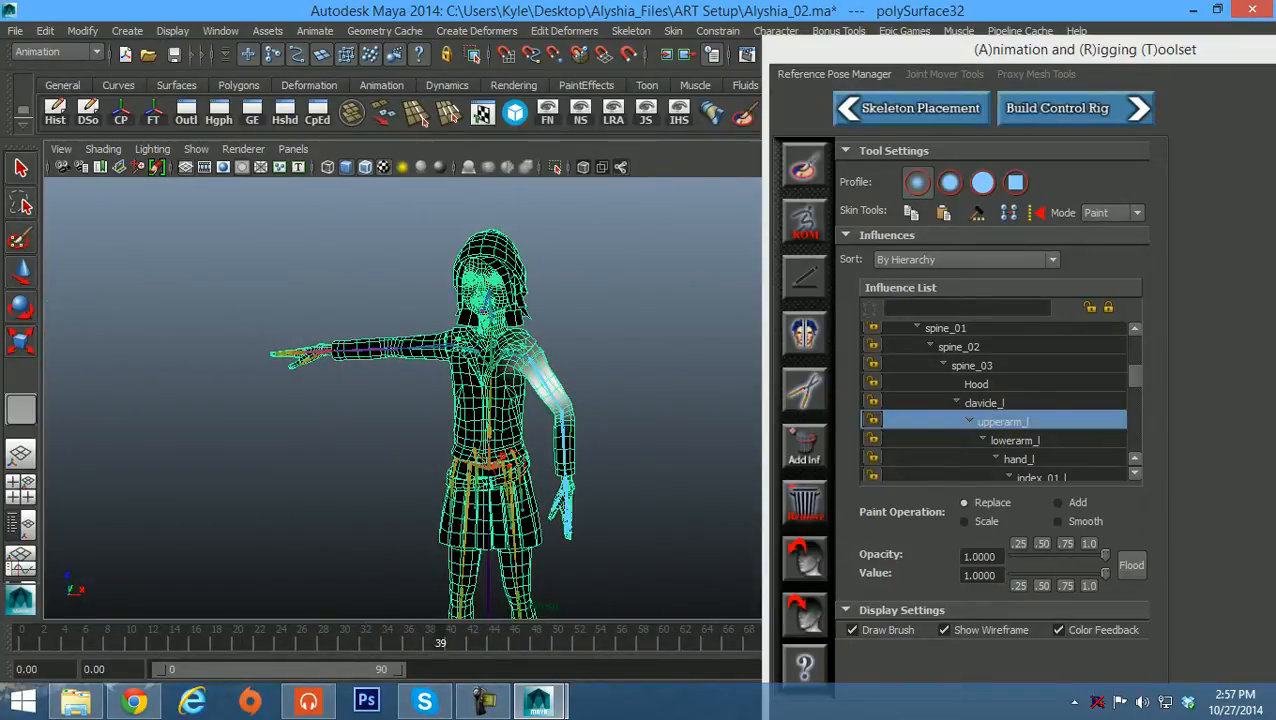
pyautogui.keyDown('alt'); pyautogui.moveTo(500, 455); pyautogui.dragTo(468, 455); pyautogui.keyUp('alt')
pyautogui.keyDown('alt'); pyautogui.moveTo(468, 455); pyautogui.dragTo(446, 360, button='middle'); pyautogui.keyUp('alt')
pyautogui.keyDown('alt'); pyautogui.moveTo(446, 360); pyautogui.dragTo(412, 362); pyautogui.keyUp('alt')
pyautogui.keyDown('alt'); pyautogui.moveTo(412, 362); pyautogui.dragTo(500, 470, button='right'); pyautogui.keyUp('alt')
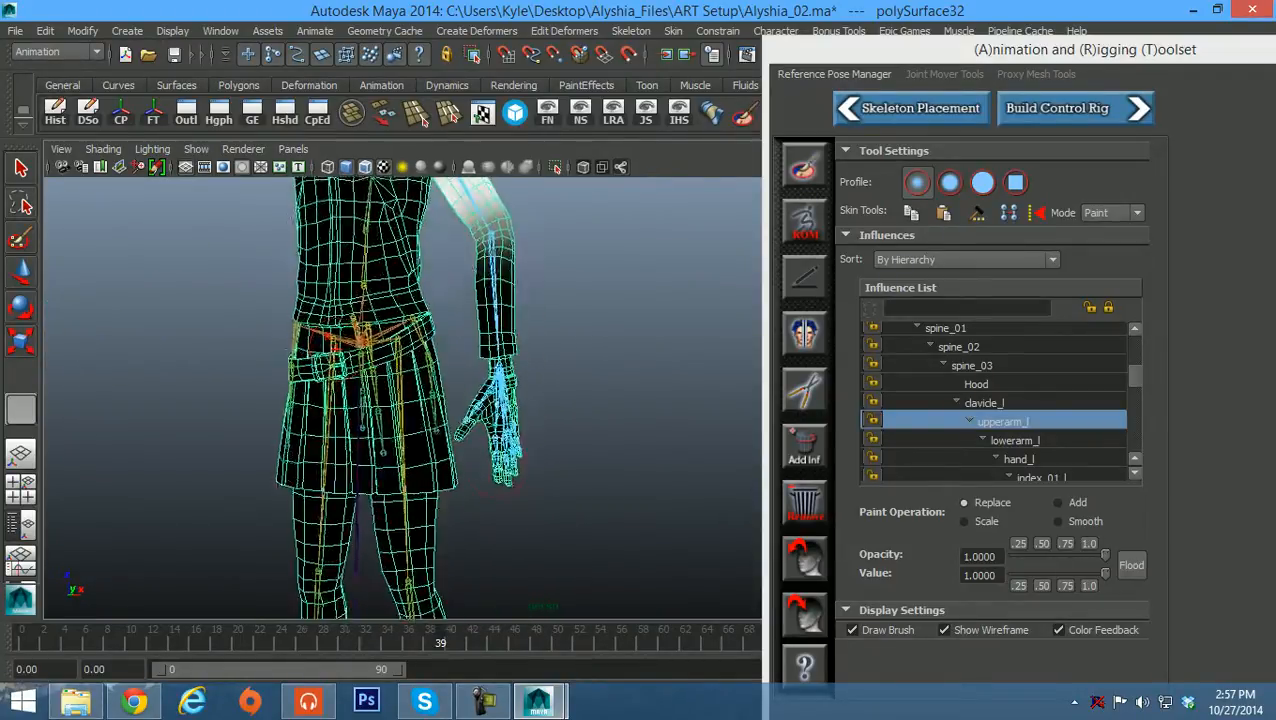
pyautogui.keyDown('alt'); pyautogui.moveTo(500, 472); pyautogui.dragTo(412, 450); pyautogui.keyUp('alt')
pyautogui.moveTo(412, 450)
pyautogui.keyDown('alt'); pyautogui.mouseDown(button='middle')
pyautogui.moveTo(464, 437)
pyautogui.moveTo(410, 438)
pyautogui.mouseUp(button='middle'); pyautogui.keyUp('alt')
pyautogui.keyDown('alt'); pyautogui.moveTo(410, 438); pyautogui.dragTo(530, 456, button='right'); pyautogui.keyUp('alt')
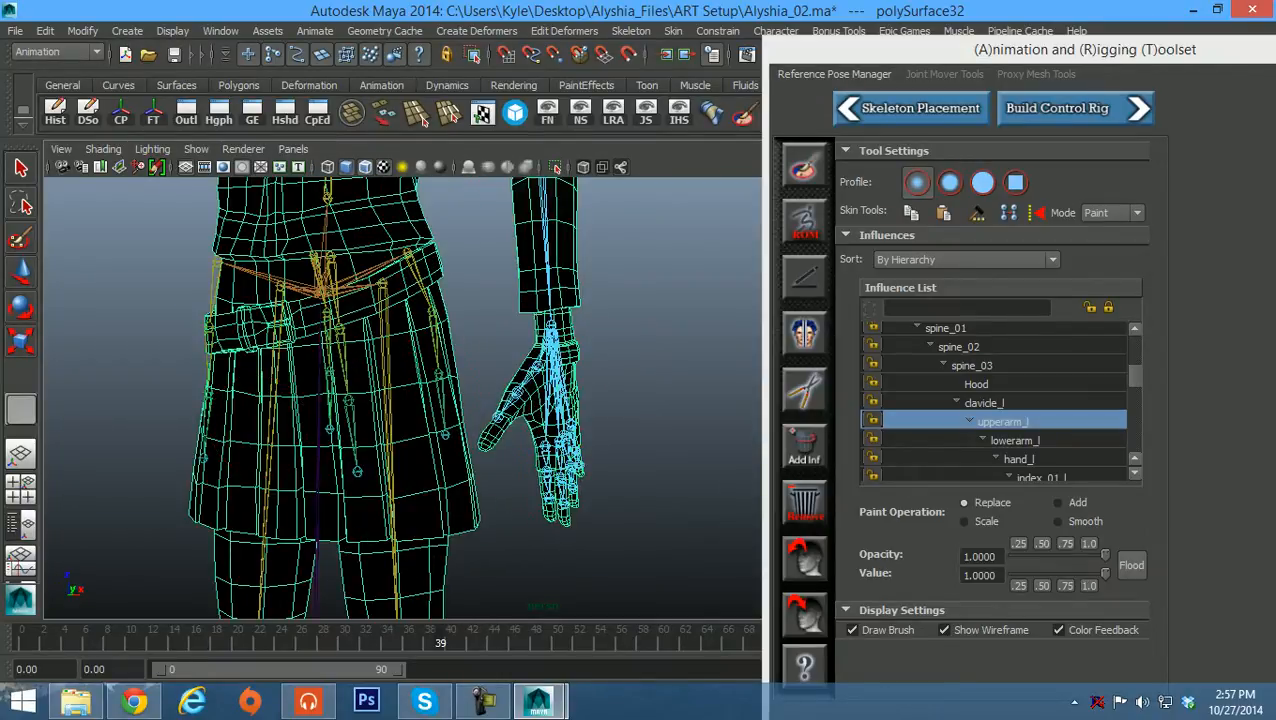
pyautogui.keyDown('alt'); pyautogui.moveTo(553, 362); pyautogui.dragTo(587, 378, button='middle'); pyautogui.keyUp('alt')
# Leave weight painting and select the Jaw joint at the chin for a pose test
pyautogui.press('w')
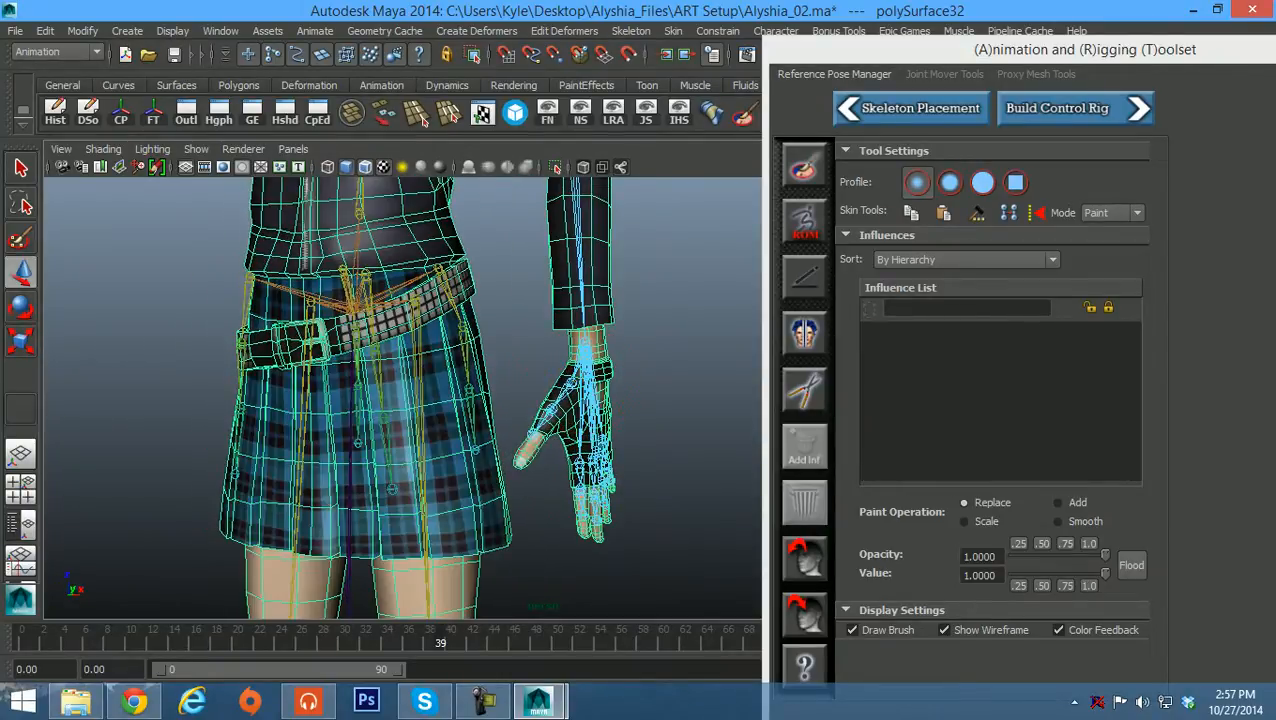
pyautogui.keyDown('alt'); pyautogui.moveTo(480, 300); pyautogui.dragTo(480, 490, button='middle'); pyautogui.keyUp('alt')
pyautogui.keyDown('alt'); pyautogui.moveTo(480, 490); pyautogui.dragTo(395, 470); pyautogui.keyUp('alt')
pyautogui.keyDown('alt'); pyautogui.moveTo(395, 470); pyautogui.dragTo(310, 450, button='right'); pyautogui.keyUp('alt')
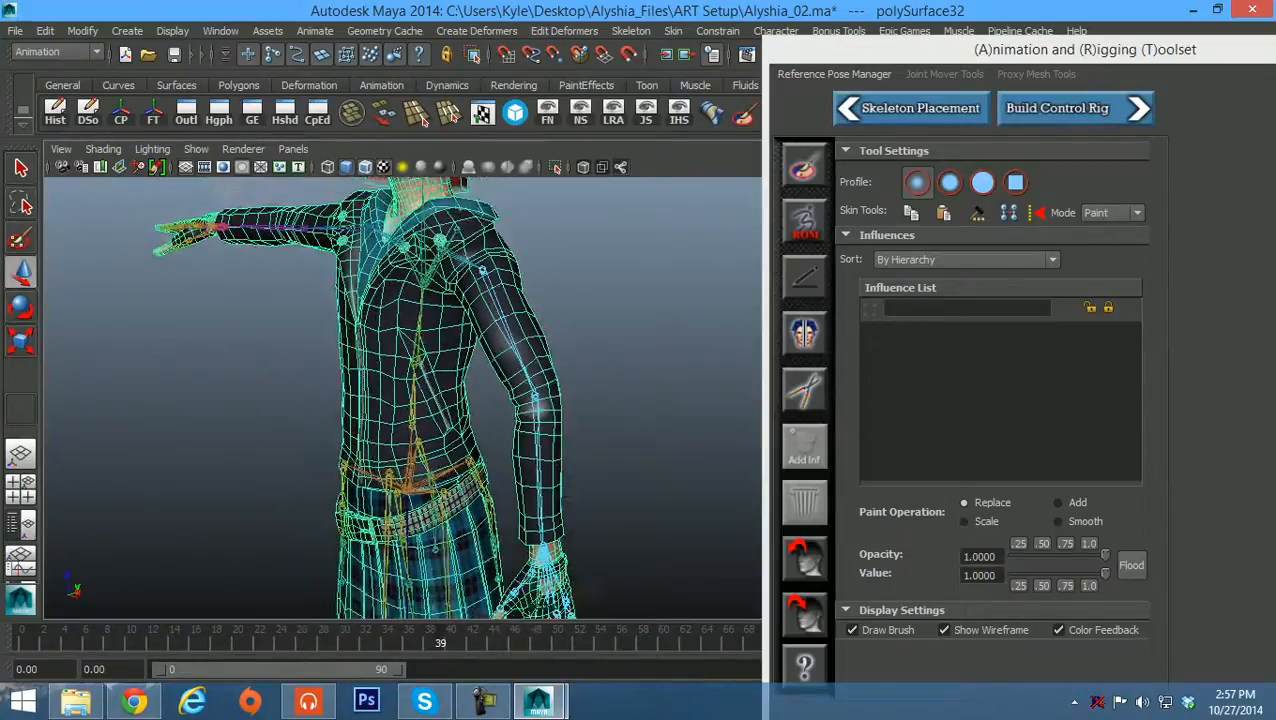
pyautogui.keyDown('alt'); pyautogui.moveTo(430, 330); pyautogui.dragTo(490, 472, button='middle'); pyautogui.keyUp('alt')
pyautogui.keyDown('alt'); pyautogui.moveTo(490, 472); pyautogui.dragTo(465, 495); pyautogui.keyUp('alt')
pyautogui.keyDown('alt'); pyautogui.moveTo(465, 495); pyautogui.dragTo(560, 500, button='right'); pyautogui.keyUp('alt')
pyautogui.keyDown('alt'); pyautogui.moveTo(500, 380); pyautogui.dragTo(490, 500, button='middle'); pyautogui.keyUp('alt')
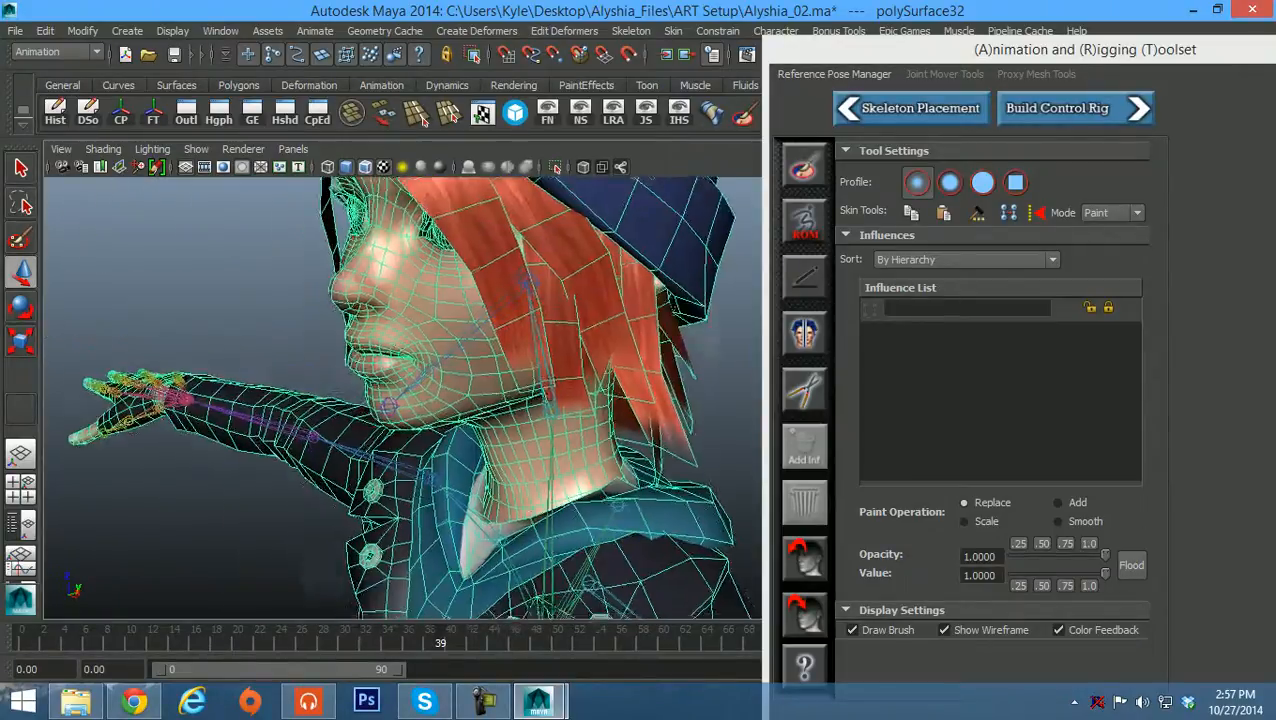
pyautogui.click(390, 408)
pyautogui.press('e')
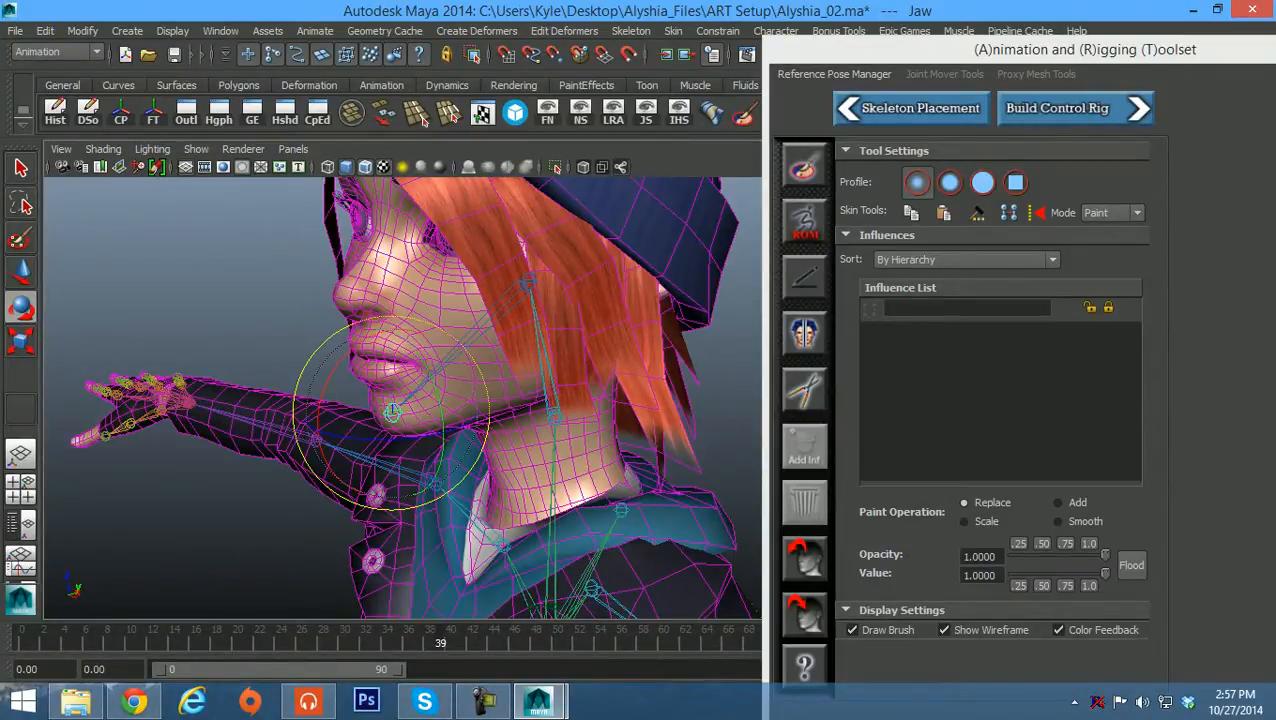
pyautogui.press('w')
pyautogui.press('e')
pyautogui.moveTo(450, 400)
pyautogui.keyDown('alt'); pyautogui.mouseDown()
pyautogui.moveTo(370, 396)
pyautogui.moveTo(425, 402)
pyautogui.mouseUp(); pyautogui.keyUp('alt')
pyautogui.keyDown('alt'); pyautogui.moveTo(425, 402); pyautogui.dragTo(447, 436, button='middle'); pyautogui.keyUp('alt')
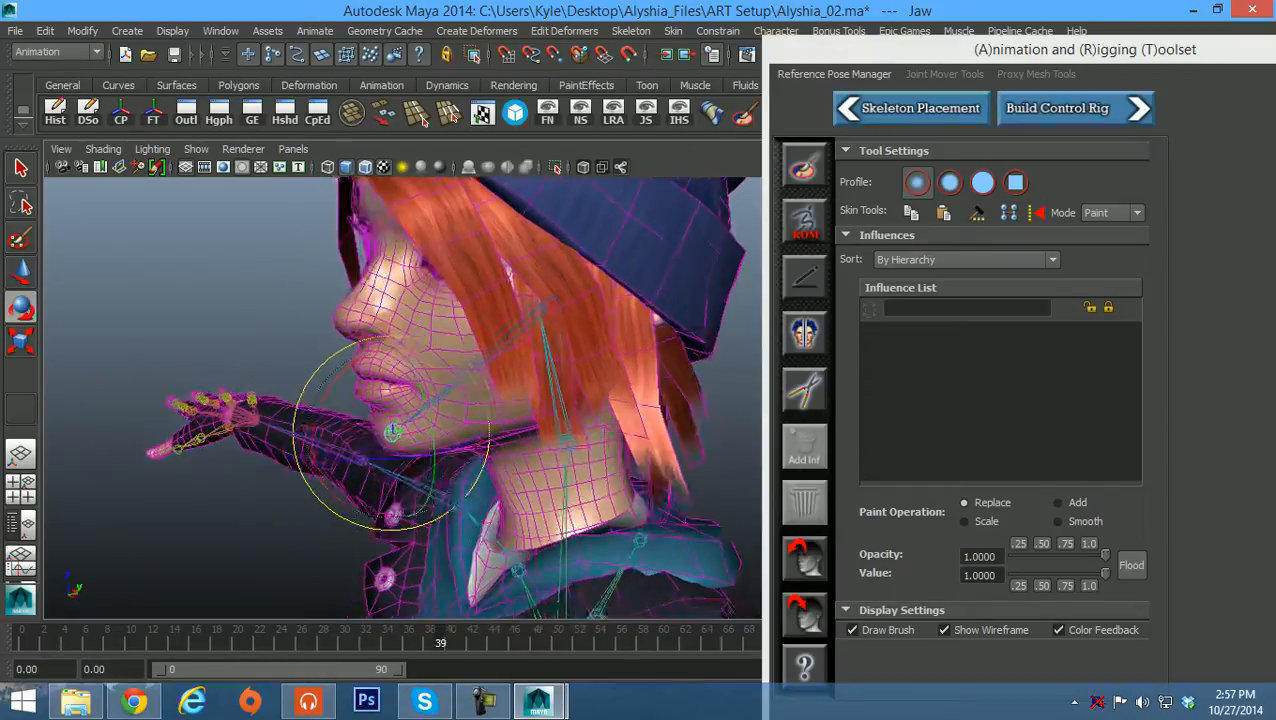
pyautogui.keyDown('alt'); pyautogui.moveTo(447, 436); pyautogui.dragTo(510, 438, button='right'); pyautogui.keyUp('alt')
pyautogui.press('w')
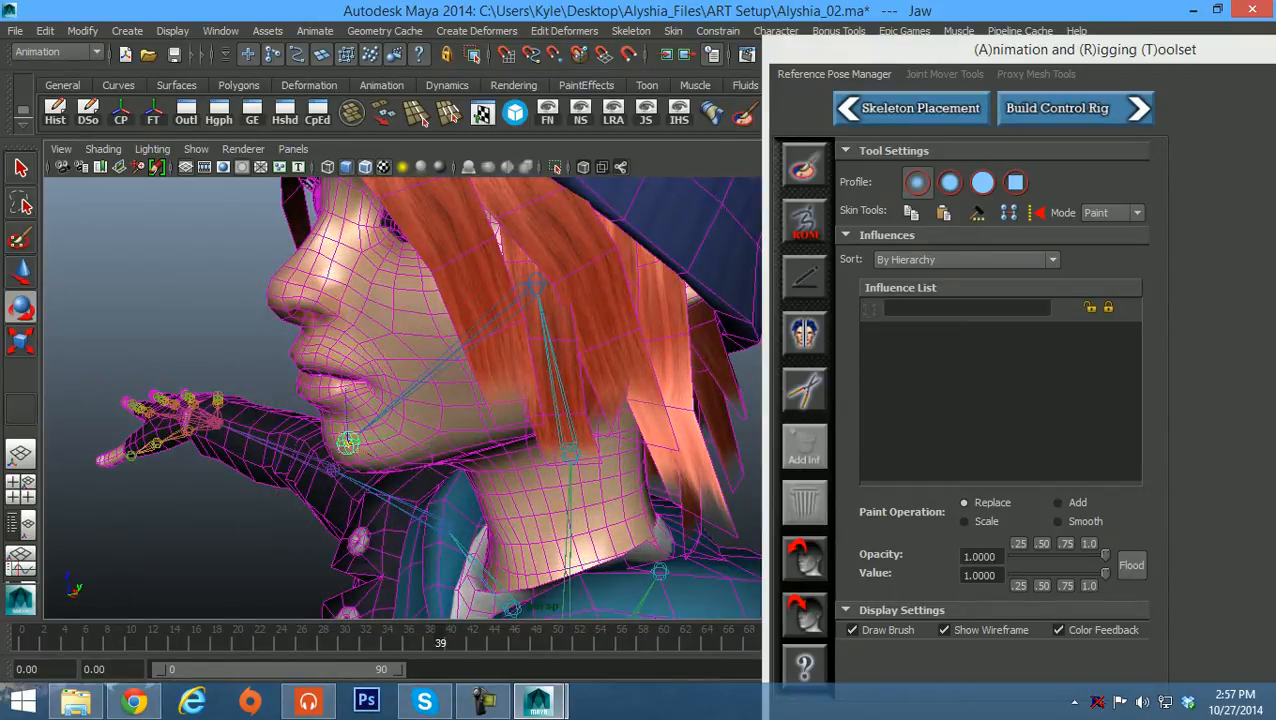
# Try rotating the head joint and moving the Jaw joint, undoing each test pose
pyautogui.moveTo(348, 442)
pyautogui.mouseDown()
pyautogui.moveTo(373, 424)
pyautogui.moveTo(348, 442)
pyautogui.mouseUp()
pyautogui.press('e')
pyautogui.press('Up')
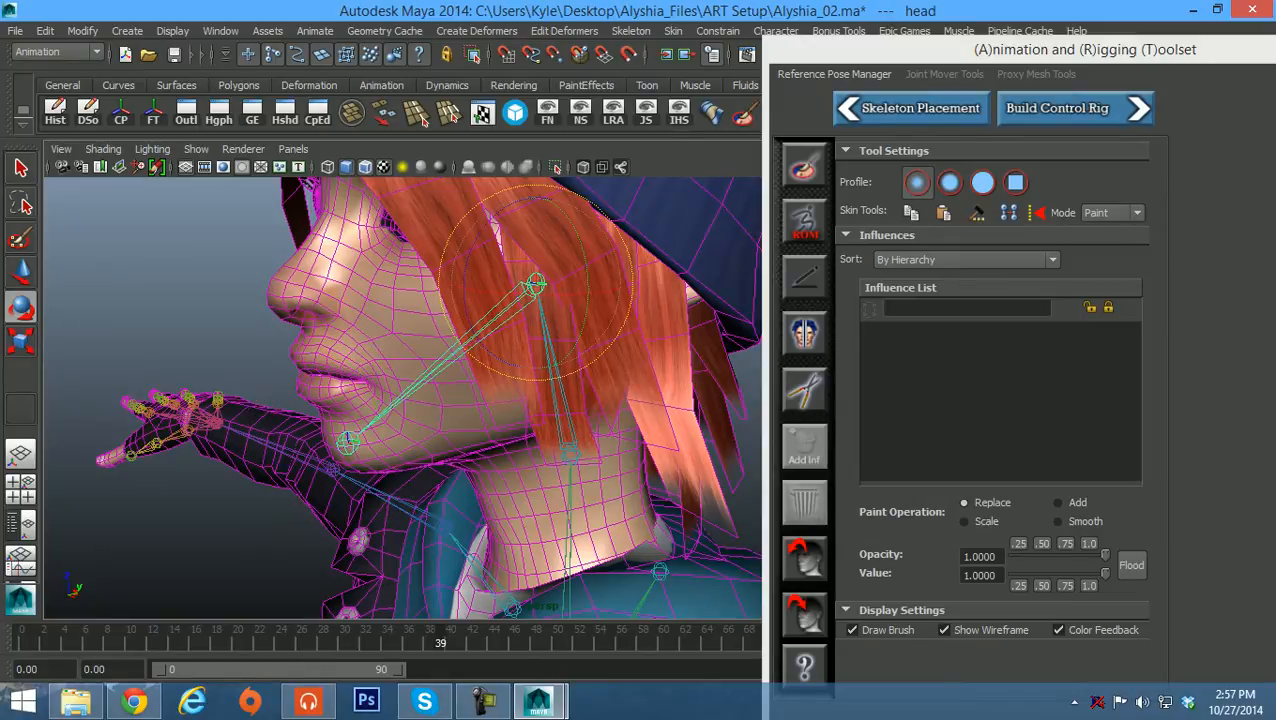
pyautogui.moveTo(490, 222)
pyautogui.mouseDown()
pyautogui.moveTo(474, 239)
pyautogui.moveTo(510, 208)
pyautogui.moveTo(474, 239)
pyautogui.mouseUp()
pyautogui.hotkey('ctrl', 'z')
pyautogui.press('Down')
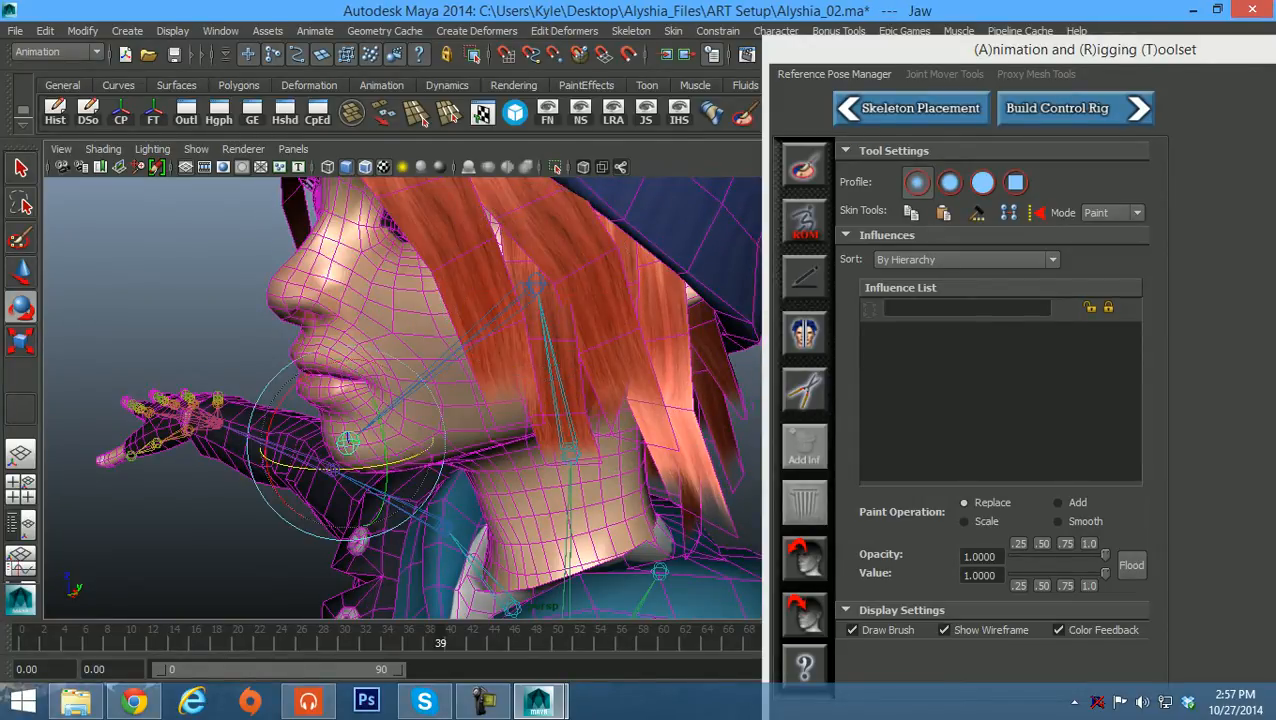
pyautogui.press('w')
pyautogui.moveTo(348, 443); pyautogui.dragTo(560, 425)
pyautogui.hotkey('ctrl', 'z')
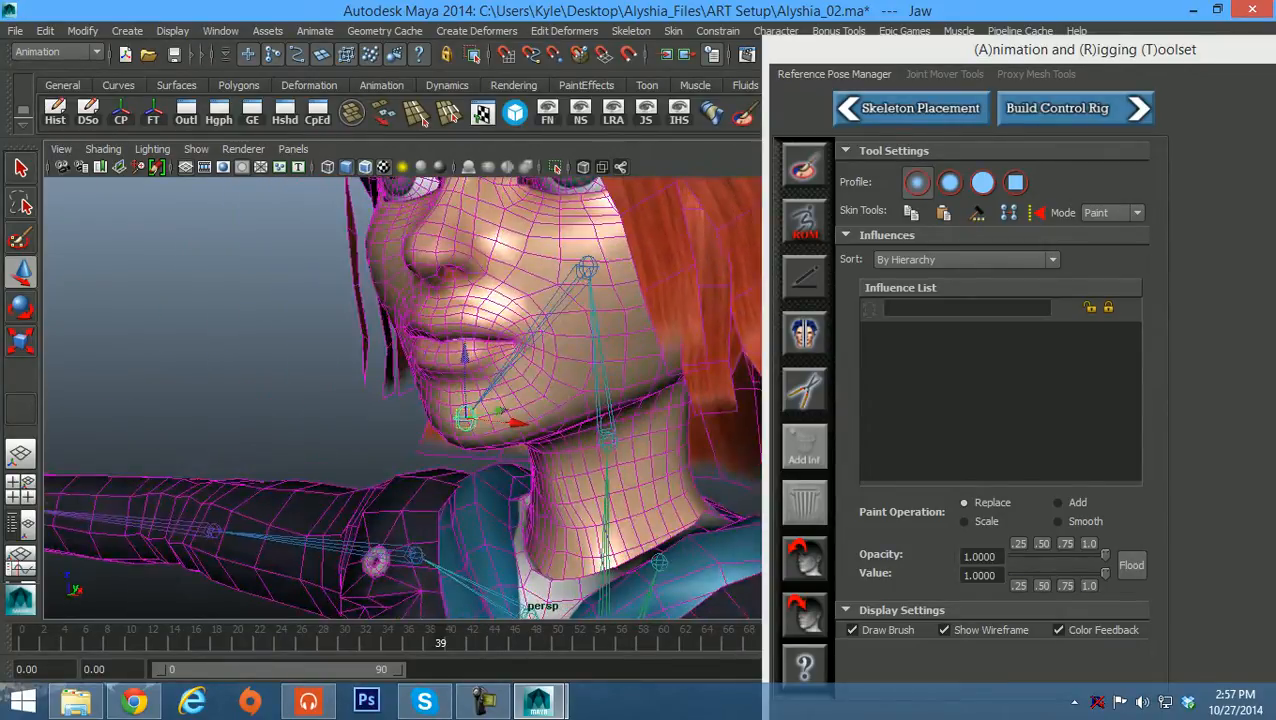
# Select the Hood joint behind the neck and test the hood's deformation by moving the joint
pyautogui.keyDown('alt'); pyautogui.moveTo(560, 425); pyautogui.dragTo(400, 440, button='right'); pyautogui.keyUp('alt')
pyautogui.keyDown('alt'); pyautogui.moveTo(600, 450); pyautogui.dragTo(502, 268, button='middle'); pyautogui.keyUp('alt')
pyautogui.keyDown('alt'); pyautogui.moveTo(490, 430); pyautogui.dragTo(455, 320, button='middle'); pyautogui.keyUp('alt')
pyautogui.keyDown('alt'); pyautogui.moveTo(455, 320); pyautogui.dragTo(465, 312); pyautogui.keyUp('alt')
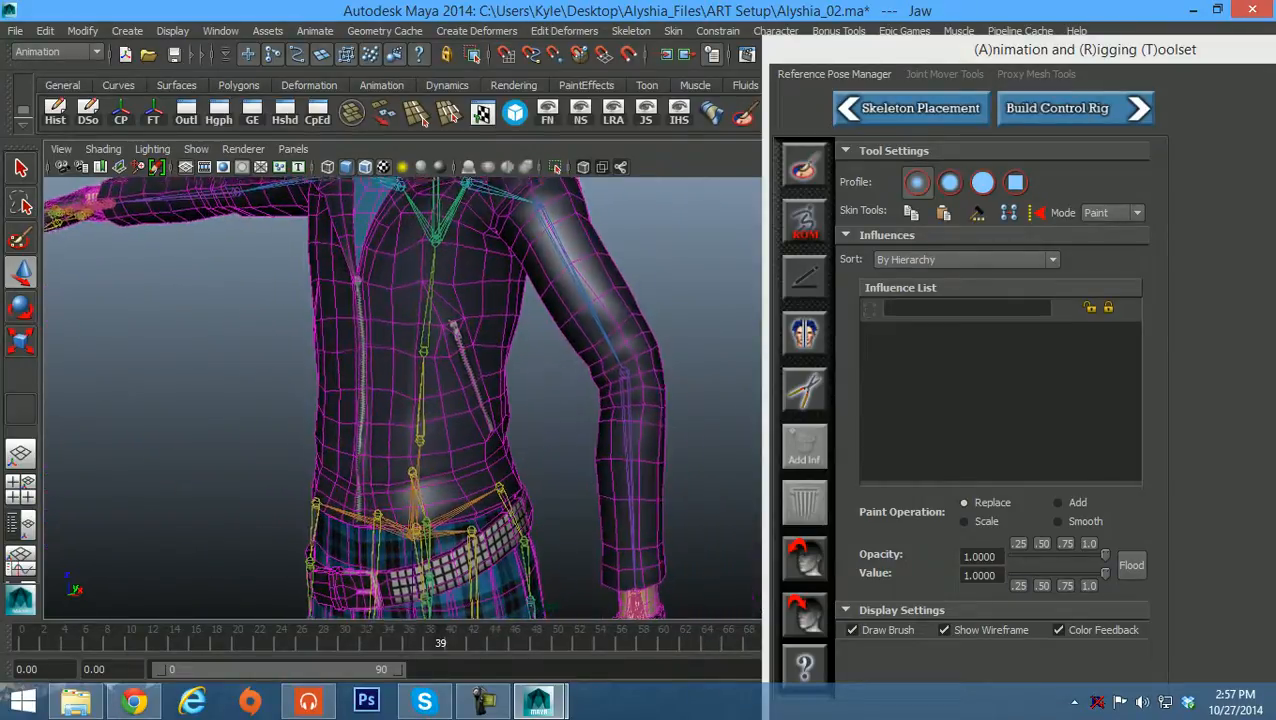
pyautogui.keyDown('alt'); pyautogui.moveTo(465, 312); pyautogui.dragTo(463, 500, button='middle'); pyautogui.keyUp('alt')
pyautogui.keyDown('alt'); pyautogui.moveTo(463, 500); pyautogui.dragTo(420, 490, button='right'); pyautogui.keyUp('alt')
pyautogui.keyDown('alt'); pyautogui.moveTo(480, 460); pyautogui.dragTo(260, 446); pyautogui.keyUp('alt')
pyautogui.keyDown('alt'); pyautogui.moveTo(440, 400); pyautogui.dragTo(272, 470, button='middle'); pyautogui.keyUp('alt')
pyautogui.keyDown('alt'); pyautogui.moveTo(272, 470); pyautogui.dragTo(420, 465, button='right'); pyautogui.keyUp('alt')
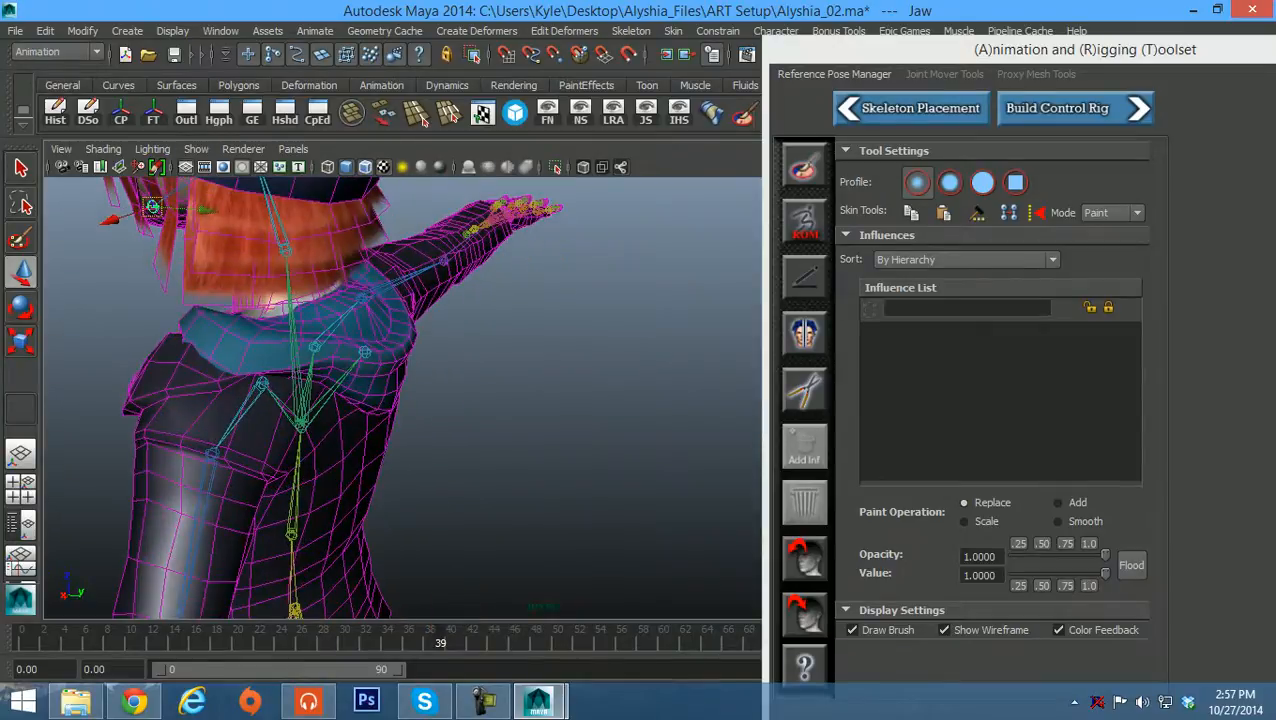
pyautogui.click(365, 352)
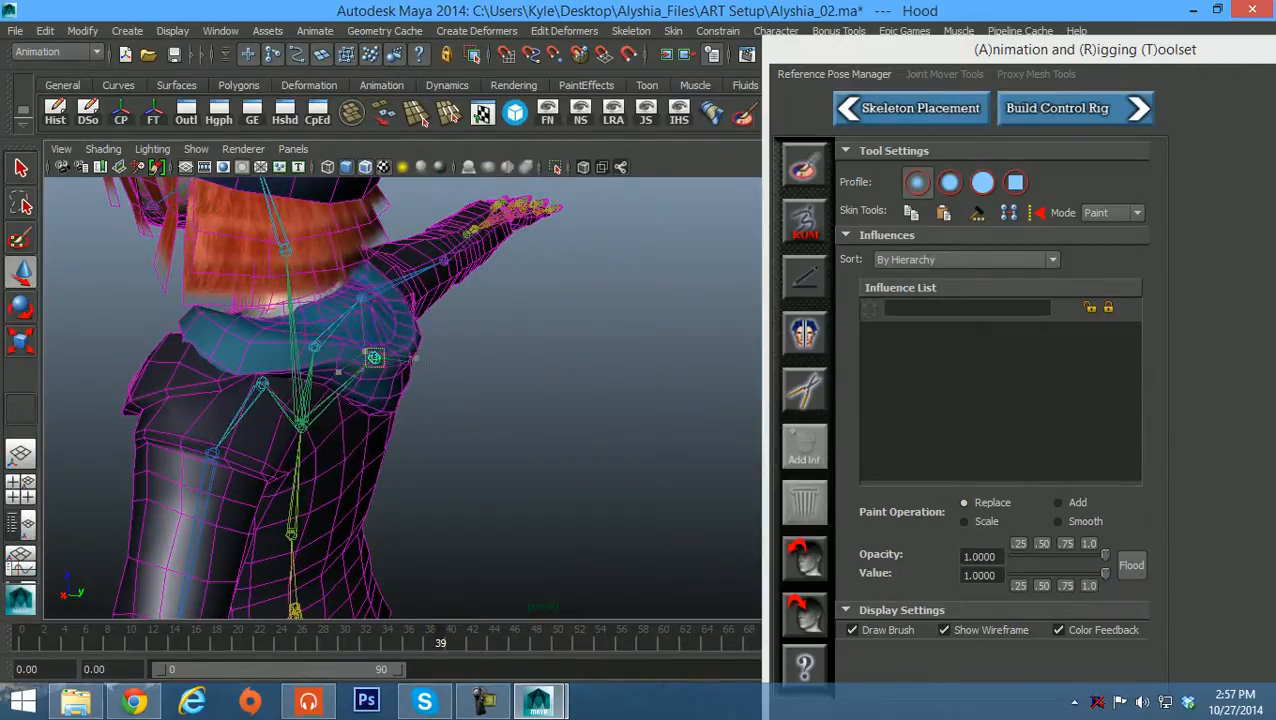
pyautogui.moveTo(391, 360); pyautogui.dragTo(420, 375)
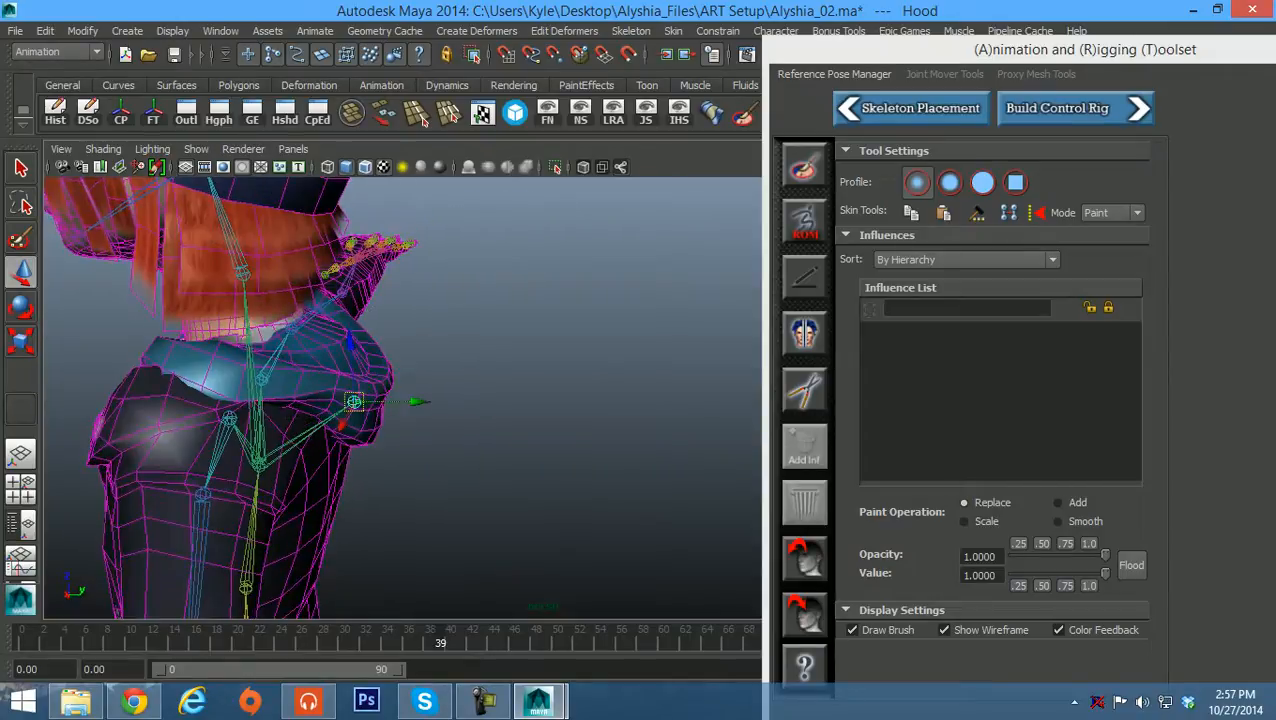
pyautogui.moveTo(353, 404); pyautogui.dragTo(510, 310)
# Examine the textured character's shoulders, jacket, lowered left arm and skirt from several front angles
pyautogui.keyDown('alt'); pyautogui.moveTo(340, 375); pyautogui.dragTo(510, 395); pyautogui.keyUp('alt')
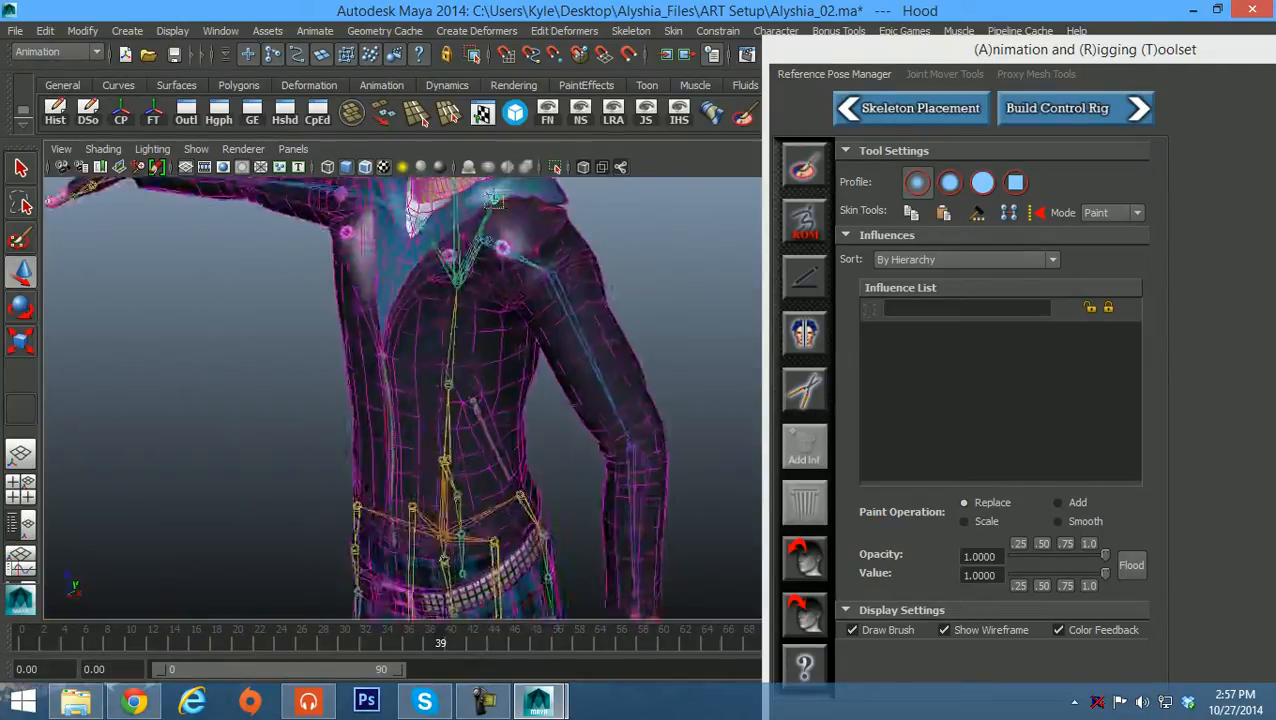
pyautogui.keyDown('alt'); pyautogui.moveTo(510, 395); pyautogui.dragTo(440, 400, button='right'); pyautogui.keyUp('alt')
pyautogui.keyDown('alt'); pyautogui.moveTo(440, 400); pyautogui.dragTo(386, 302, button='middle'); pyautogui.keyUp('alt')
pyautogui.keyDown('alt'); pyautogui.moveTo(386, 302); pyautogui.dragTo(400, 294); pyautogui.keyUp('alt')
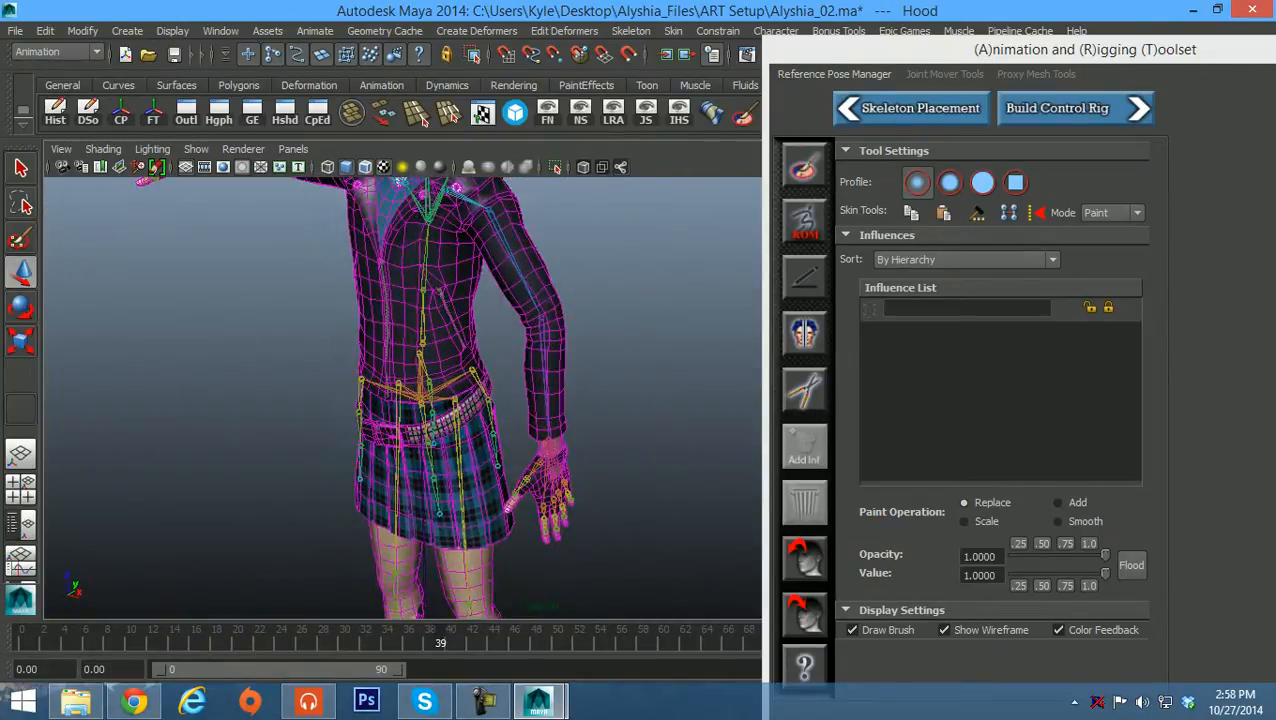
pyautogui.keyDown('alt'); pyautogui.moveTo(400, 294); pyautogui.dragTo(440, 317, button='middle'); pyautogui.keyUp('alt')
pyautogui.keyDown('alt'); pyautogui.moveTo(440, 317); pyautogui.dragTo(422, 317, button='right'); pyautogui.keyUp('alt')
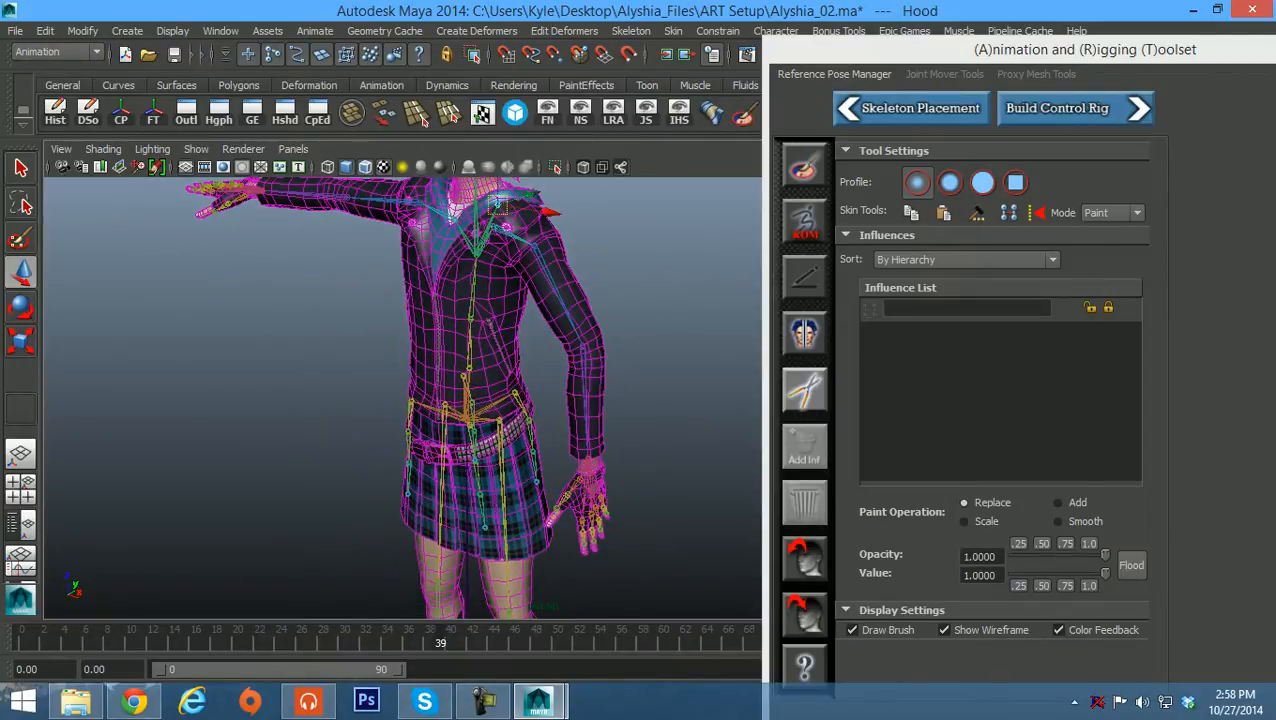
pyautogui.keyDown('alt'); pyautogui.moveTo(500, 375); pyautogui.dragTo(445, 378); pyautogui.keyUp('alt')
pyautogui.keyDown('alt'); pyautogui.moveTo(445, 378); pyautogui.dragTo(410, 398, button='middle'); pyautogui.keyUp('alt')
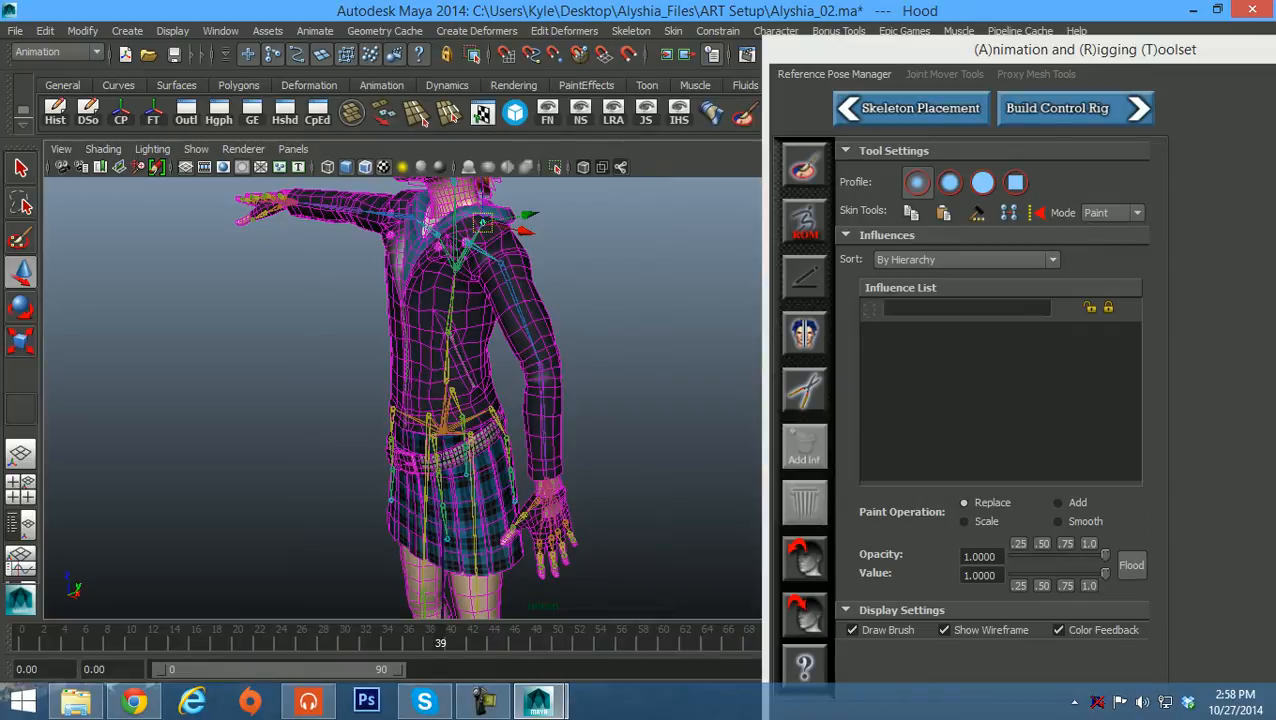
pyautogui.keyDown('alt'); pyautogui.moveTo(430, 375); pyautogui.dragTo(505, 400); pyautogui.keyUp('alt')
pyautogui.keyDown('alt'); pyautogui.moveTo(480, 370); pyautogui.dragTo(473, 464, button='middle'); pyautogui.keyUp('alt')
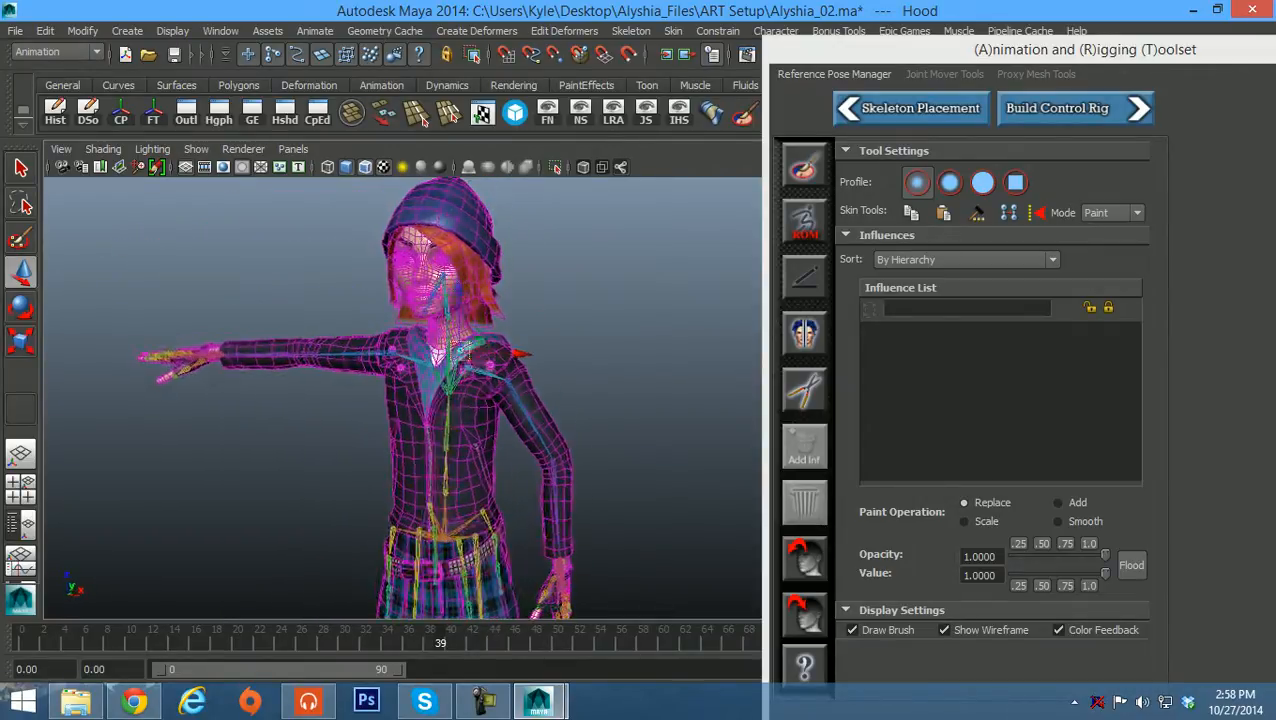
pyautogui.moveTo(473, 464)
pyautogui.keyDown('alt'); pyautogui.mouseDown()
pyautogui.moveTo(510, 458)
pyautogui.moveTo(474, 463)
pyautogui.mouseUp(); pyautogui.keyUp('alt')
pyautogui.keyDown('alt'); pyautogui.moveTo(474, 463); pyautogui.dragTo(480, 333, button='middle'); pyautogui.keyUp('alt')
pyautogui.keyDown('alt'); pyautogui.moveTo(480, 333); pyautogui.dragTo(425, 338, button='right'); pyautogui.keyUp('alt')
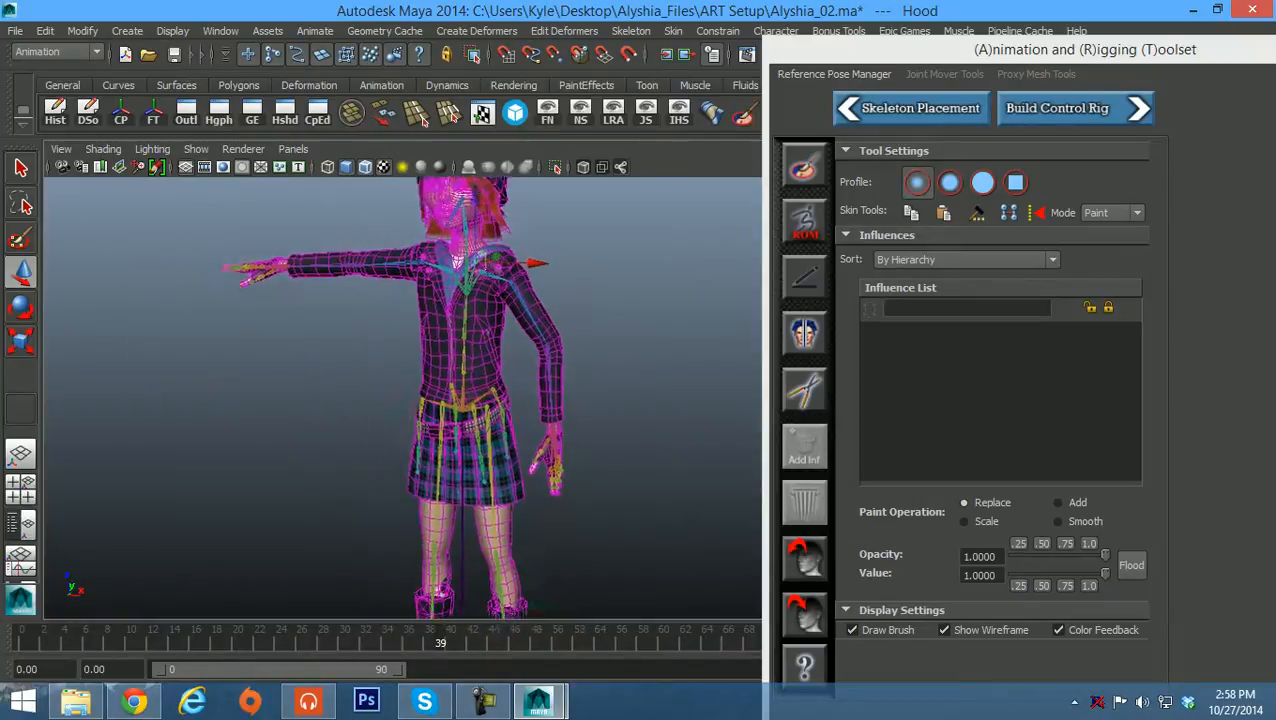